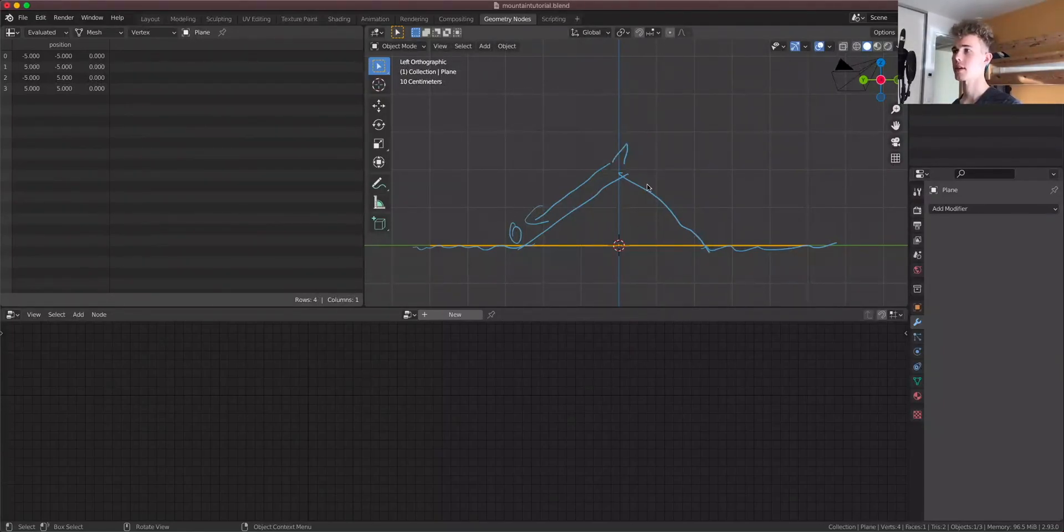
# Switch to the Shading workspace, assign Material.001 to the plane, and reposition its Texture Coordinate and Length nodes
pyautogui.click(339, 19)
pyautogui.scroll(-6, 379, 257)
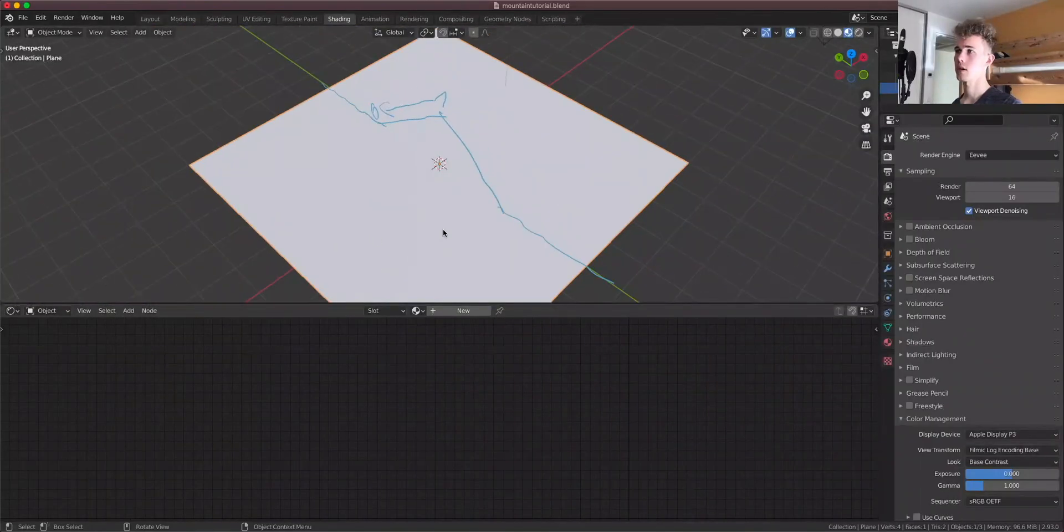
pyautogui.click(419, 311)
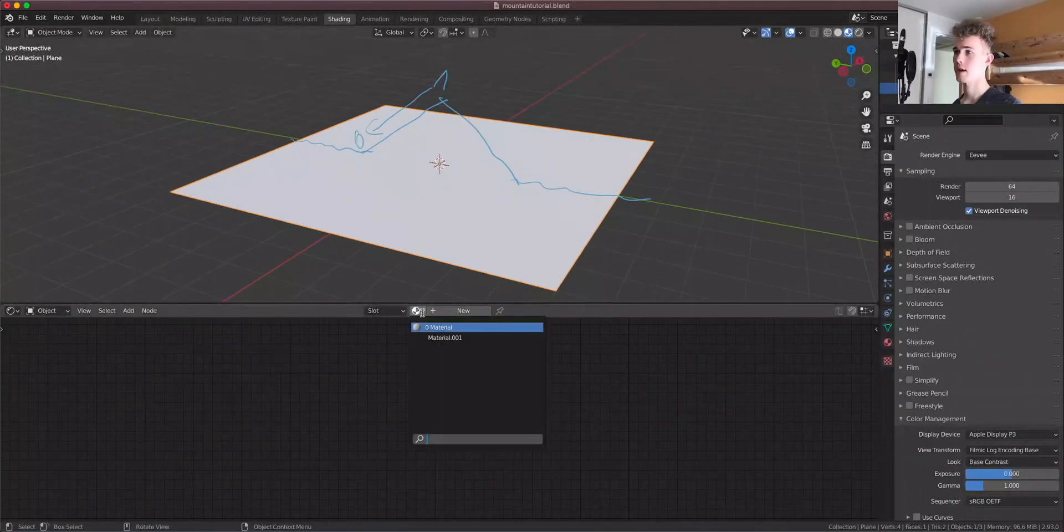
pyautogui.click(432, 337)
pyautogui.scroll(6, 410, 188)
pyautogui.scroll(1, 163, 445)
pyautogui.moveTo(68, 416); pyautogui.dragTo(100, 443, button='middle')
pyautogui.moveTo(95, 419); pyautogui.dragTo(61, 412)
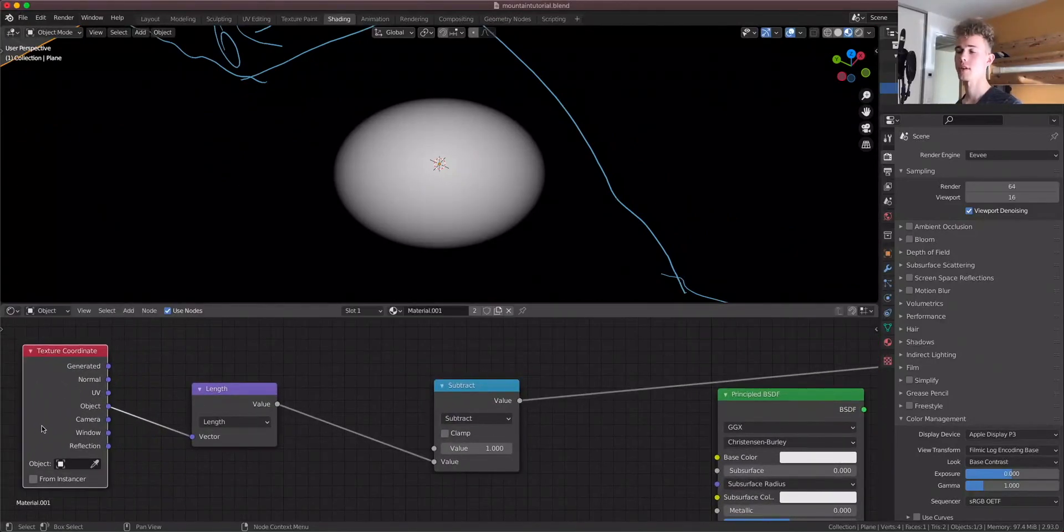
pyautogui.moveTo(204, 402); pyautogui.dragTo(202, 385)
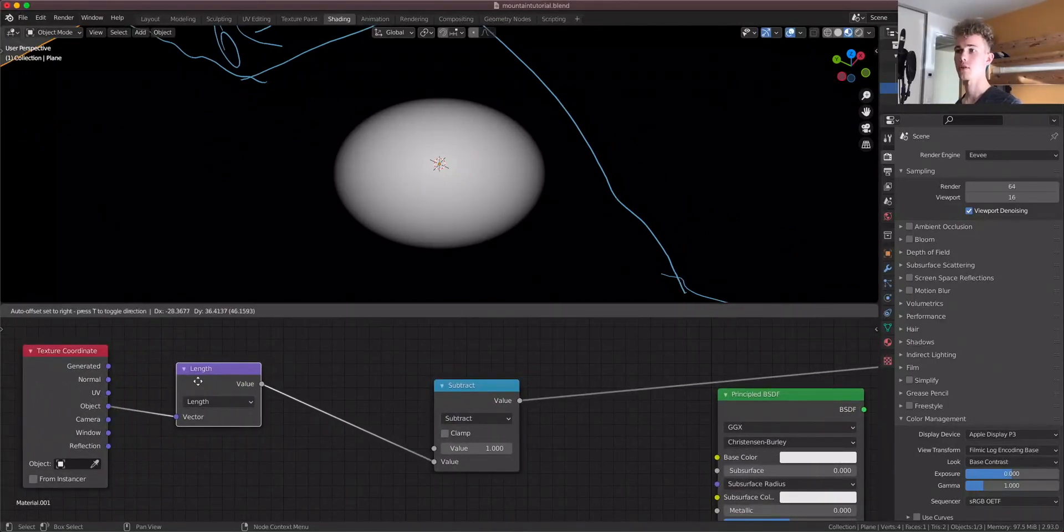
# Mute the Subtract node and examine the plane's raw distance gradient at an angle and from the left side
pyautogui.click(443, 404)
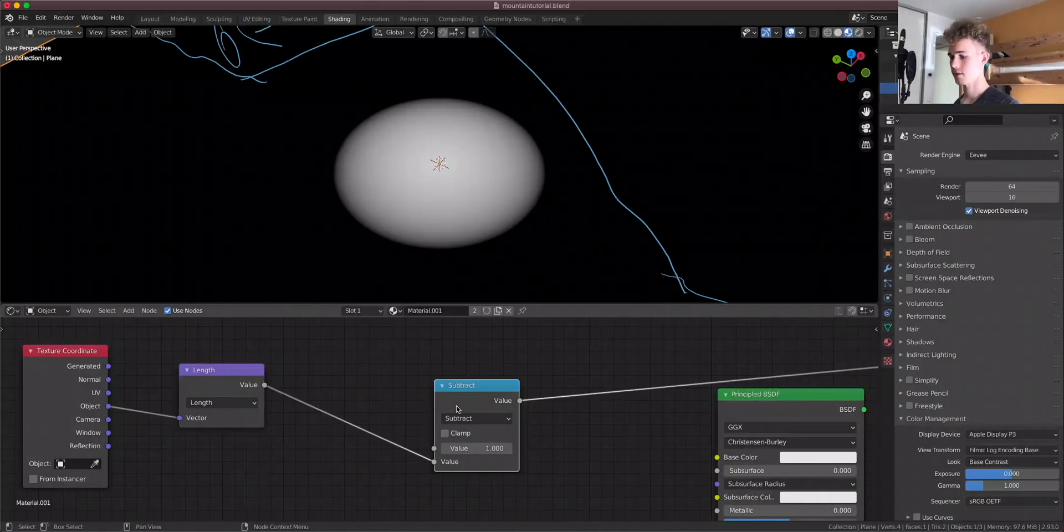
pyautogui.press('m')
pyautogui.scroll(-4, 464, 176)
pyautogui.scroll(4, 464, 173)
pyautogui.scroll(-4, 441, 202)
pyautogui.moveTo(209, 388); pyautogui.dragTo(204, 389)
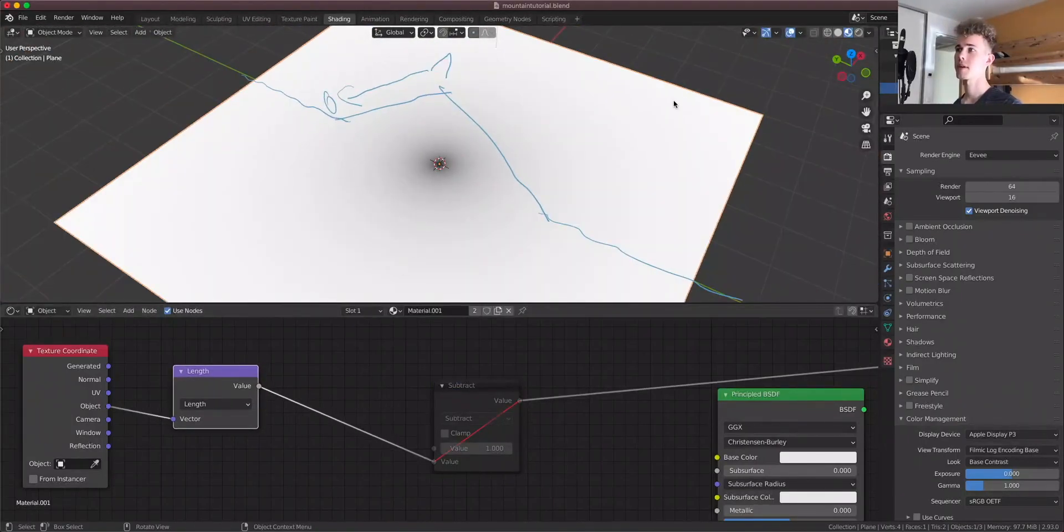
pyautogui.click(841, 76)
pyautogui.moveTo(530, 149); pyautogui.dragTo(442, 177, button='middle')
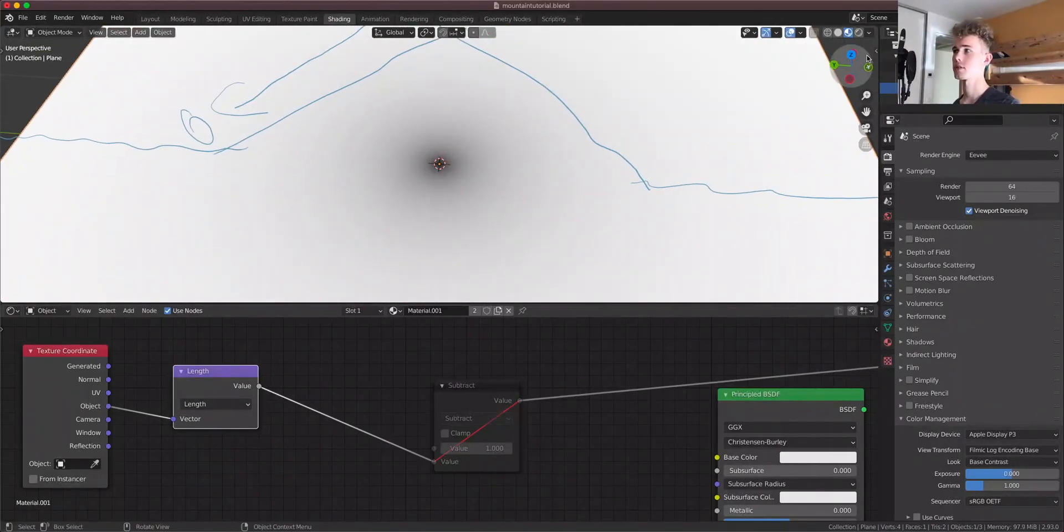
pyautogui.click(849, 79)
pyautogui.moveTo(415, 192)
pyautogui.mouseDown(button='middle')
pyautogui.moveTo(328, 203)
pyautogui.moveTo(436, 193)
pyautogui.mouseUp(button='middle')
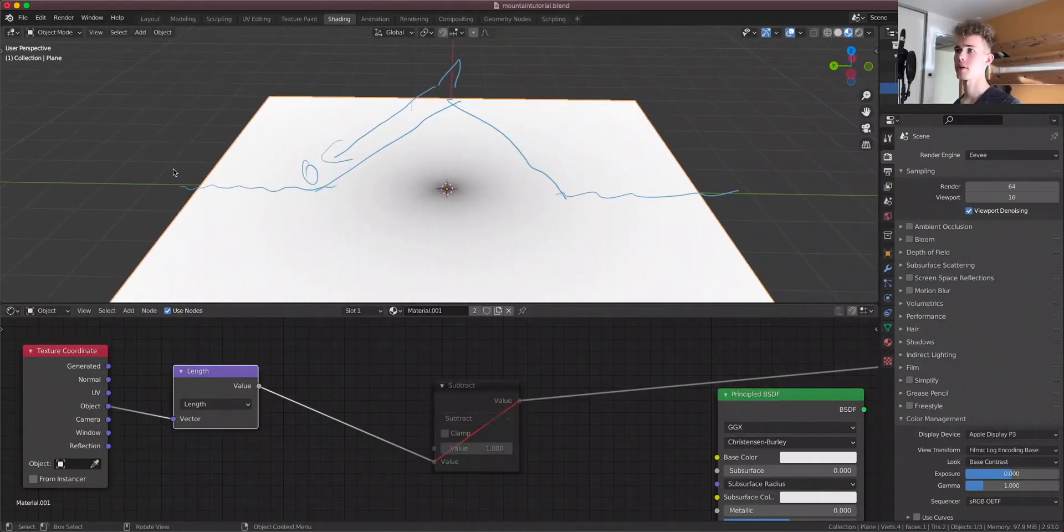
pyautogui.click(858, 70)
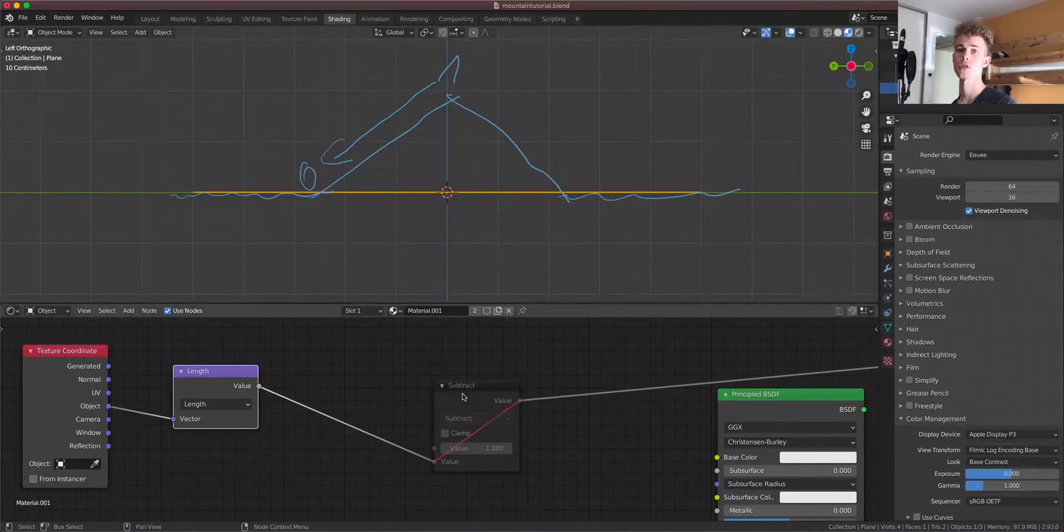
# Reposition the Subtract node, view the muted gradient against the mountain sketch, and unmute the node
pyautogui.moveTo(460, 399); pyautogui.dragTo(475, 366)
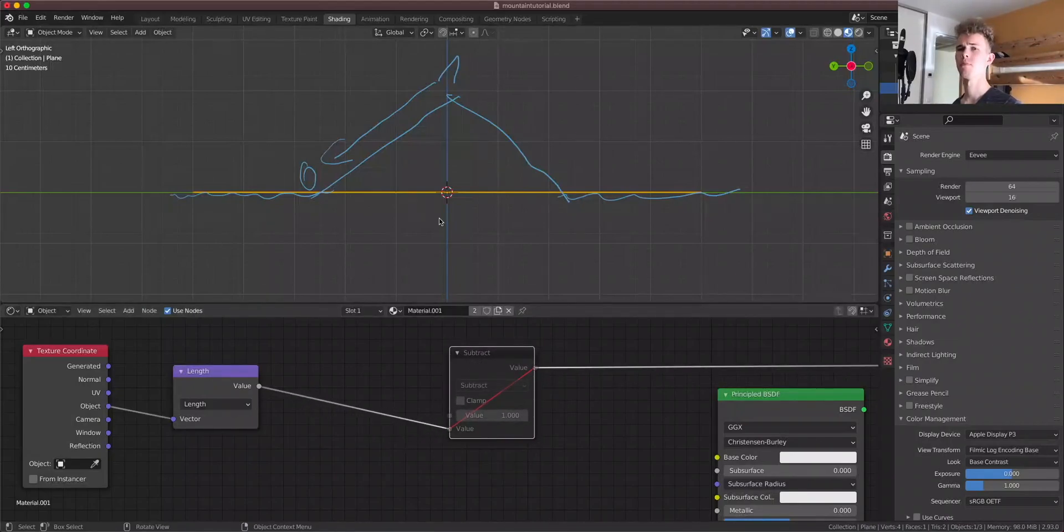
pyautogui.moveTo(468, 215)
pyautogui.mouseDown(button='middle')
pyautogui.moveTo(477, 174)
pyautogui.moveTo(473, 260)
pyautogui.moveTo(456, 166)
pyautogui.mouseUp(button='middle')
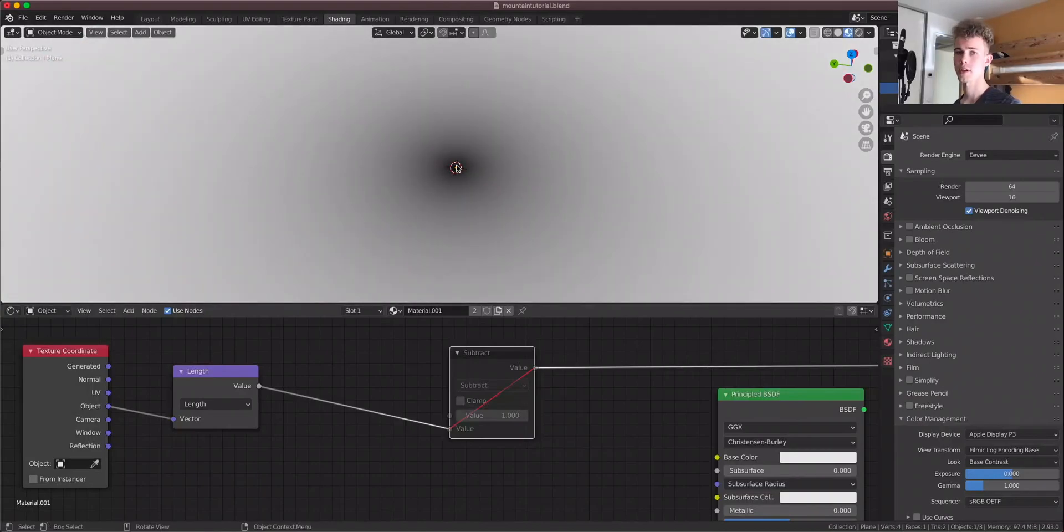
pyautogui.click(847, 79)
pyautogui.scroll(-6, 495, 178)
pyautogui.keyDown('shift'); pyautogui.moveTo(494, 167); pyautogui.dragTo(501, 220, button='middle'); pyautogui.keyUp('shift')
pyautogui.moveTo(492, 366); pyautogui.dragTo(490, 402)
pyautogui.press('m')
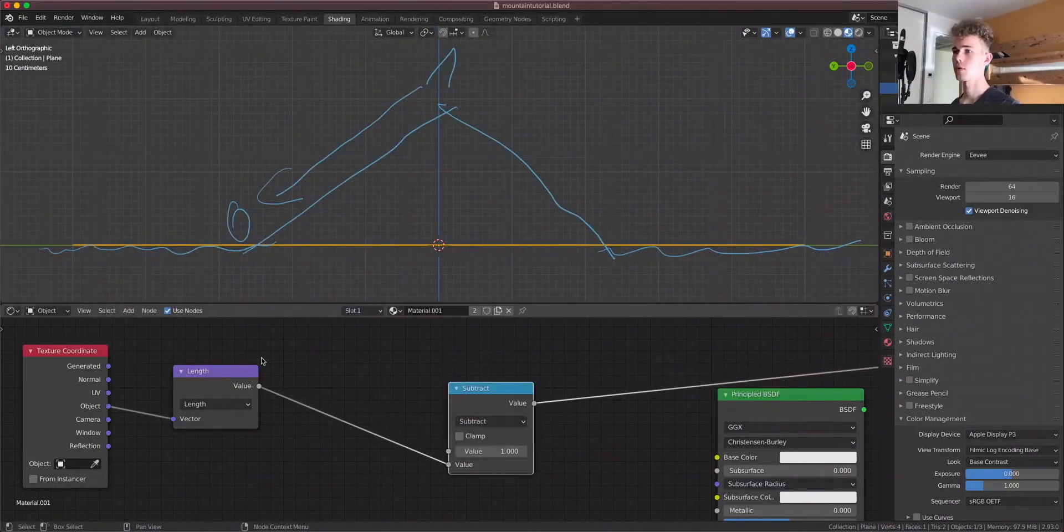
# Compare the gradient around the plane's centre with the Subtract node muted and unmuted, leaving it unmuted
pyautogui.moveTo(443, 244); pyautogui.dragTo(457, 193, button='middle')
pyautogui.scroll(3, 457, 189)
pyautogui.keyDown('shift'); pyautogui.moveTo(457, 131); pyautogui.dragTo(440, 188, button='middle'); pyautogui.keyUp('shift')
pyautogui.scroll(4, 440, 189)
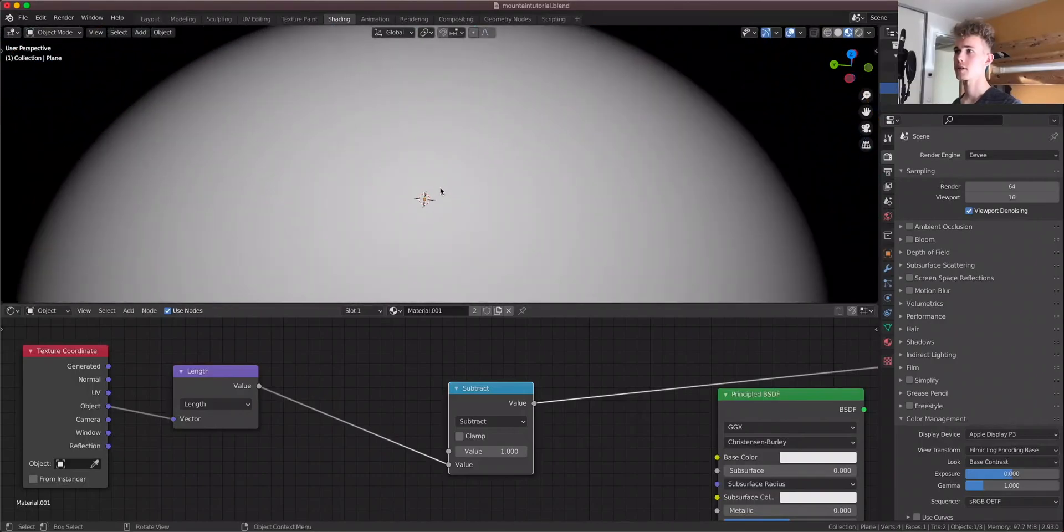
pyautogui.scroll(-2, 423, 210)
pyautogui.press('m')
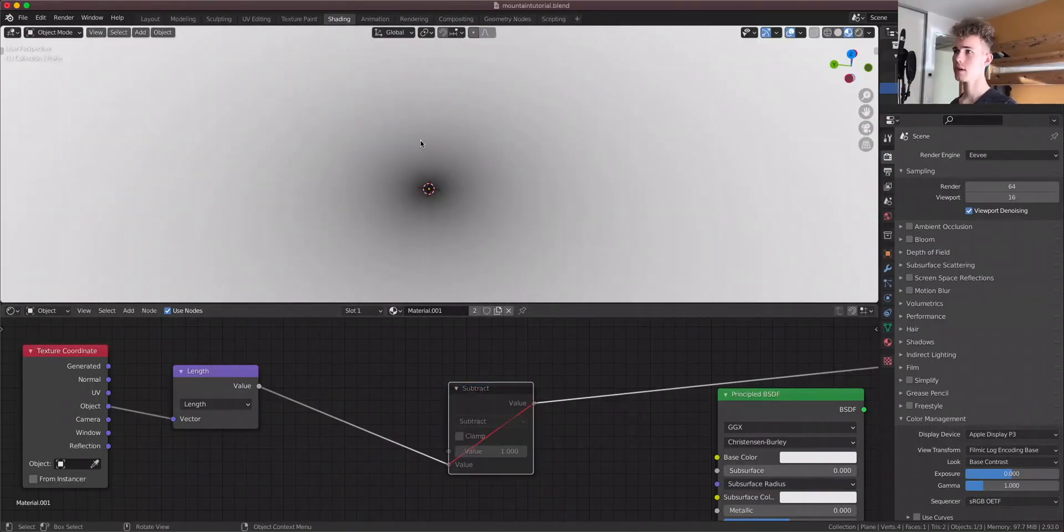
pyautogui.scroll(3, 416, 206)
pyautogui.press('m')
pyautogui.scroll(-4, 438, 219)
pyautogui.scroll(-4, 757, 219)
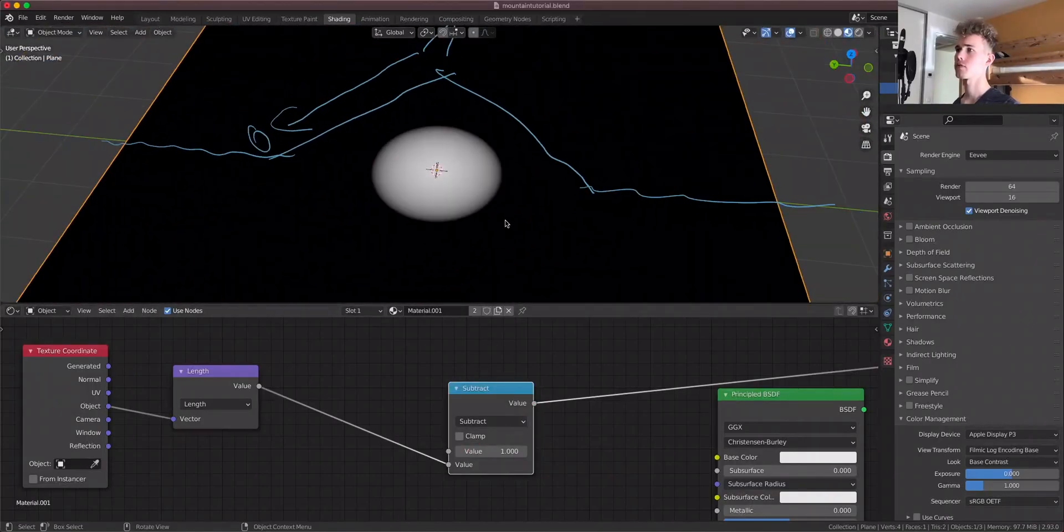
# Try a value of 4 in the Subtract node, and reset it to 1
pyautogui.moveTo(487, 451); pyautogui.dragTo(526, 451)
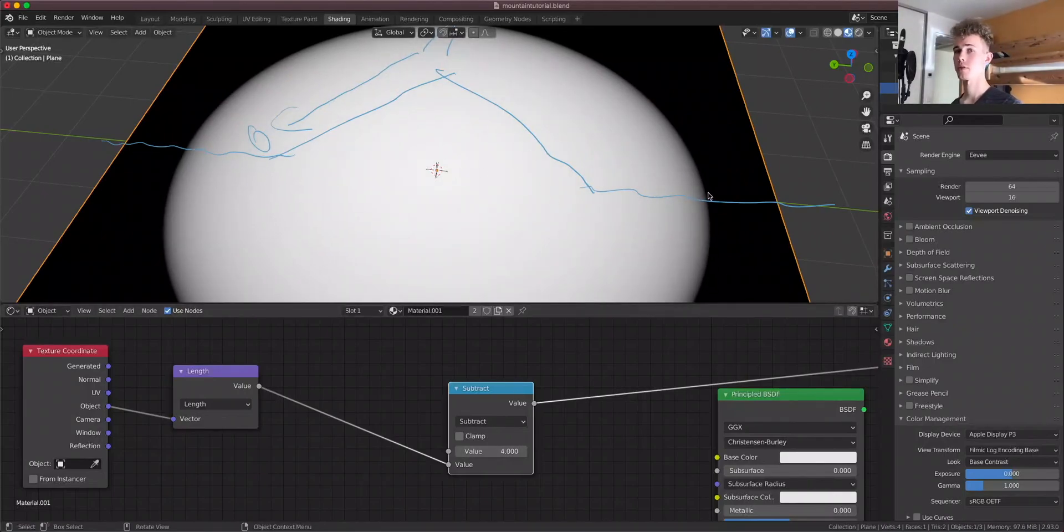
pyautogui.click(498, 451)
pyautogui.write('1')
pyautogui.press('Return')
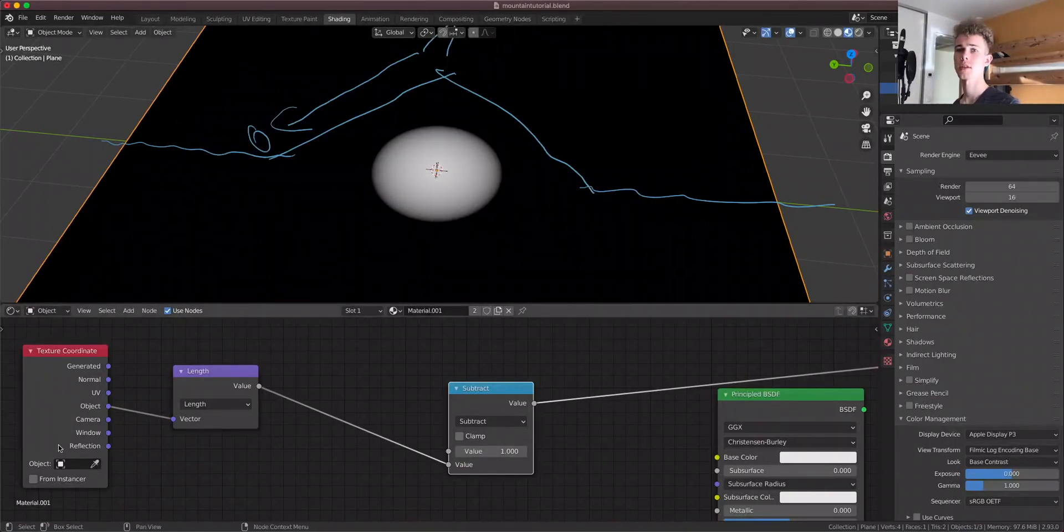
# Create a new geometry node tree for the plane in the Geometry Nodes workspace and spread its Group Input and Output nodes apart
pyautogui.moveTo(63, 436); pyautogui.dragTo(66, 435)
pyautogui.click(507, 18)
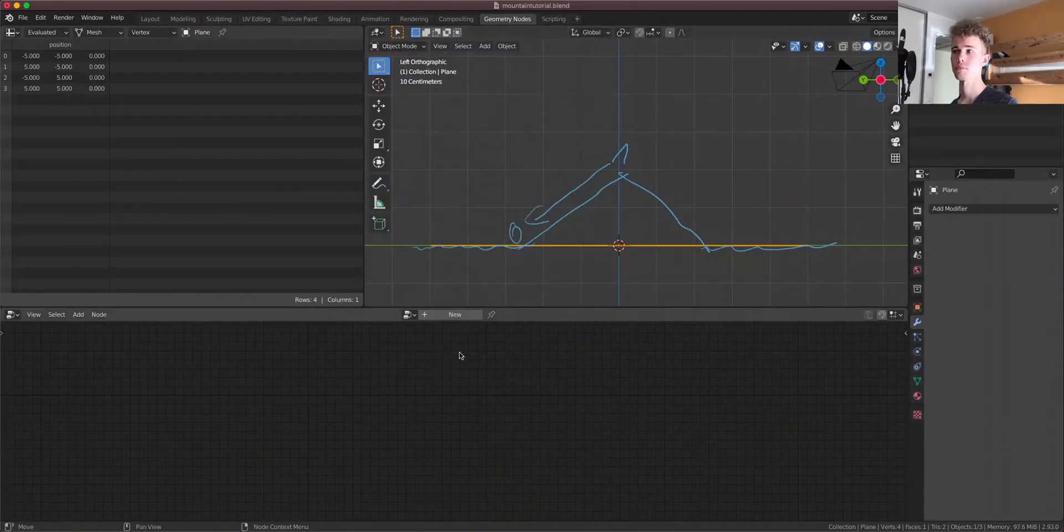
pyautogui.click(458, 315)
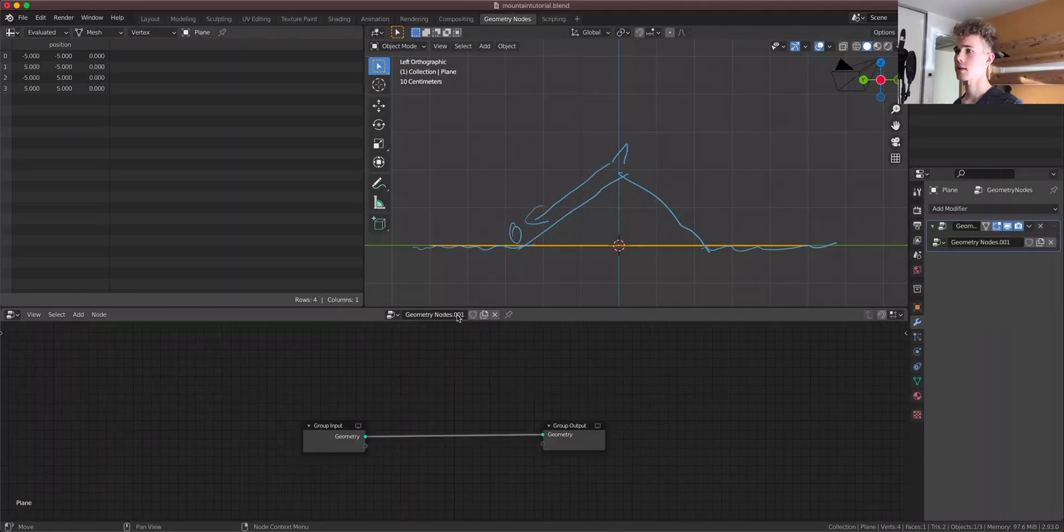
pyautogui.moveTo(580, 448); pyautogui.dragTo(910, 435)
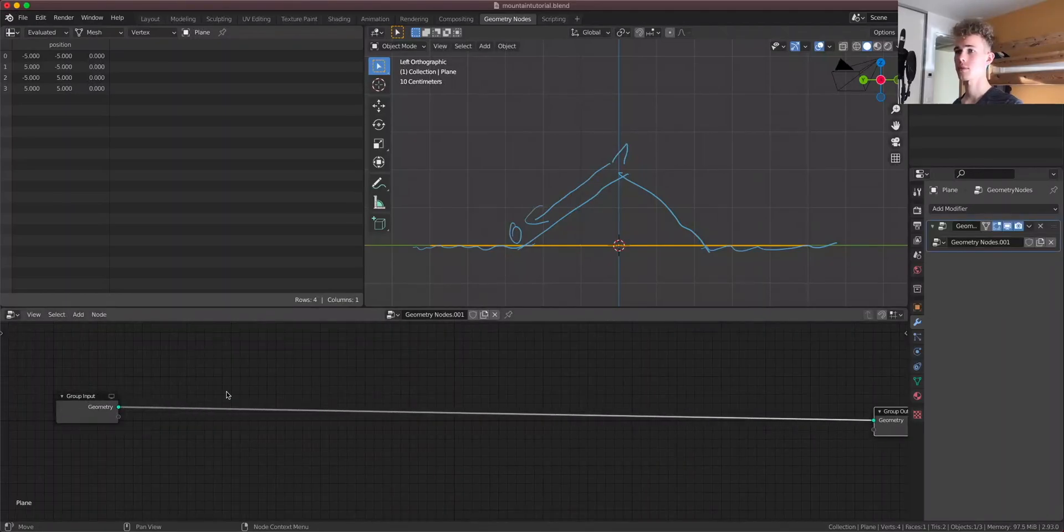
pyautogui.moveTo(111, 416); pyautogui.dragTo(98, 432)
# Insert an Attribute Vector Math node between the Group Input and Group Output nodes
pyautogui.hotkey('shift', 'a')
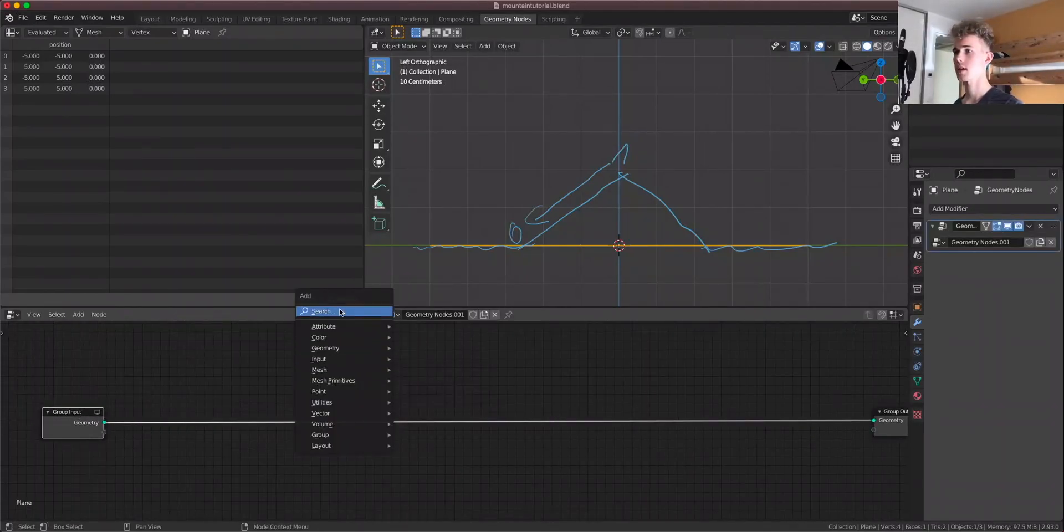
pyautogui.moveTo(332, 327)
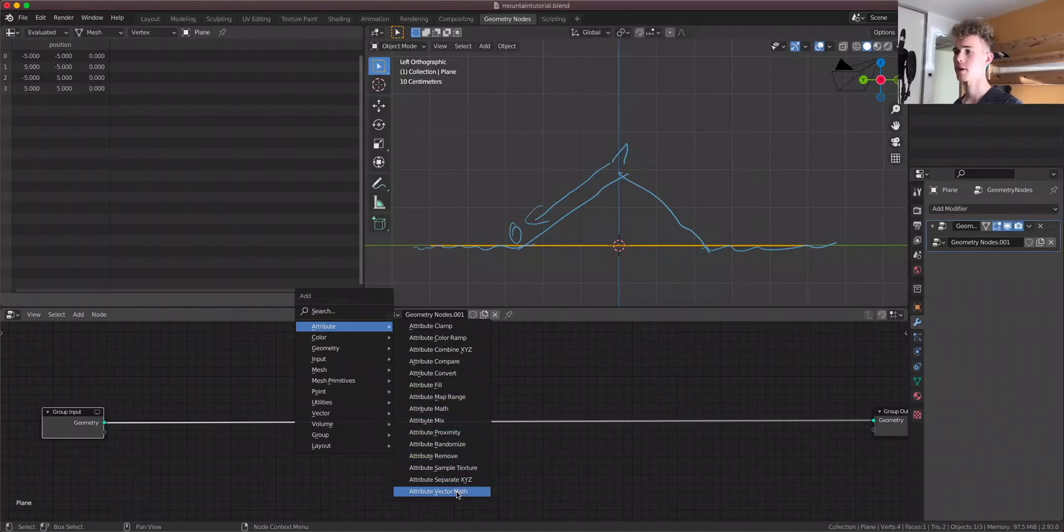
pyautogui.click(438, 492)
pyautogui.click(260, 389)
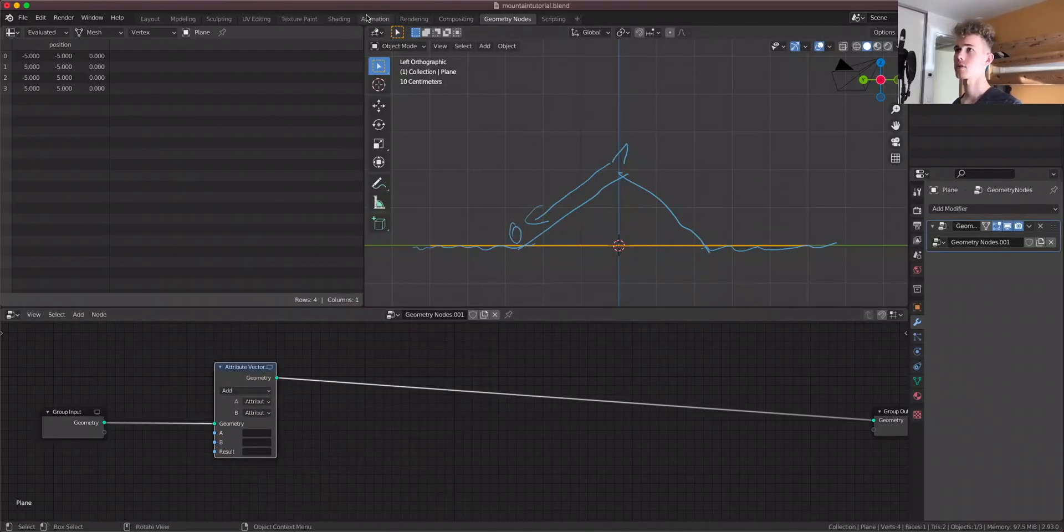
# Check the shader's Length node setup, set the Attribute Vector Math operation to Length, and reposition that node
pyautogui.click(338, 19)
pyautogui.click(210, 408)
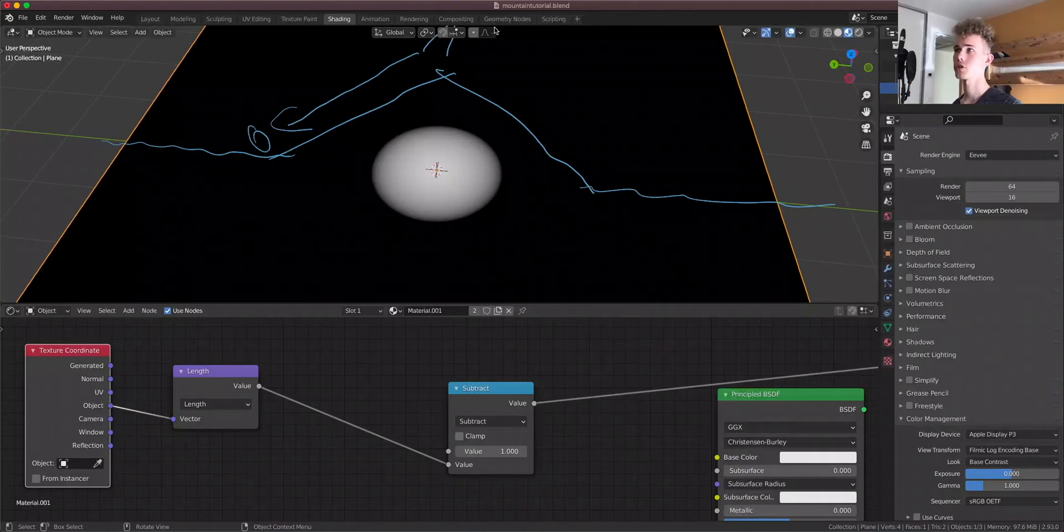
pyautogui.click(508, 19)
pyautogui.scroll(2, 263, 429)
pyautogui.click(261, 377)
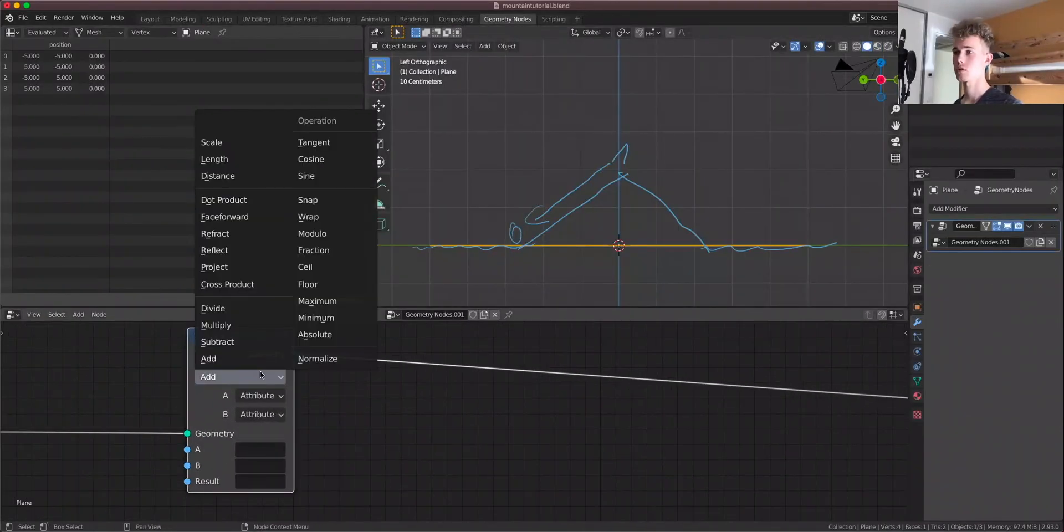
pyautogui.click(233, 164)
pyautogui.scroll(-2, 364, 482)
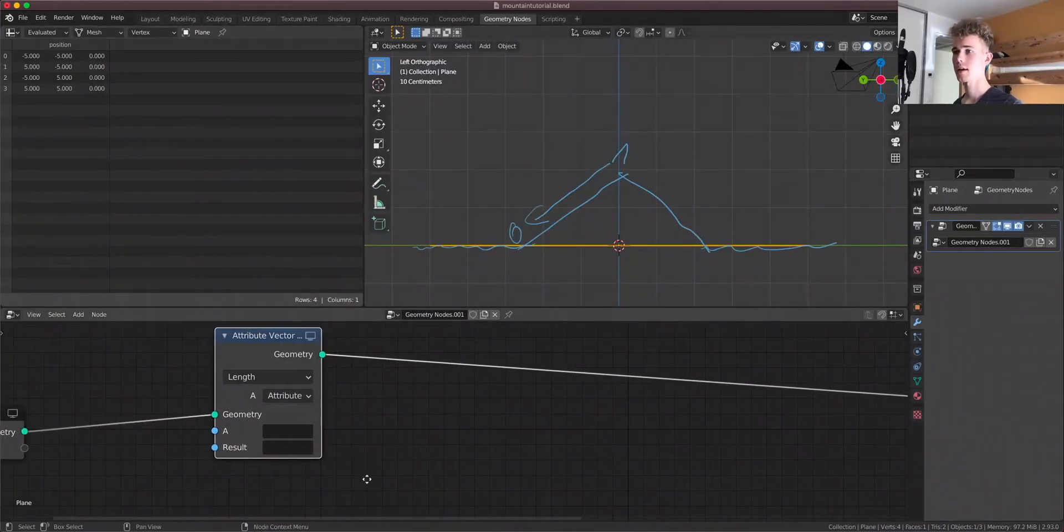
pyautogui.moveTo(316, 366); pyautogui.dragTo(300, 384)
pyautogui.scroll(2, 387, 425)
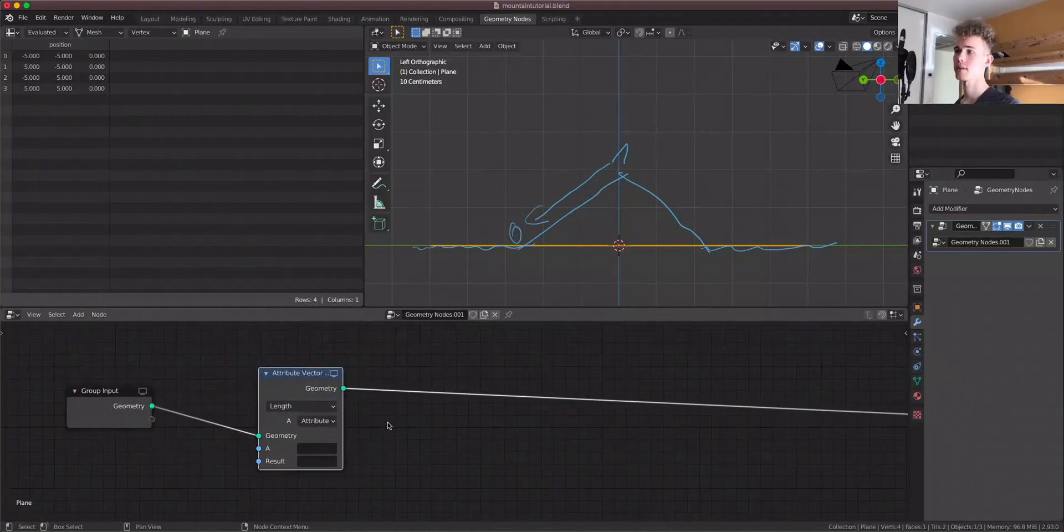
# Set input attribute A of the Attribute Vector Math node to position
pyautogui.moveTo(383, 428); pyautogui.dragTo(341, 416, button='middle')
pyautogui.moveTo(665, 177); pyautogui.dragTo(703, 244, button='middle')
pyautogui.press('Tab')
pyautogui.scroll(-3, 673, 216)
pyautogui.moveTo(673, 217); pyautogui.dragTo(543, 161, button='middle')
pyautogui.scroll(2, 543, 160)
pyautogui.press('Tab')
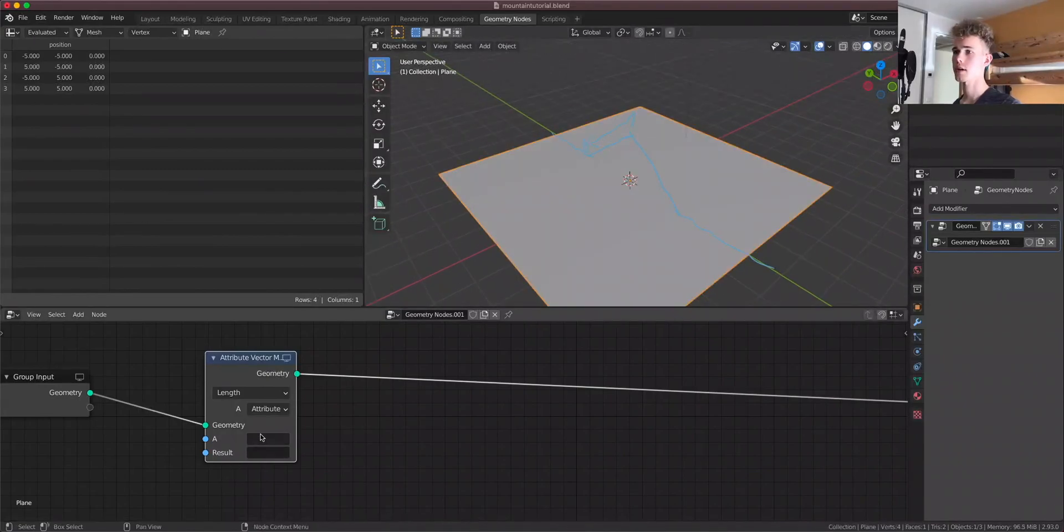
pyautogui.click(262, 437)
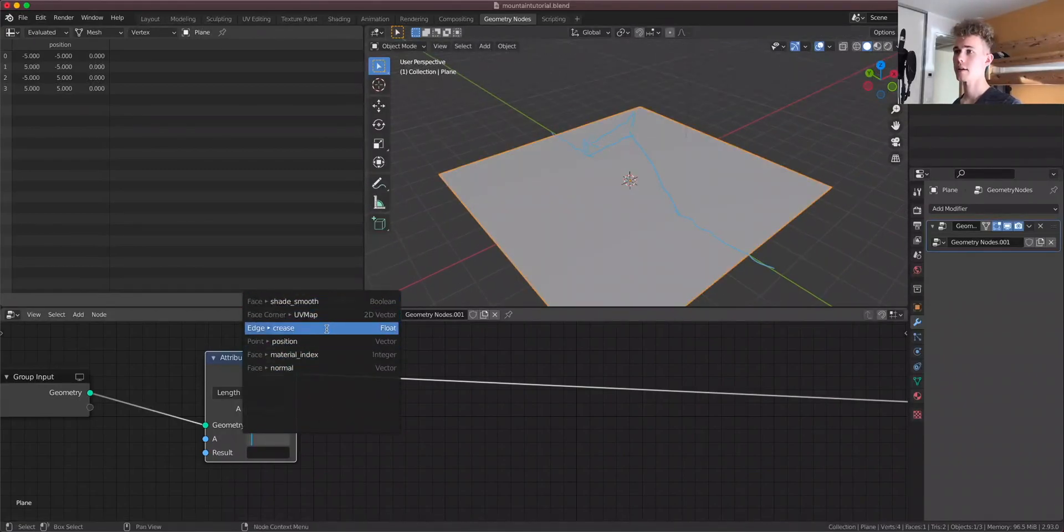
pyautogui.click(325, 341)
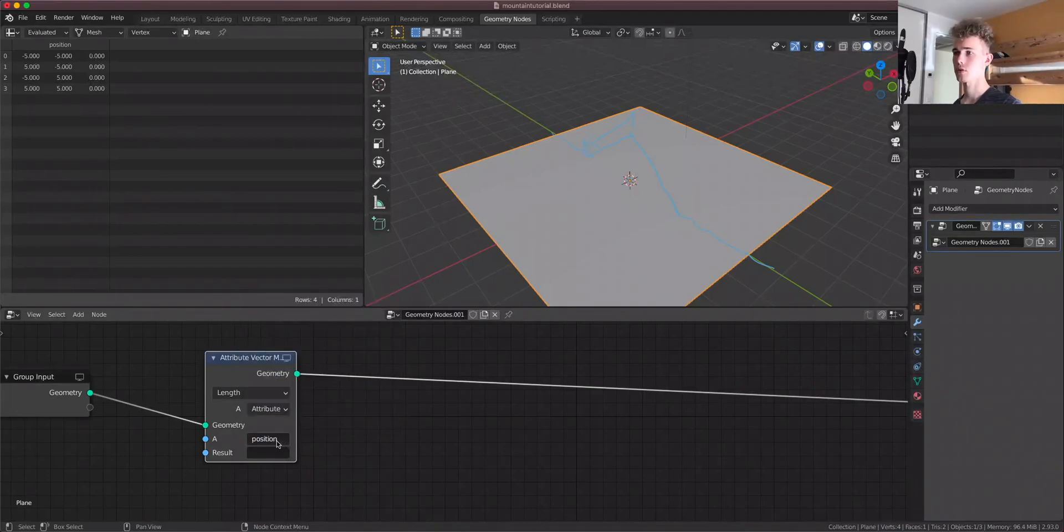
# Name the Attribute Vector Math node's result attribute basemesh
pyautogui.click(272, 452)
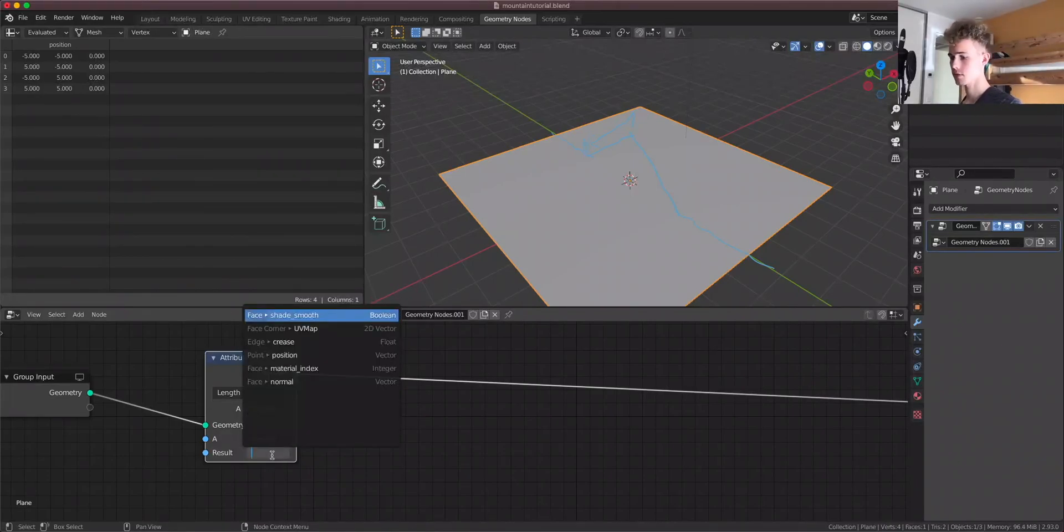
pyautogui.write('base m')
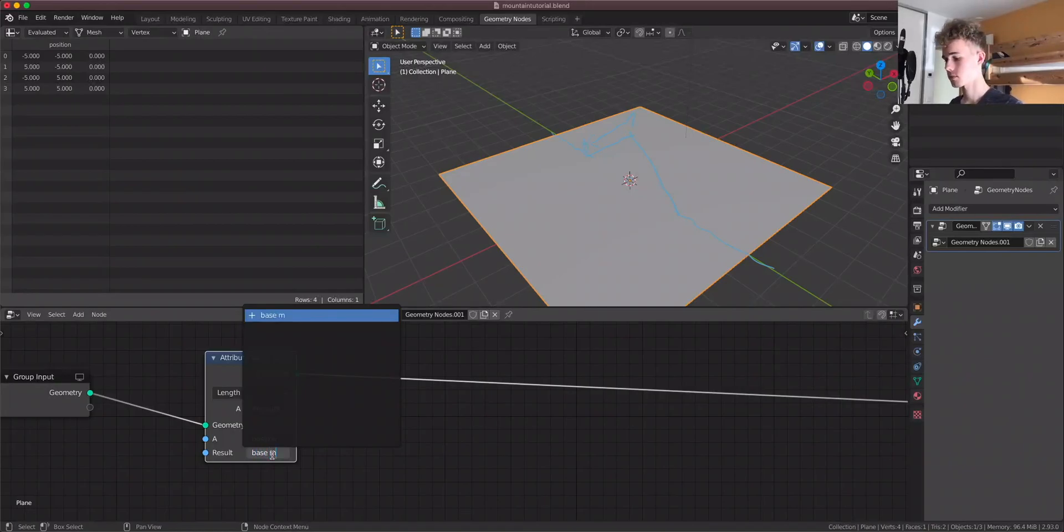
pyautogui.press('Return')
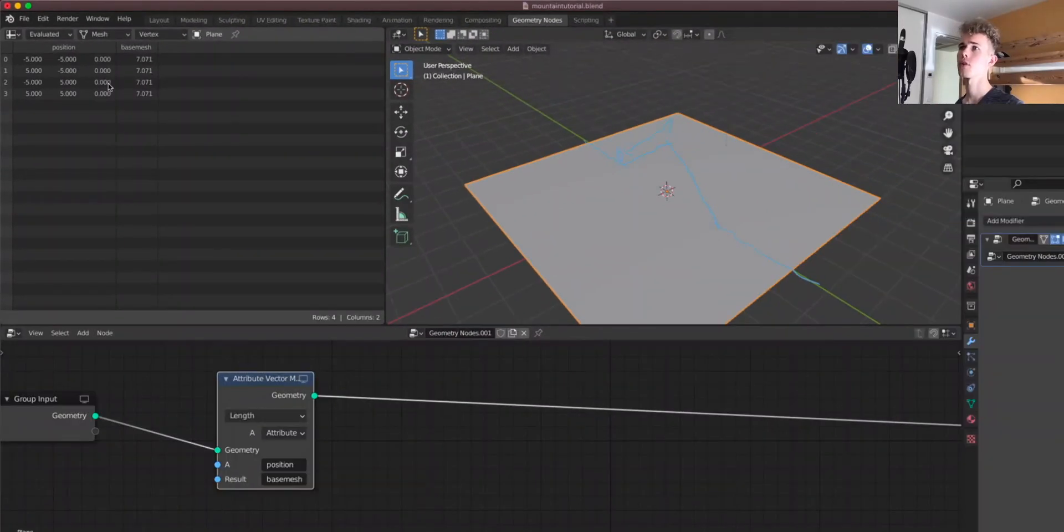
# Insert a second Attribute Vector Math node between the Length node and the Group Output
pyautogui.click(921, 93)
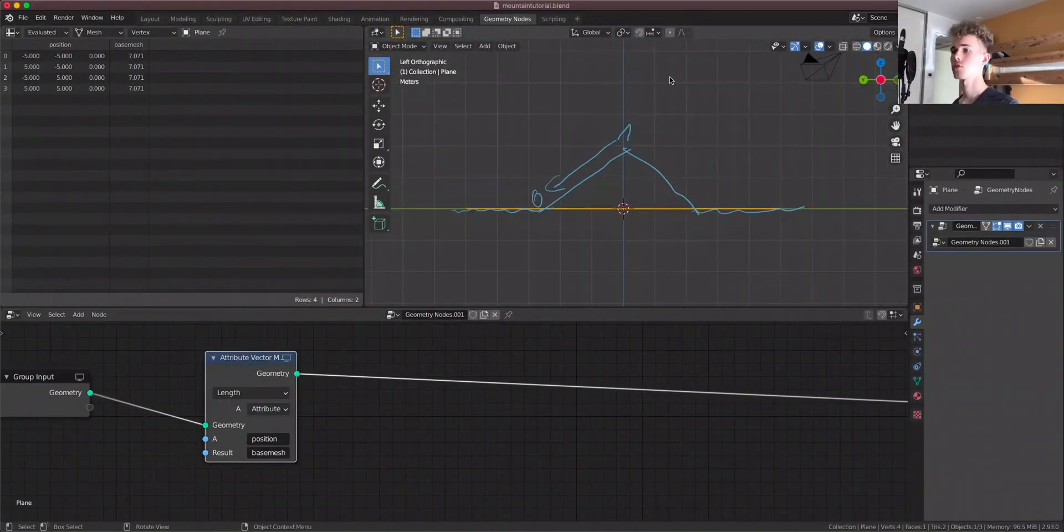
pyautogui.hotkey('shift', 'a')
pyautogui.moveTo(554, 343)
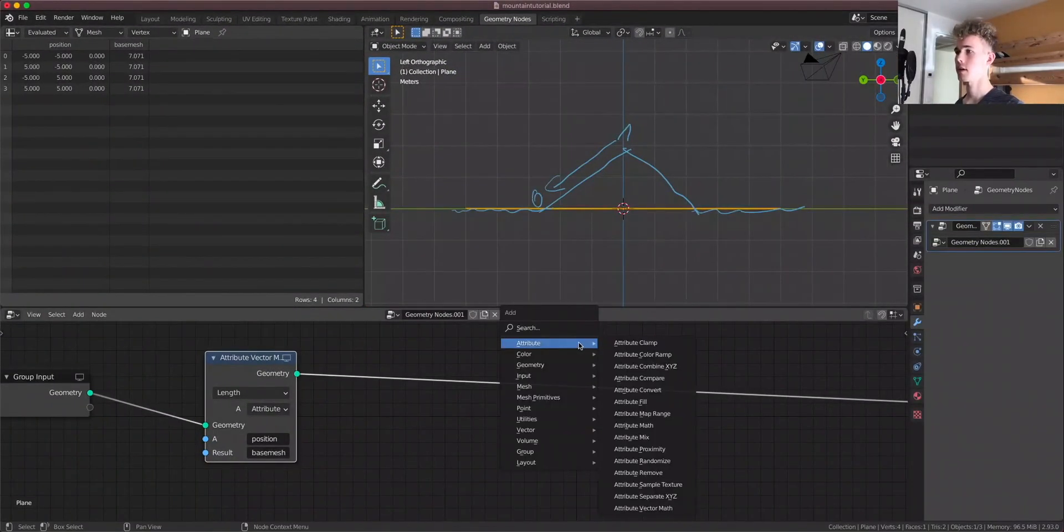
pyautogui.click(642, 508)
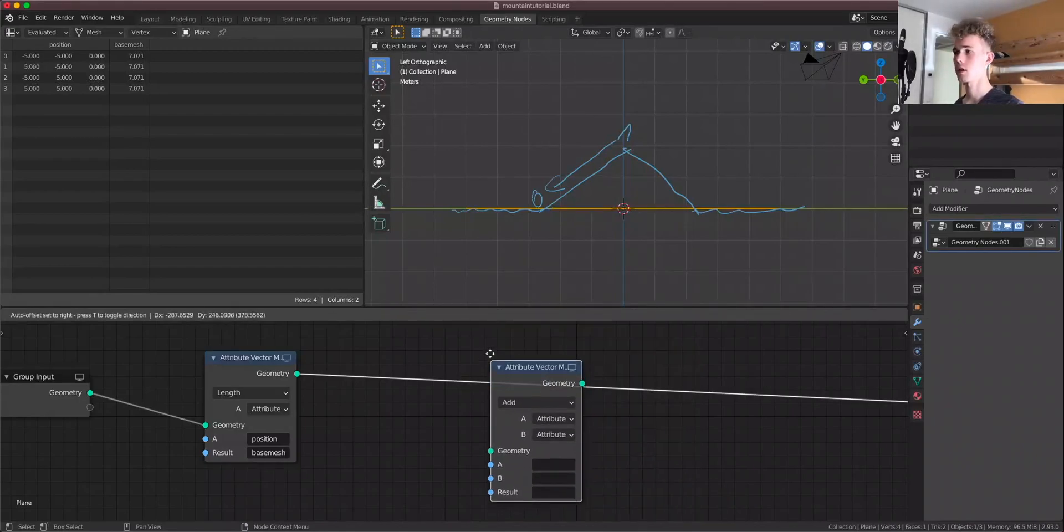
pyautogui.click(529, 389)
pyautogui.moveTo(536, 347); pyautogui.dragTo(582, 359)
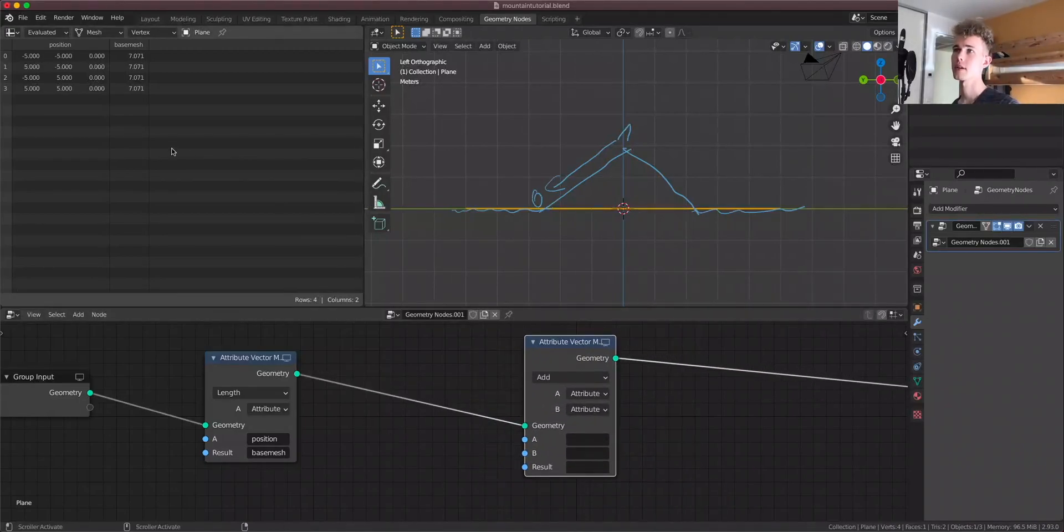
# On the new Add node, set input attribute A and the result attribute to position
pyautogui.click(575, 377)
pyautogui.click(587, 438)
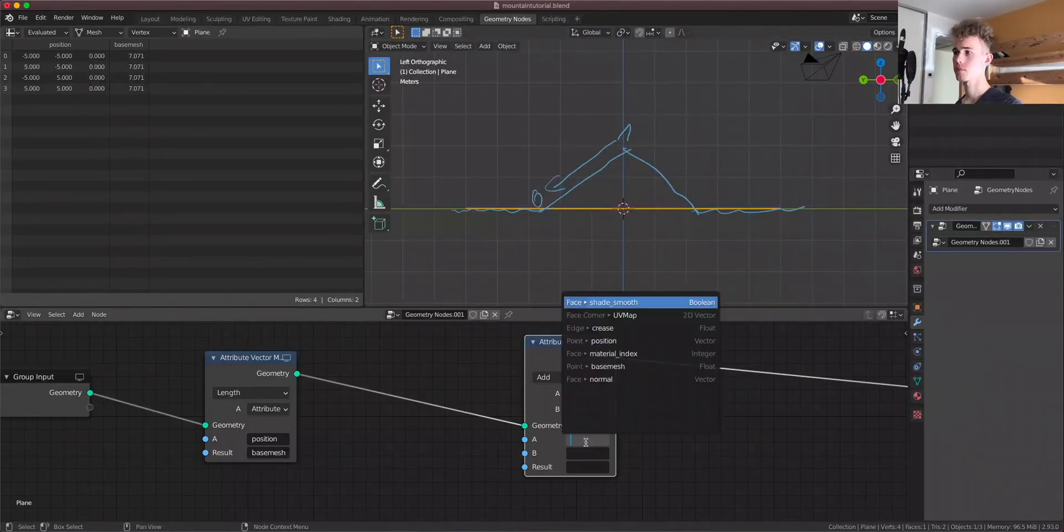
pyautogui.click(630, 352)
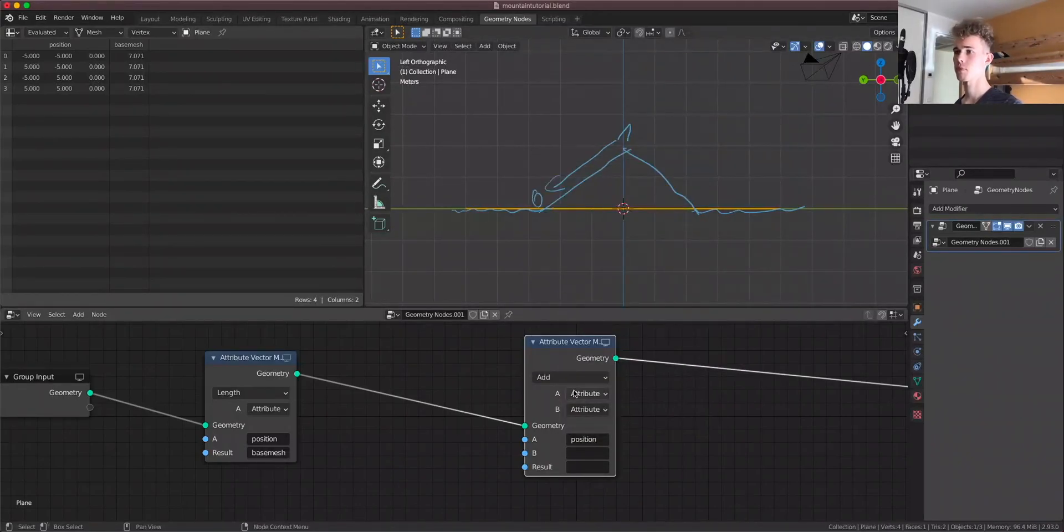
pyautogui.moveTo(226, 369); pyautogui.dragTo(191, 369)
pyautogui.click(587, 457)
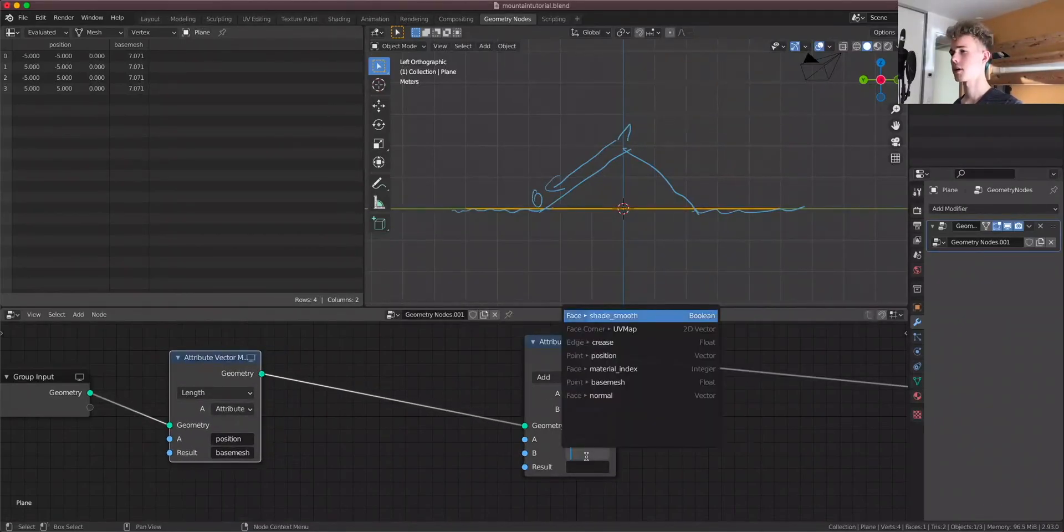
pyautogui.press('Escape')
pyautogui.click(579, 468)
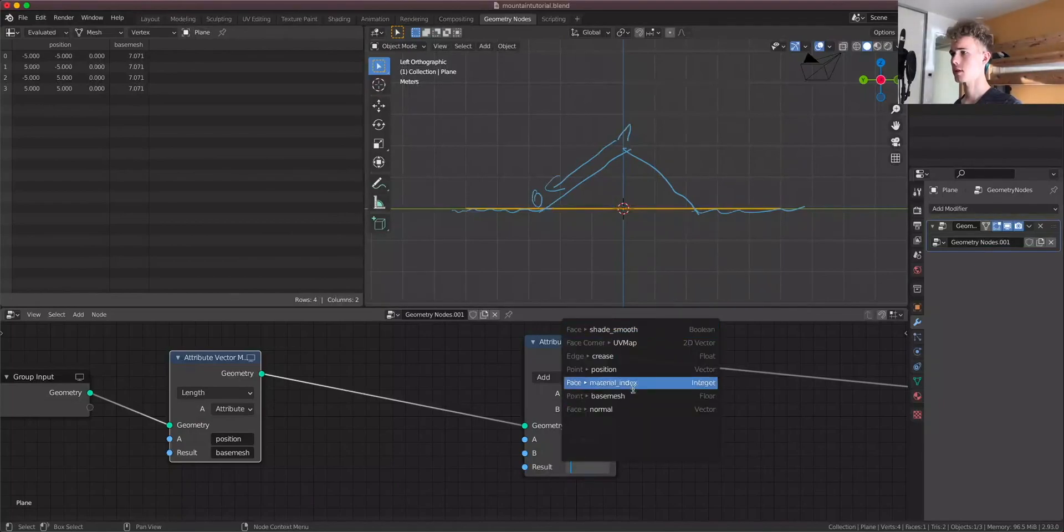
pyautogui.click(636, 370)
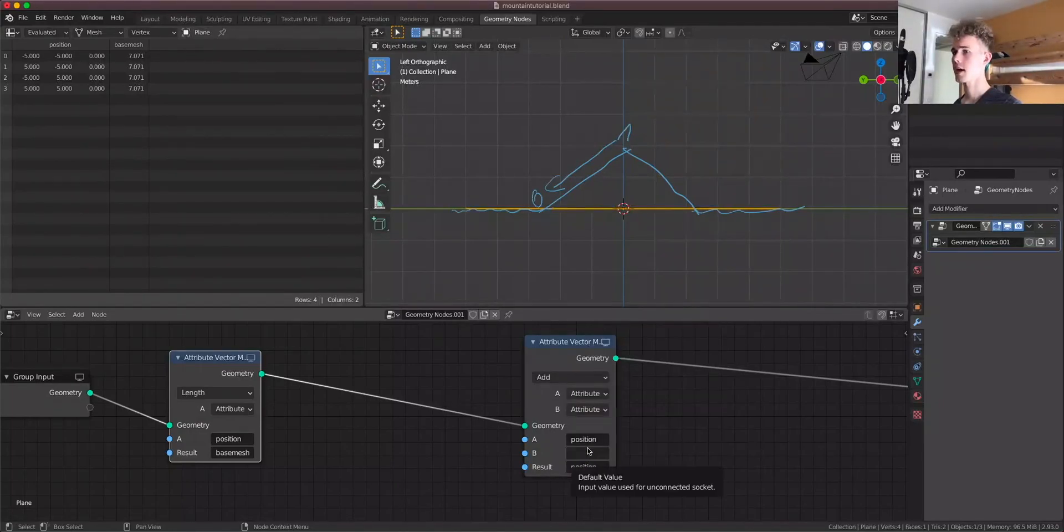
# Set input attribute B of the Add node to basemesh and widen the node
pyautogui.click(588, 453)
pyautogui.click(620, 382)
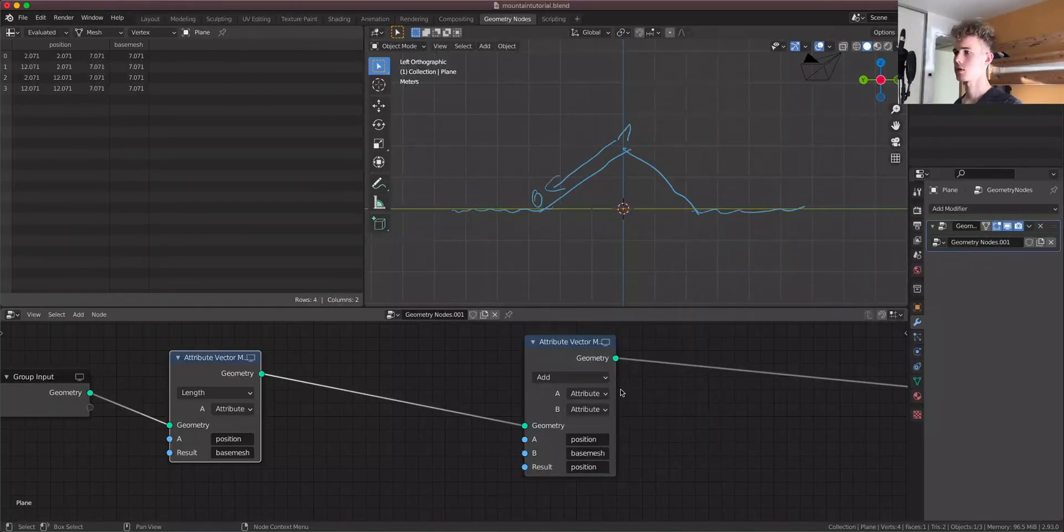
pyautogui.moveTo(616, 440); pyautogui.dragTo(668, 439)
pyautogui.moveTo(673, 185); pyautogui.dragTo(632, 209, button='middle')
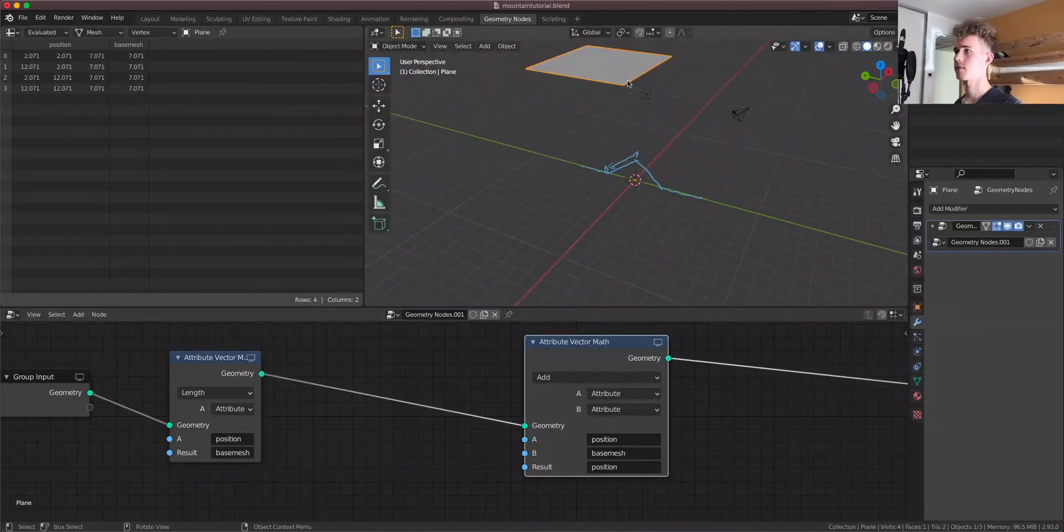
pyautogui.keyDown('shift'); pyautogui.moveTo(607, 53); pyautogui.dragTo(603, 90, button='middle'); pyautogui.keyUp('shift')
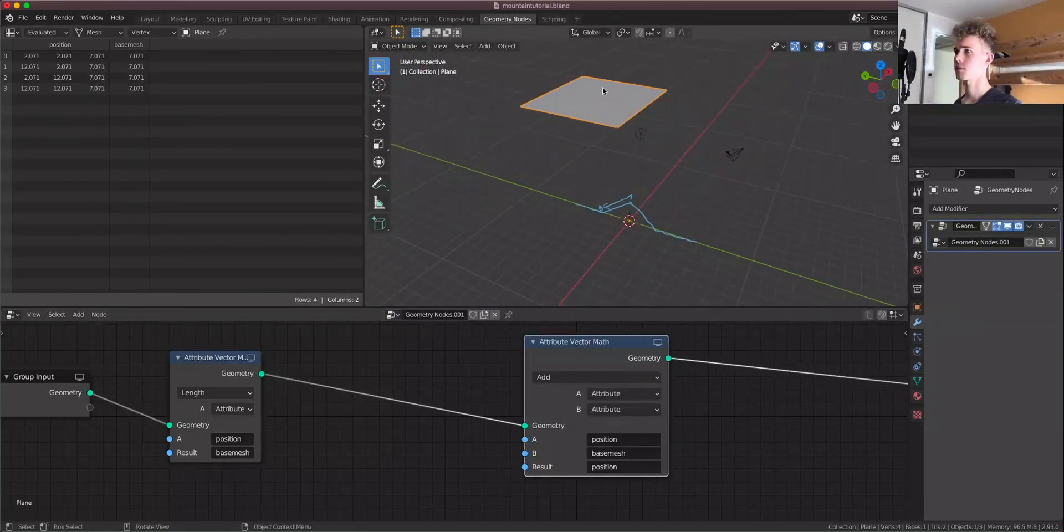
# Add a Subdivision Surface modifier to the plane and place it before the Geometry Nodes modifier
pyautogui.click(966, 210)
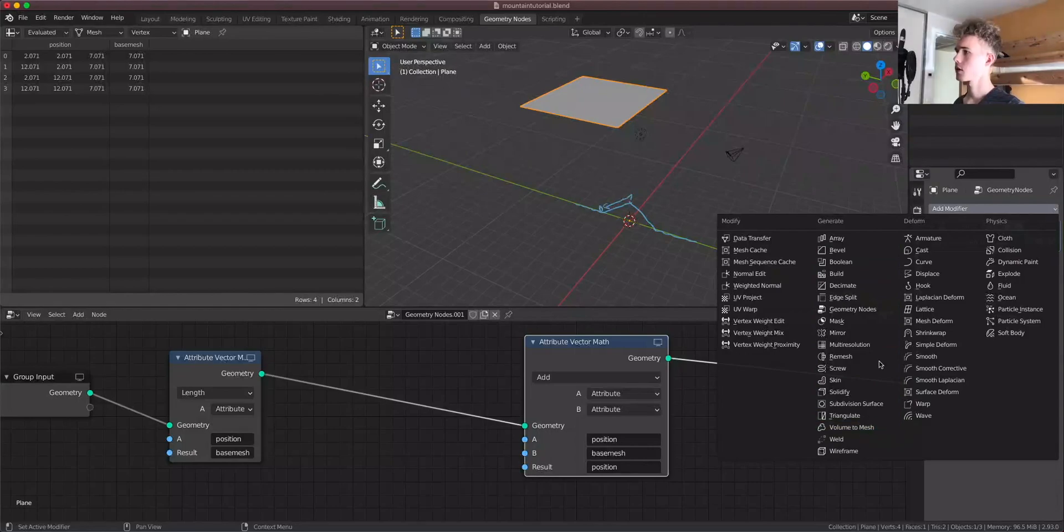
pyautogui.click(864, 403)
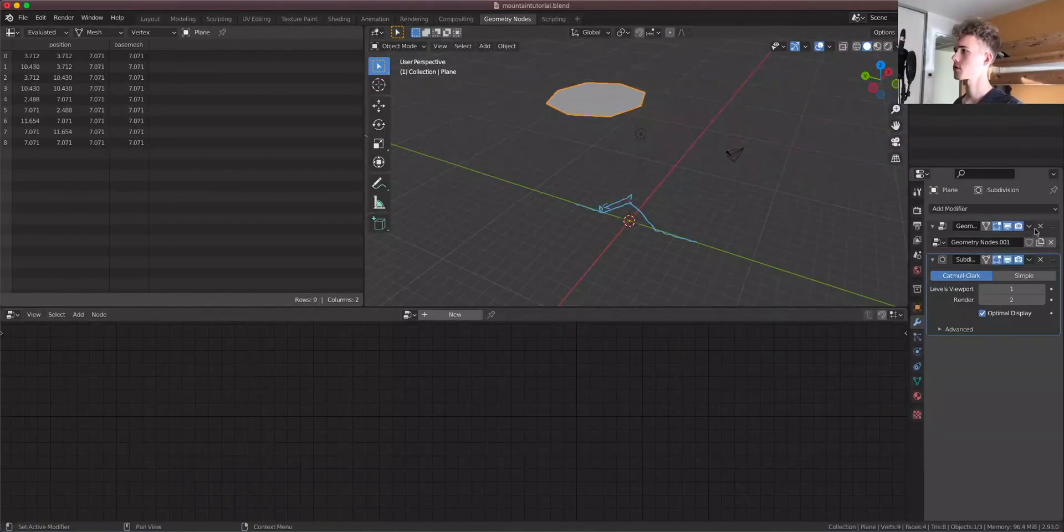
pyautogui.moveTo(1053, 259); pyautogui.dragTo(1052, 227)
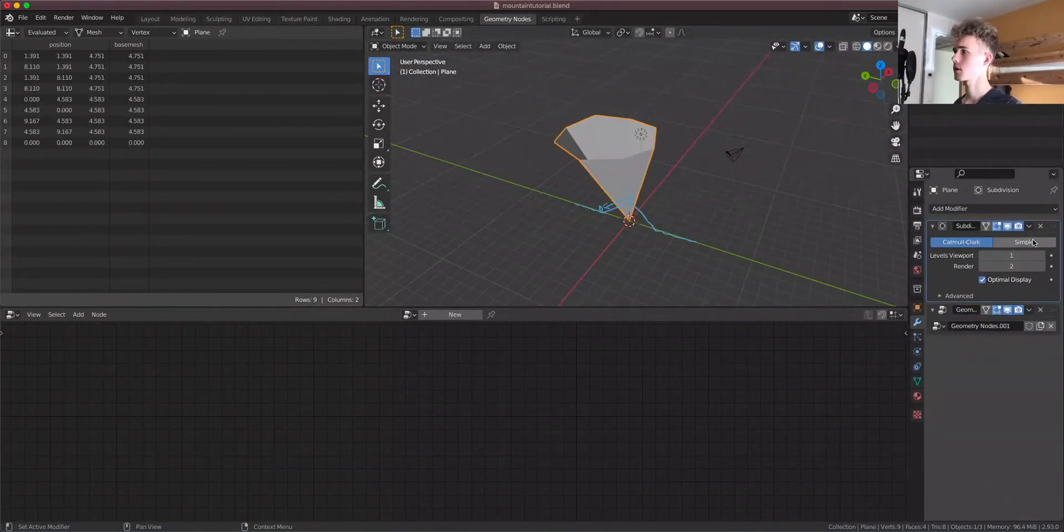
# Set the Subdivision modifier to Simple with 5 viewport levels and inspect the deformed mesh
pyautogui.click(1034, 242)
pyautogui.click(1020, 254)
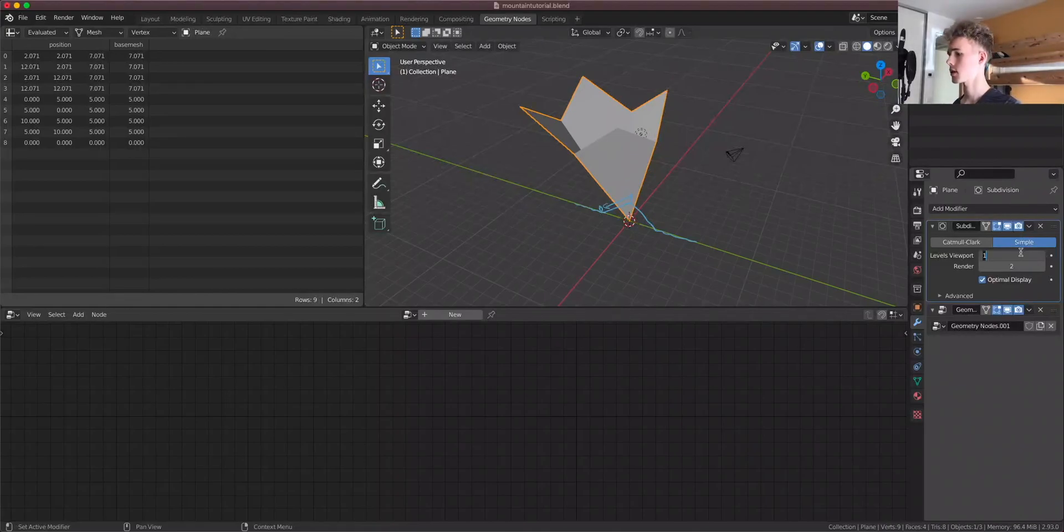
pyautogui.press('Return')
pyautogui.scroll(4, 743, 224)
pyautogui.moveTo(743, 223); pyautogui.dragTo(792, 169, button='middle')
pyautogui.scroll(-4, 722, 226)
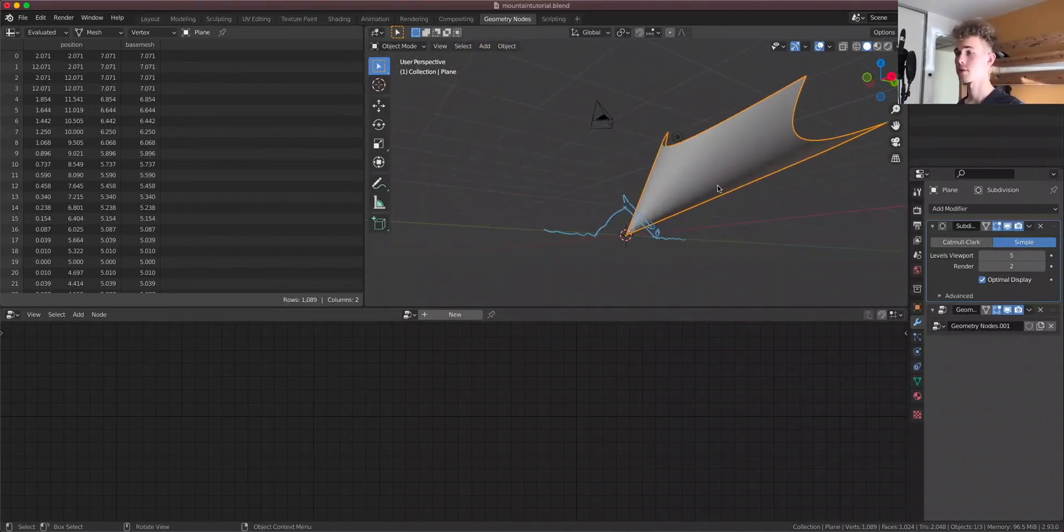
pyautogui.moveTo(731, 183); pyautogui.dragTo(730, 188, button='middle')
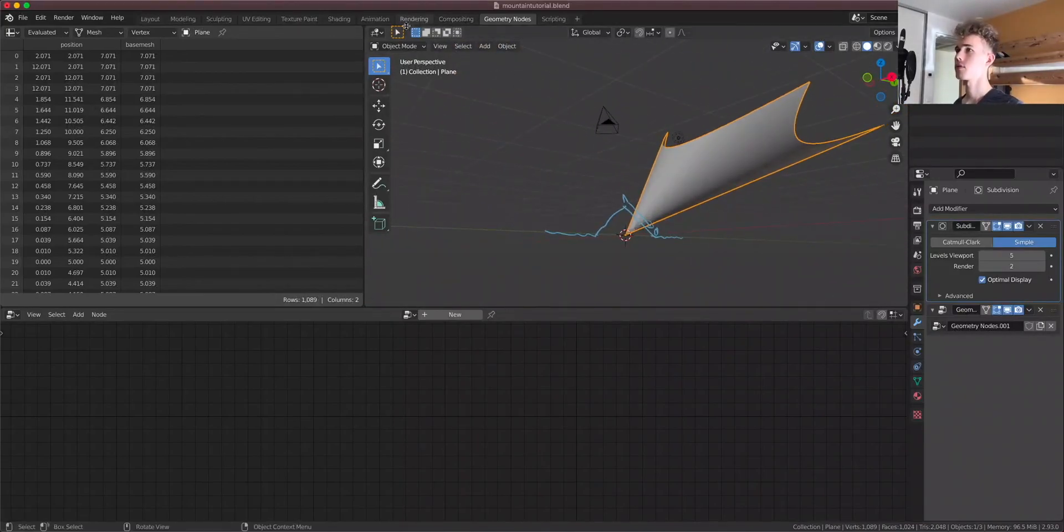
# Review the mountain gradient's shader nodes in the Shading workspace and return to the Geometry Nodes workspace
pyautogui.click(339, 20)
pyautogui.moveTo(183, 367)
pyautogui.mouseDown()
pyautogui.moveTo(237, 366)
pyautogui.moveTo(212, 365)
pyautogui.mouseUp()
pyautogui.moveTo(469, 397); pyautogui.dragTo(417, 392)
pyautogui.click(507, 19)
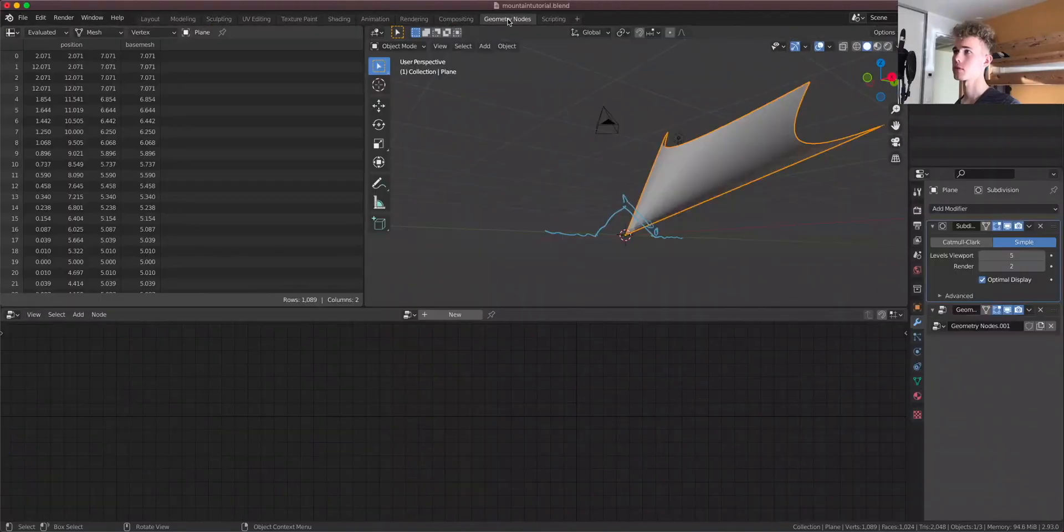
# Insert an Attribute Math node between the Length and Add nodes and set its operation to Subtract
pyautogui.click(1054, 313)
pyautogui.moveTo(423, 429); pyautogui.dragTo(381, 439, button='middle')
pyautogui.moveTo(511, 370); pyautogui.dragTo(559, 371)
pyautogui.hotkey('shift', 'a')
pyautogui.moveTo(443, 361)
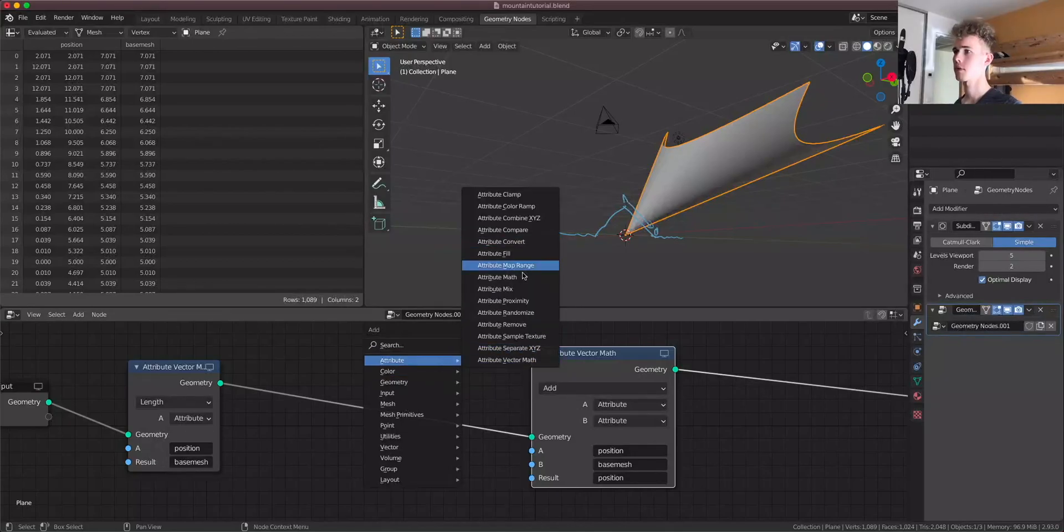
pyautogui.click(507, 281)
pyautogui.click(341, 349)
pyautogui.click(388, 389)
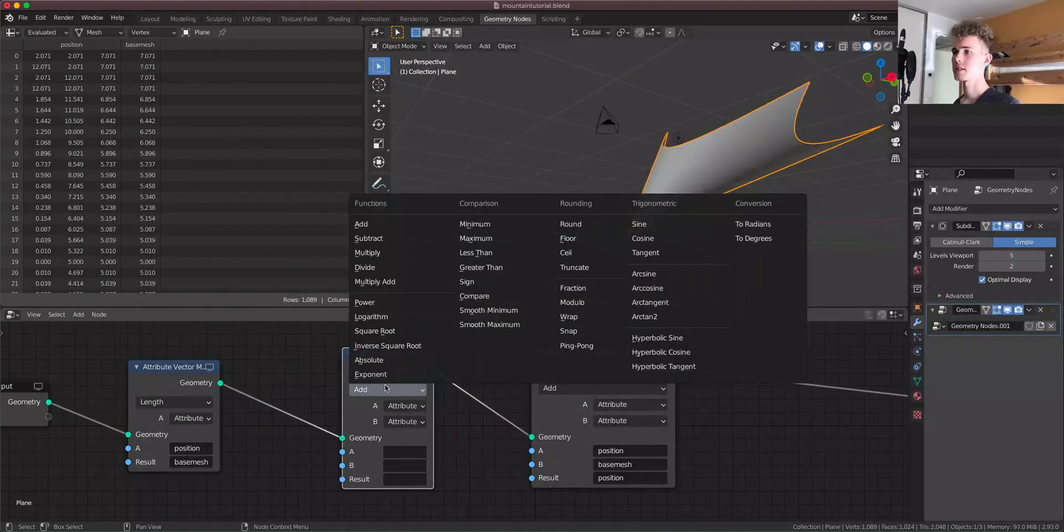
pyautogui.click(382, 253)
# Switch input A of the Subtract node to Float with a value of 1
pyautogui.click(401, 452)
pyautogui.click(370, 422)
pyautogui.click(404, 408)
pyautogui.click(397, 435)
pyautogui.click(400, 450)
pyautogui.write('1')
# Set input attribute B and the result attribute of the Subtract node to basemesh
pyautogui.click(404, 468)
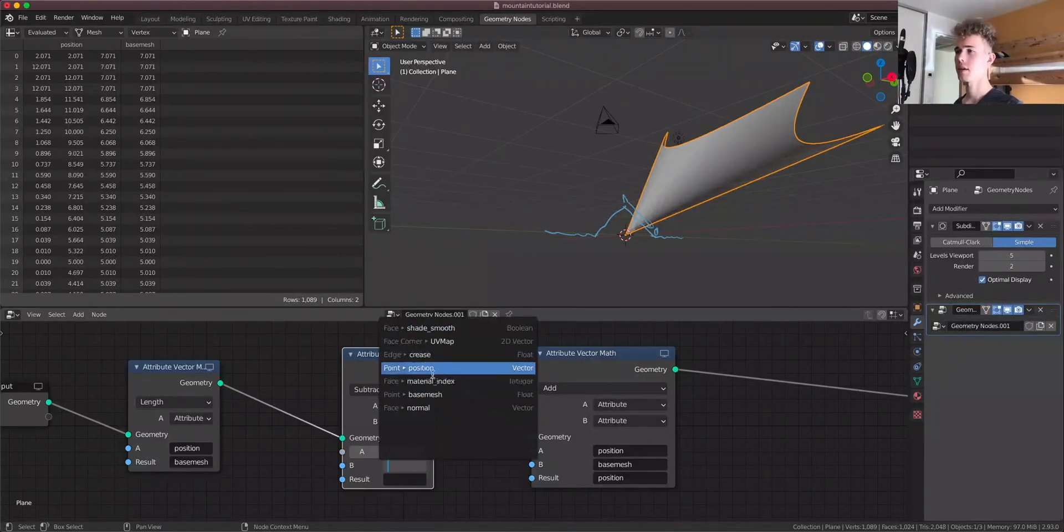
pyautogui.click(435, 395)
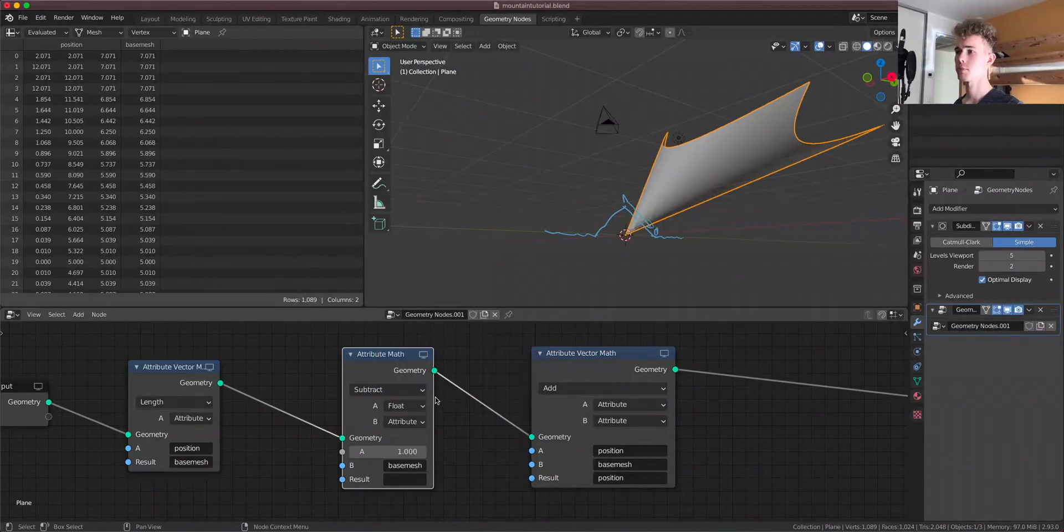
pyautogui.click(410, 480)
pyautogui.click(433, 409)
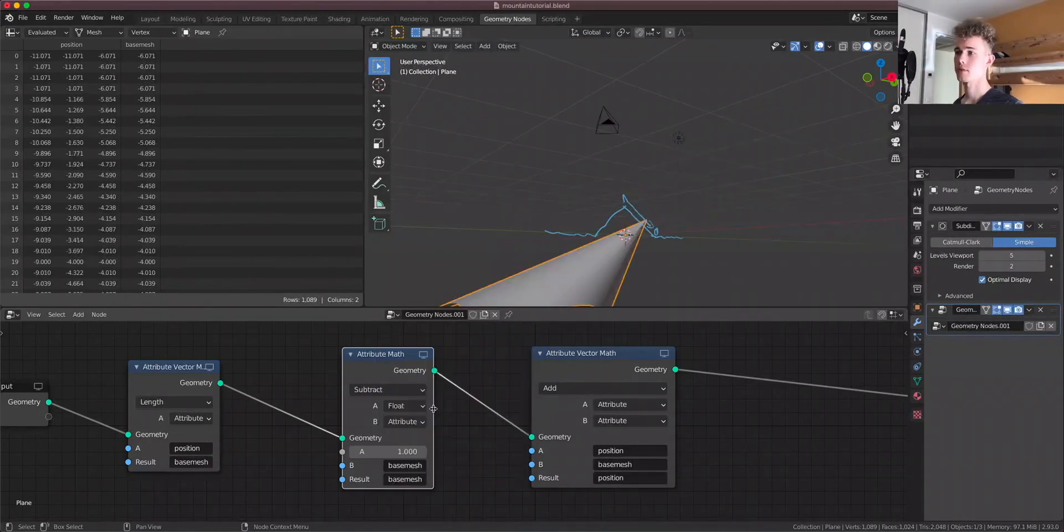
# Try a higher A value on the Subtract node and reset it to 1
pyautogui.moveTo(774, 215); pyautogui.dragTo(582, 260, button='middle')
pyautogui.moveTo(377, 451); pyautogui.dragTo(516, 450)
pyautogui.click(382, 452)
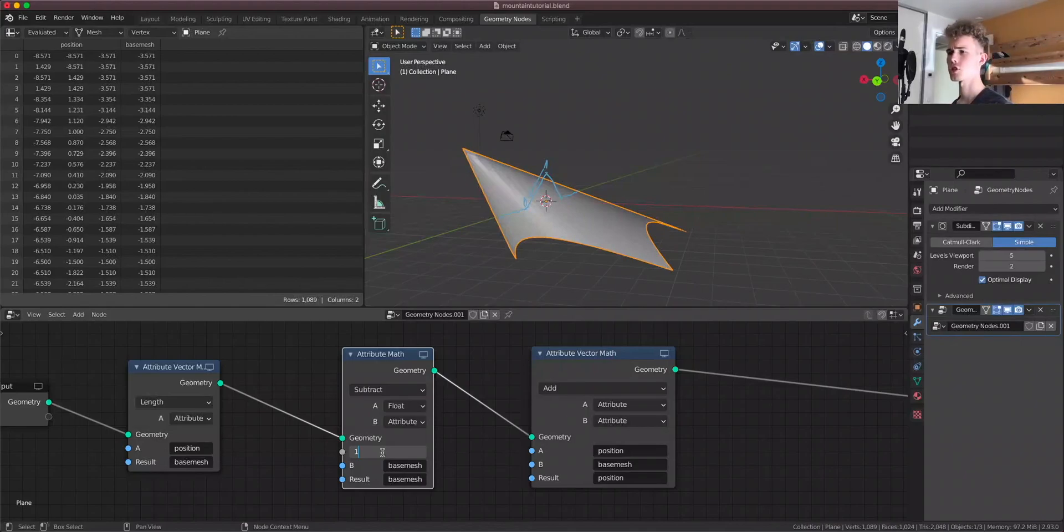
pyautogui.press('Return')
# Move the Add node farther from the Subtract node to make room, and inspect the deformed mesh
pyautogui.moveTo(577, 353); pyautogui.dragTo(624, 357)
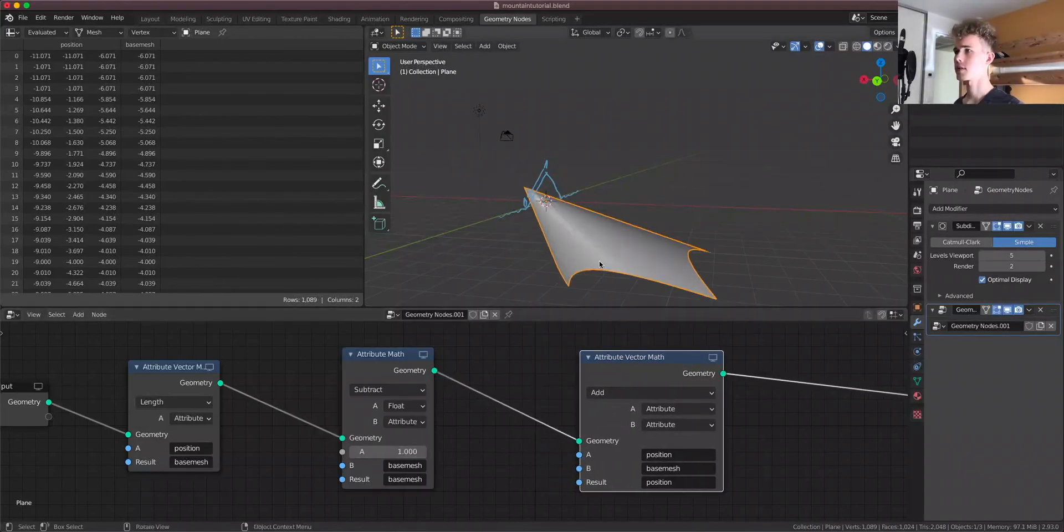
pyautogui.moveTo(609, 194); pyautogui.dragTo(671, 75, button='middle')
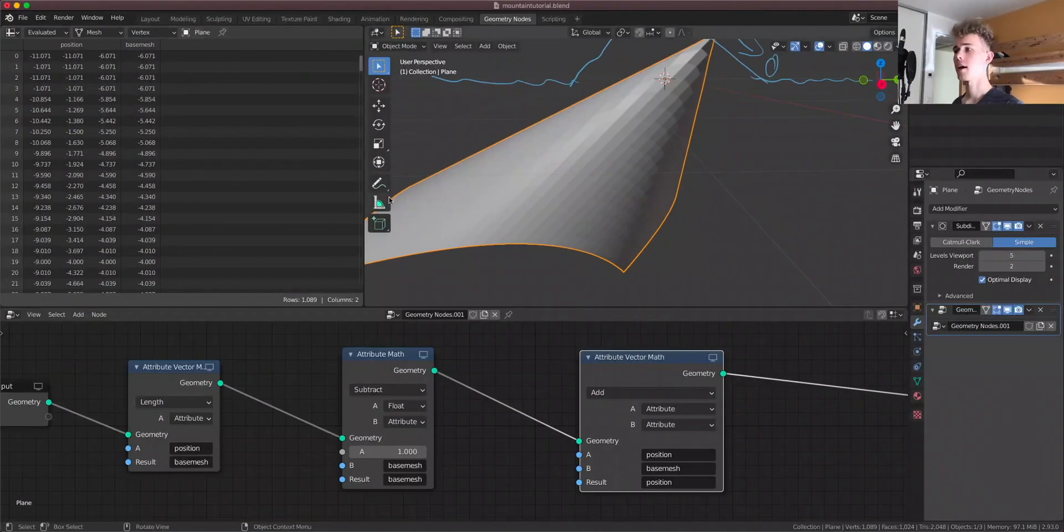
pyautogui.moveTo(656, 371); pyautogui.dragTo(677, 365)
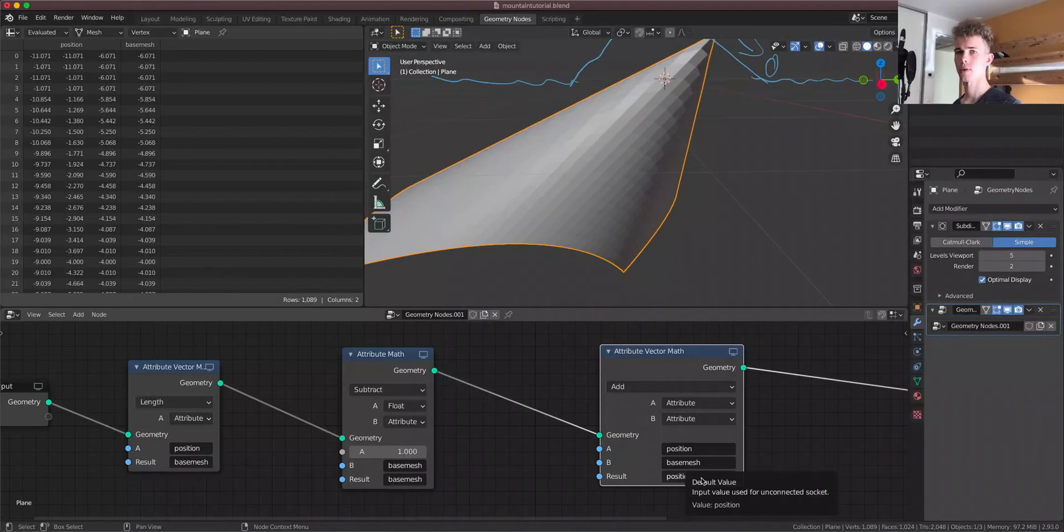
pyautogui.moveTo(665, 351); pyautogui.dragTo(713, 356)
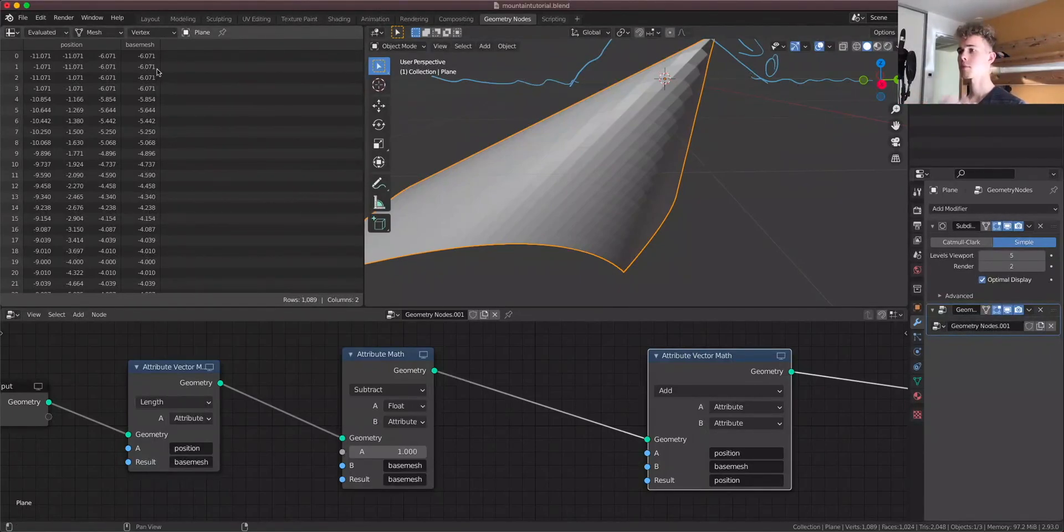
pyautogui.moveTo(506, 168); pyautogui.dragTo(613, 185, button='middle')
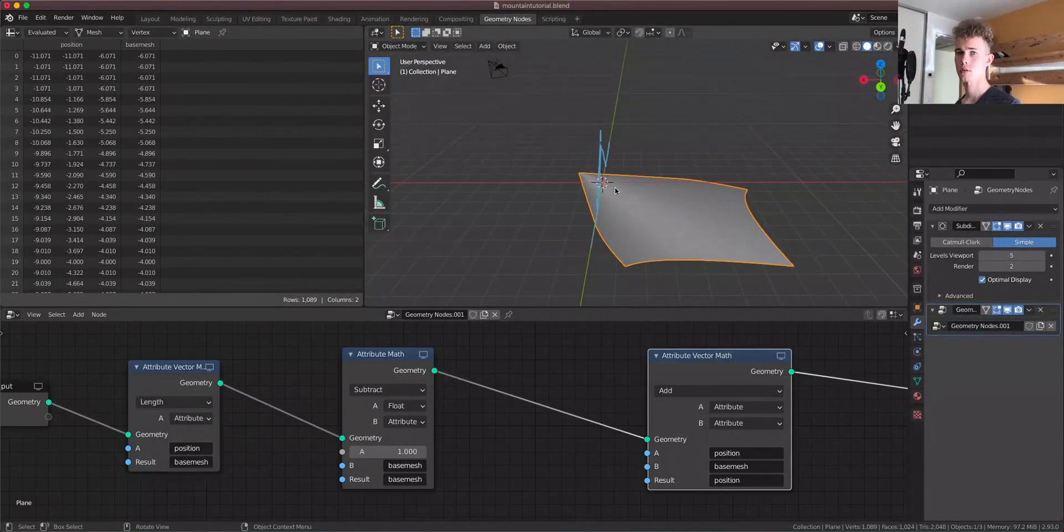
# Insert an Attribute Vector Math node between the Subtract and Add nodes and set its operation to Multiply
pyautogui.hotkey('shift', 'a')
pyautogui.moveTo(482, 357)
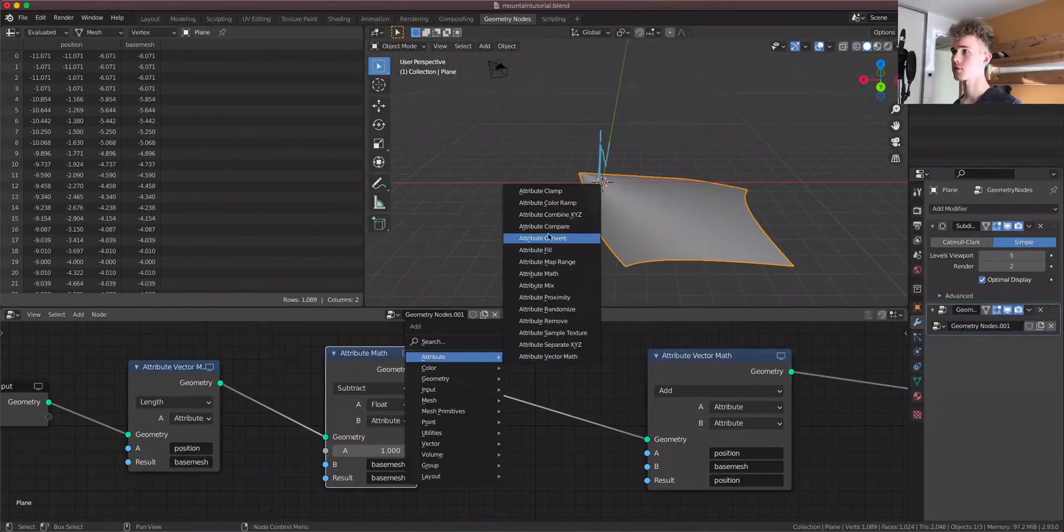
pyautogui.click(570, 356)
pyautogui.click(529, 338)
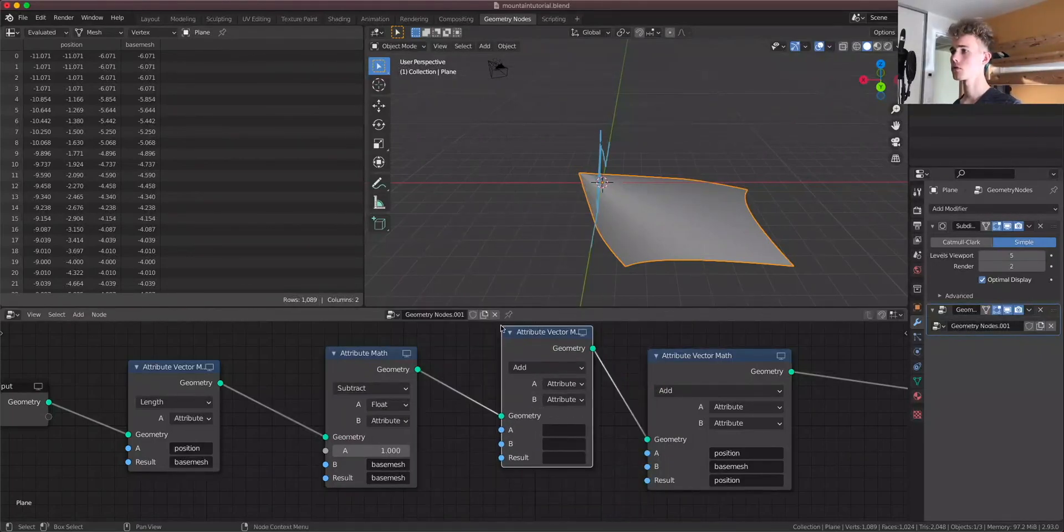
pyautogui.click(531, 365)
pyautogui.click(525, 323)
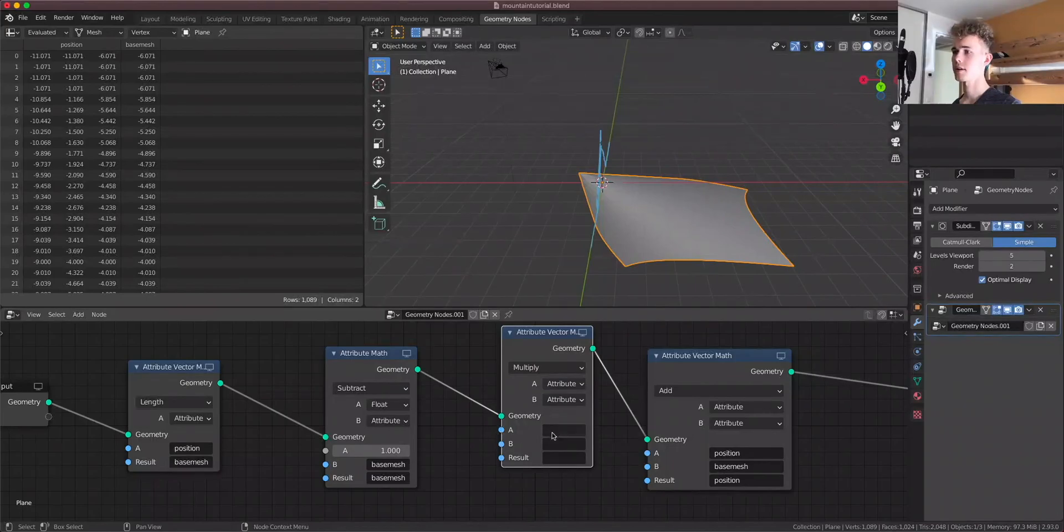
# Set input attribute A and the result attribute of the Multiply node to basemesh
pyautogui.click(551, 432)
pyautogui.click(597, 366)
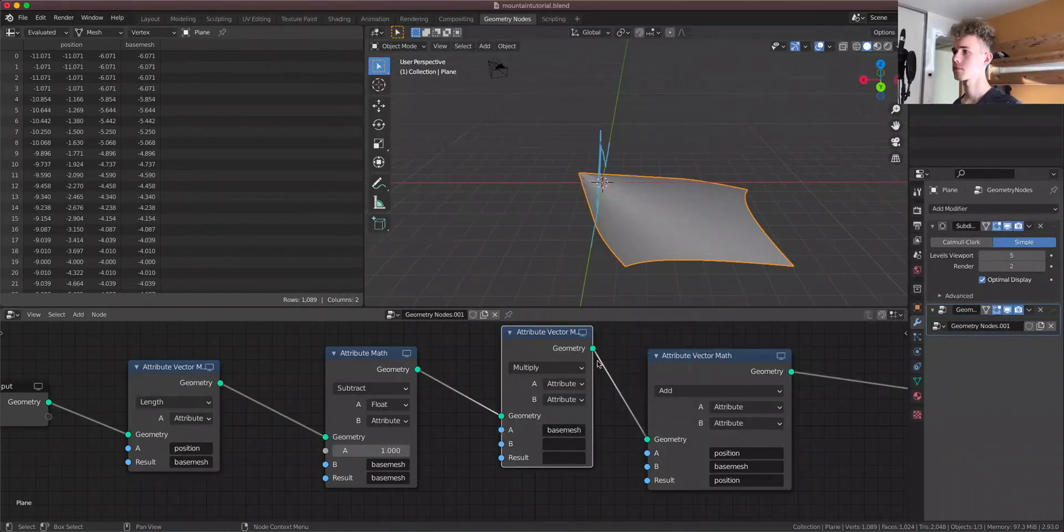
pyautogui.click(572, 453)
# Switch input B of the Multiply node to Vector and set its Z component to 1
pyautogui.click(561, 397)
pyautogui.click(564, 399)
pyautogui.click(558, 428)
pyautogui.click(553, 483)
pyautogui.write('1')
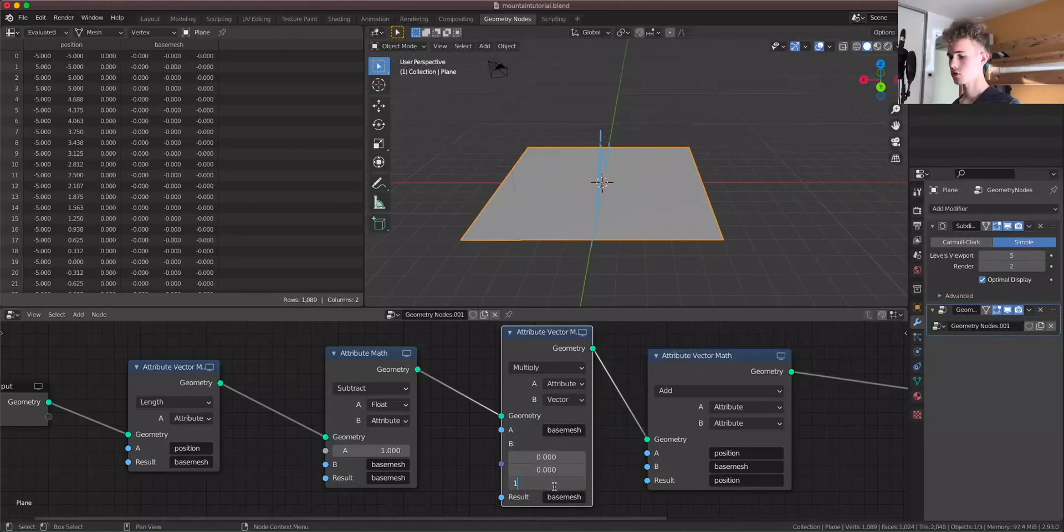
pyautogui.press('Return')
# Examine how the basemesh attribute passes through the Subtract and Multiply nodes
pyautogui.moveTo(599, 420); pyautogui.dragTo(580, 412, button='middle')
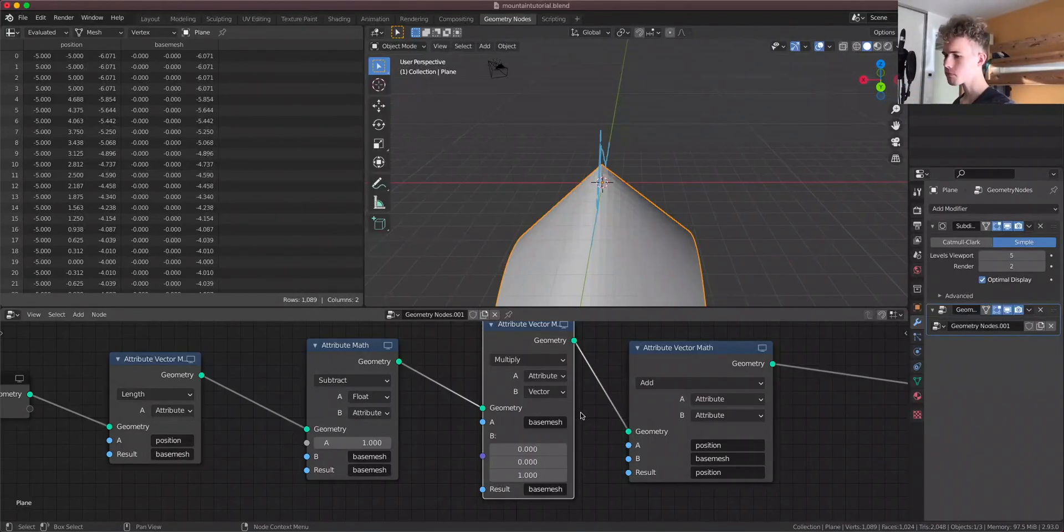
pyautogui.moveTo(580, 415); pyautogui.dragTo(549, 442, button='middle')
pyautogui.scroll(6, 523, 441)
pyautogui.scroll(-5, 582, 443)
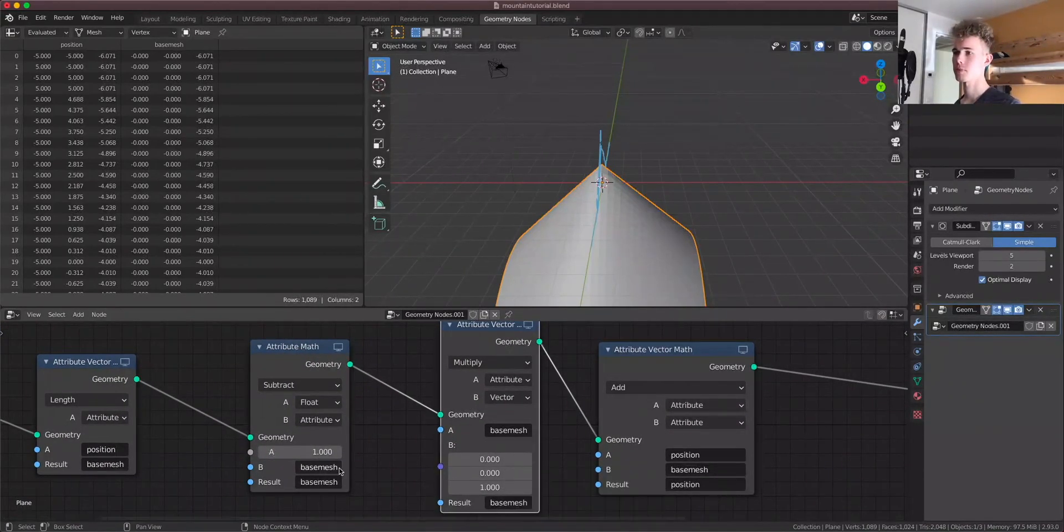
pyautogui.click(321, 467)
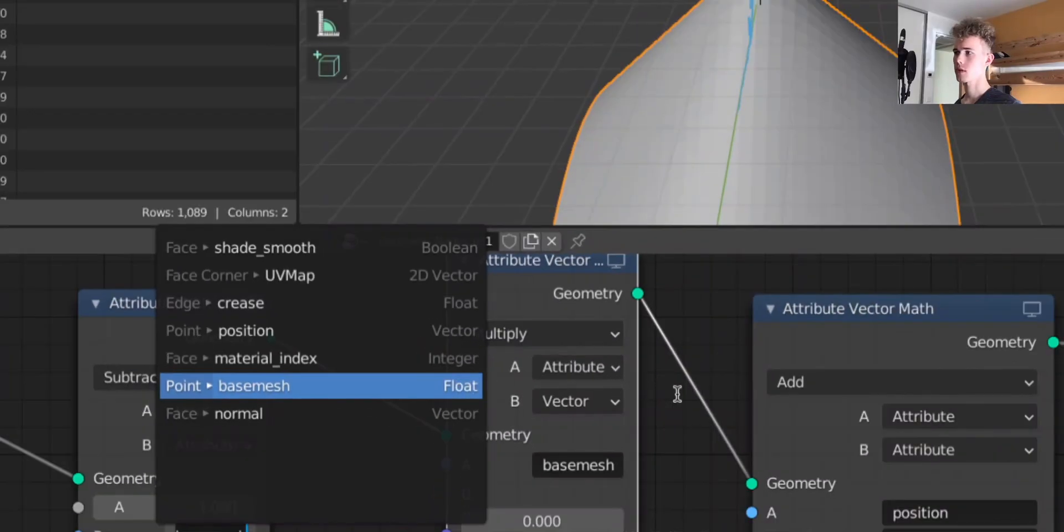
pyautogui.scroll(-2, 677, 393)
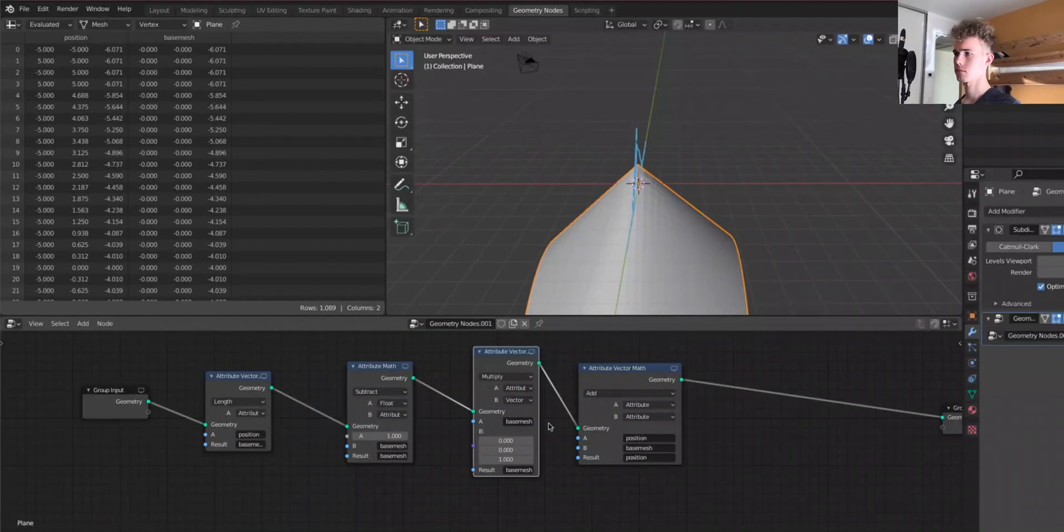
pyautogui.scroll(2, 572, 518)
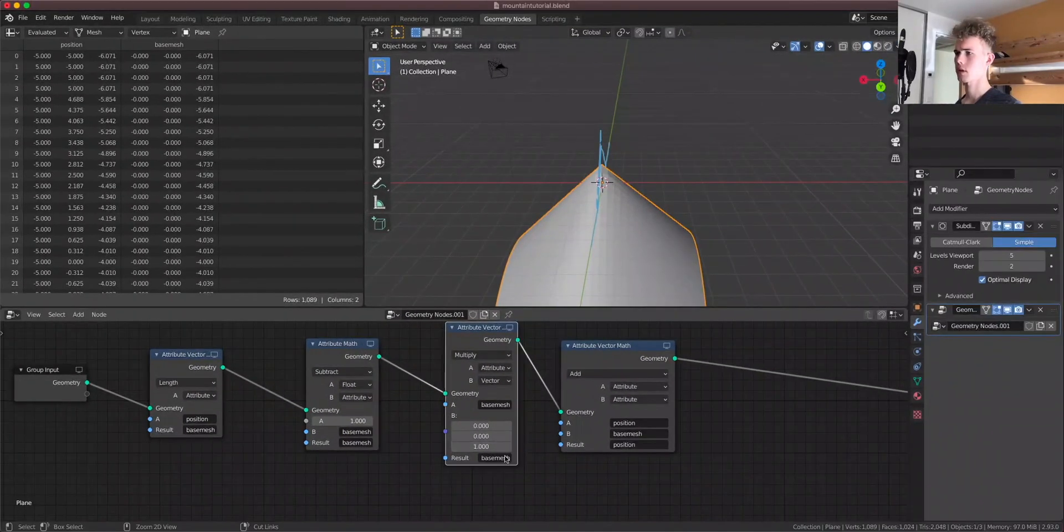
pyautogui.click(505, 458)
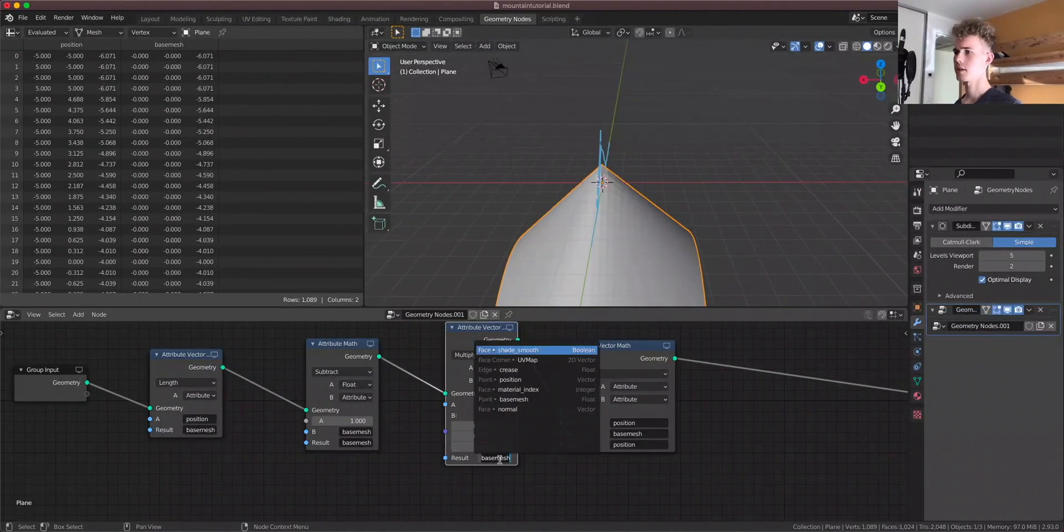
pyautogui.click(501, 457)
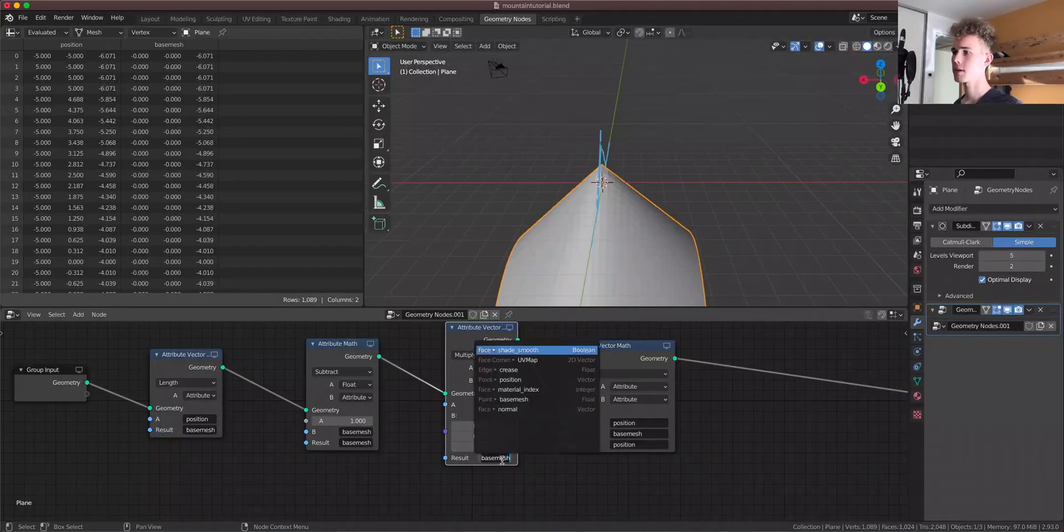
pyautogui.click(427, 408)
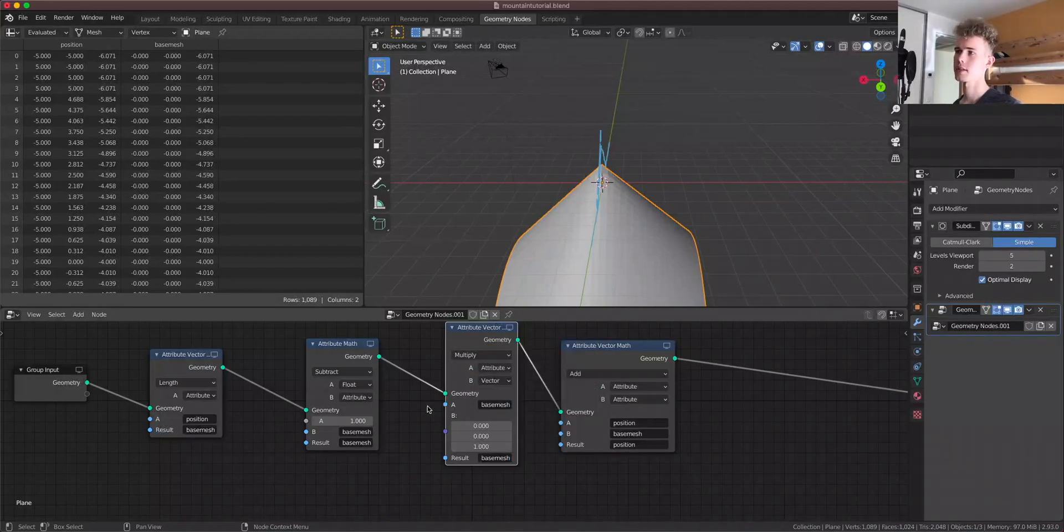
# Widen the Multiply node and reposition it between the Subtract and Add nodes, keeping basemesh as the Add node's B attribute
pyautogui.moveTo(472, 347); pyautogui.dragTo(451, 338)
pyautogui.moveTo(497, 386); pyautogui.dragTo(533, 386)
pyautogui.moveTo(487, 349); pyautogui.dragTo(472, 351)
pyautogui.click(647, 434)
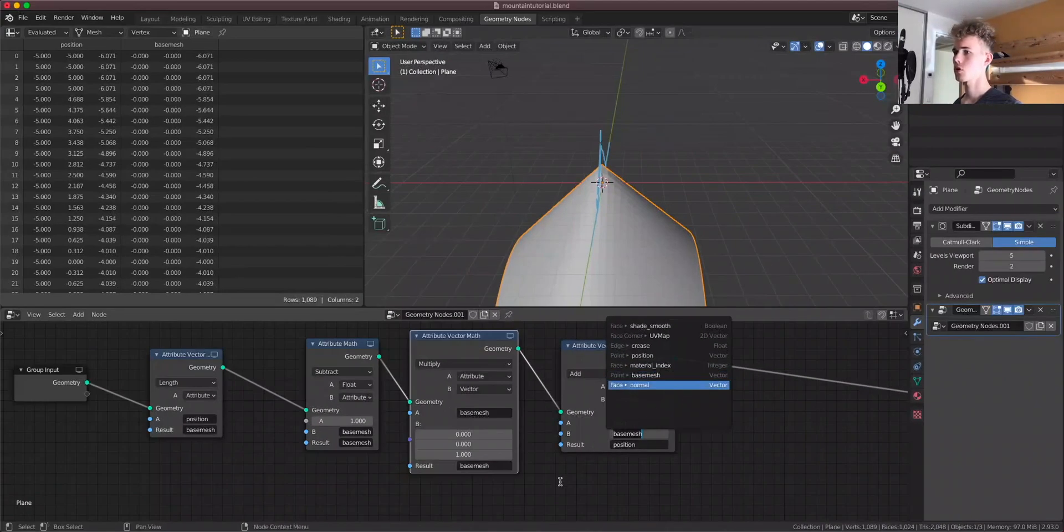
pyautogui.click(755, 381)
# Try scaling up the whole plane in Edit Mode to see how the peak shape responds
pyautogui.moveTo(610, 193); pyautogui.dragTo(465, 209, button='middle')
pyautogui.scroll(3, 598, 215)
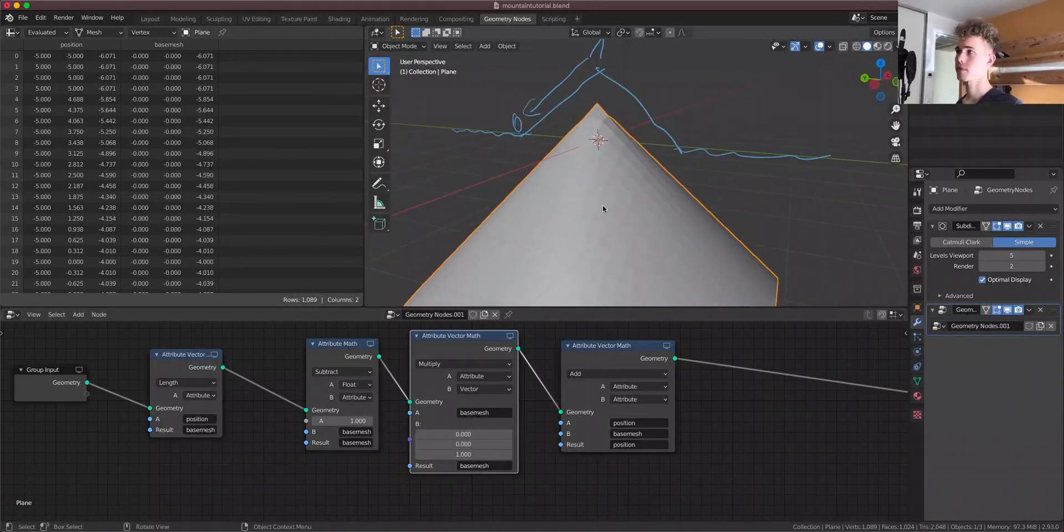
pyautogui.scroll(-5, 601, 206)
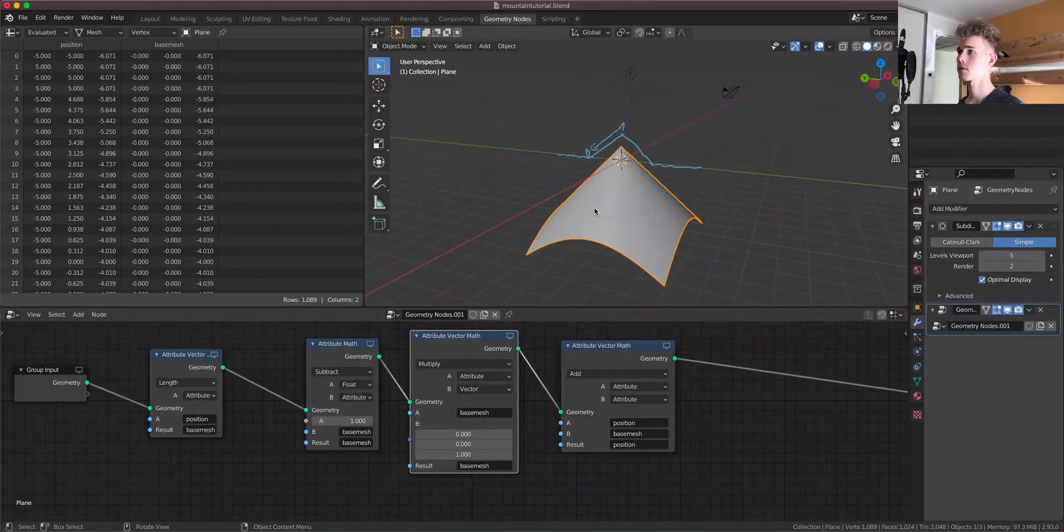
pyautogui.moveTo(594, 209); pyautogui.dragTo(643, 235, button='middle')
pyautogui.scroll(-3, 645, 234)
pyautogui.press('Tab')
pyautogui.press('s')
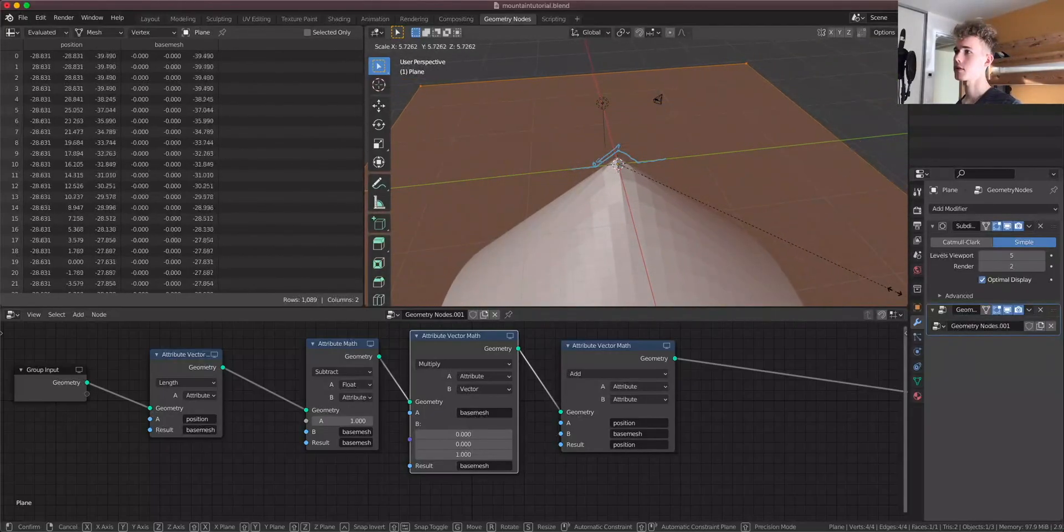
pyautogui.click(801, 250)
pyautogui.scroll(-6, 801, 249)
pyautogui.moveTo(740, 252); pyautogui.dragTo(703, 231, button='middle')
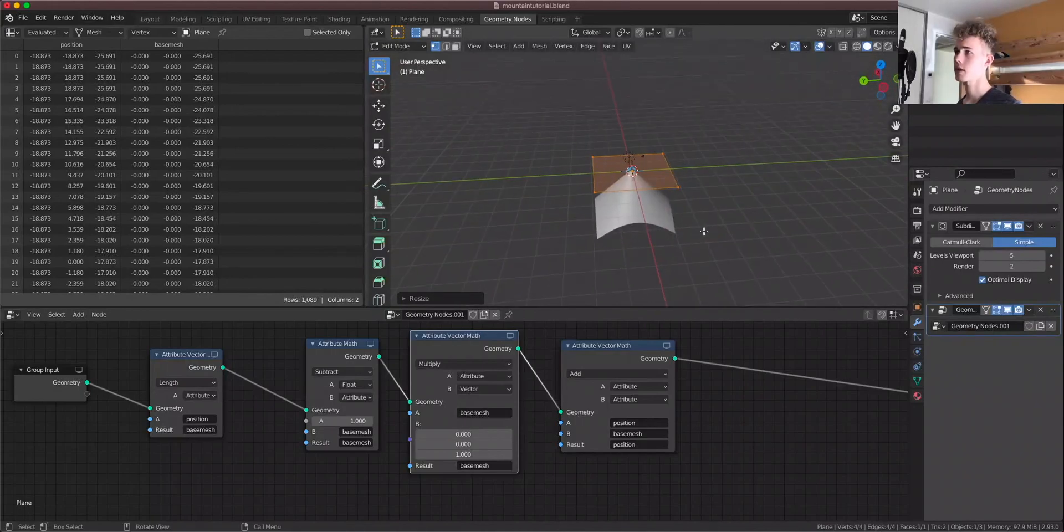
pyautogui.scroll(3, 704, 234)
# Undo the plane's resize and return to Object Mode
pyautogui.press('Tab')
pyautogui.hotkey('ctrl', 'z')
pyautogui.hotkey('ctrl', 'z')
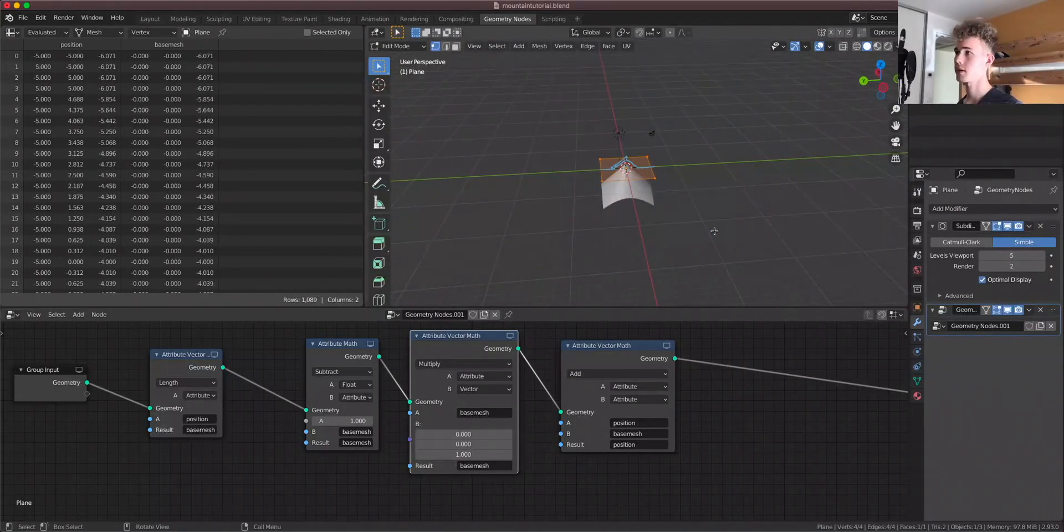
pyautogui.scroll(6, 713, 229)
pyautogui.press('Tab')
pyautogui.moveTo(708, 232); pyautogui.dragTo(677, 206, button='middle')
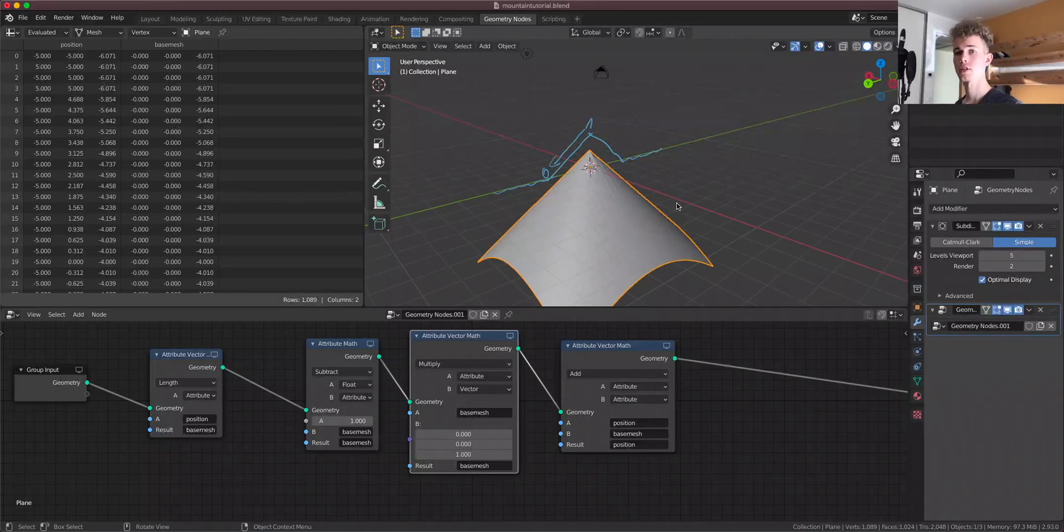
# Move the Multiply and Subtract nodes apart to make room for another node between them
pyautogui.moveTo(475, 342); pyautogui.dragTo(577, 345)
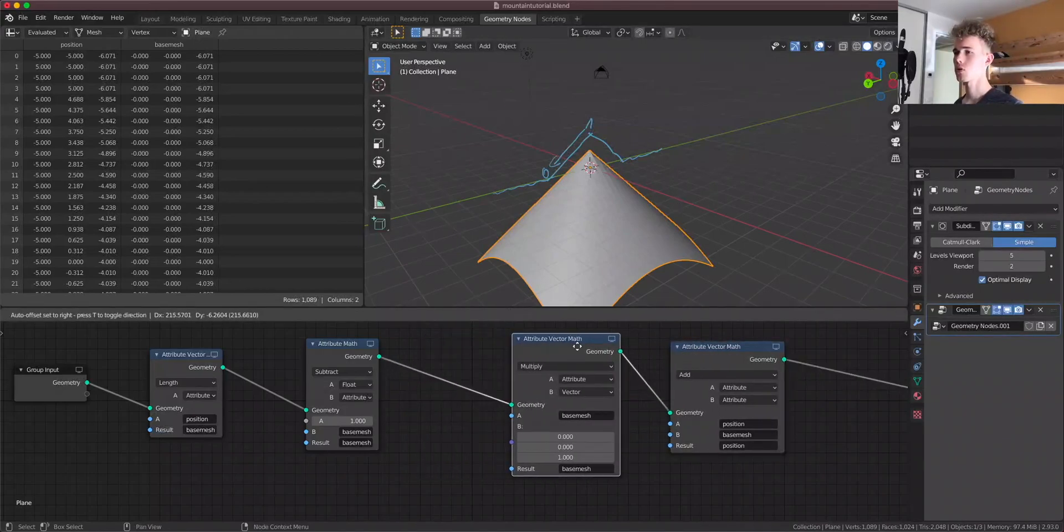
pyautogui.moveTo(341, 355); pyautogui.dragTo(271, 353)
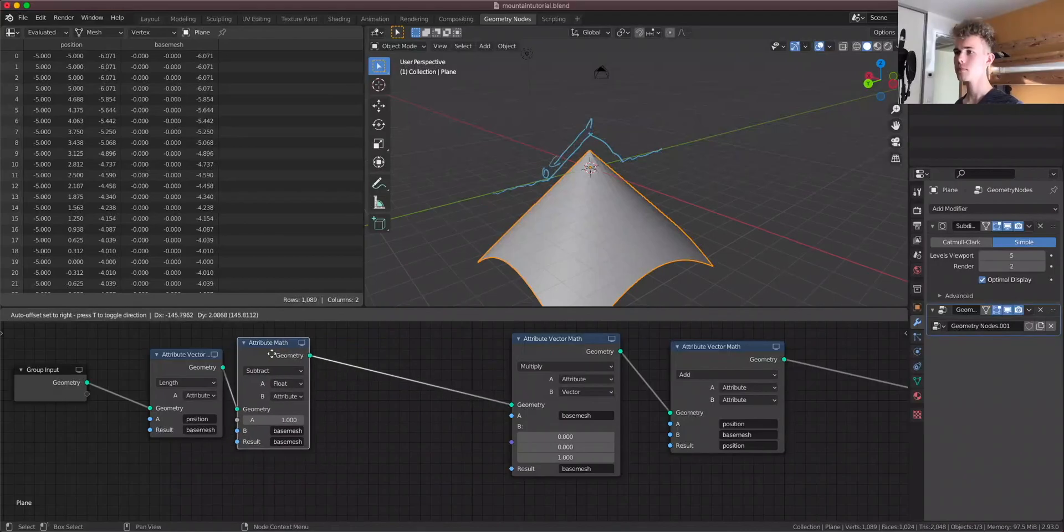
pyautogui.scroll(2, 416, 354)
pyautogui.moveTo(415, 354); pyautogui.dragTo(475, 375, button='middle')
# Insert an Attribute Math node between the Subtract and Multiply nodes and set its operation to Smooth Maximum
pyautogui.hotkey('shift', 'a')
pyautogui.moveTo(443, 360)
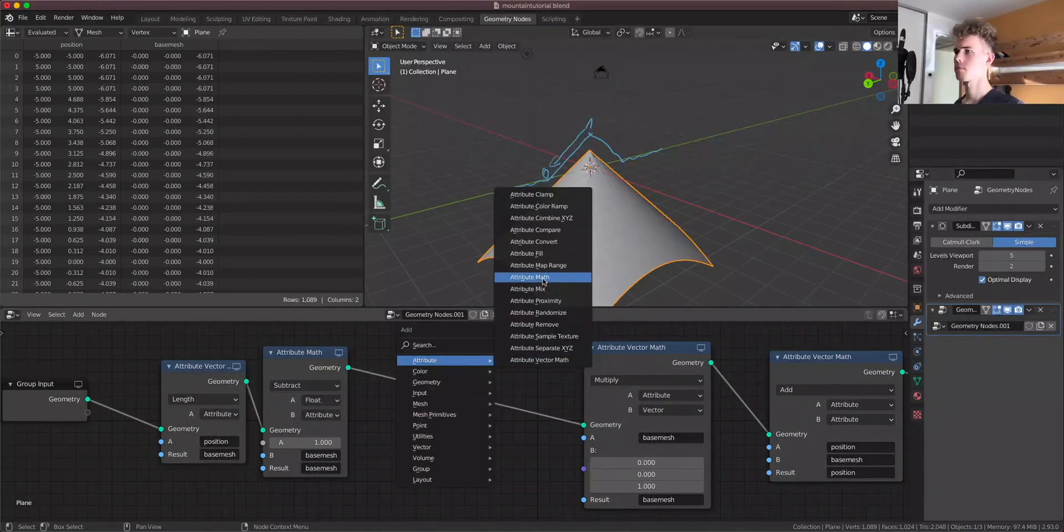
pyautogui.click(542, 277)
pyautogui.click(469, 360)
pyautogui.click(469, 375)
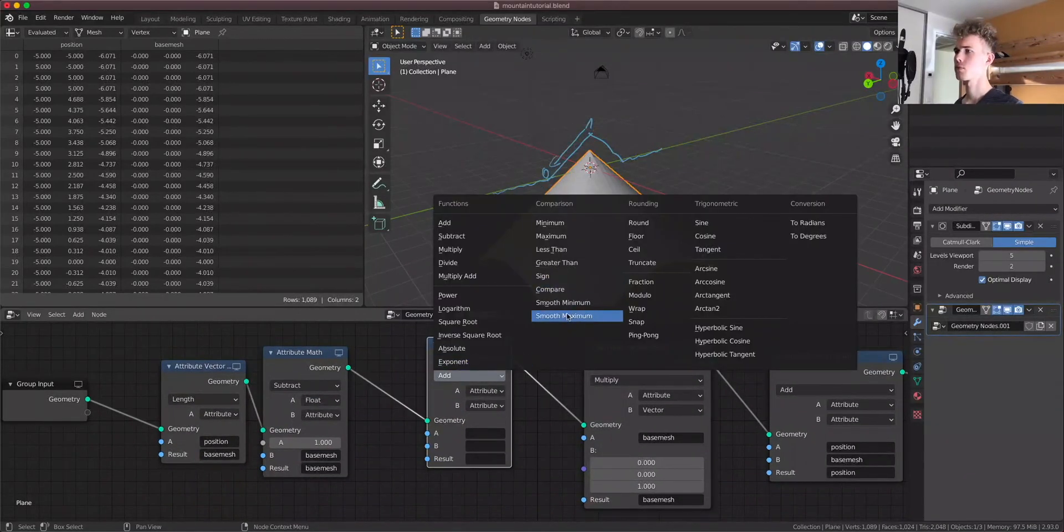
pyautogui.click(566, 316)
# Set input attribute A and the result attribute of the Smooth Maximum node to basemesh
pyautogui.scroll(4, 482, 450)
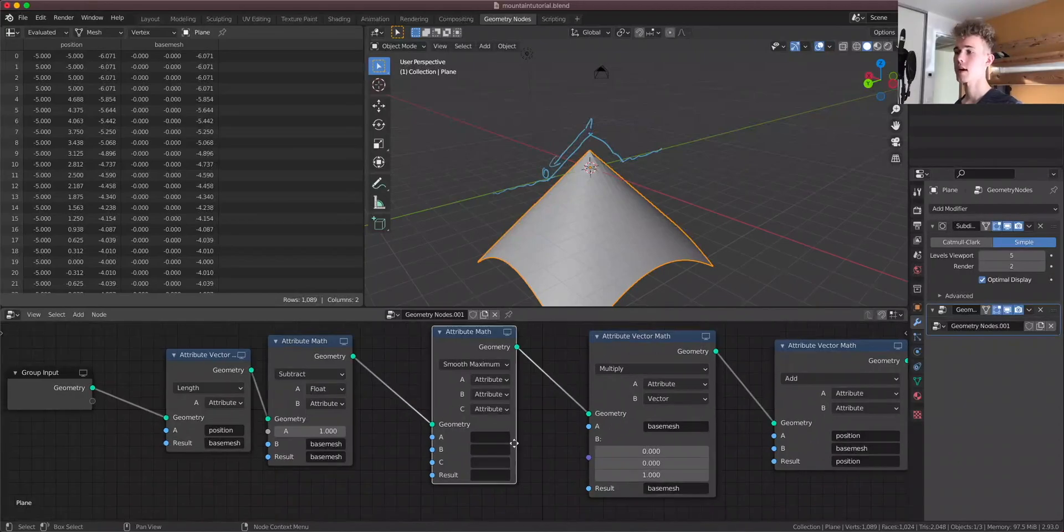
pyautogui.click(474, 438)
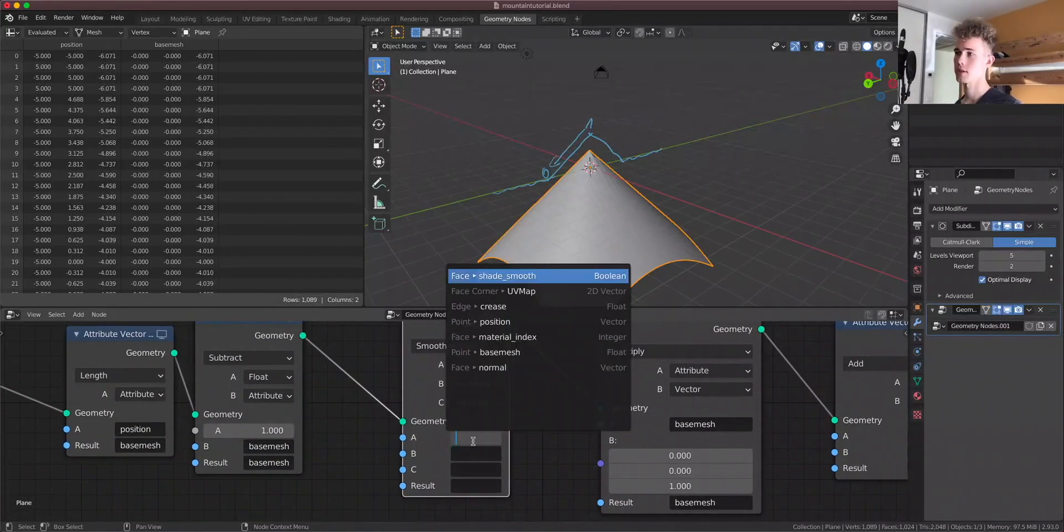
pyautogui.click(532, 351)
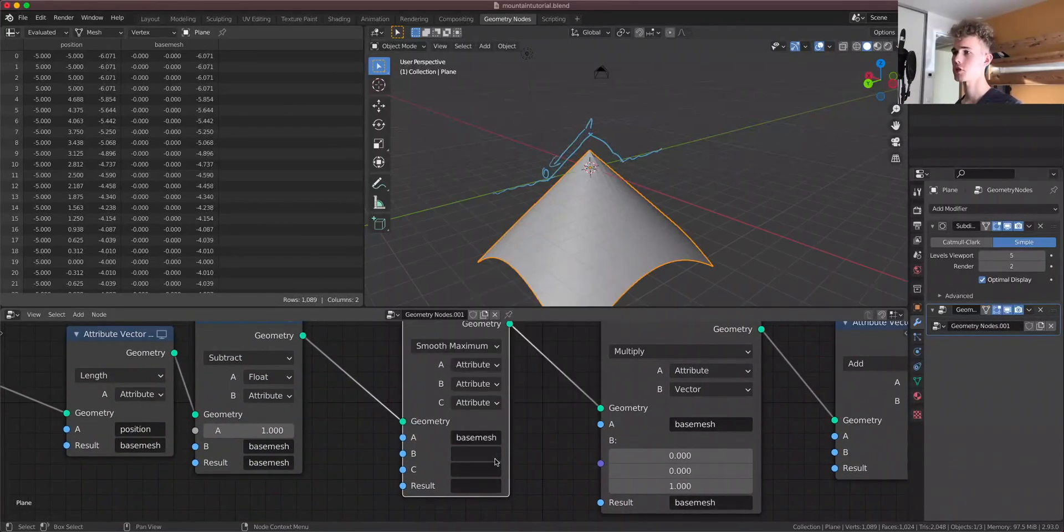
pyautogui.click(476, 487)
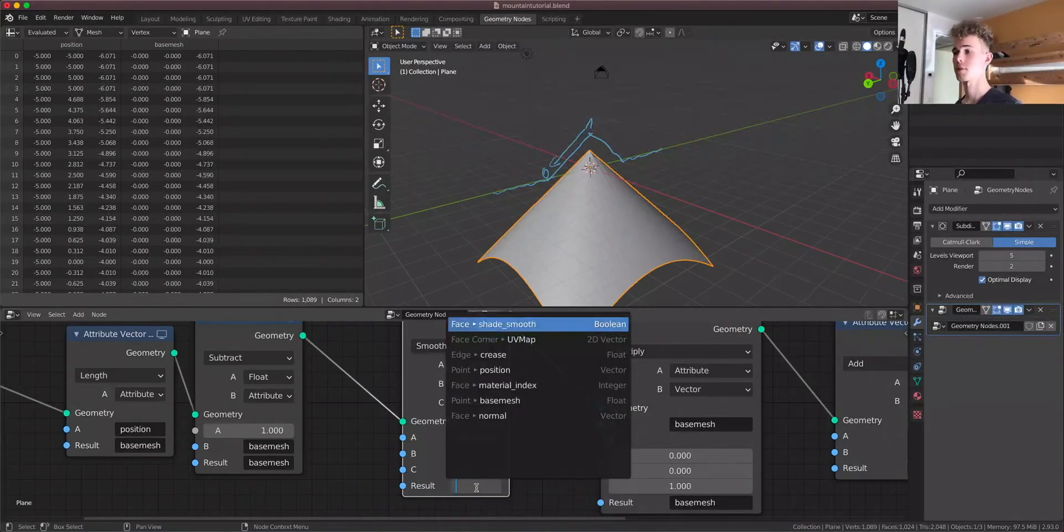
pyautogui.click(507, 401)
# Inspect the peak on the flattened plane and switch inputs B and C of the Smooth Maximum node to Float
pyautogui.scroll(5, 620, 191)
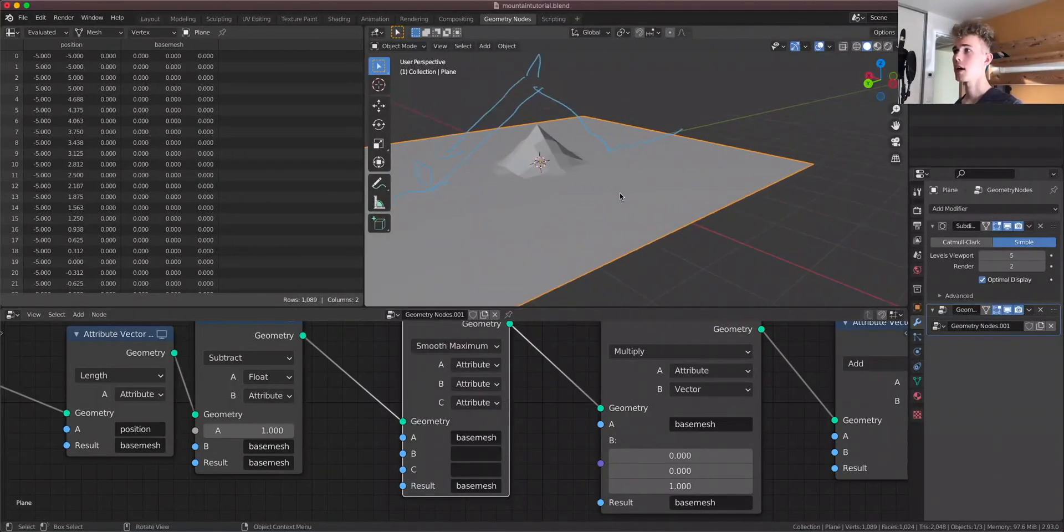
pyautogui.moveTo(628, 184); pyautogui.dragTo(586, 187, button='middle')
pyautogui.scroll(-3, 559, 145)
pyautogui.scroll(4, 620, 159)
pyautogui.keyDown('shift'); pyautogui.moveTo(587, 187); pyautogui.dragTo(710, 216, button='middle'); pyautogui.keyUp('shift')
pyautogui.scroll(-3, 657, 209)
pyautogui.click(475, 382)
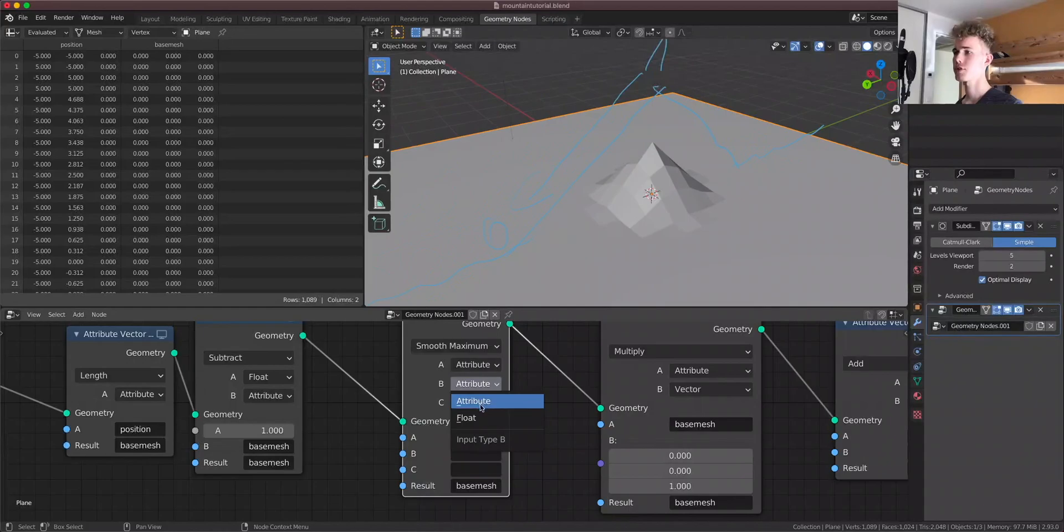
pyautogui.click(474, 417)
pyautogui.click(474, 403)
pyautogui.click(476, 437)
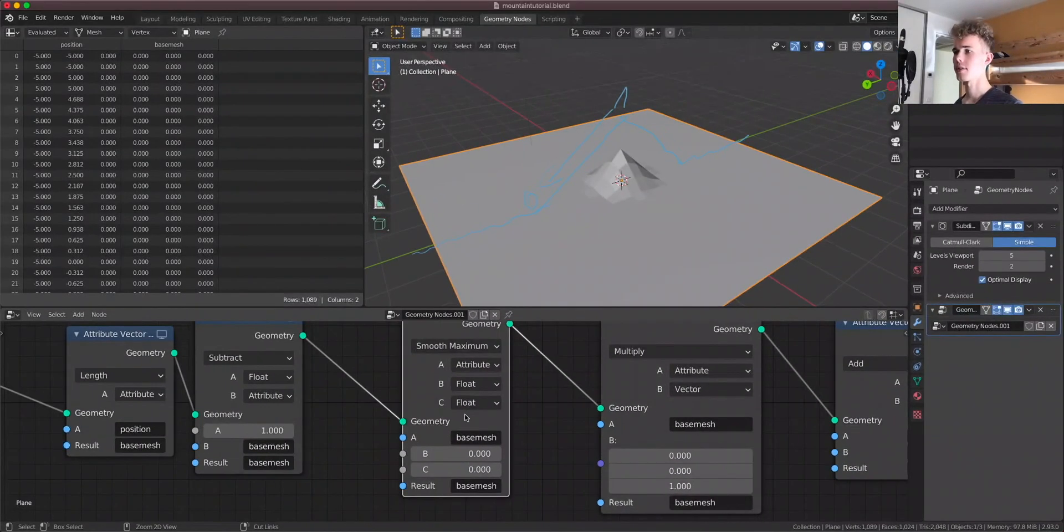
# Try a B value of -1 on the Smooth Maximum node and reset it to 0
pyautogui.scroll(5, 535, 463)
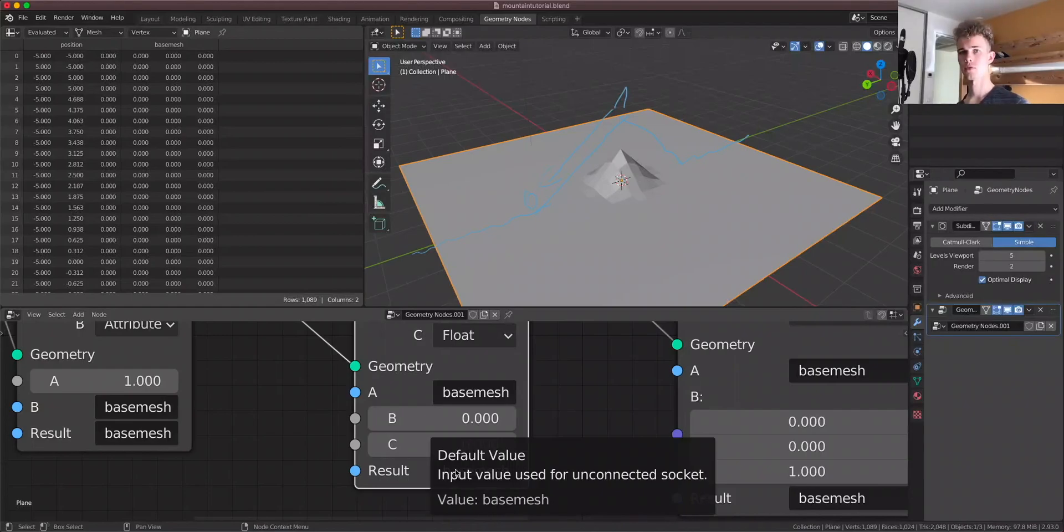
pyautogui.scroll(-1, 455, 474)
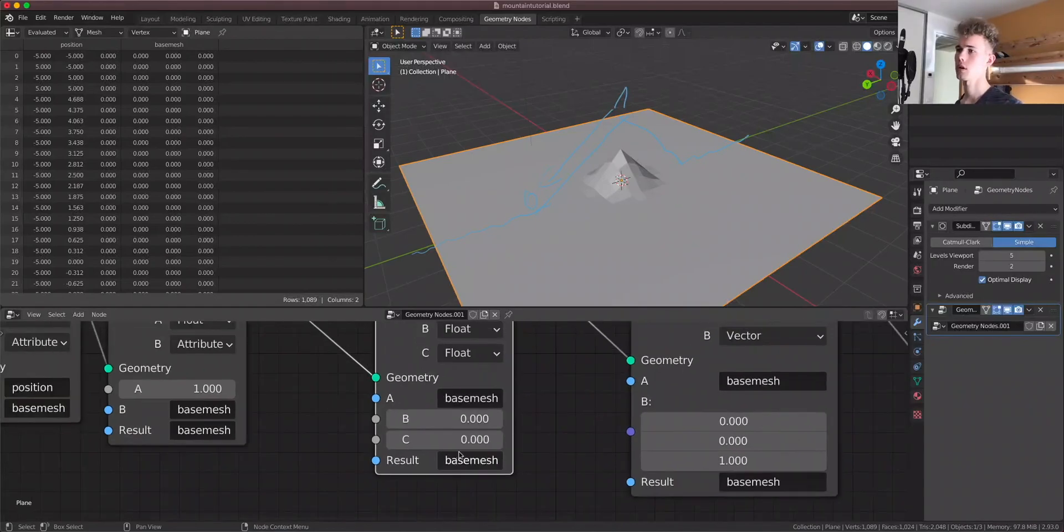
pyautogui.moveTo(451, 418); pyautogui.dragTo(446, 441, button='middle')
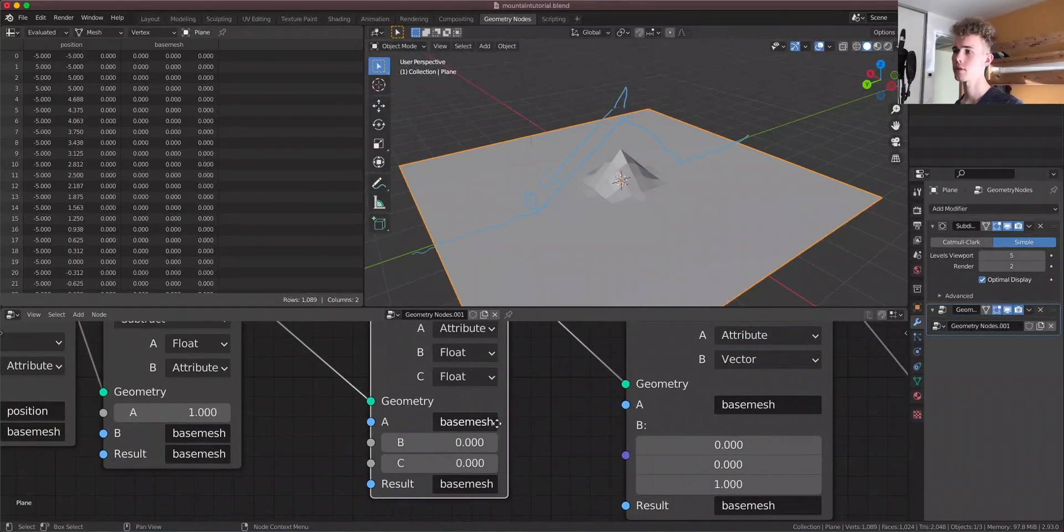
pyautogui.moveTo(439, 442)
pyautogui.mouseDown()
pyautogui.moveTo(421, 442)
pyautogui.moveTo(493, 442)
pyautogui.moveTo(414, 442)
pyautogui.moveTo(427, 442)
pyautogui.mouseUp()
pyautogui.click(440, 443)
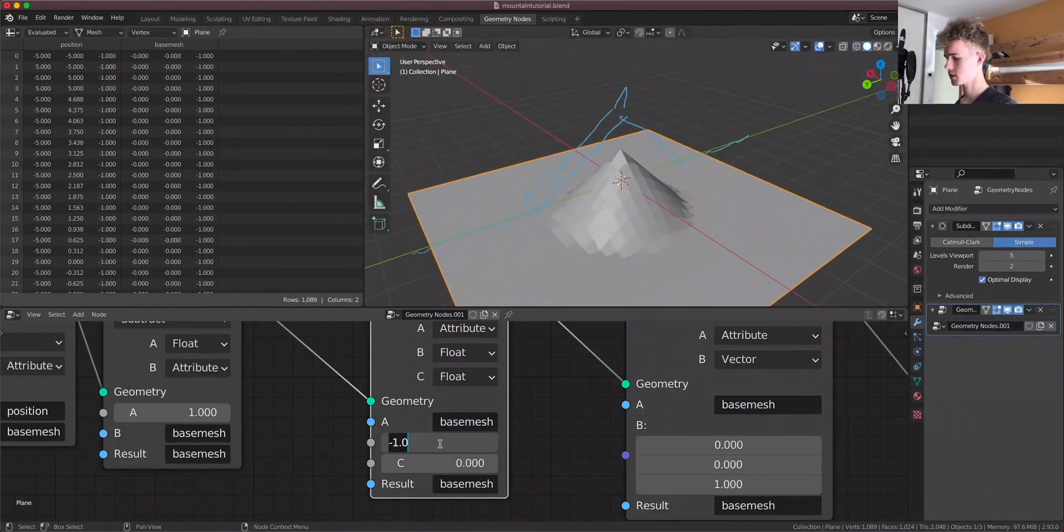
pyautogui.write('0')
pyautogui.press('Return')
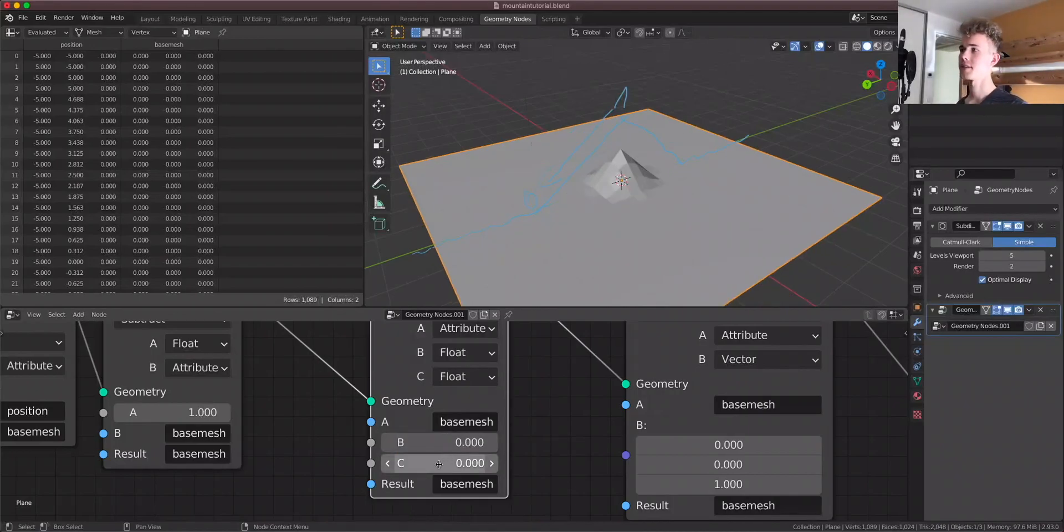
# Raise the Subtract node's A value to 2.200 and move the node closer to the Smooth Maximum node
pyautogui.scroll(-2, 443, 459)
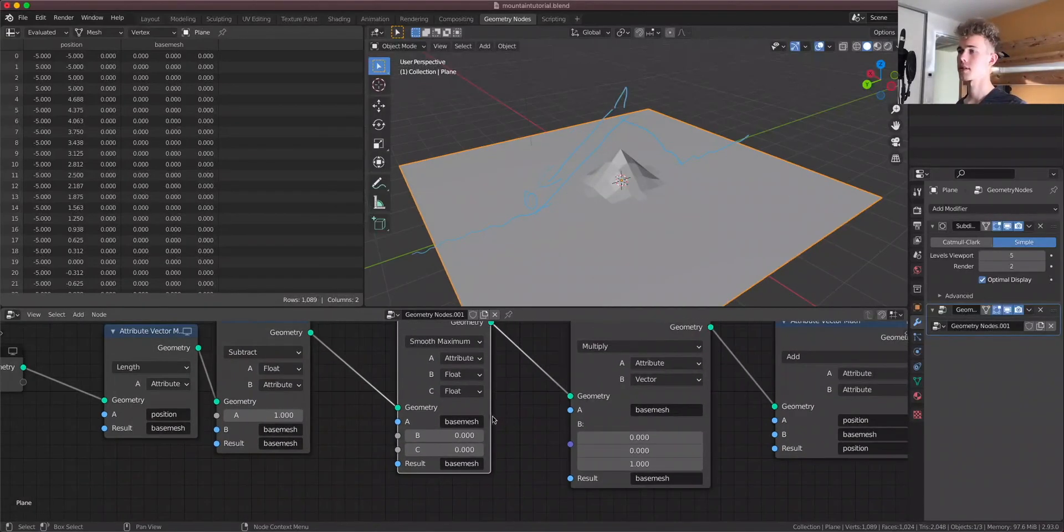
pyautogui.moveTo(266, 415); pyautogui.dragTo(299, 415)
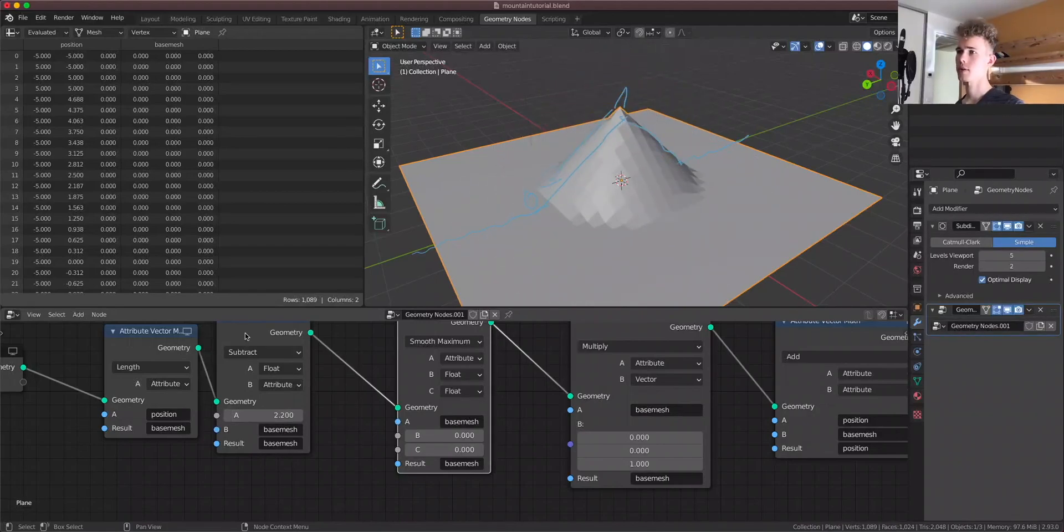
pyautogui.moveTo(245, 337); pyautogui.dragTo(301, 345)
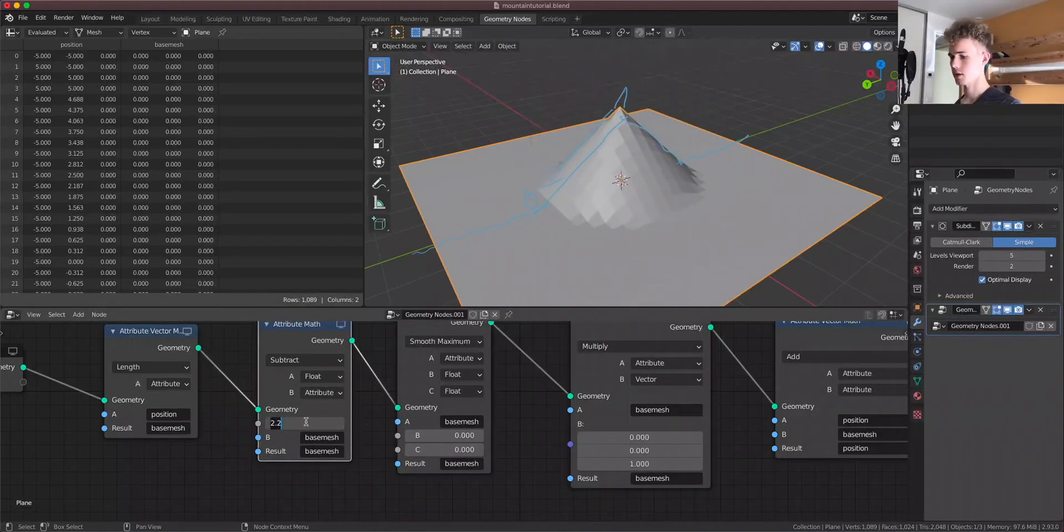
# Try A values of 3 and 4 on the Subtract node
pyautogui.write('3')
pyautogui.press('Return')
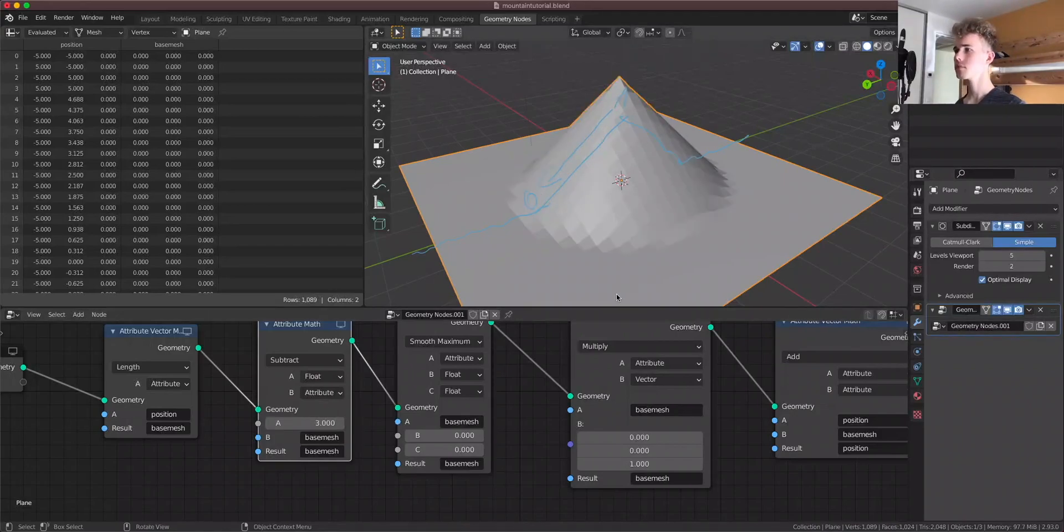
pyautogui.click(309, 423)
pyautogui.write('4')
pyautogui.press('Return')
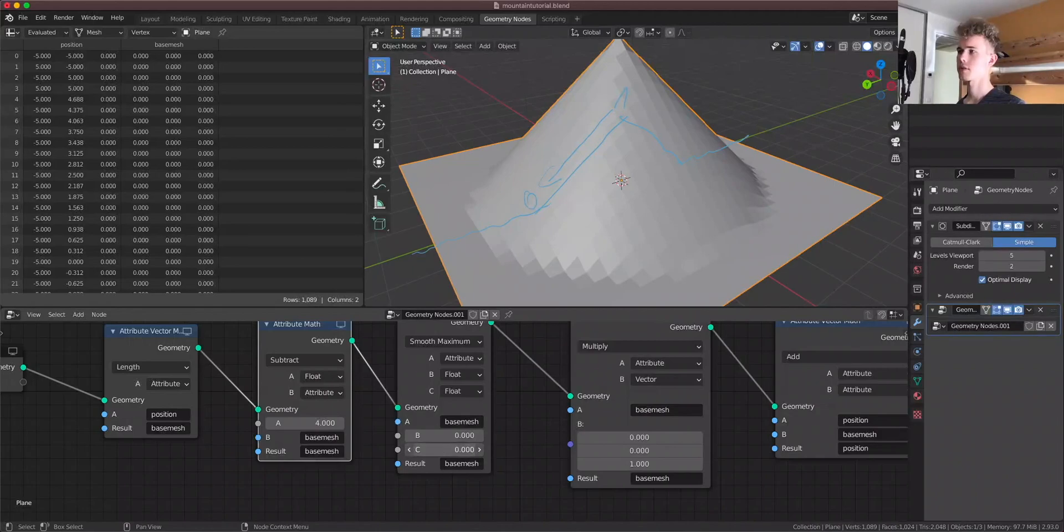
# Lower the Smooth Maximum node's C value to -2.500 and set the Subtract node's A value to 3
pyautogui.moveTo(443, 449); pyautogui.dragTo(419, 449)
pyautogui.scroll(2, 757, 190)
pyautogui.moveTo(758, 190); pyautogui.dragTo(624, 190, button='middle')
pyautogui.scroll(-3, 854, 190)
pyautogui.moveTo(467, 452)
pyautogui.mouseDown()
pyautogui.moveTo(456, 452)
pyautogui.moveTo(496, 452)
pyautogui.moveTo(456, 452)
pyautogui.mouseUp()
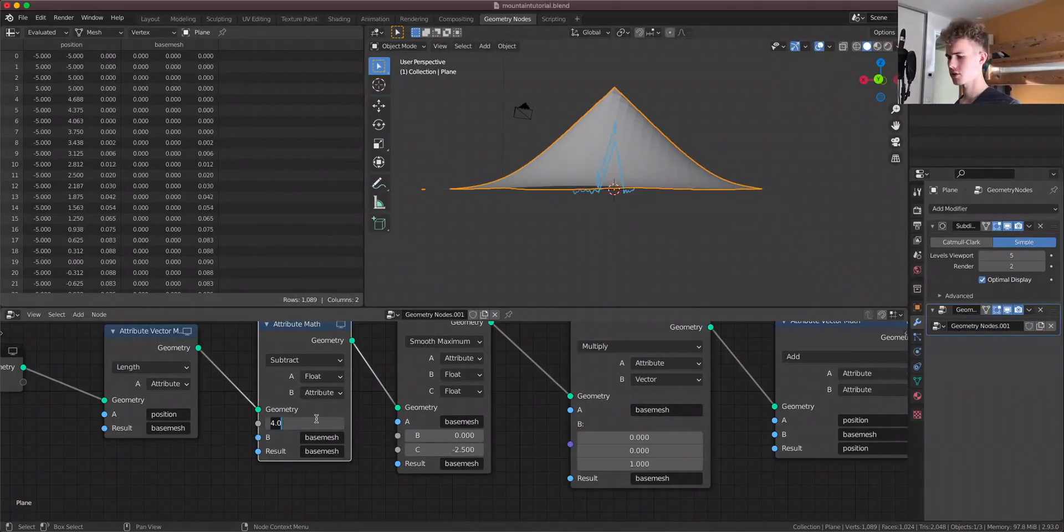
pyautogui.press('Return')
pyautogui.moveTo(648, 191); pyautogui.dragTo(700, 247, button='middle')
pyautogui.scroll(3, 674, 221)
# Group the five attribute nodes between Group Input and Group Output in a frame labelled Base Shape
pyautogui.scroll(-6, 493, 448)
pyautogui.moveTo(792, 480); pyautogui.dragTo(249, 350)
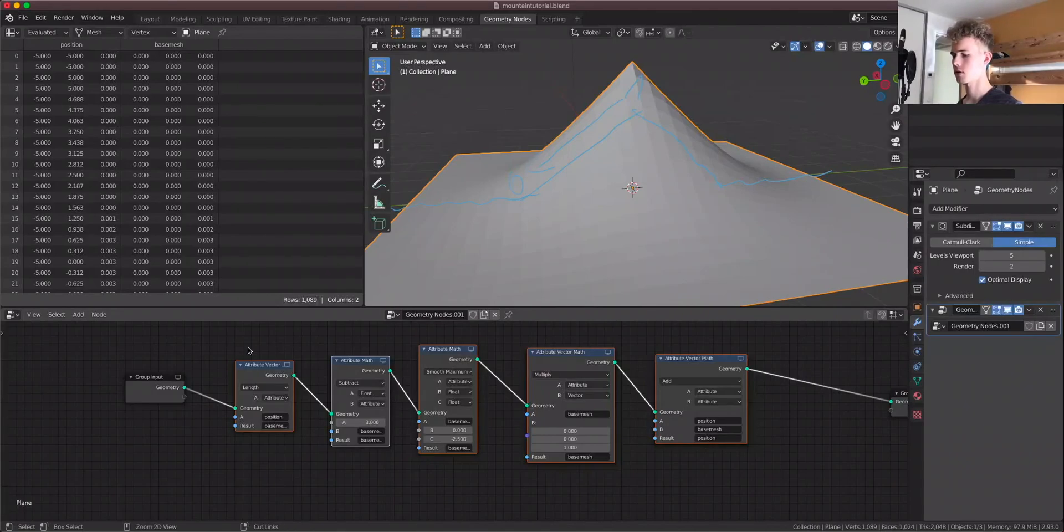
pyautogui.hotkey('ctrl', 'j')
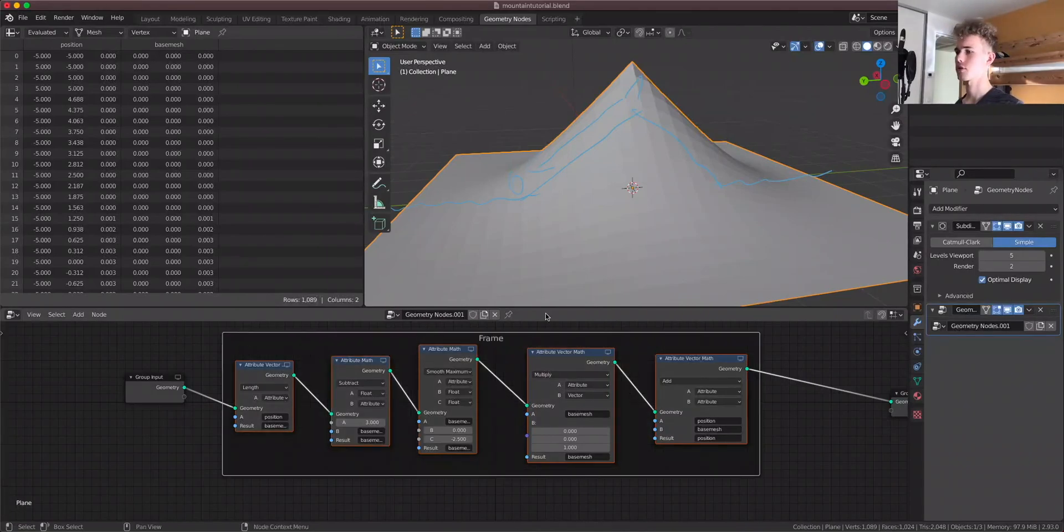
pyautogui.press('n')
pyautogui.click(901, 363)
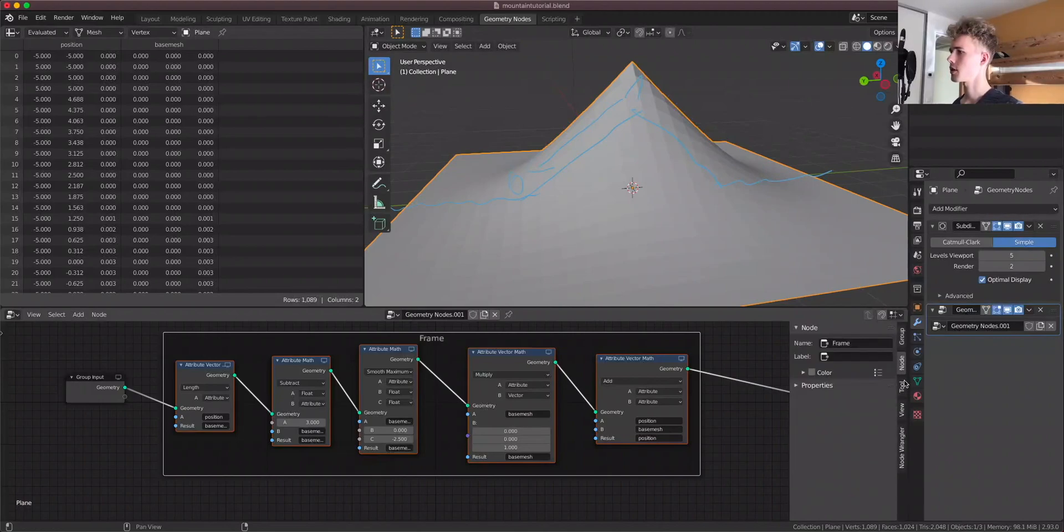
pyautogui.click(848, 357)
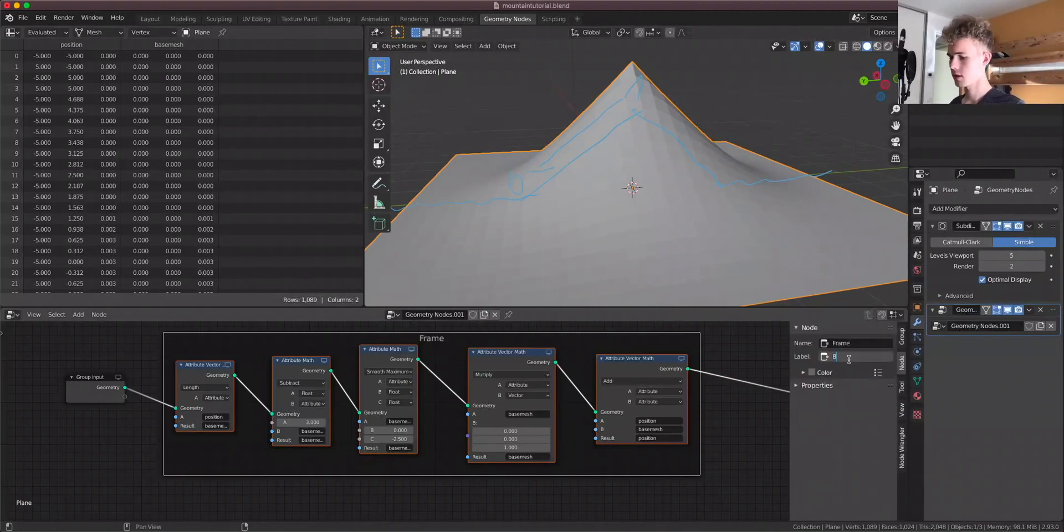
pyautogui.press('Return')
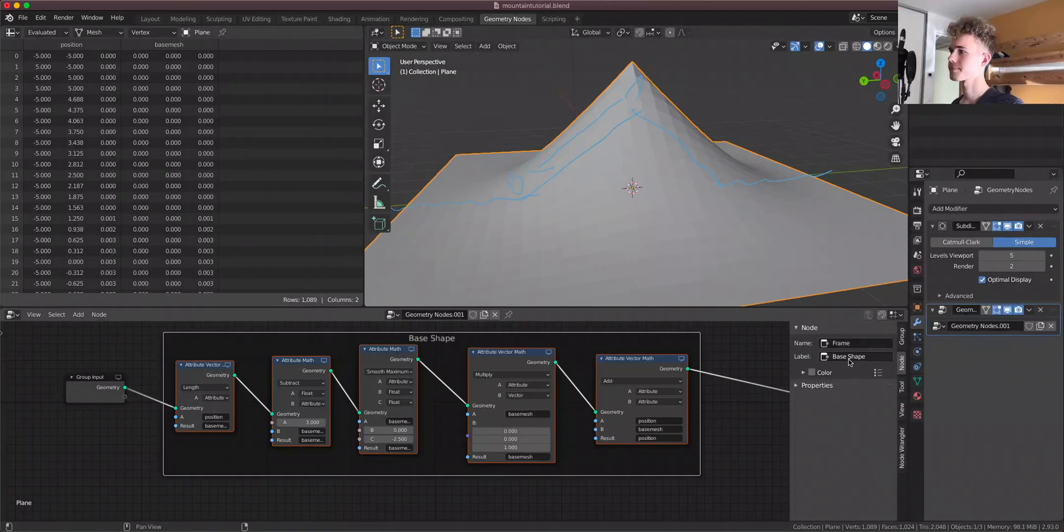
pyautogui.press('n')
# Expose the Subtract node's A value as a group input named Height
pyautogui.moveTo(678, 208); pyautogui.dragTo(629, 205, button='middle')
pyautogui.scroll(2, 417, 364)
pyautogui.moveTo(109, 396); pyautogui.dragTo(299, 422)
pyautogui.press('n')
pyautogui.click(903, 337)
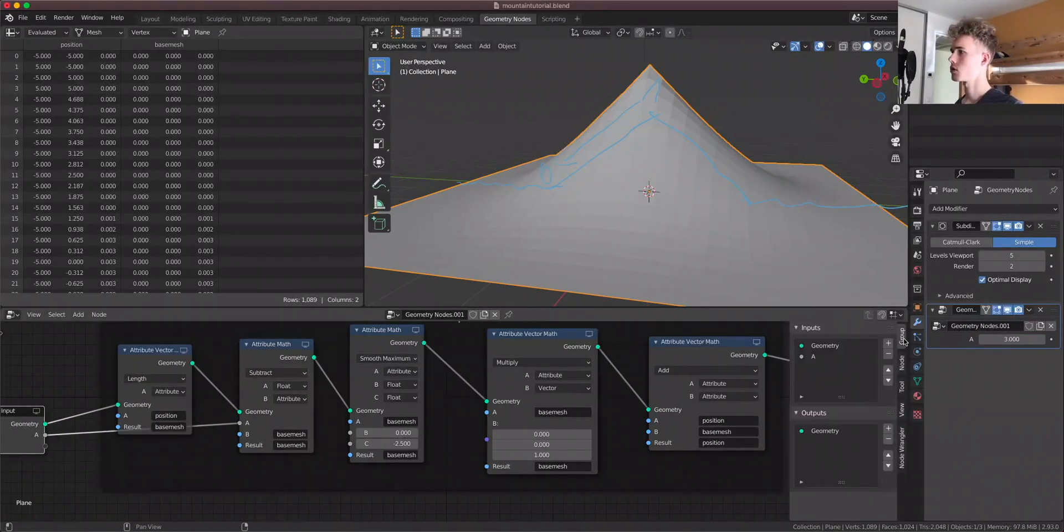
pyautogui.doubleClick(819, 356)
pyautogui.write('Height')
pyautogui.press('Return')
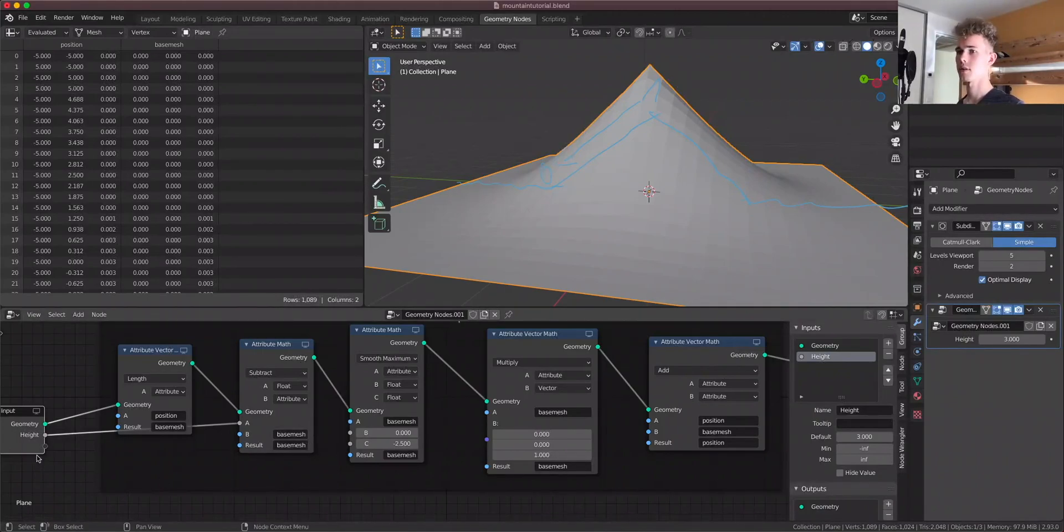
# Expose the Smooth Maximum node's C value as a group input named Smoothness
pyautogui.moveTo(45, 446); pyautogui.dragTo(350, 444)
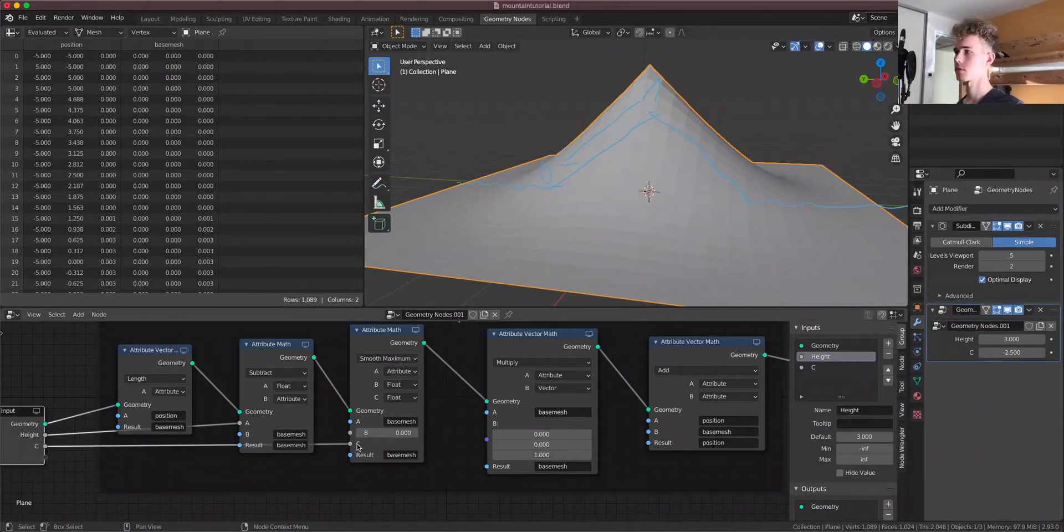
pyautogui.doubleClick(836, 368)
pyautogui.write('Smooth')
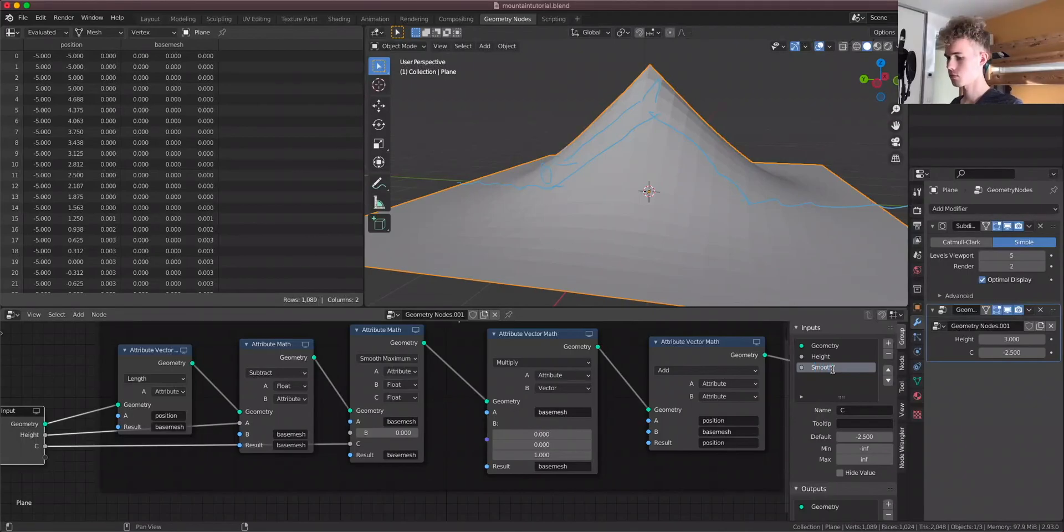
pyautogui.write('ness')
pyautogui.press('Return')
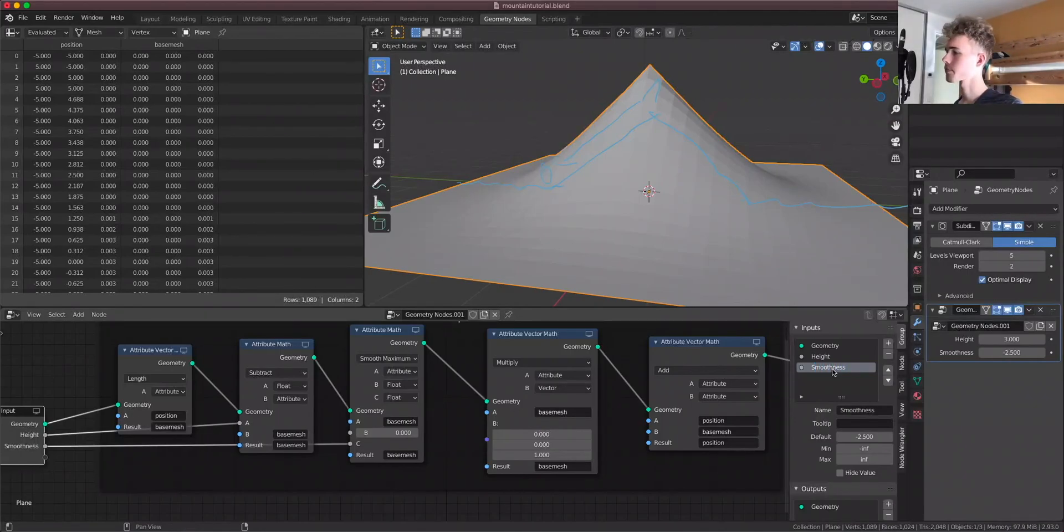
# Expose the Multiply node's B vector as a new group input
pyautogui.scroll(-1, 458, 431)
pyautogui.moveTo(68, 445); pyautogui.dragTo(477, 430)
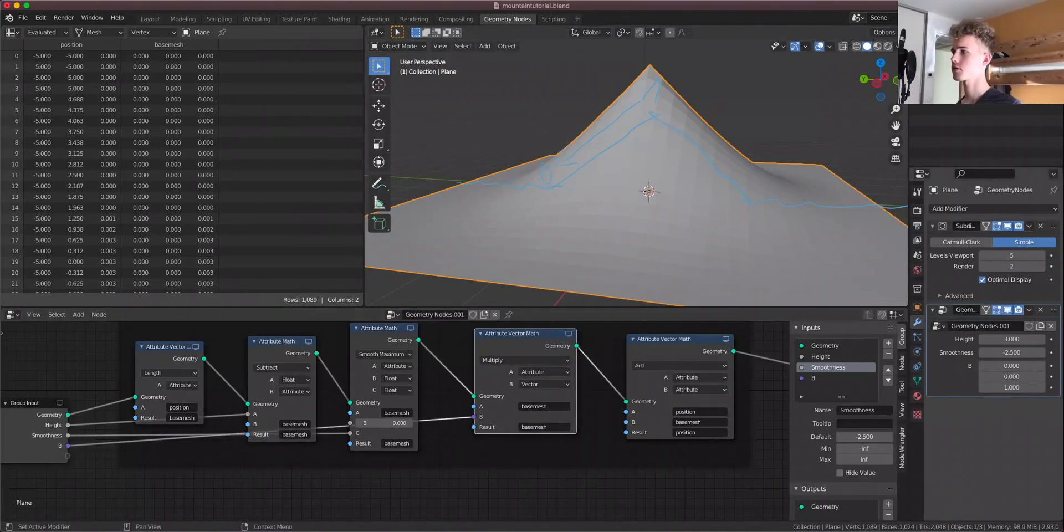
# Try a Z value of 3.160 for the exposed B vector in the modifier and reset it to 1
pyautogui.moveTo(1011, 388); pyautogui.dragTo(1052, 387)
pyautogui.scroll(-5, 626, 194)
pyautogui.moveTo(627, 194); pyautogui.dragTo(695, 199, button='middle')
pyautogui.scroll(-3, 760, 219)
pyautogui.scroll(3, 714, 220)
pyautogui.scroll(3, 694, 200)
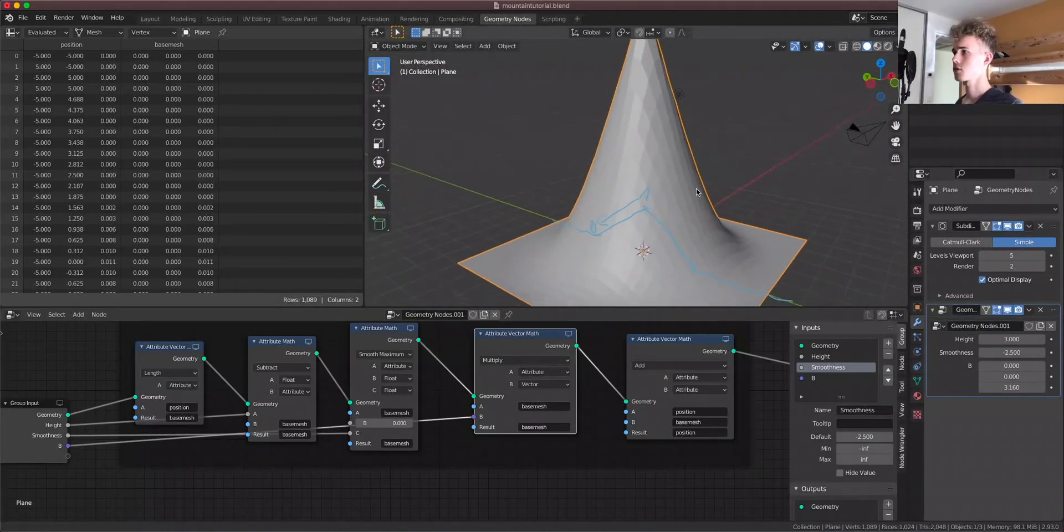
pyautogui.scroll(-2, 695, 200)
pyautogui.click(1002, 387)
pyautogui.write('1')
pyautogui.press('Return')
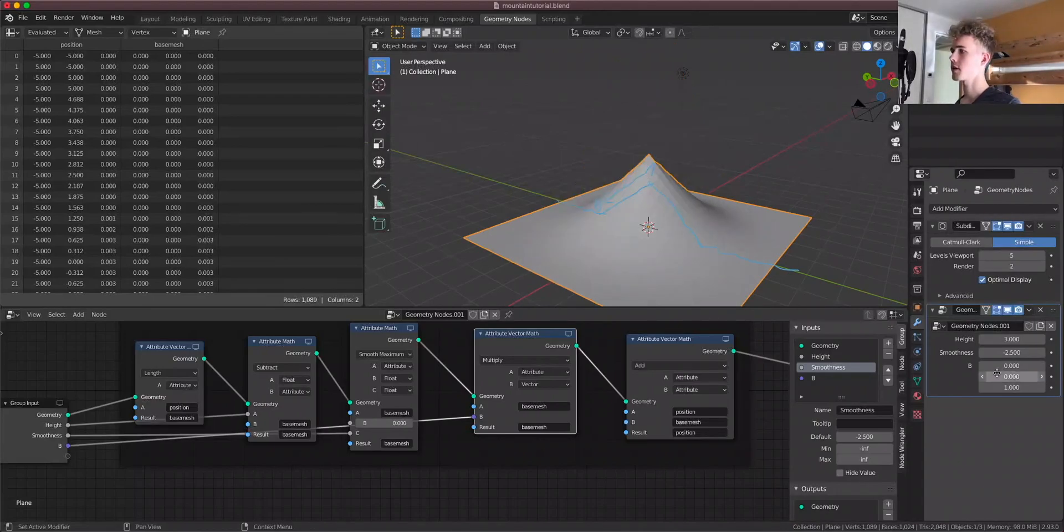
# Try a negative Y value for the exposed B vector in the modifier and reset it to 0
pyautogui.moveTo(1006, 375)
pyautogui.mouseDown()
pyautogui.moveTo(1031, 376)
pyautogui.moveTo(977, 375)
pyautogui.moveTo(995, 375)
pyautogui.mouseUp()
pyautogui.click(1008, 376)
pyautogui.write('0')
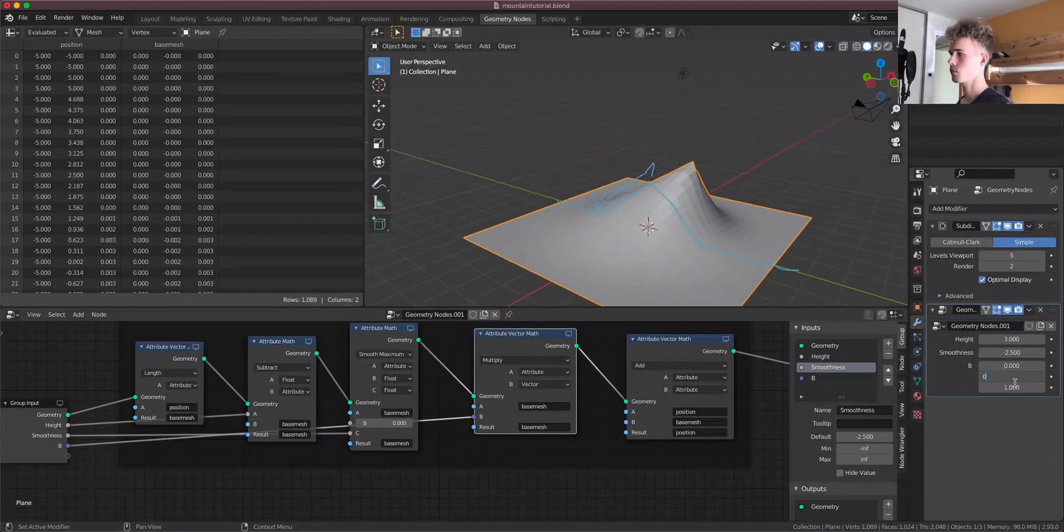
pyautogui.press('Return')
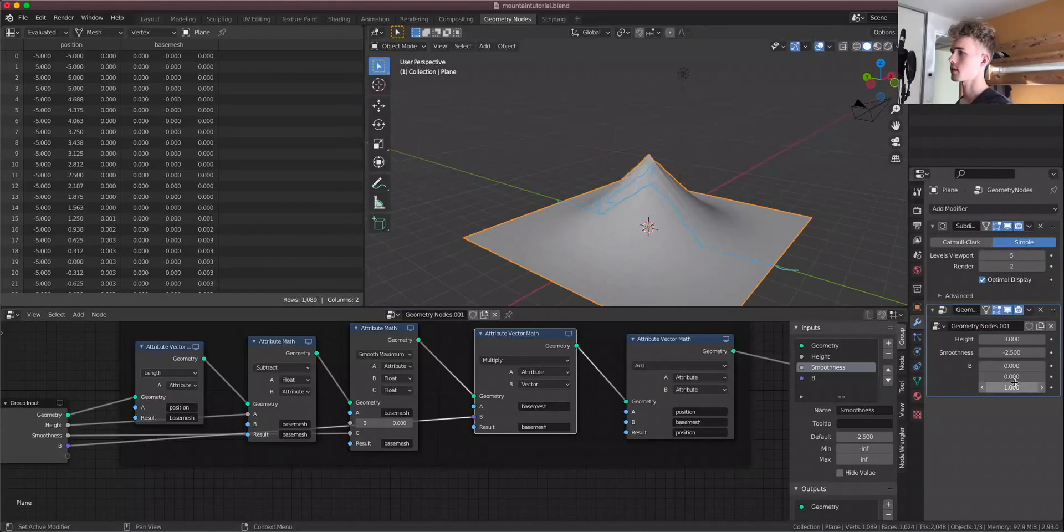
# Rename the group input B to Steepness
pyautogui.click(828, 378)
pyautogui.write('St')
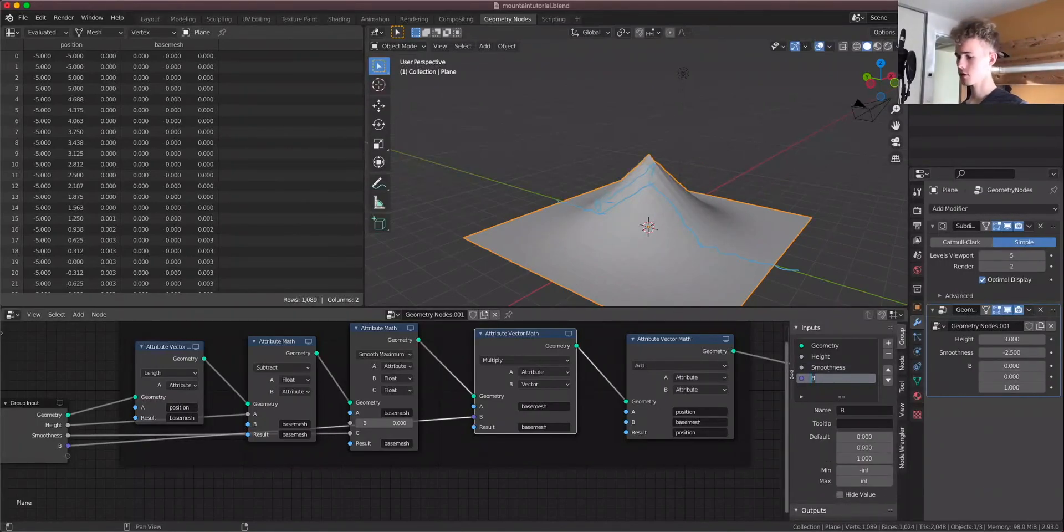
pyautogui.write('eepness')
pyautogui.press('Return')
# Sketch a jagged annotation line along both slopes of the mountain in the right orthographic view
pyautogui.moveTo(720, 266); pyautogui.dragTo(542, 231, button='middle')
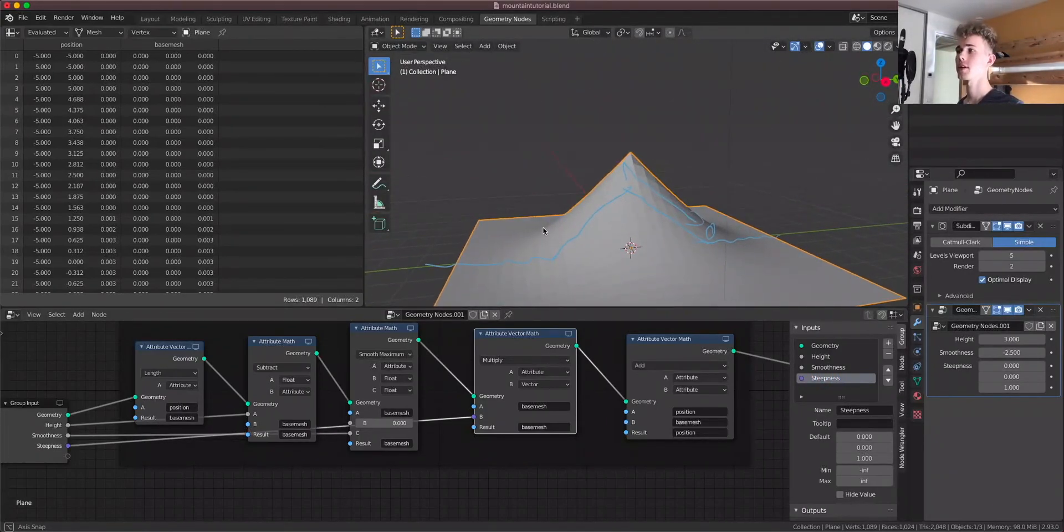
pyautogui.click(885, 83)
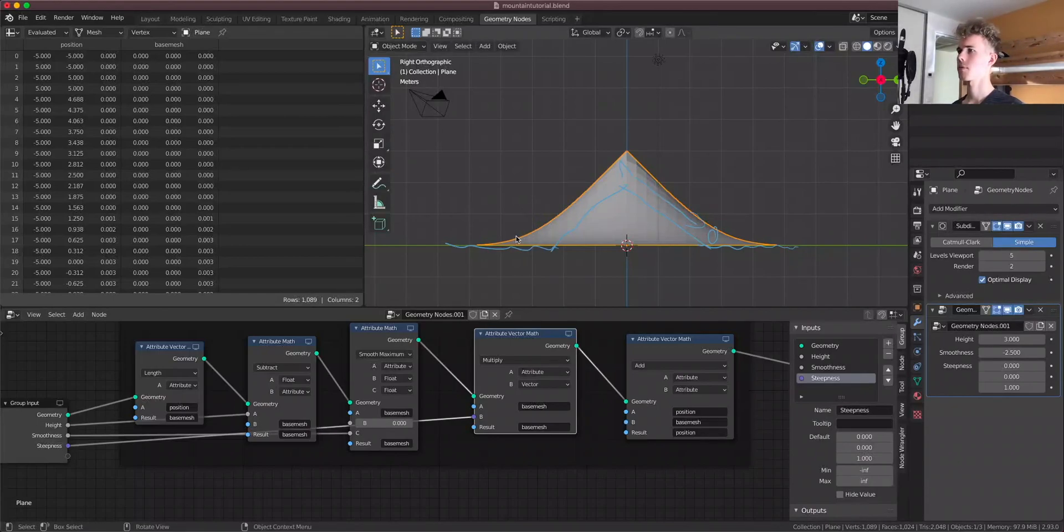
pyautogui.moveTo(520, 234)
pyautogui.mouseDown()
pyautogui.moveTo(597, 146)
pyautogui.moveTo(637, 128)
pyautogui.moveTo(707, 189)
pyautogui.moveTo(728, 242)
pyautogui.mouseUp()
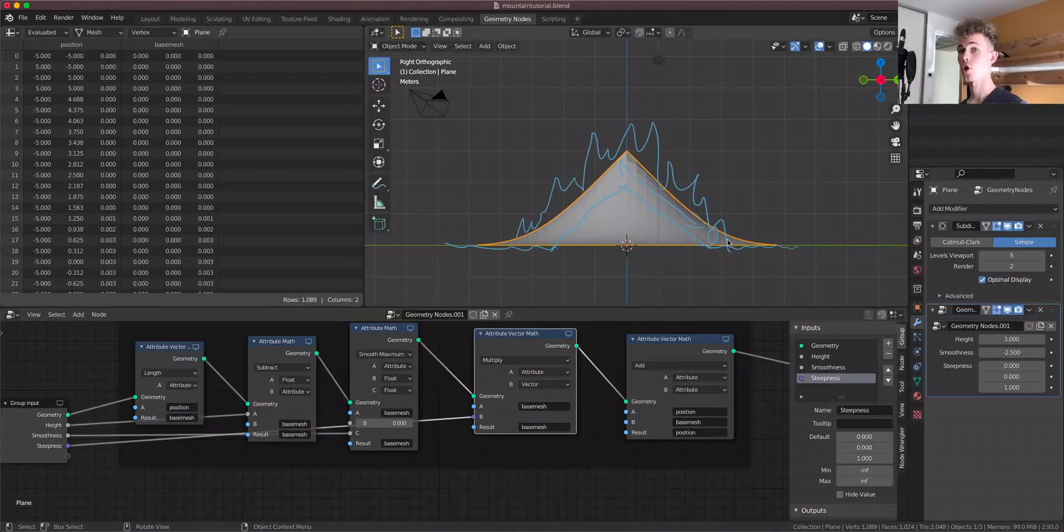
pyautogui.moveTo(638, 229); pyautogui.dragTo(776, 225, button='middle')
pyautogui.moveTo(605, 226); pyautogui.dragTo(720, 261, button='middle')
# Move the Group Output node farther from the Base Shape frame to free space for new nodes
pyautogui.scroll(-3, 619, 413)
pyautogui.moveTo(725, 418); pyautogui.dragTo(505, 449, button='middle')
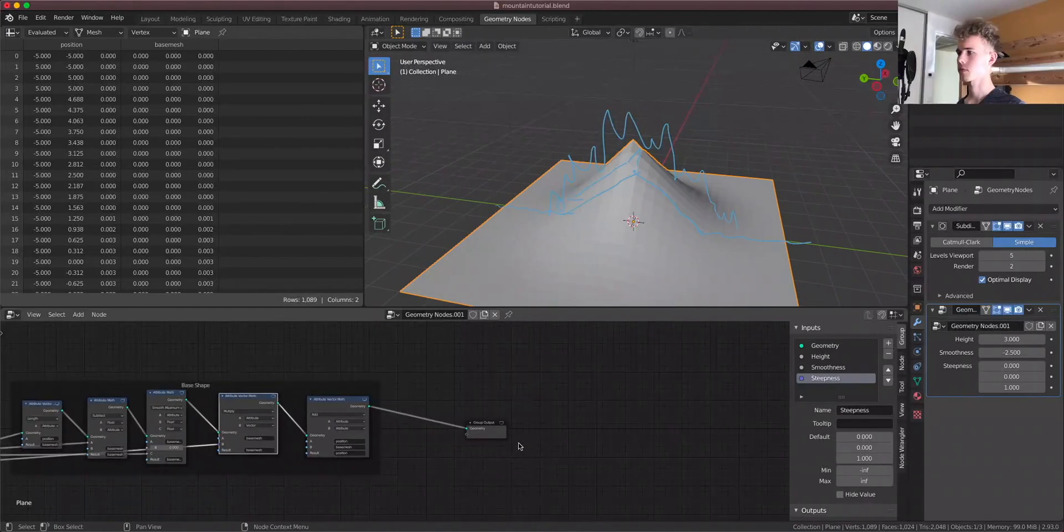
pyautogui.scroll(3, 504, 448)
pyautogui.press('n')
pyautogui.moveTo(575, 445); pyautogui.dragTo(854, 442)
# Insert an Attribute Sample Texture node between the Add node and the Group Output
pyautogui.hotkey('shift', 'a')
pyautogui.moveTo(573, 356)
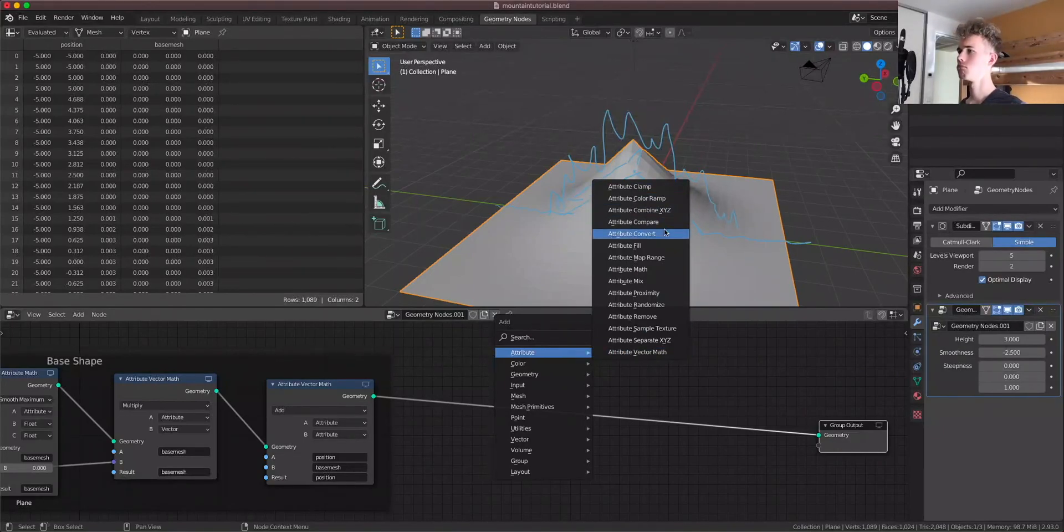
pyautogui.click(662, 330)
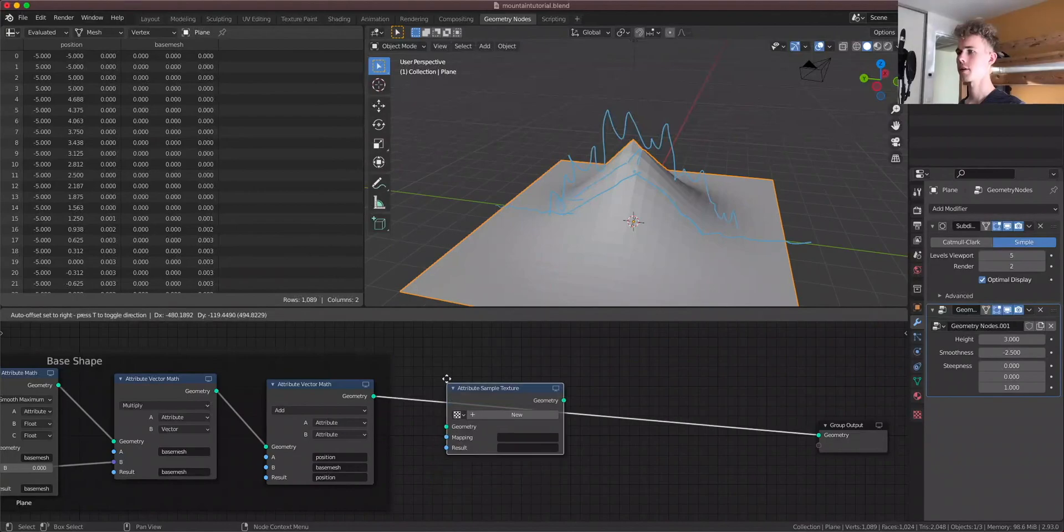
pyautogui.click(446, 378)
# Create a new texture in the Attribute Sample Texture node, show its texture settings and name it detail1
pyautogui.scroll(1, 549, 415)
pyautogui.click(454, 409)
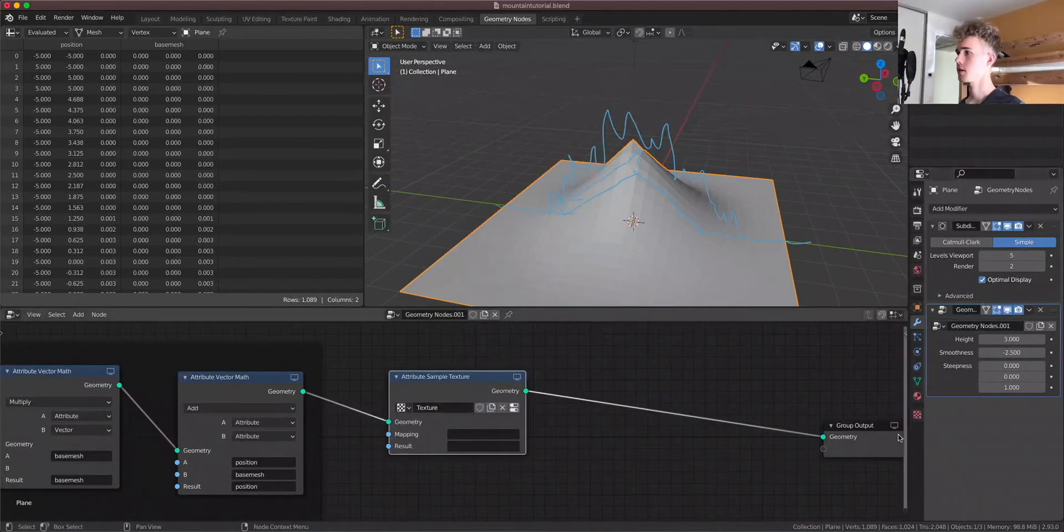
pyautogui.click(917, 415)
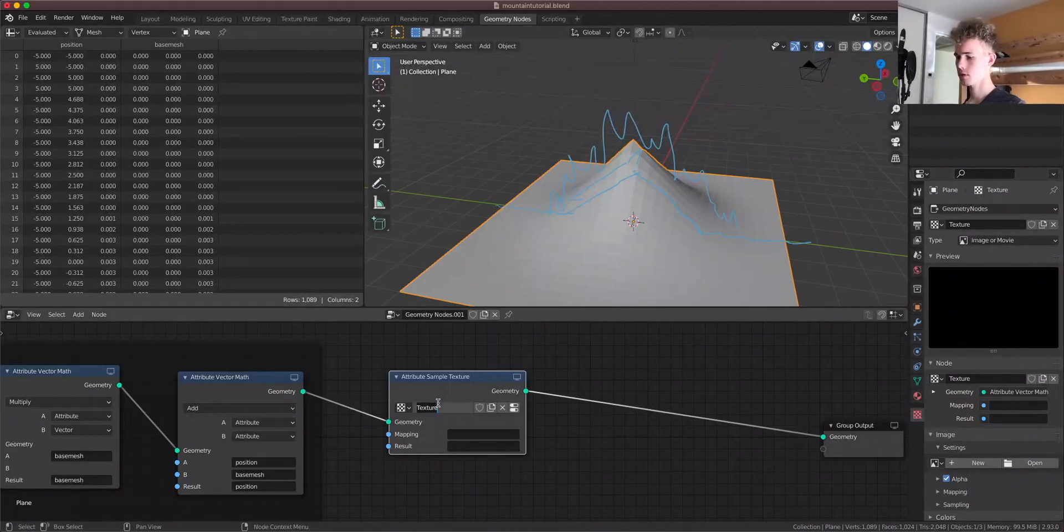
pyautogui.write('detai')
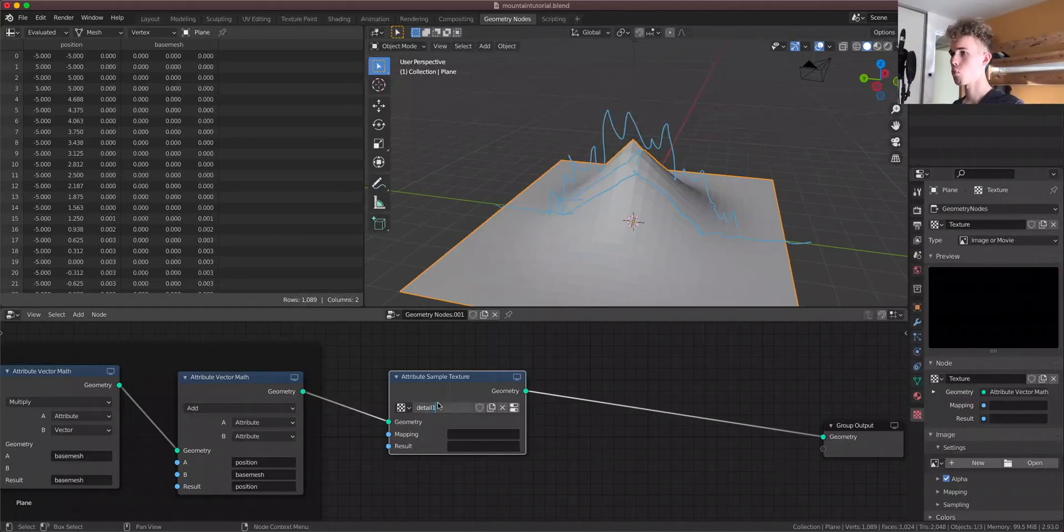
pyautogui.write('l1')
pyautogui.press('Return')
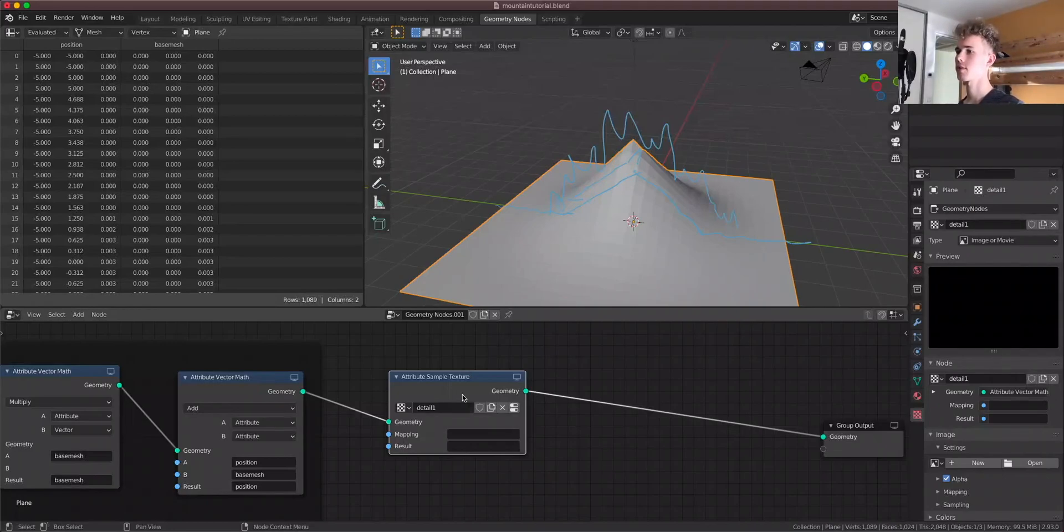
# Check the plane's UV maps and set the Attribute Sample Texture node's mapping to UVMap
pyautogui.moveTo(441, 388); pyautogui.dragTo(454, 390)
pyautogui.scroll(3, 443, 448)
pyautogui.moveTo(533, 447); pyautogui.dragTo(513, 441, button='middle')
pyautogui.scroll(5, 459, 459)
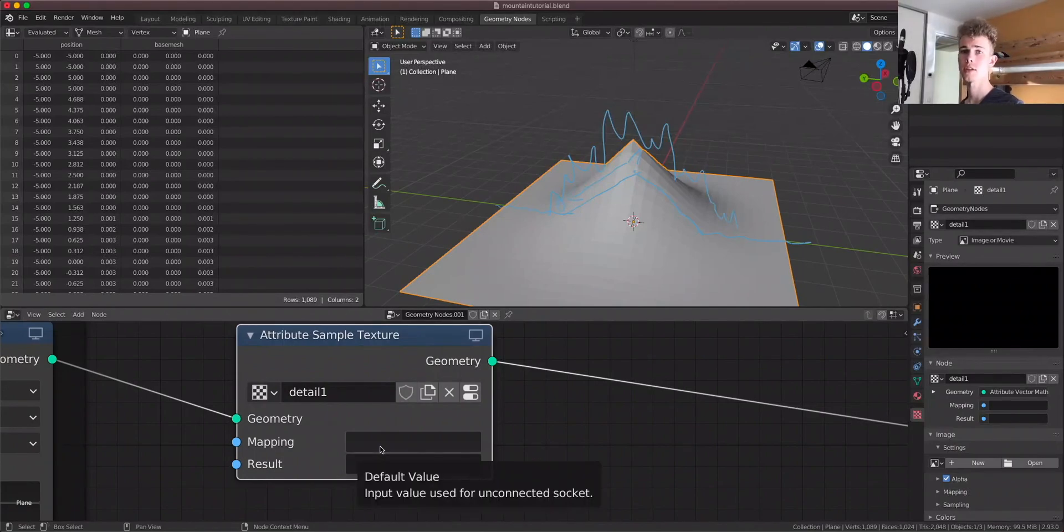
pyautogui.click(382, 448)
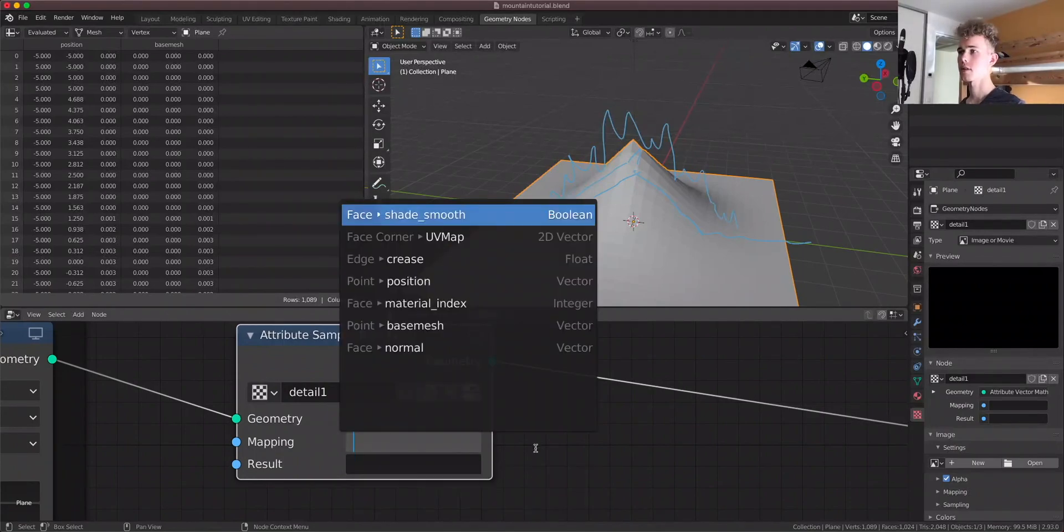
pyautogui.click(917, 381)
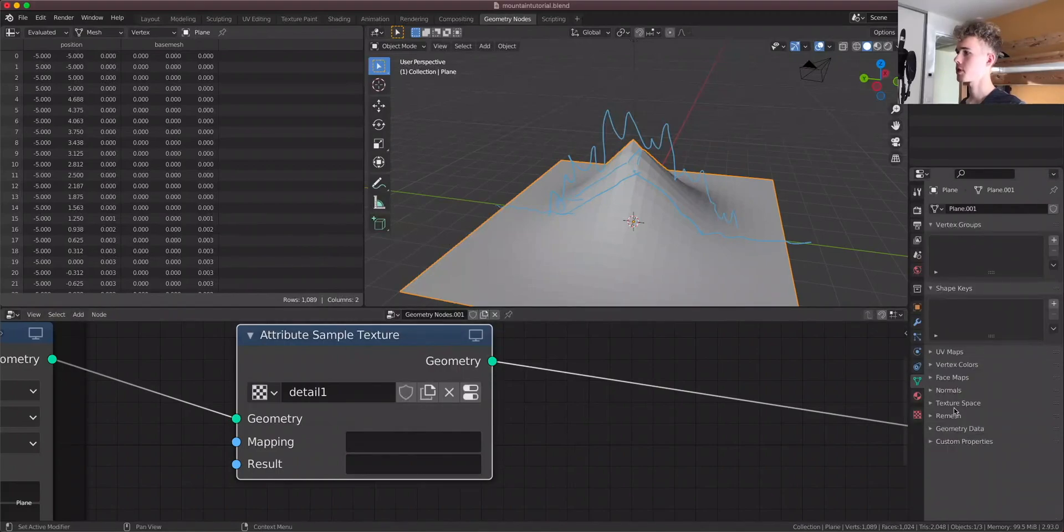
pyautogui.click(942, 352)
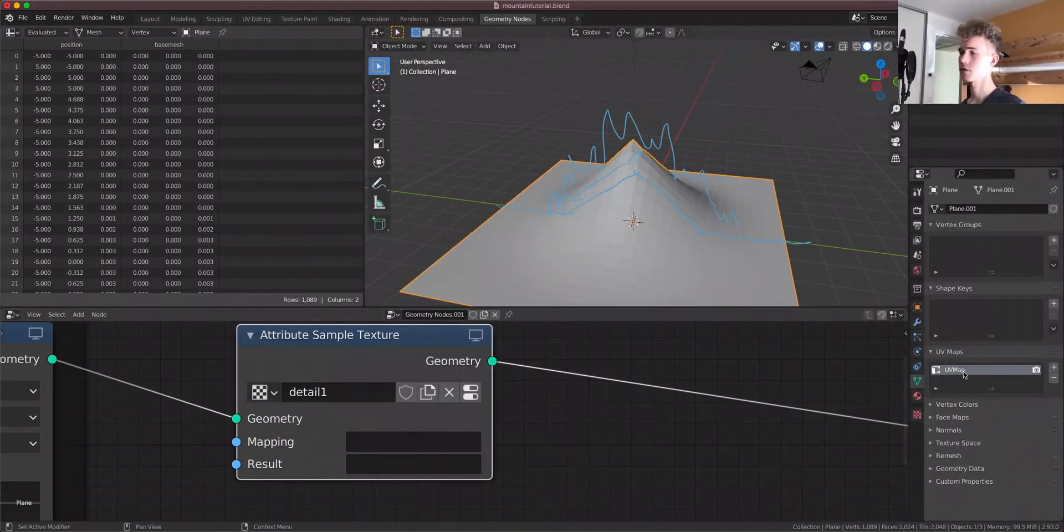
pyautogui.click(372, 438)
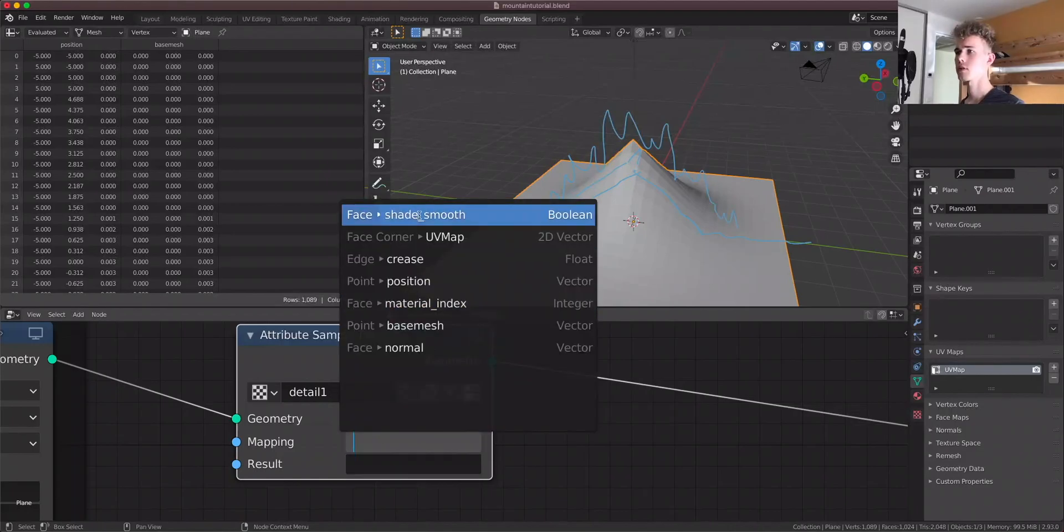
pyautogui.click(443, 236)
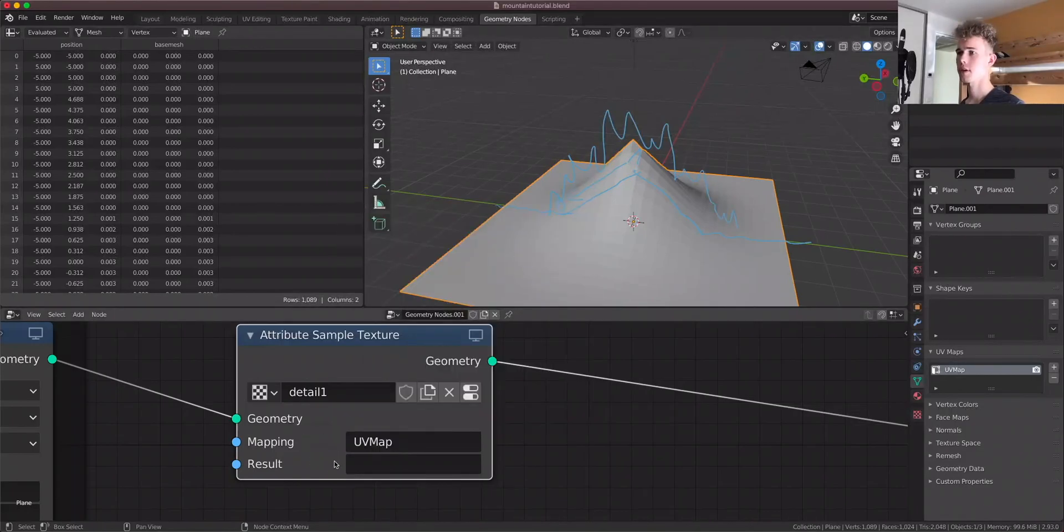
# Set the Attribute Sample Texture node's result attribute to displacement
pyautogui.click(381, 465)
pyautogui.press('Escape')
pyautogui.click(392, 466)
pyautogui.write('displaceme')
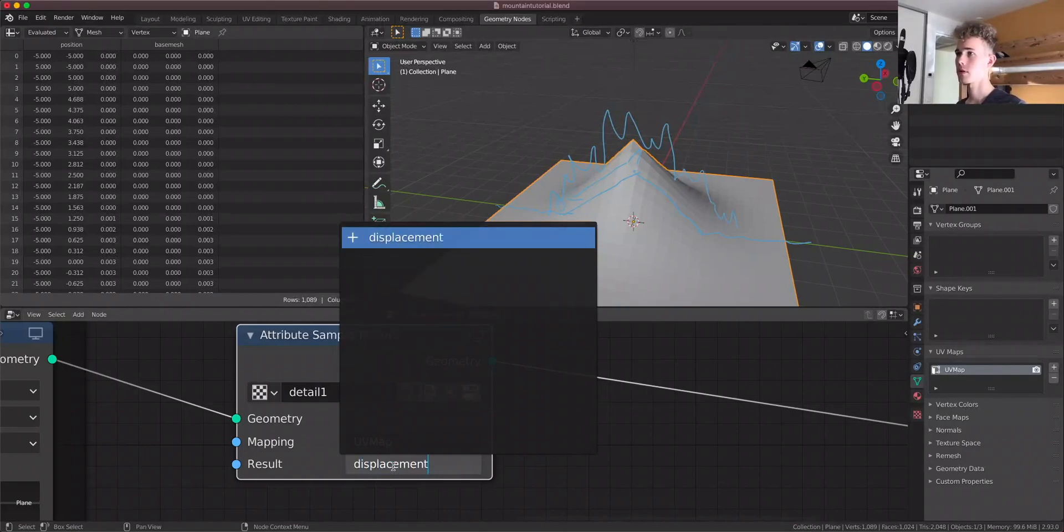
pyautogui.write('nt')
pyautogui.press('Return')
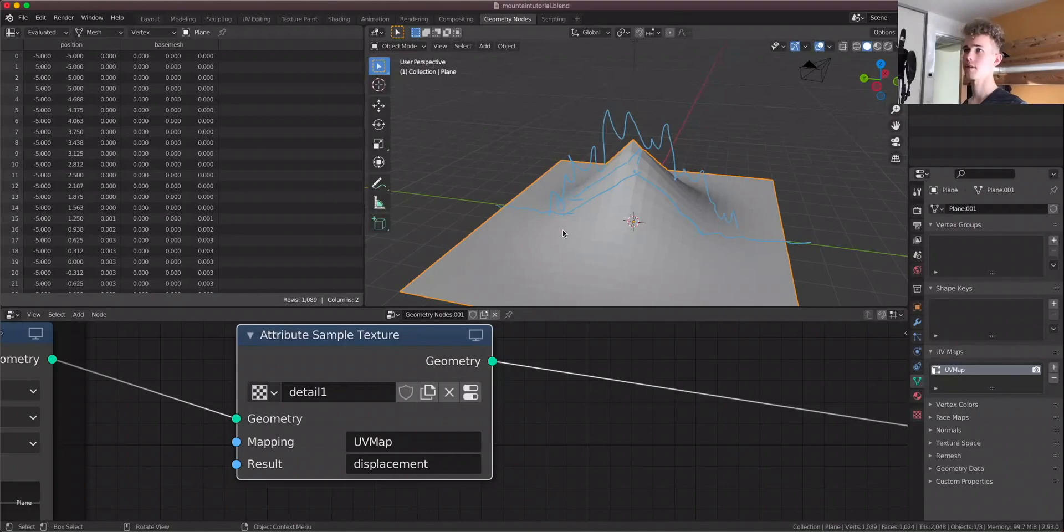
pyautogui.moveTo(482, 338); pyautogui.dragTo(404, 352, button='middle')
pyautogui.click(400, 350)
pyautogui.click(400, 350)
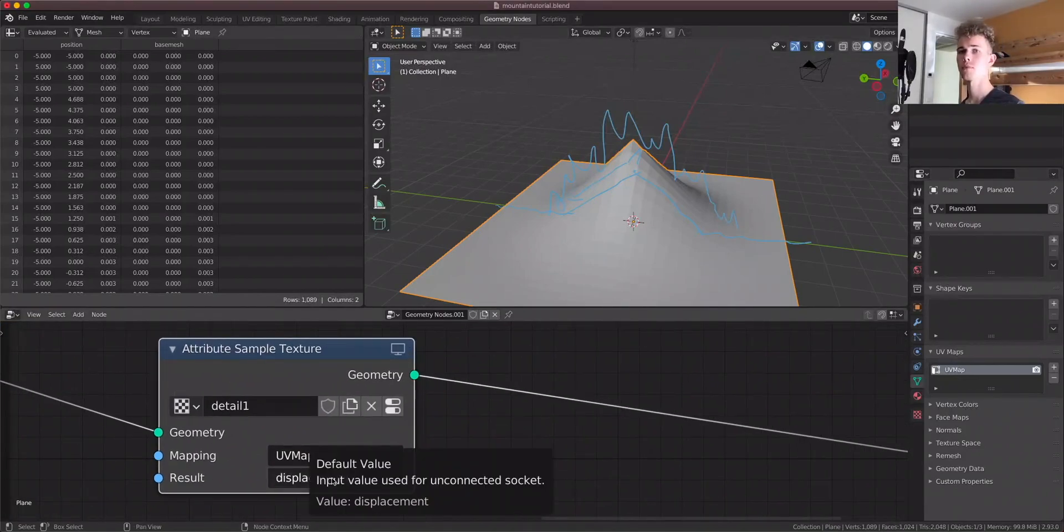
# Insert an Attribute Vector Math node between the Attribute Sample Texture node and the Group Output
pyautogui.scroll(-3, 458, 464)
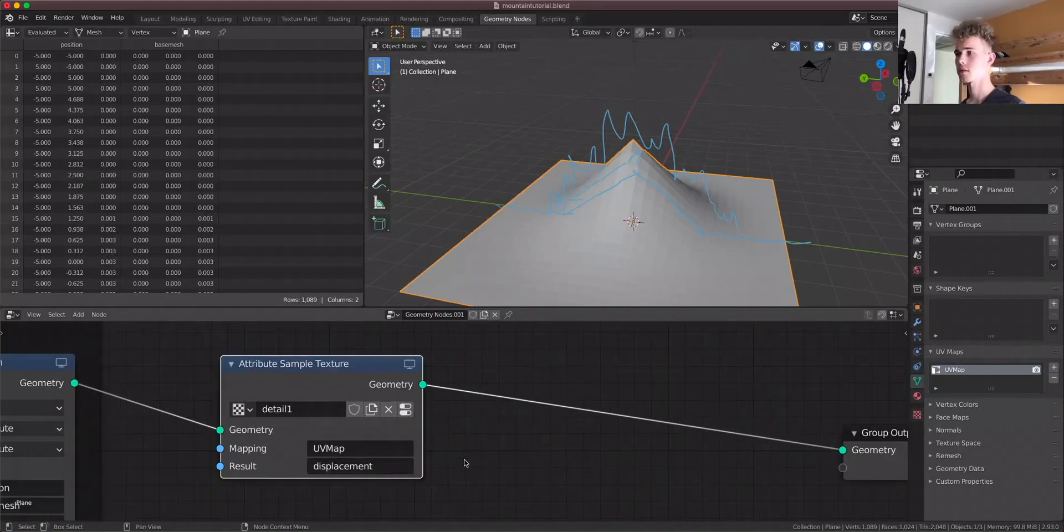
pyautogui.moveTo(155, 435); pyautogui.dragTo(235, 401, button='middle')
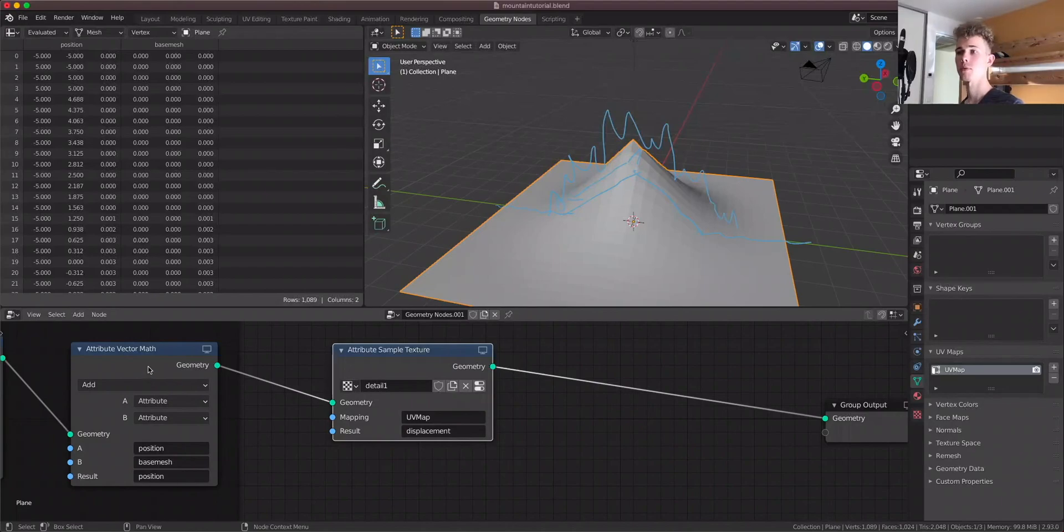
pyautogui.moveTo(149, 370); pyautogui.dragTo(148, 363)
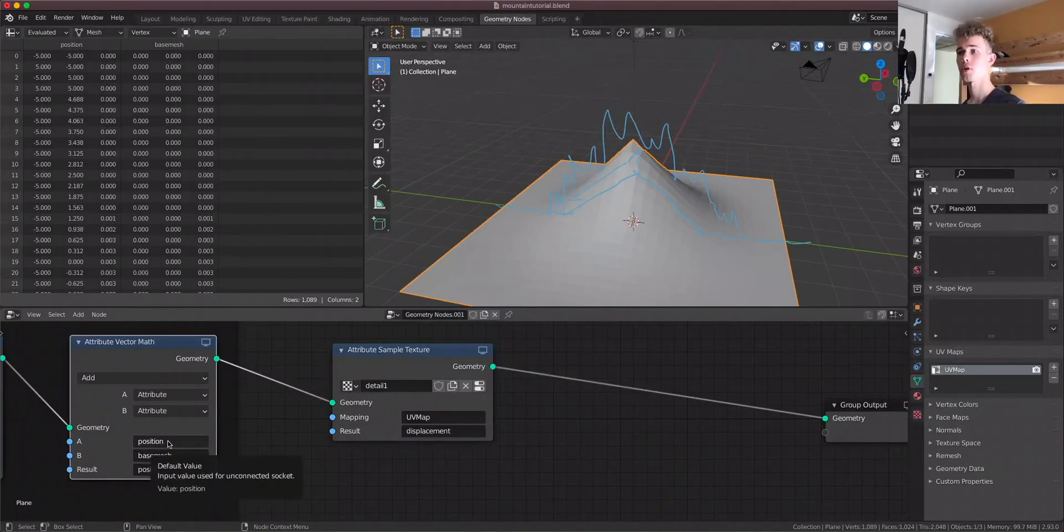
pyautogui.moveTo(637, 370); pyautogui.dragTo(565, 394, button='middle')
pyautogui.hotkey('shift', 'a')
pyautogui.moveTo(541, 353)
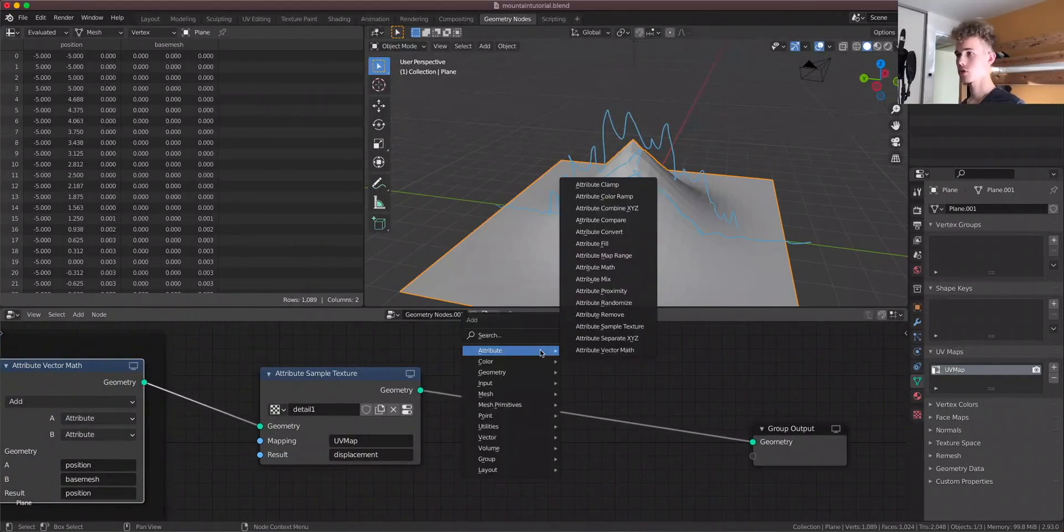
pyautogui.click(604, 349)
pyautogui.click(646, 396)
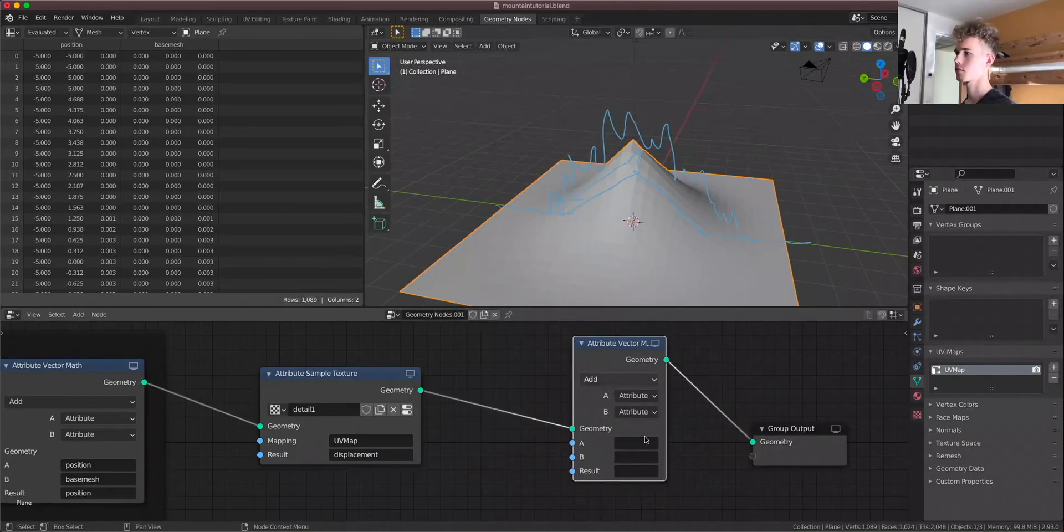
# Make the new Add node combine position and displacement with position as the result, and widen the node to show full names
pyautogui.click(636, 456)
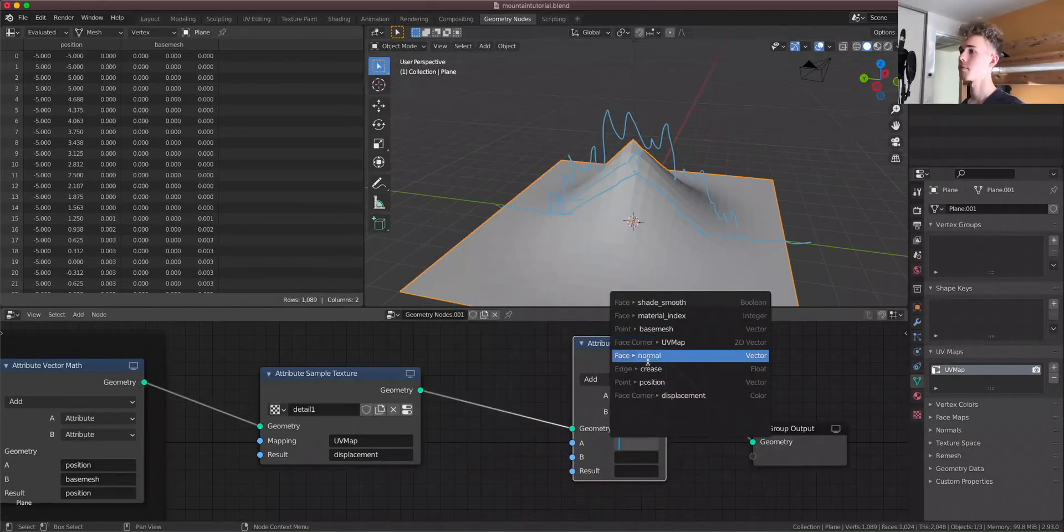
pyautogui.click(631, 471)
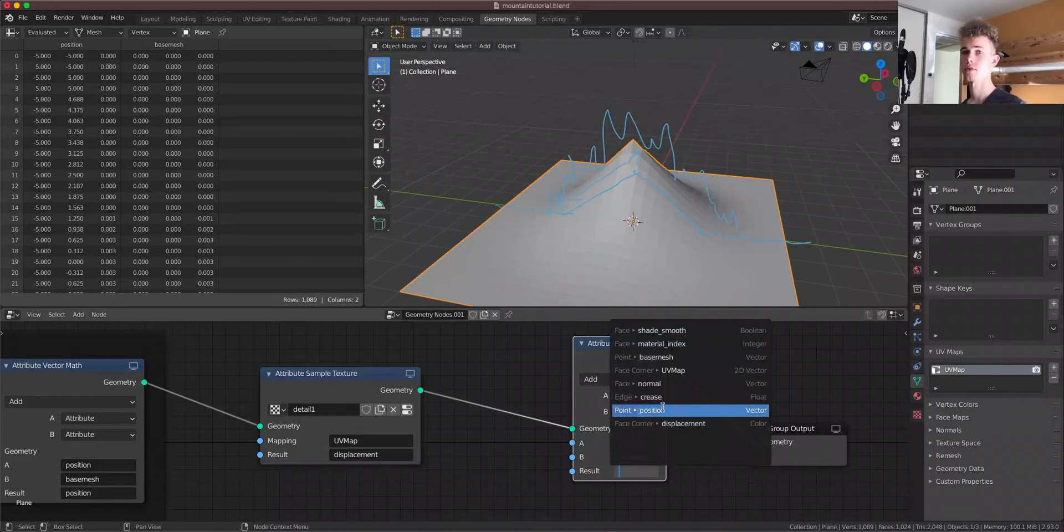
pyautogui.click(683, 410)
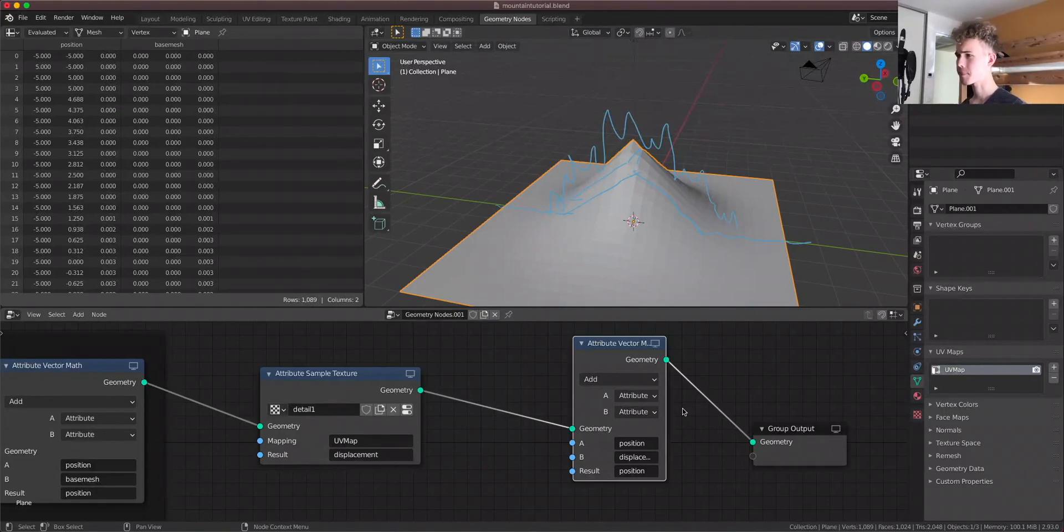
pyautogui.moveTo(623, 358); pyautogui.dragTo(614, 361)
pyautogui.moveTo(657, 443); pyautogui.dragTo(725, 446)
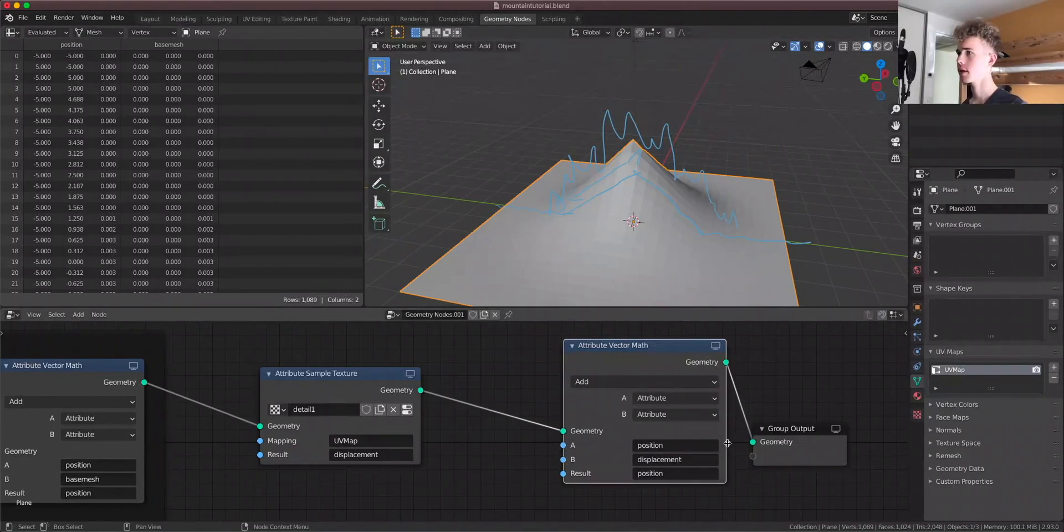
# Change the detail1 texture's type to Clouds
pyautogui.click(916, 414)
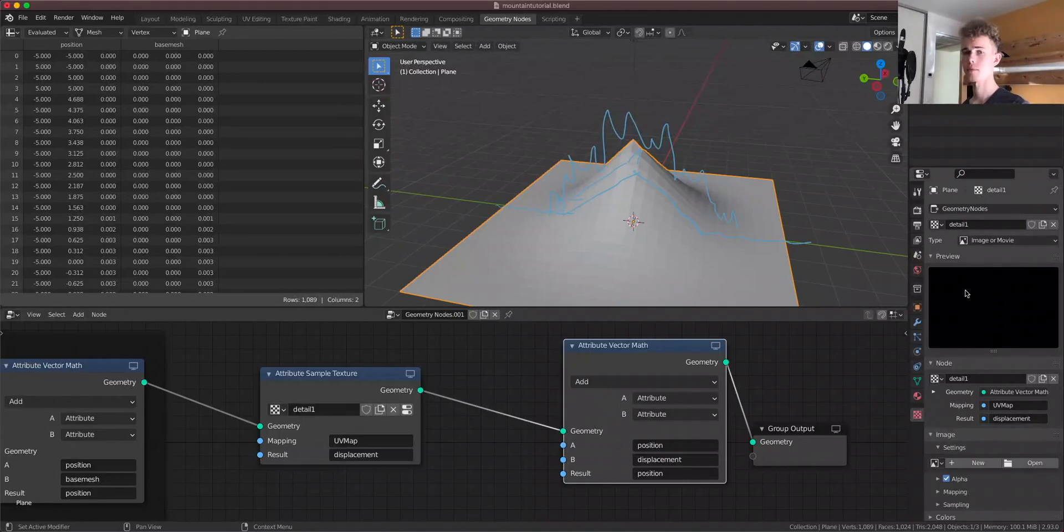
pyautogui.click(995, 242)
pyautogui.click(995, 276)
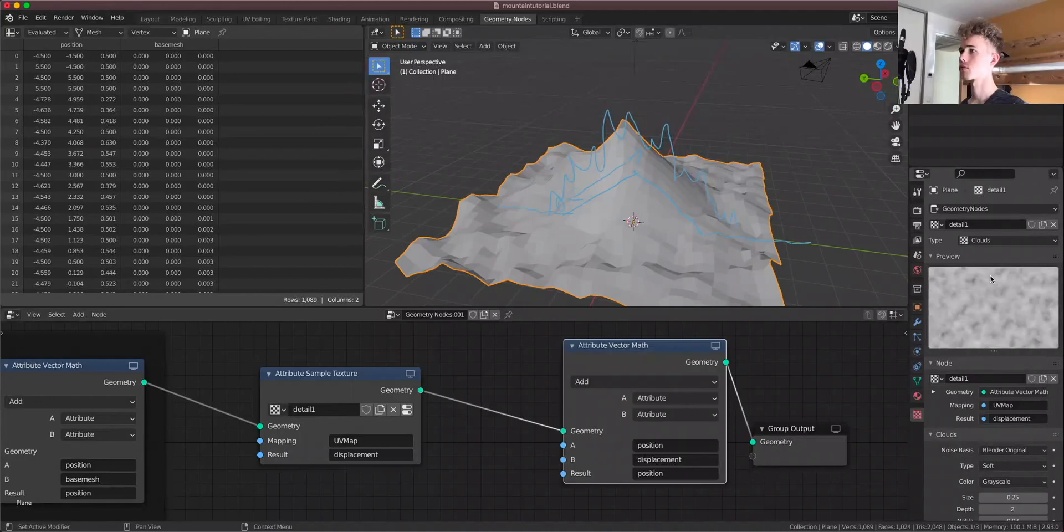
# Subdivide the plane's mesh three times in Edit Mode and return to Object Mode
pyautogui.moveTo(624, 216); pyautogui.dragTo(654, 260, button='middle')
pyautogui.press('Tab')
pyautogui.rightClick(514, 185)
pyautogui.click(513, 185)
pyautogui.rightClick(513, 185)
pyautogui.click(513, 185)
pyautogui.moveTo(513, 185); pyautogui.dragTo(660, 183, button='middle')
pyautogui.rightClick(520, 203)
pyautogui.click(520, 203)
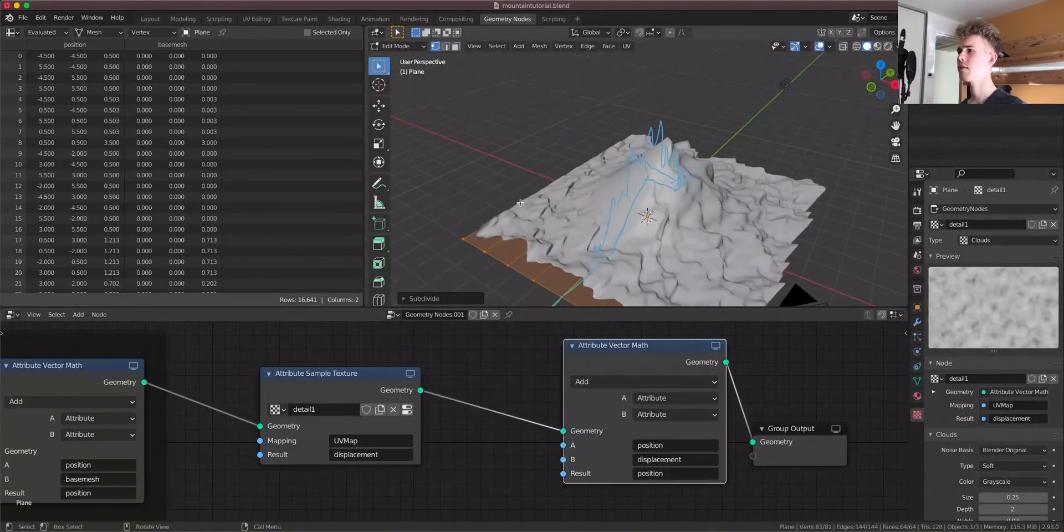
pyautogui.moveTo(675, 224); pyautogui.dragTo(804, 261, button='middle')
pyautogui.press('Tab')
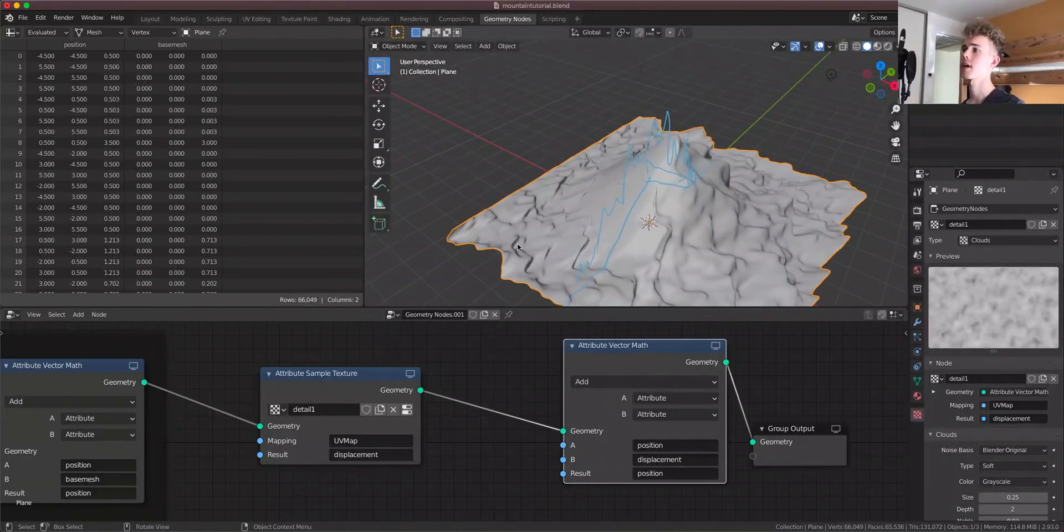
# Insert an Attribute Vector Math node set to Multiply between the Attribute Sample Texture node and the last Add node
pyautogui.click(371, 452)
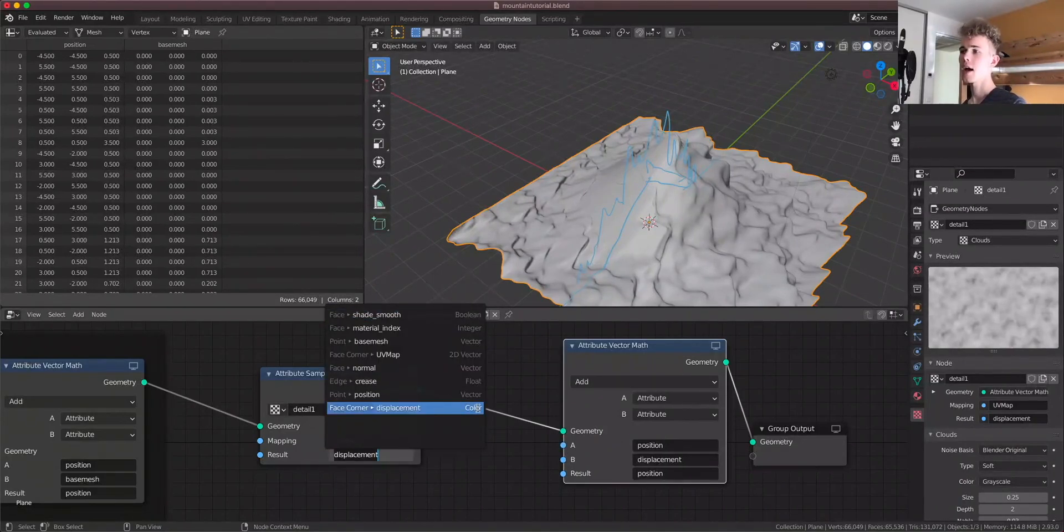
pyautogui.press('Return')
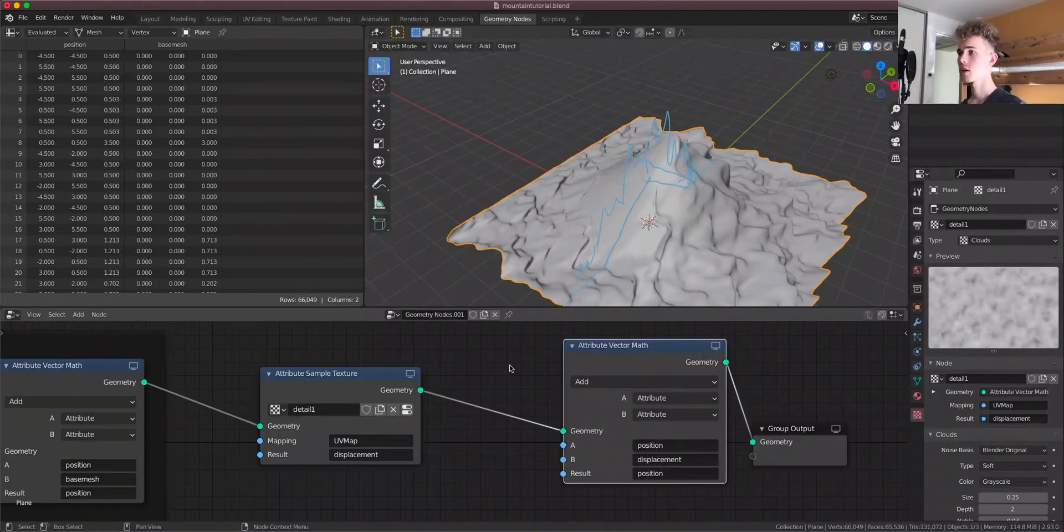
pyautogui.hotkey('shift', 'a')
pyautogui.moveTo(509, 363)
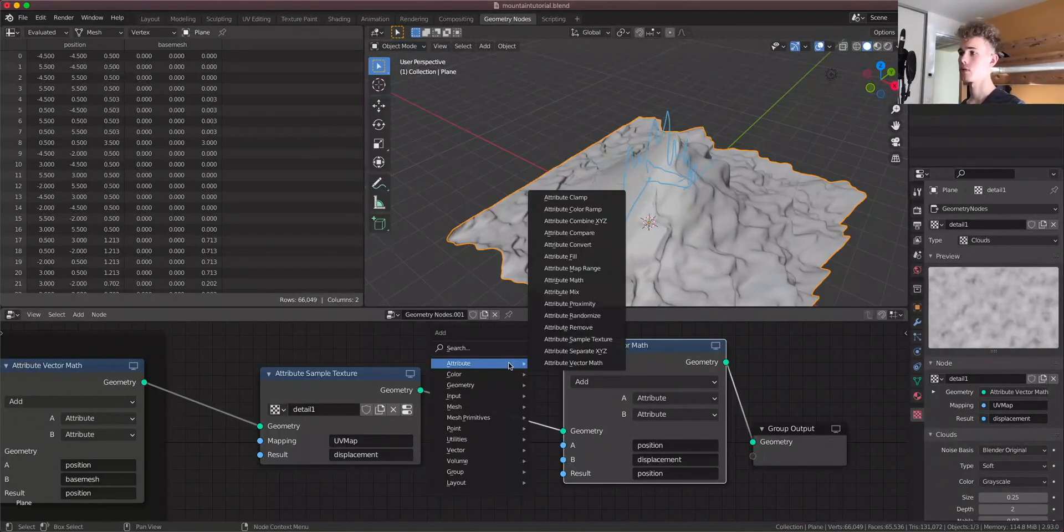
pyautogui.click(579, 362)
pyautogui.click(540, 408)
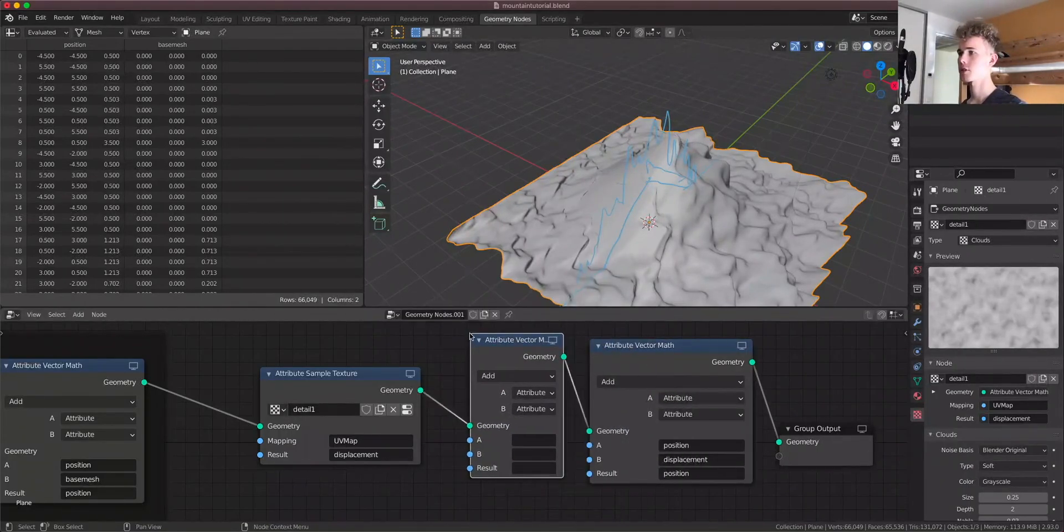
pyautogui.click(521, 376)
pyautogui.click(514, 332)
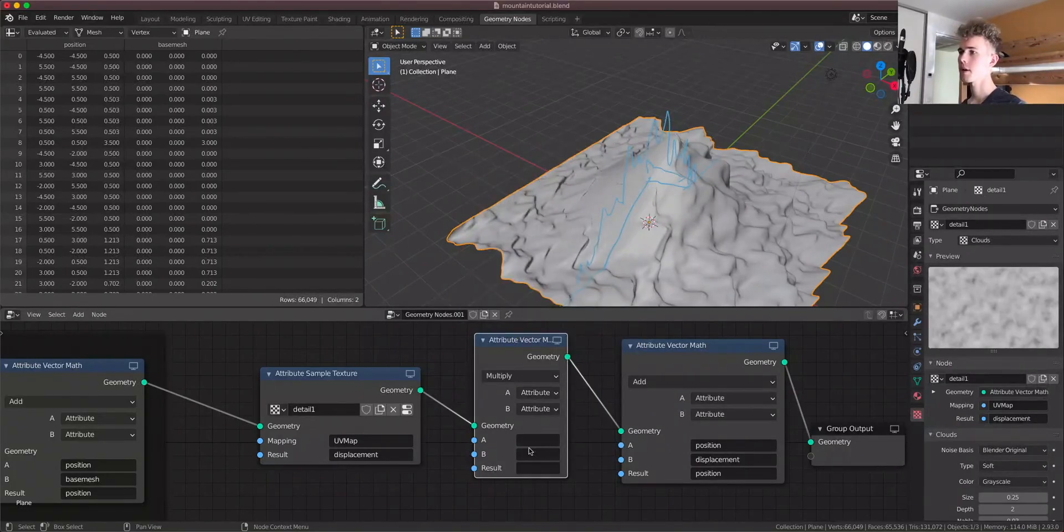
# Multiply displacement by the vector 0, 0, 1 in the new node and store the result in displacement
pyautogui.click(529, 442)
pyautogui.click(585, 392)
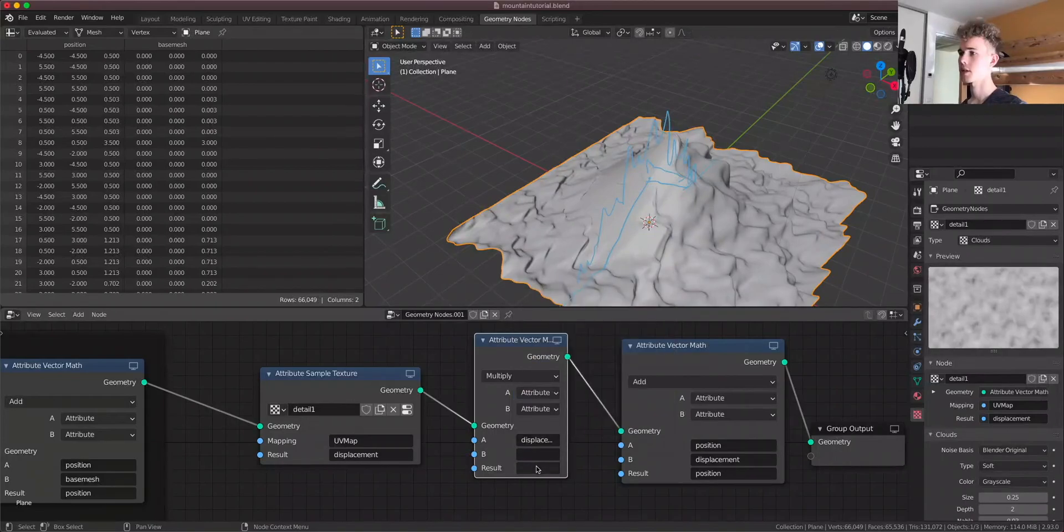
pyautogui.click(538, 468)
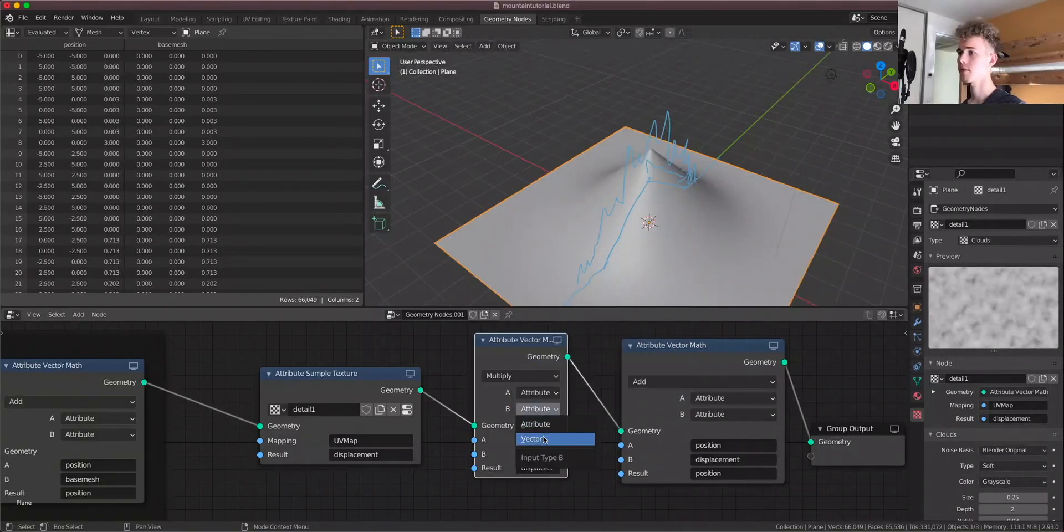
pyautogui.click(536, 438)
pyautogui.click(521, 492)
pyautogui.write('1')
pyautogui.press('Return')
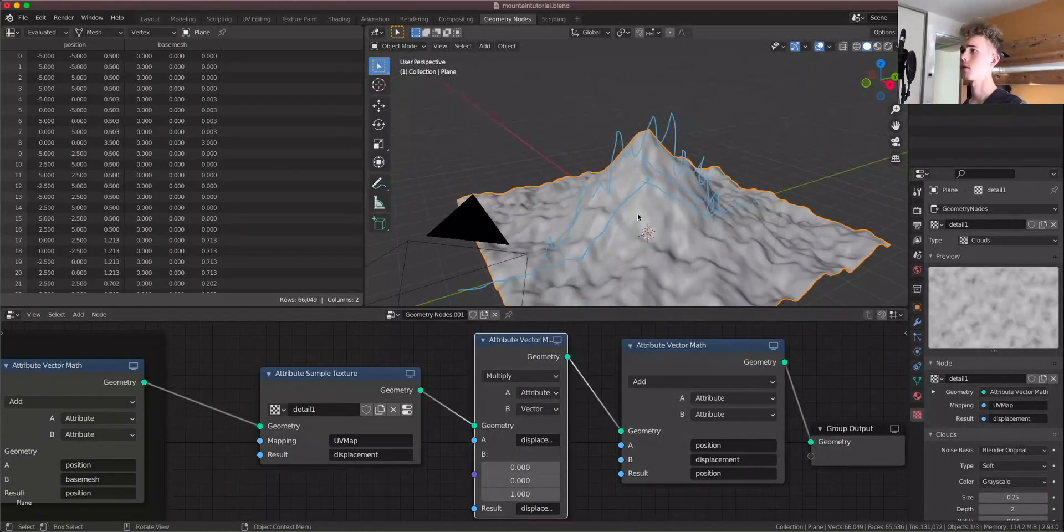
# Examine the displaced mountain's base height in perspective and left orthographic views, and review the Base Shape node chain
pyautogui.moveTo(638, 217); pyautogui.dragTo(616, 234, button='middle')
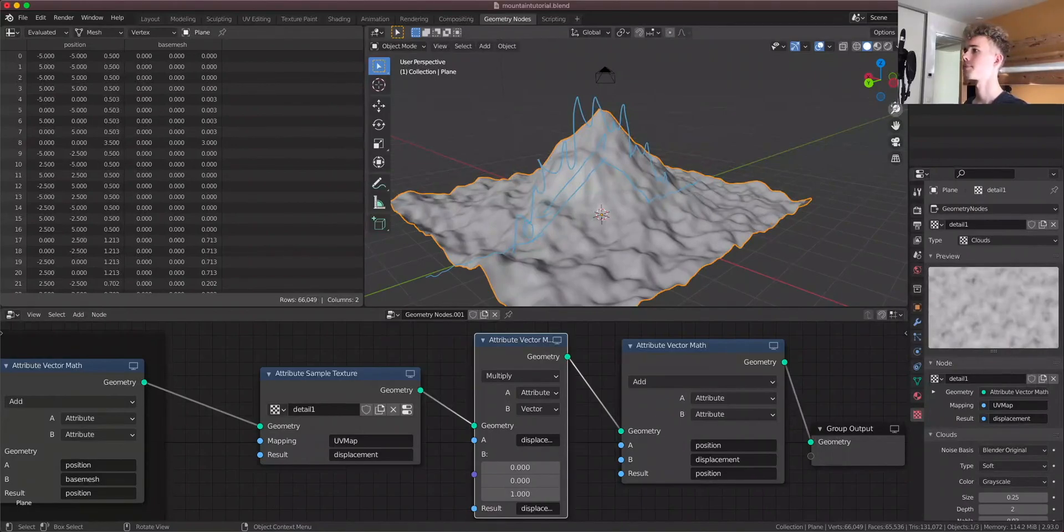
pyautogui.click(891, 84)
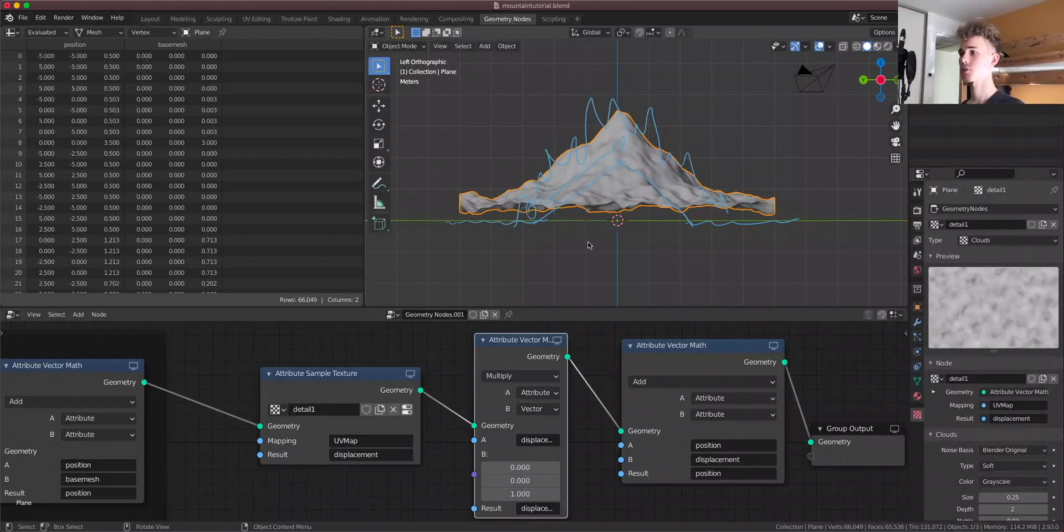
pyautogui.scroll(-2, 439, 389)
pyautogui.hscroll(-10, 808, 389)
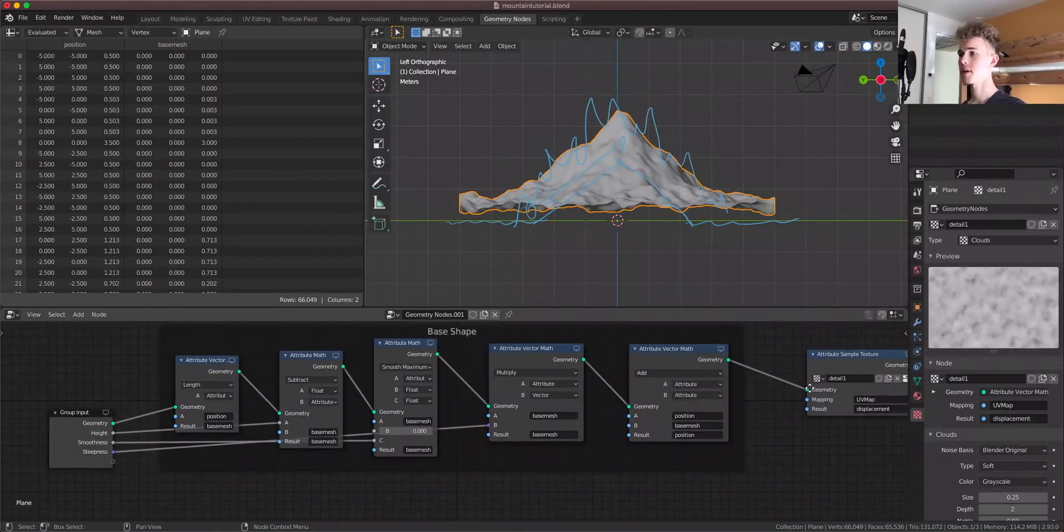
pyautogui.scroll(2, 460, 446)
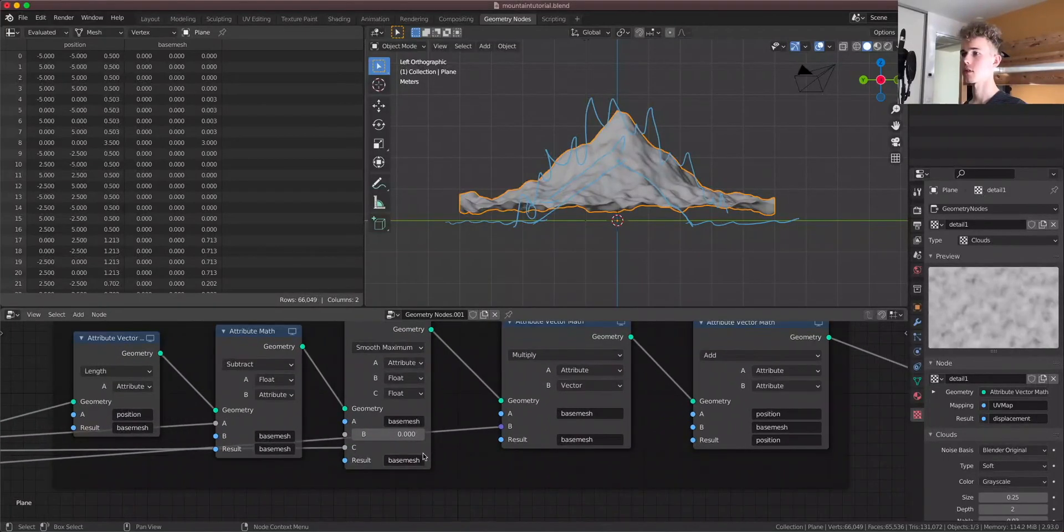
pyautogui.moveTo(590, 267); pyautogui.dragTo(471, 281, button='middle')
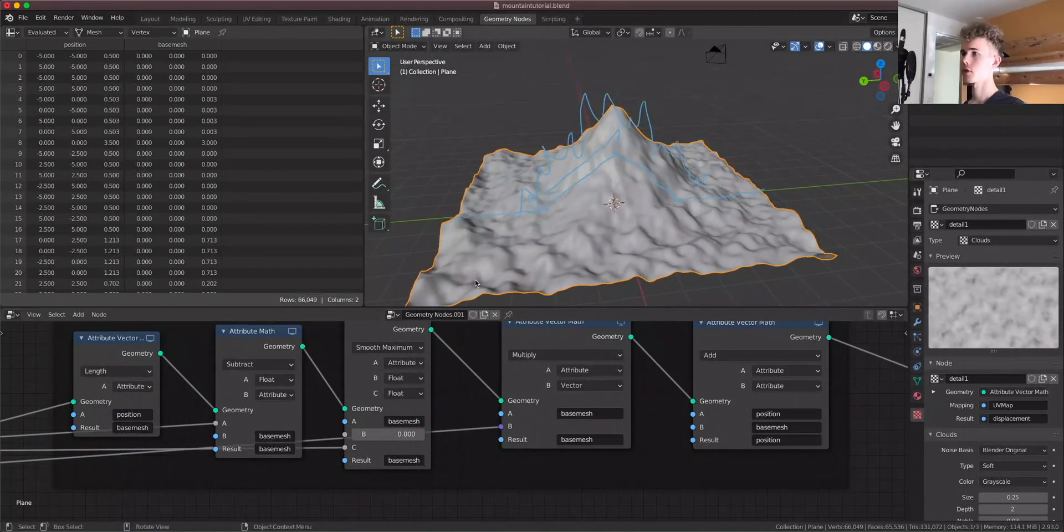
pyautogui.moveTo(694, 234); pyautogui.dragTo(702, 180, button='middle')
pyautogui.moveTo(598, 148); pyautogui.dragTo(624, 213, button='middle')
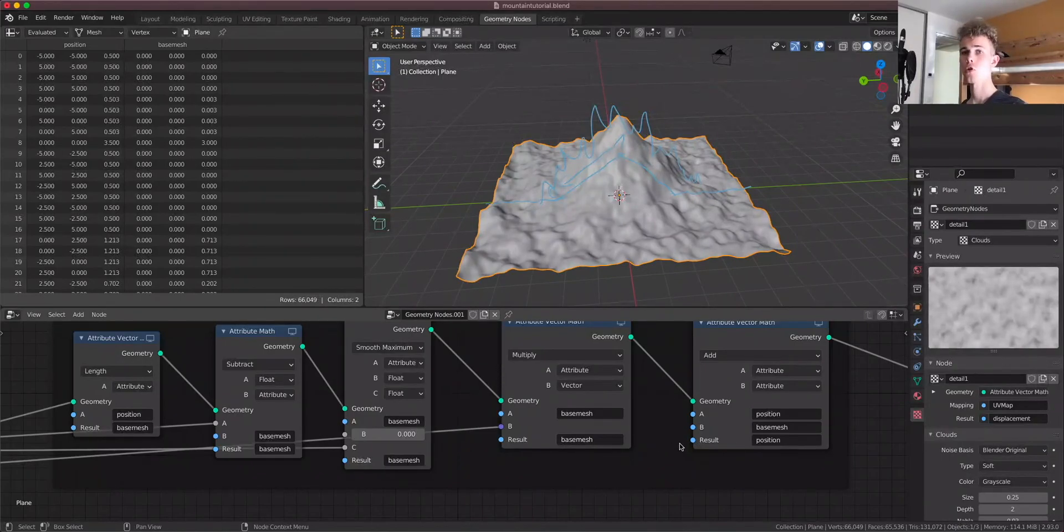
pyautogui.moveTo(734, 429); pyautogui.dragTo(453, 448, button='middle')
pyautogui.scroll(-3, 455, 448)
pyautogui.moveTo(521, 437); pyautogui.dragTo(417, 453, button='middle')
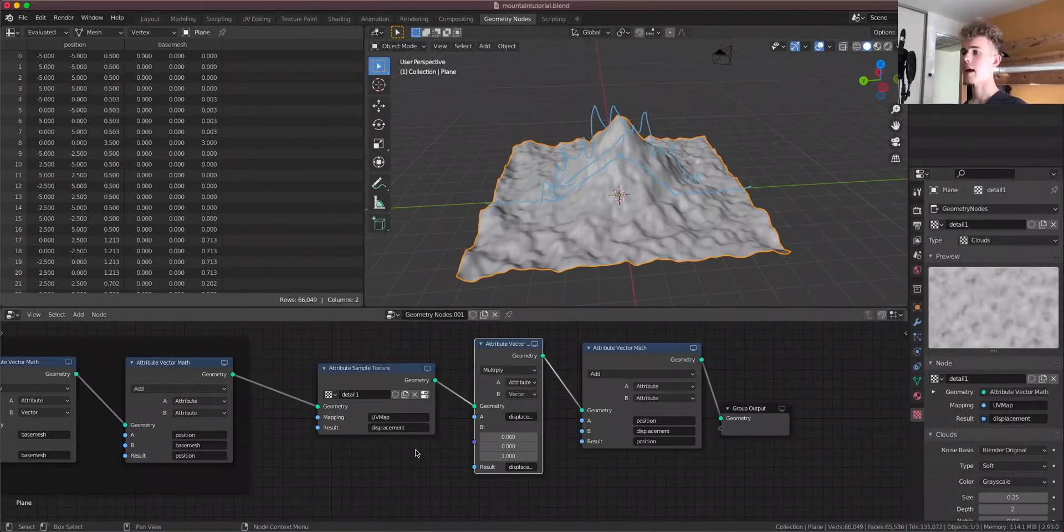
pyautogui.scroll(4, 616, 253)
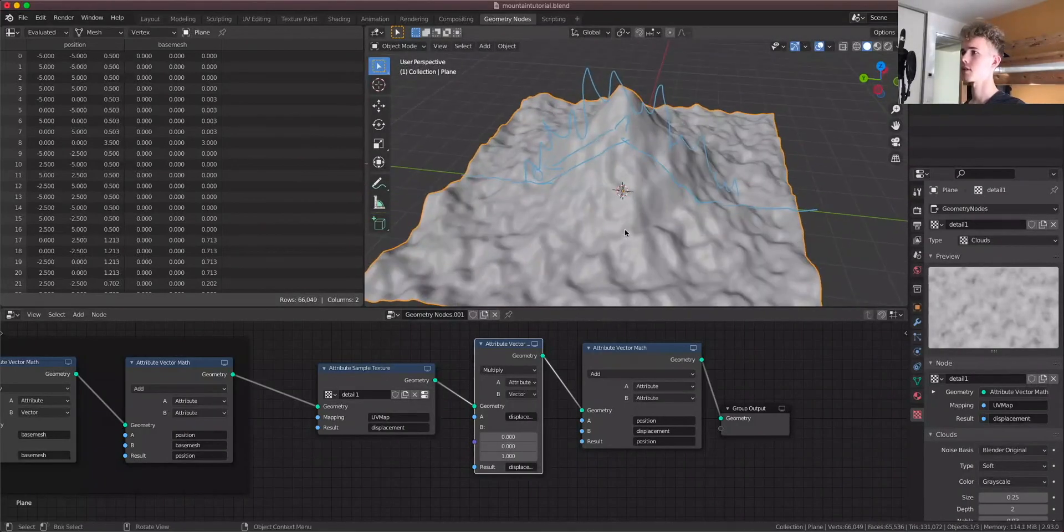
pyautogui.moveTo(579, 198); pyautogui.dragTo(583, 155, button='middle')
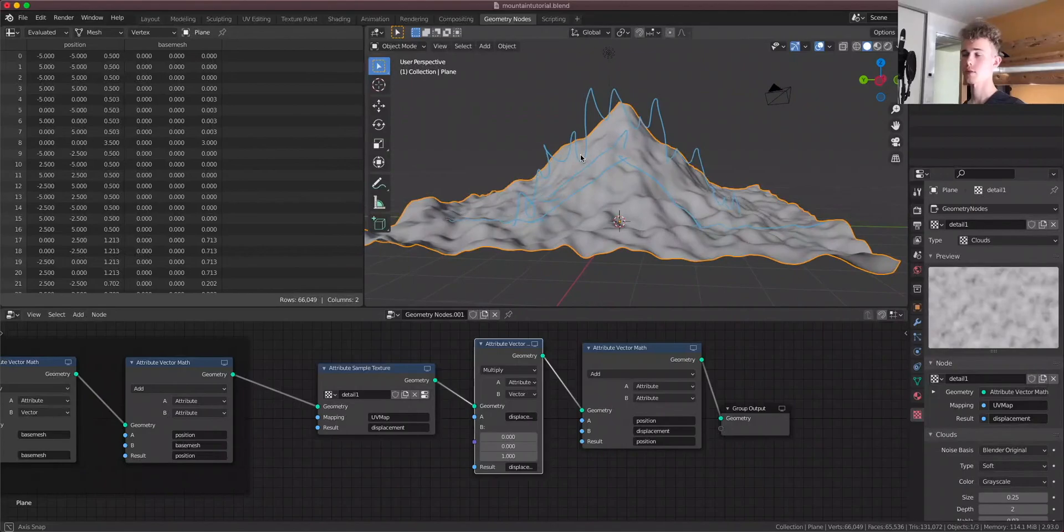
pyautogui.click(875, 86)
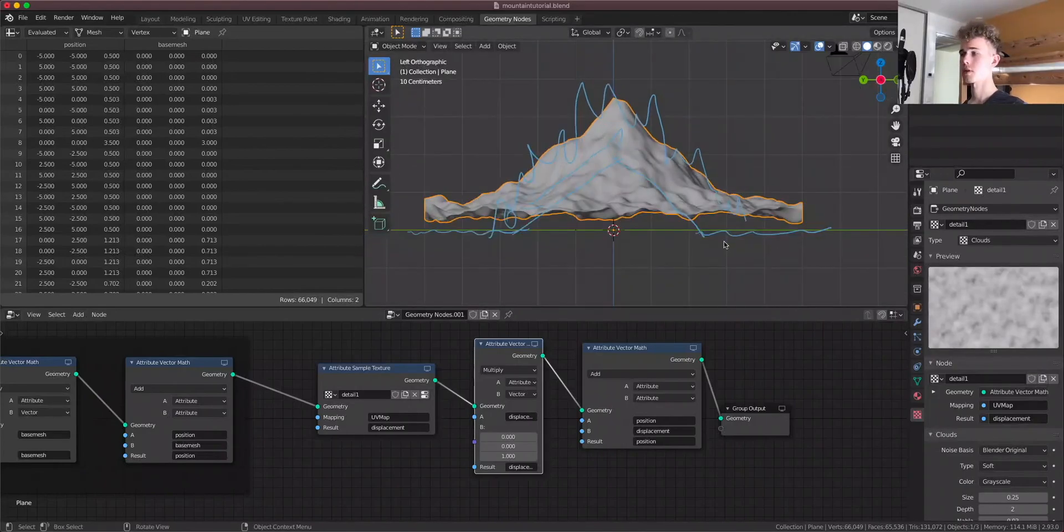
# Insert an Attribute Math node set to Multiply between the Attribute Sample Texture node and the Attribute Vector Math Multiply node
pyautogui.hotkey('shift', 'a')
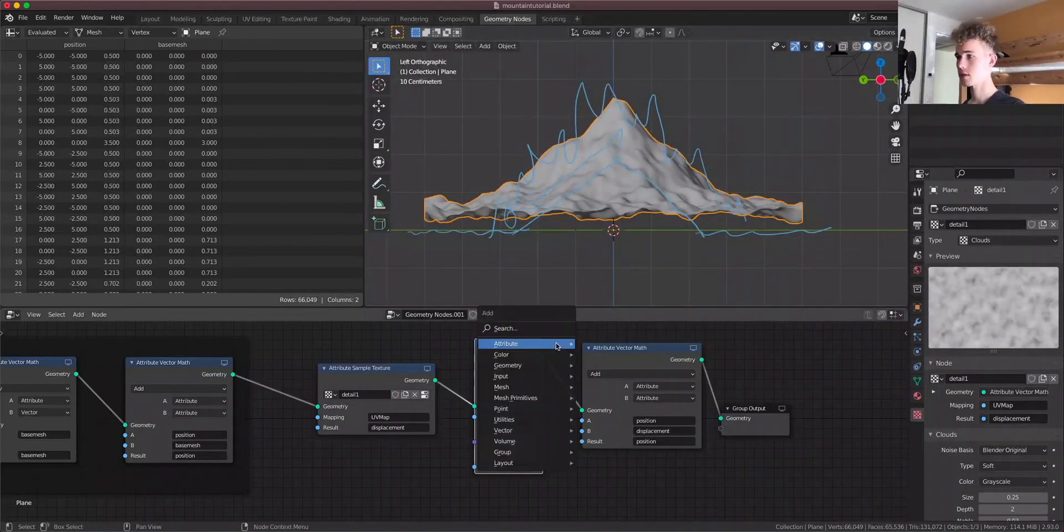
pyautogui.moveTo(557, 345)
pyautogui.click(610, 426)
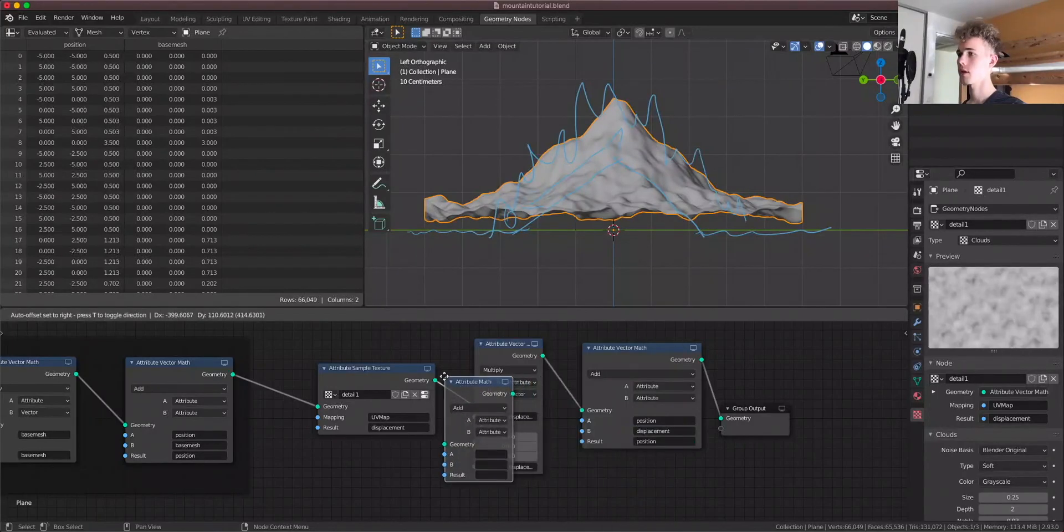
pyautogui.click(515, 443)
pyautogui.scroll(1, 506, 419)
pyautogui.click(504, 376)
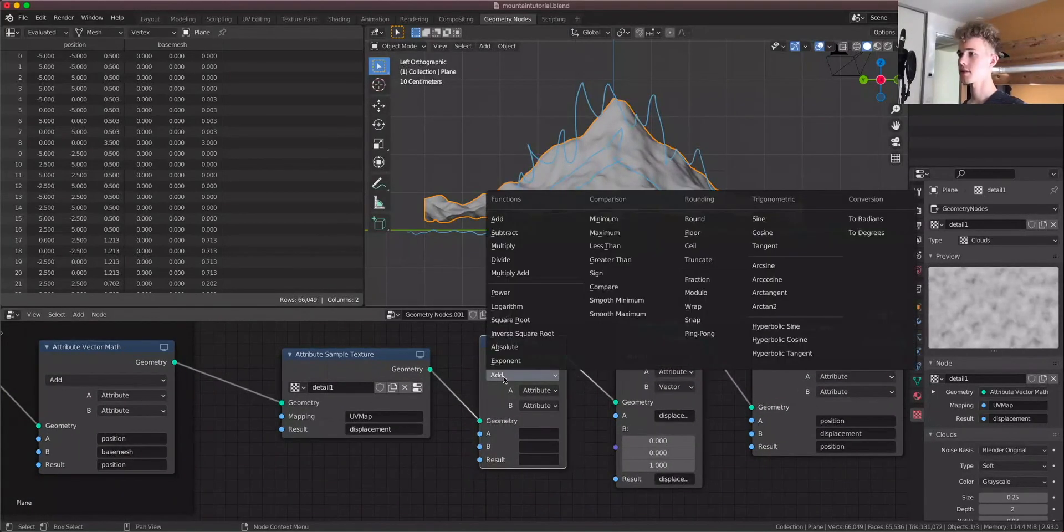
pyautogui.click(520, 250)
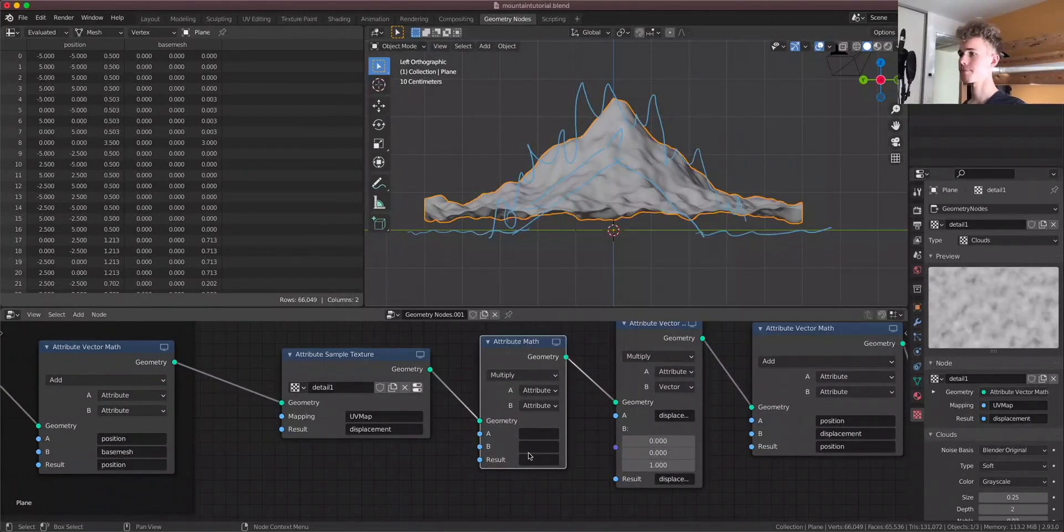
# Multiply displacement by basemesh in the new Attribute Math node and store the result in displacement
pyautogui.click(532, 434)
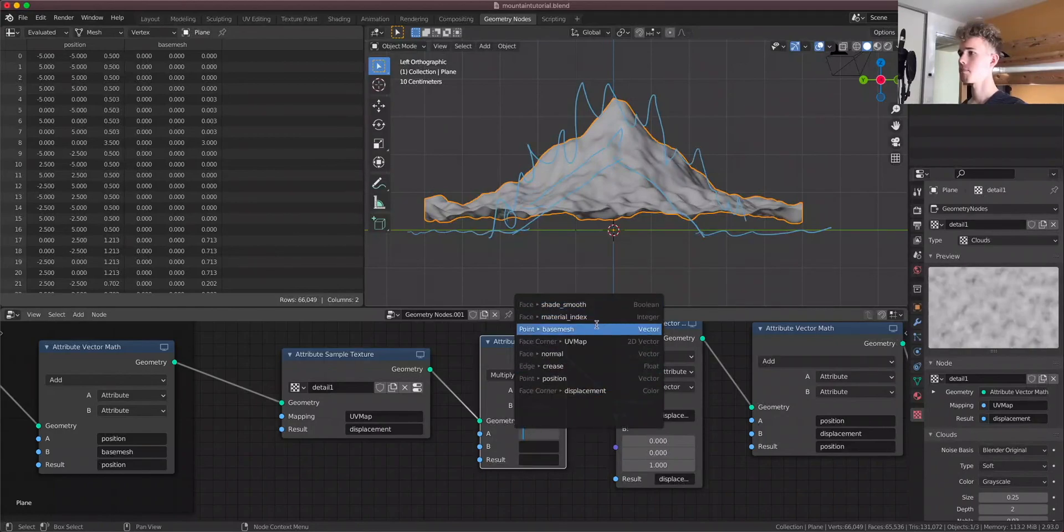
pyautogui.click(598, 391)
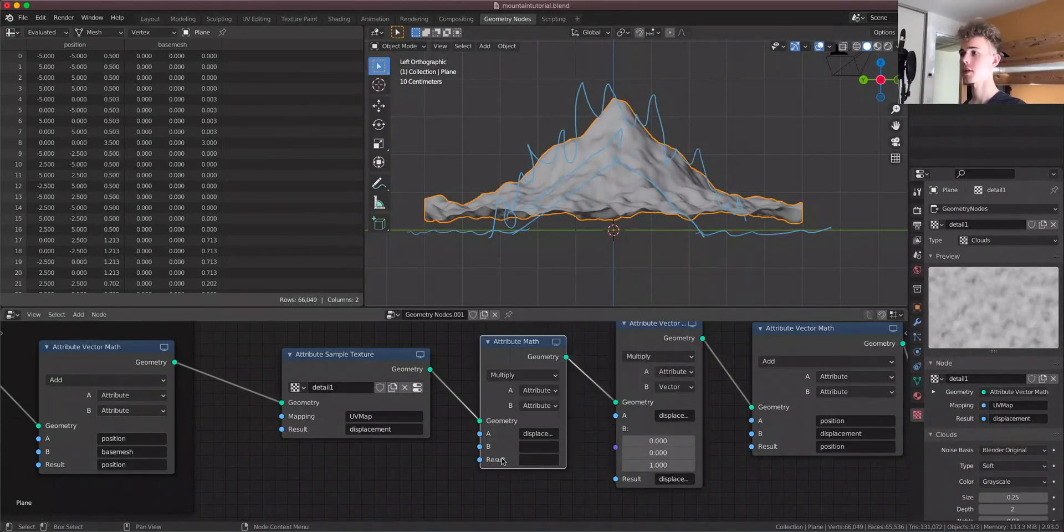
pyautogui.click(533, 452)
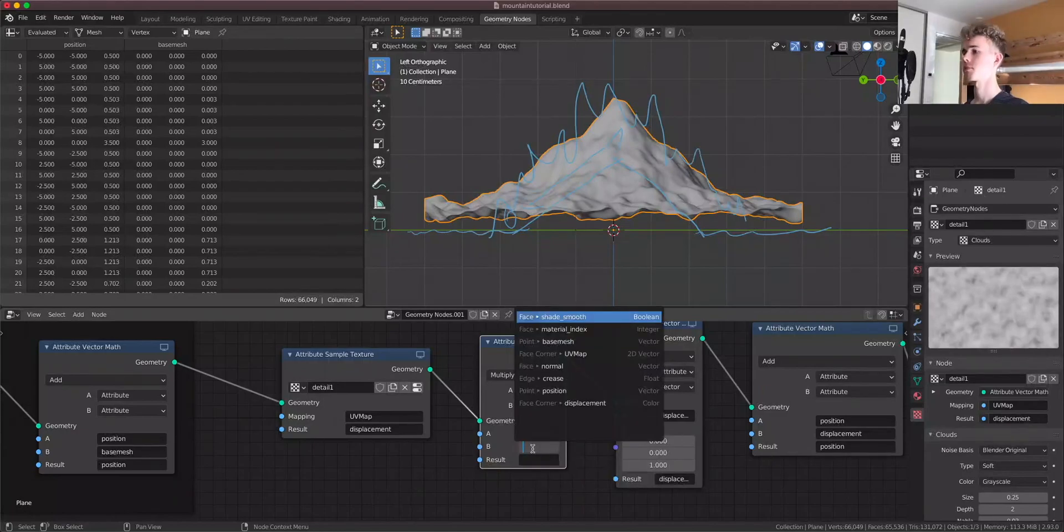
pyautogui.click(590, 339)
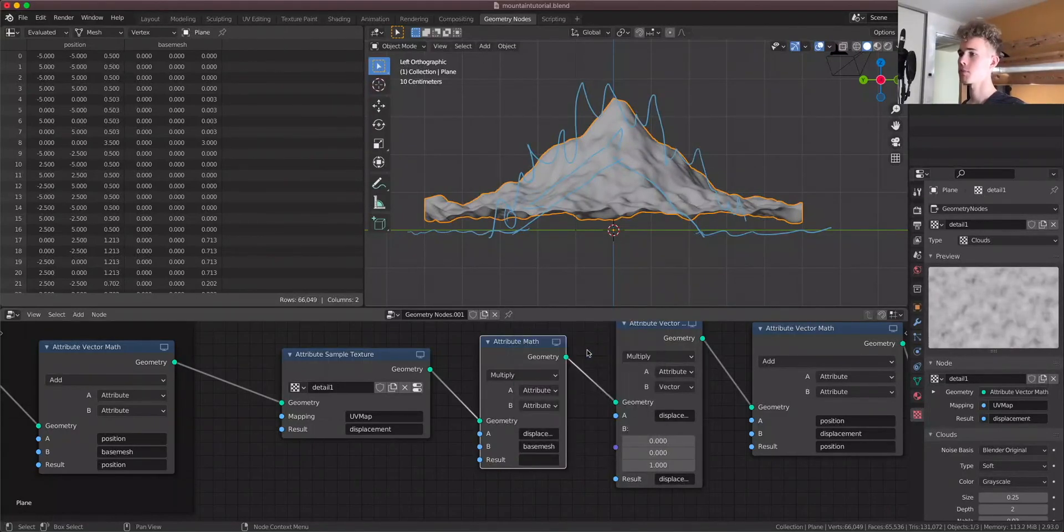
pyautogui.click(542, 459)
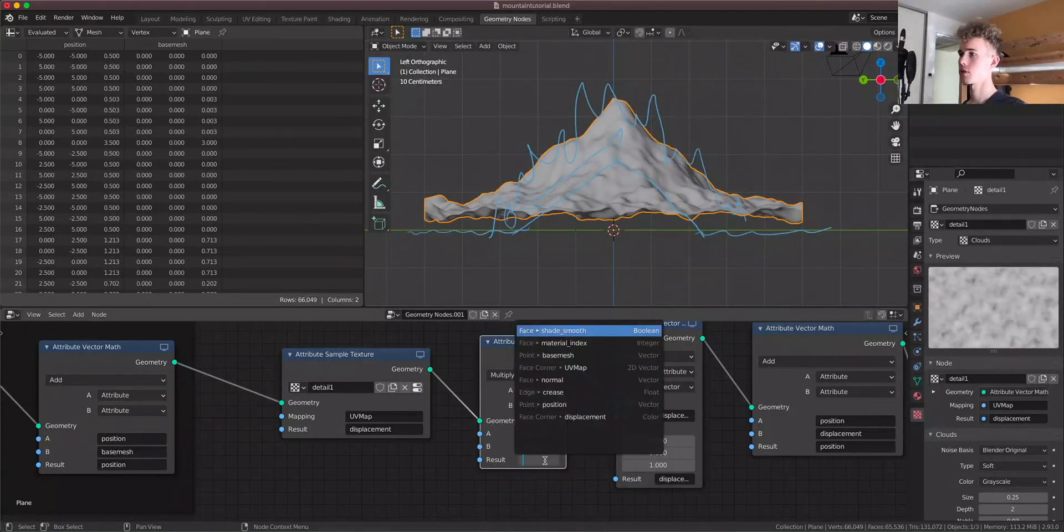
pyautogui.click(588, 417)
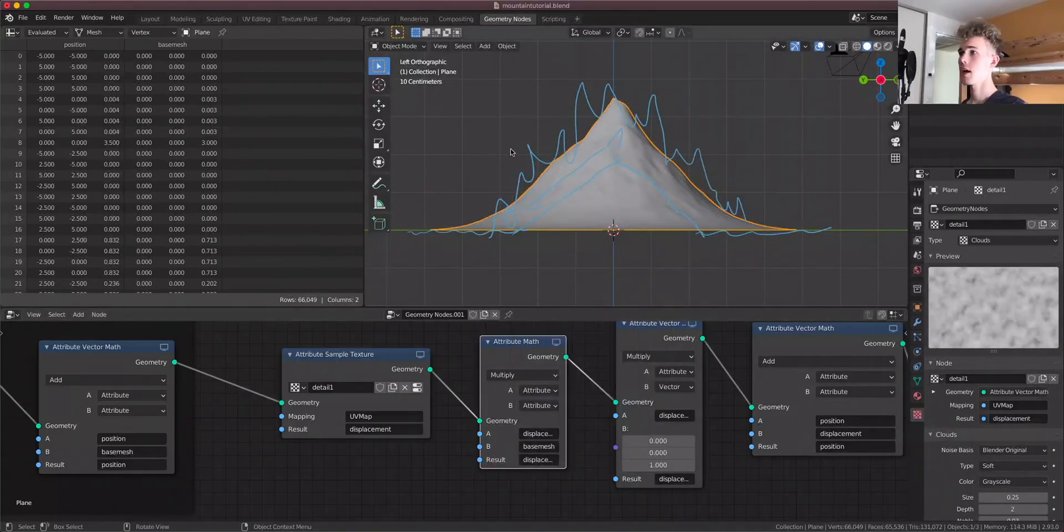
# Examine the mountain's flat base and slopes from several perspective angles and in the left orthographic view
pyautogui.moveTo(592, 192); pyautogui.dragTo(499, 187, button='middle')
pyautogui.scroll(-3, 524, 183)
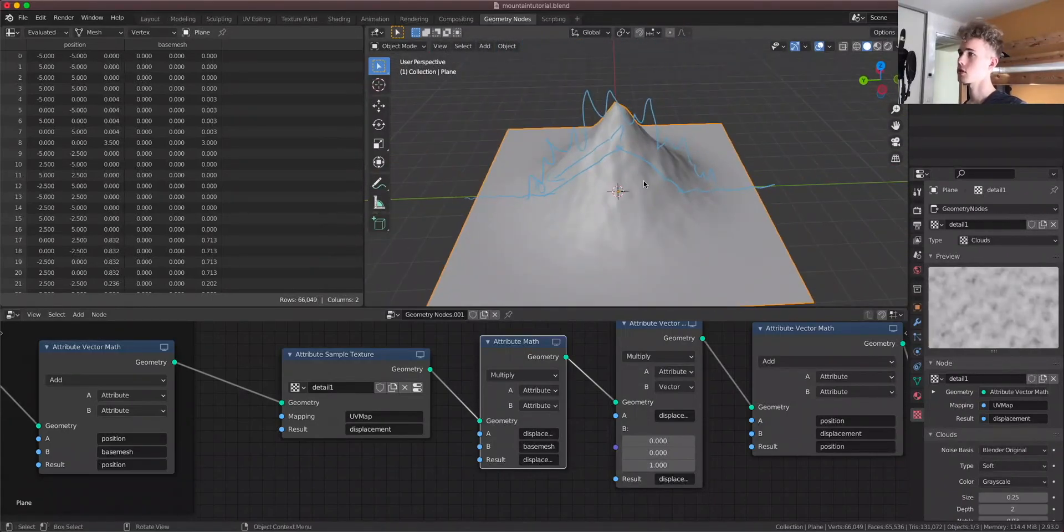
pyautogui.moveTo(684, 190); pyautogui.dragTo(610, 167, button='middle')
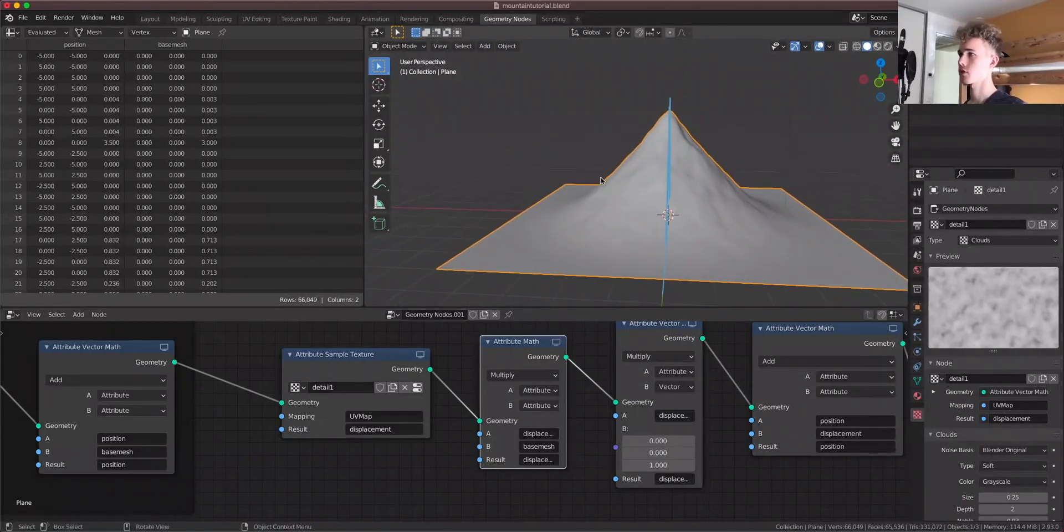
pyautogui.scroll(4, 769, 202)
pyautogui.moveTo(770, 202); pyautogui.dragTo(845, 214, button='middle')
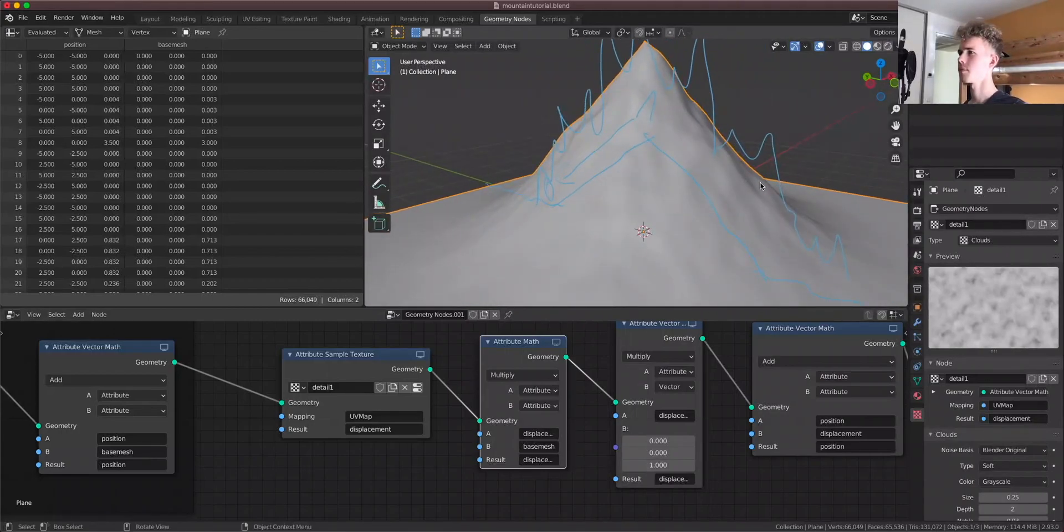
pyautogui.scroll(-3, 765, 182)
pyautogui.moveTo(765, 183); pyautogui.dragTo(836, 191, button='middle')
pyautogui.click(880, 82)
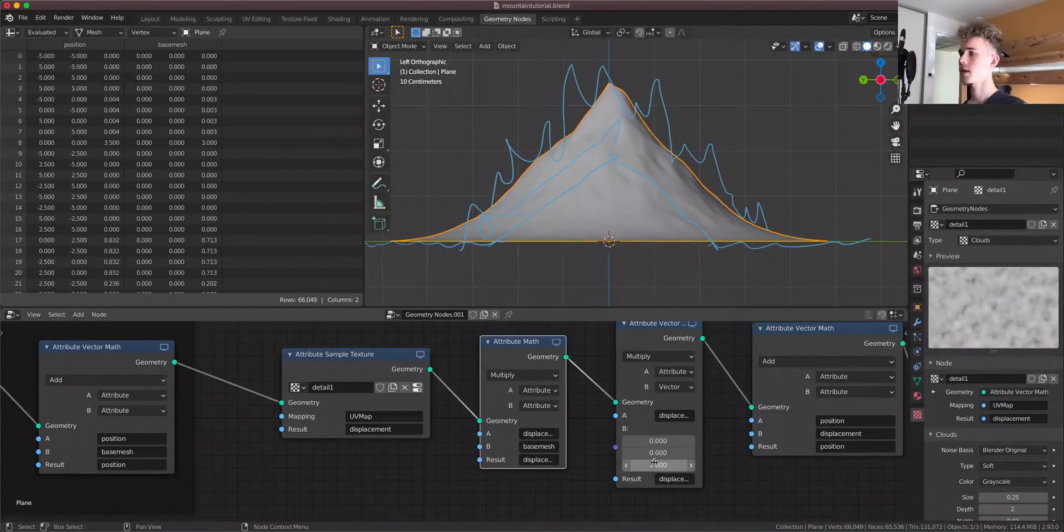
# Widen the Attribute Vector Math Multiply node and space out the last Add node and the Group Output after it
pyautogui.hscroll(5, 652, 463)
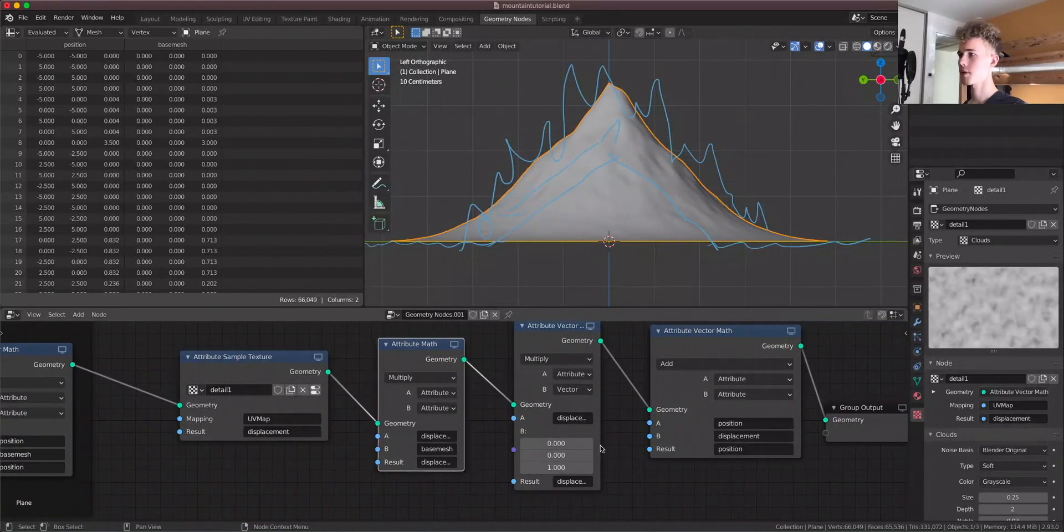
pyautogui.moveTo(599, 445); pyautogui.dragTo(700, 456)
pyautogui.moveTo(559, 335); pyautogui.dragTo(522, 344)
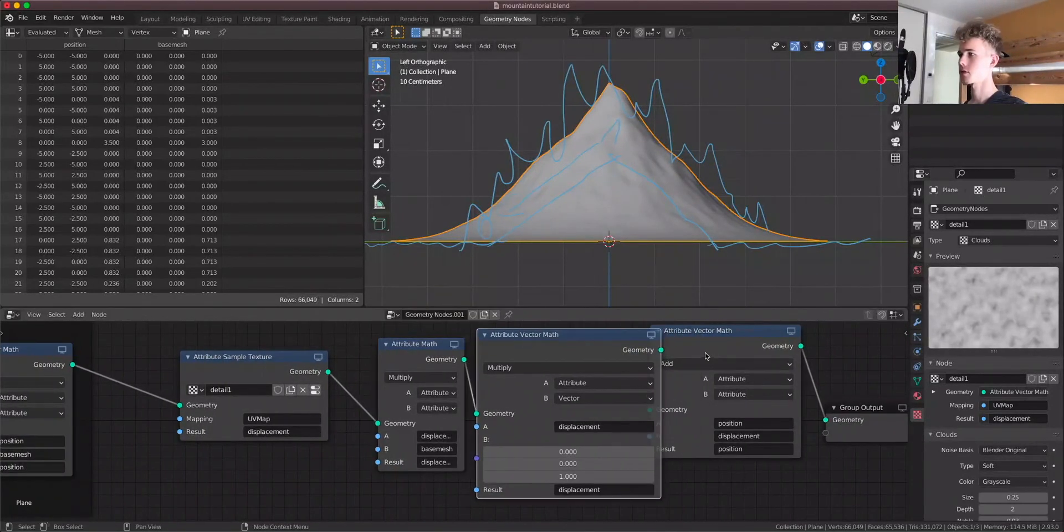
pyautogui.moveTo(708, 355); pyautogui.dragTo(746, 367)
pyautogui.moveTo(776, 391); pyautogui.dragTo(581, 376, button='middle')
pyautogui.moveTo(655, 398); pyautogui.dragTo(770, 395)
pyautogui.moveTo(589, 332); pyautogui.dragTo(604, 335)
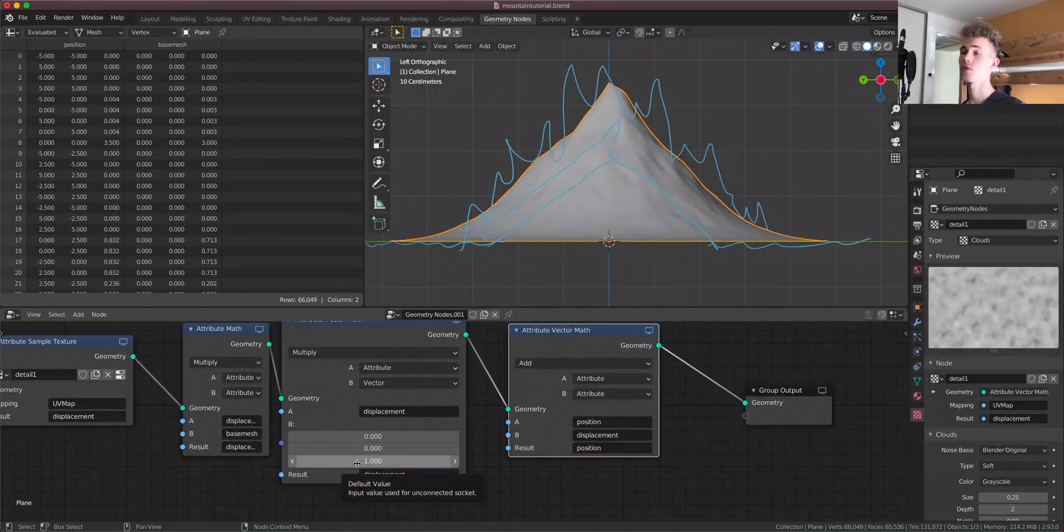
# Try a Z multiplier of 9.9 in the vector Multiply node with the modifier's Height at 0.89
pyautogui.moveTo(356, 463); pyautogui.dragTo(437, 462)
pyautogui.scroll(-3, 629, 194)
pyautogui.moveTo(629, 194); pyautogui.dragTo(744, 206, button='middle')
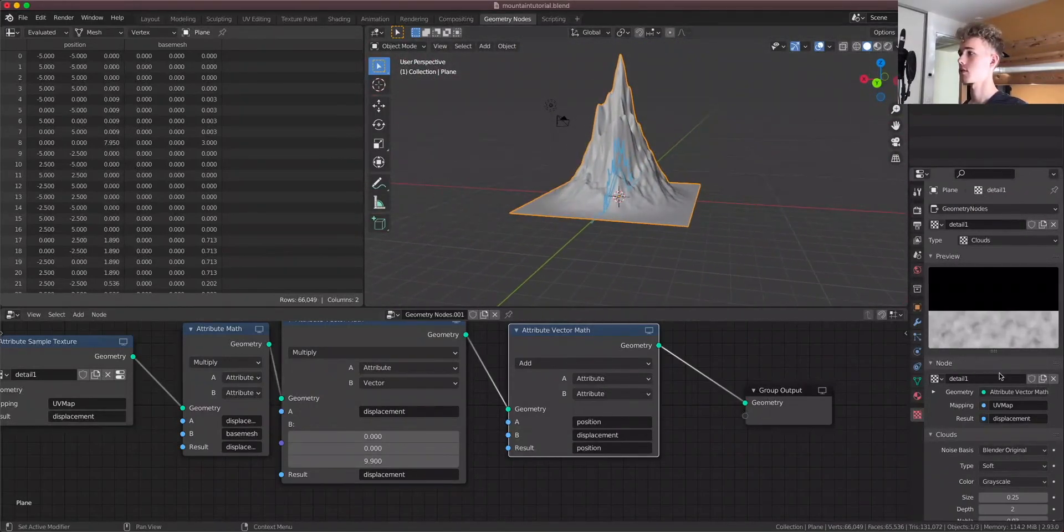
pyautogui.click(918, 323)
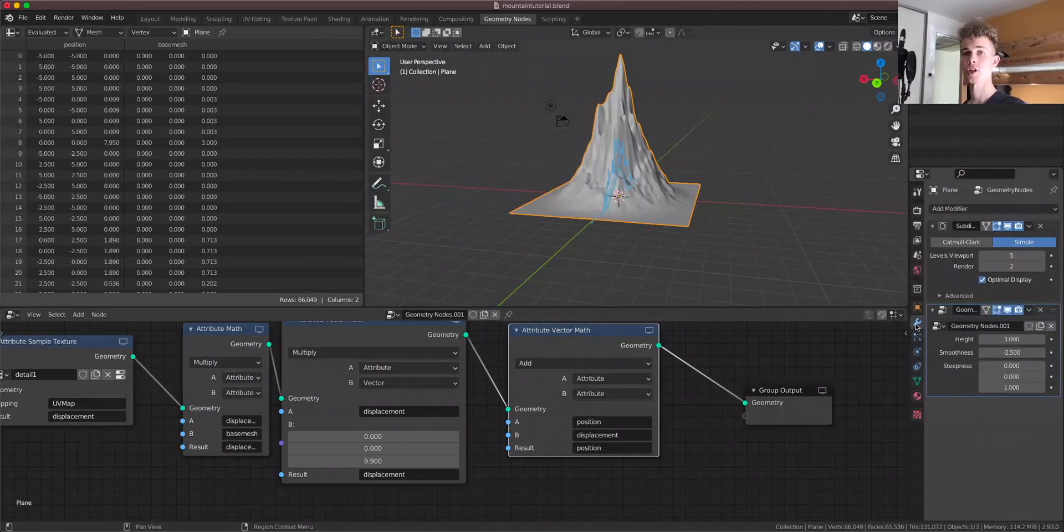
pyautogui.moveTo(1011, 339); pyautogui.dragTo(956, 339)
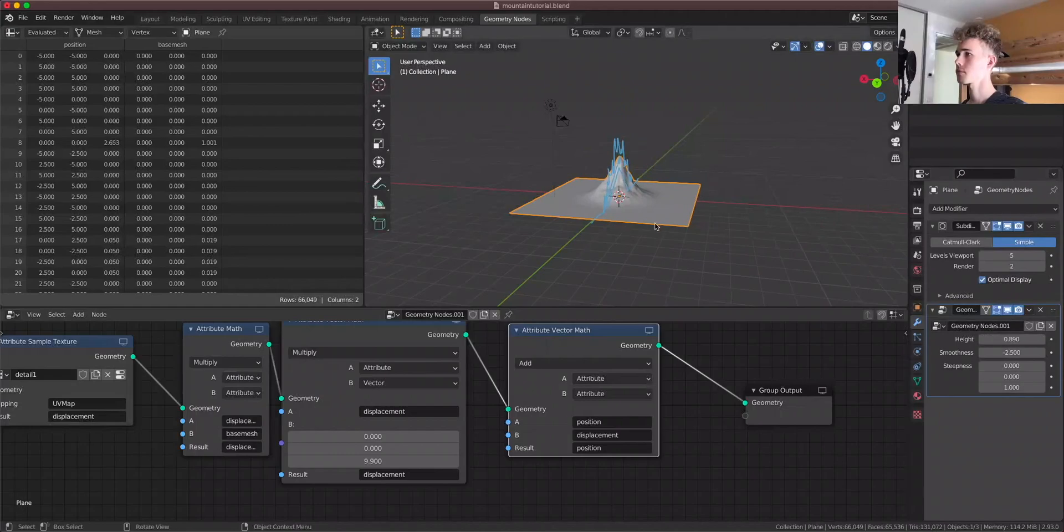
pyautogui.scroll(2, 656, 225)
# Set the vector Multiply node's Z value to 6 and the modifier's Height to 1.37
pyautogui.moveTo(371, 462); pyautogui.dragTo(310, 462)
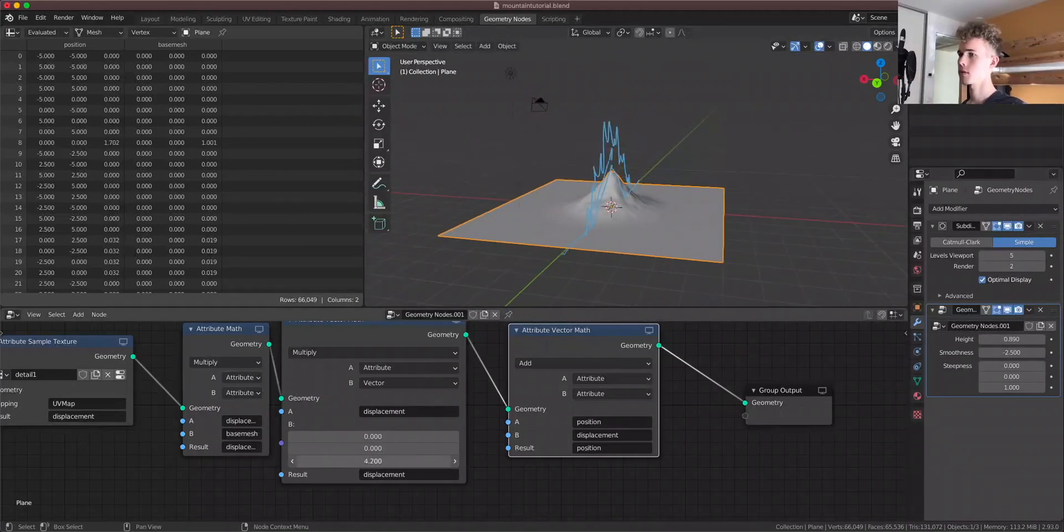
pyautogui.click(377, 461)
pyautogui.write('6')
pyautogui.press('Return')
pyautogui.moveTo(1012, 339); pyautogui.dragTo(1039, 339)
pyautogui.moveTo(698, 166); pyautogui.dragTo(436, 183, button='middle')
pyautogui.scroll(6, 746, 167)
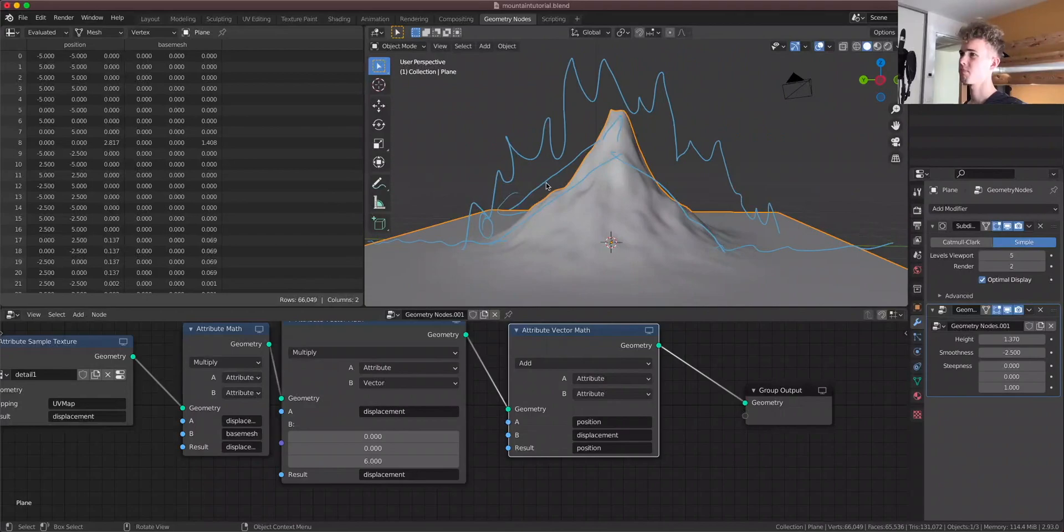
pyautogui.moveTo(583, 205); pyautogui.dragTo(633, 200, button='middle')
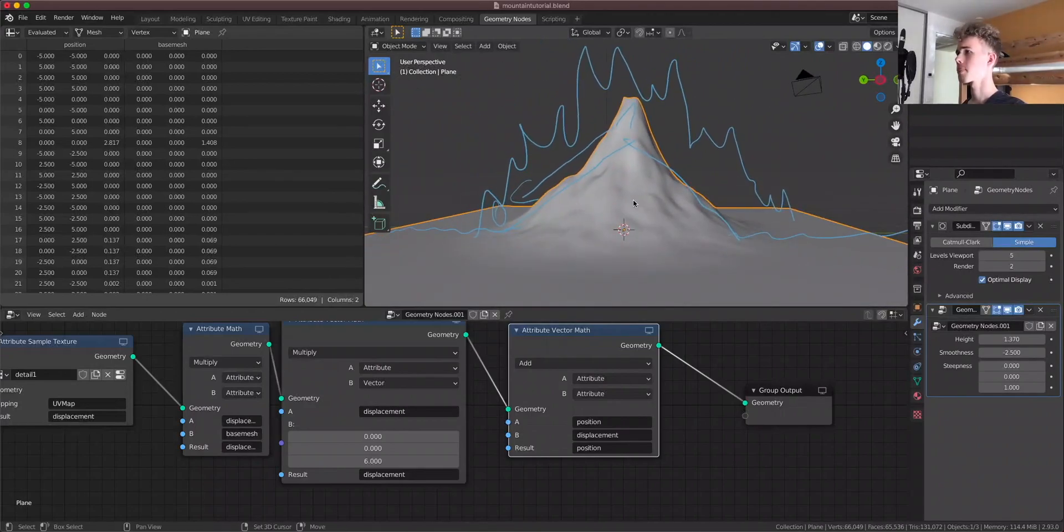
# Set the detail1 clouds texture's noise basis to Voronoi F2 and its size to 0.35
pyautogui.click(917, 414)
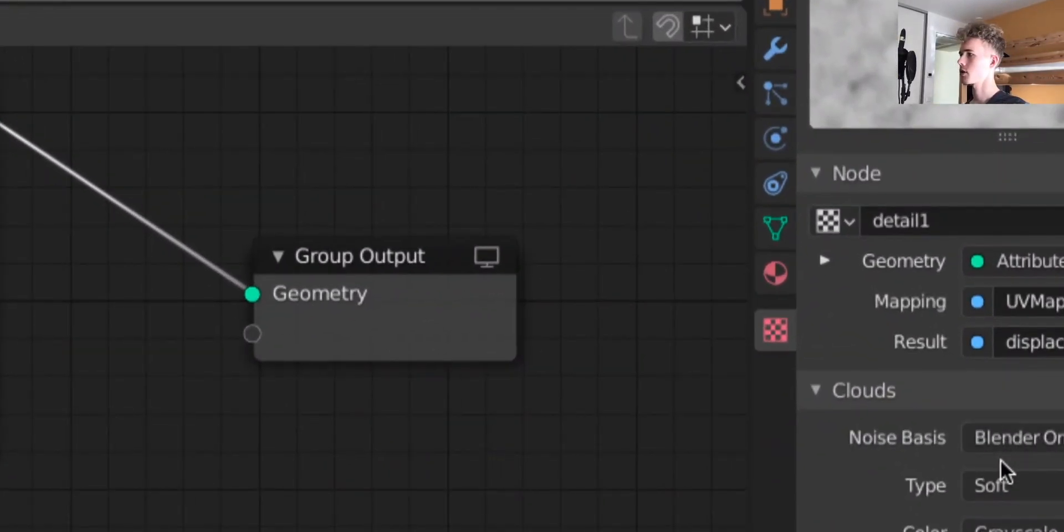
pyautogui.click(1007, 448)
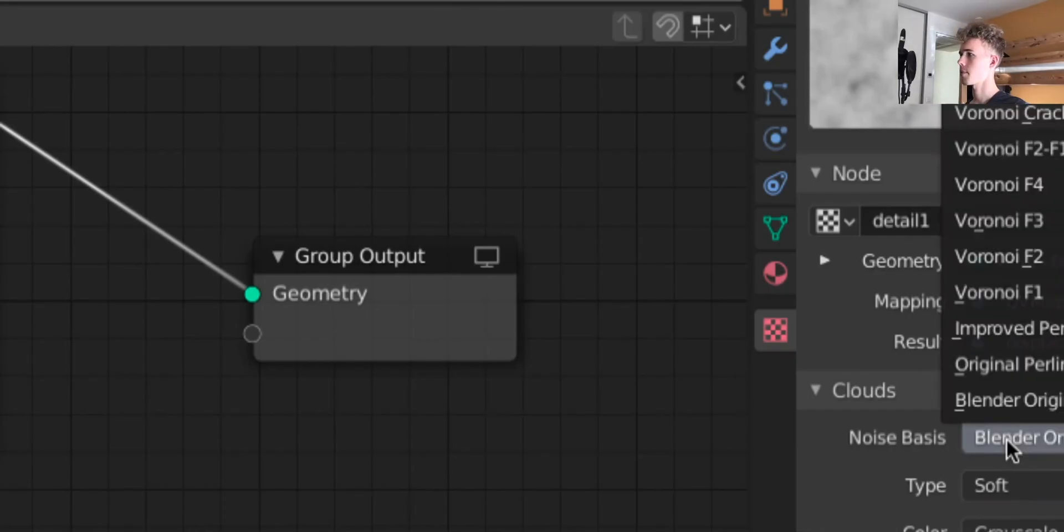
pyautogui.click(1010, 268)
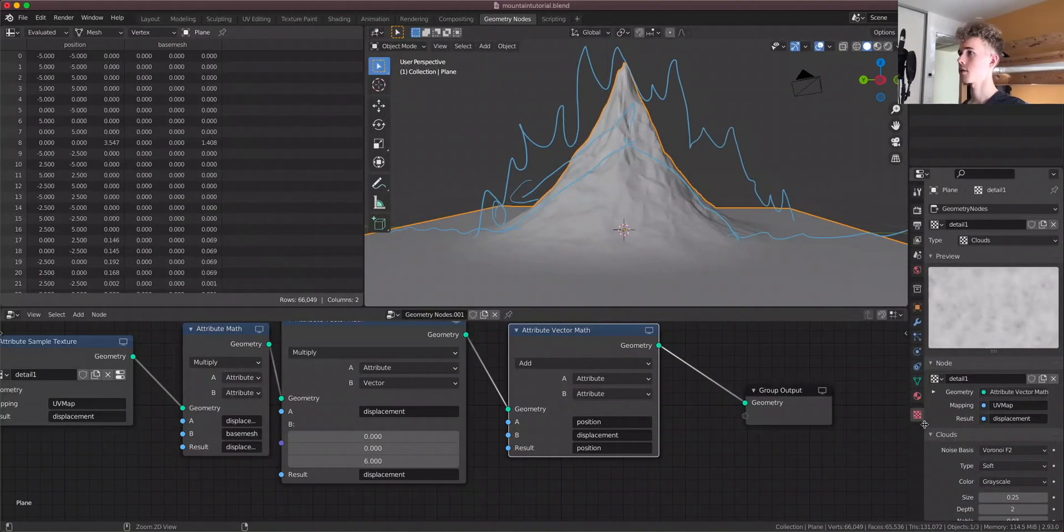
pyautogui.moveTo(643, 217); pyautogui.dragTo(606, 210, button='middle')
pyautogui.scroll(-2, 960, 478)
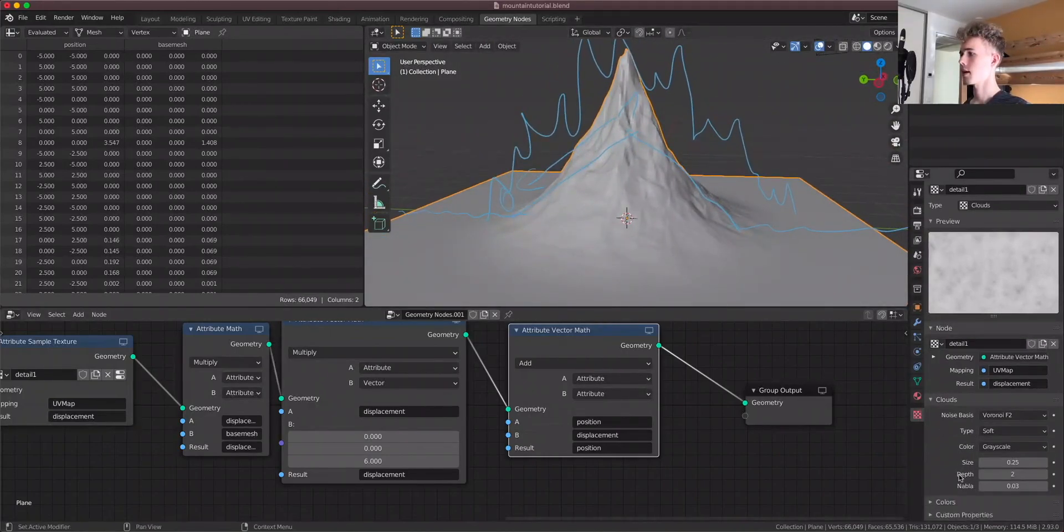
pyautogui.moveTo(999, 462)
pyautogui.mouseDown()
pyautogui.moveTo(1052, 462)
pyautogui.moveTo(1005, 462)
pyautogui.mouseUp()
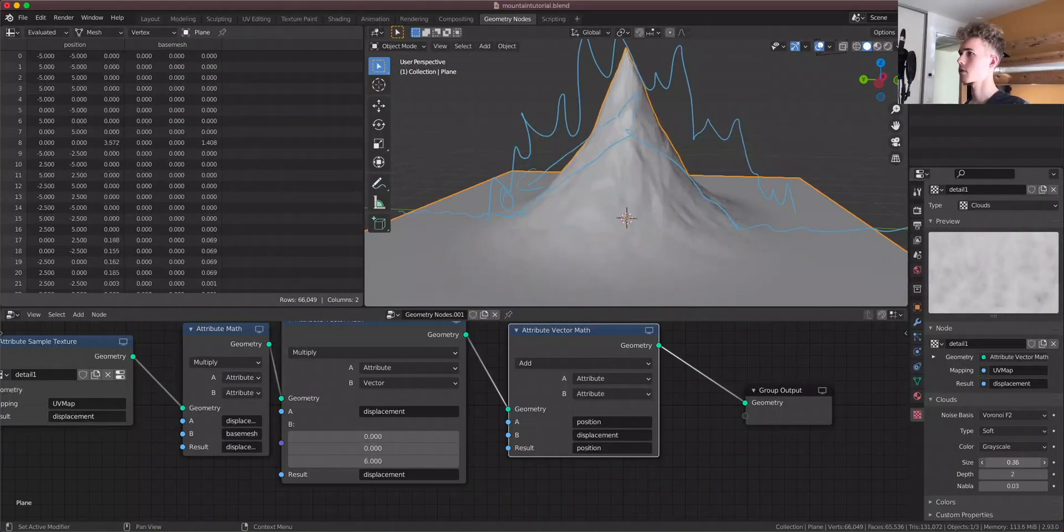
pyautogui.moveTo(717, 243); pyautogui.dragTo(787, 247, button='middle')
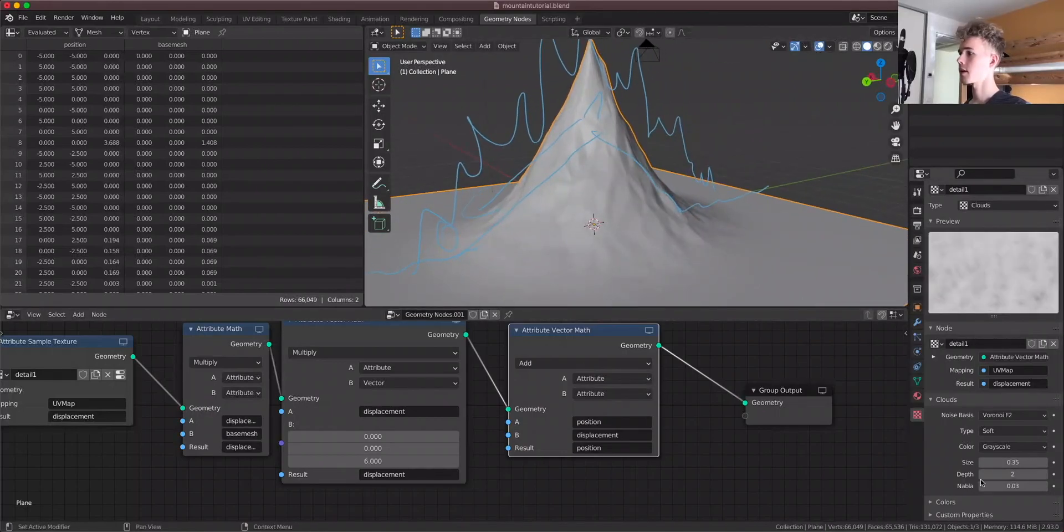
# Enable the detail1 texture's color ramp and move its black stop to position 0.584
pyautogui.click(931, 502)
pyautogui.scroll(-5, 936, 502)
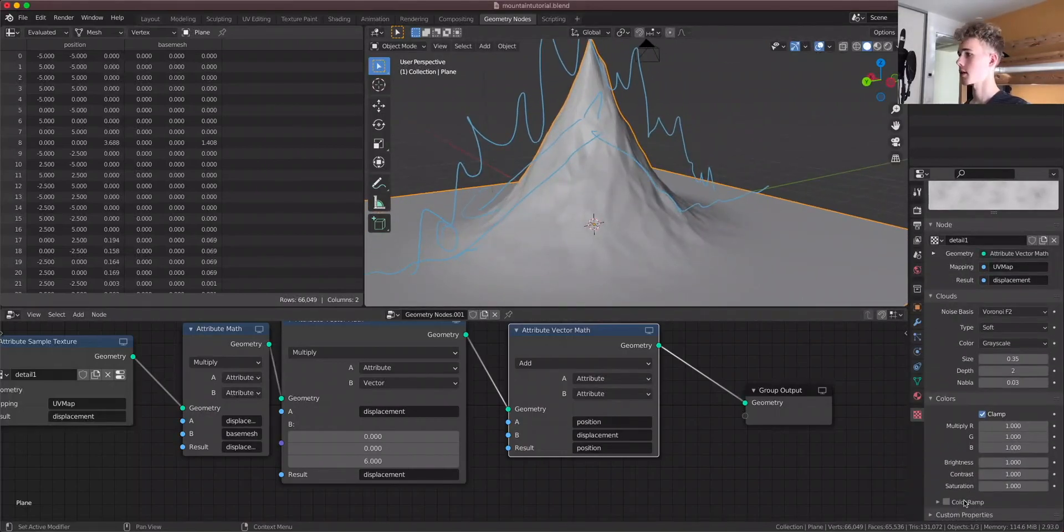
pyautogui.click(945, 502)
pyautogui.click(938, 502)
pyautogui.scroll(-2, 936, 494)
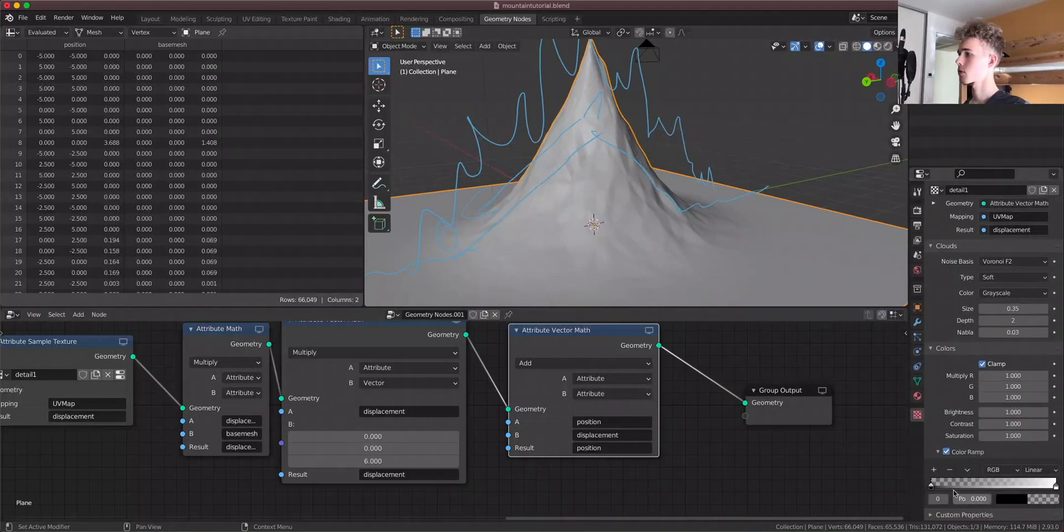
pyautogui.moveTo(979, 482); pyautogui.dragTo(1003, 482)
pyautogui.moveTo(662, 167); pyautogui.dragTo(559, 172, button='middle')
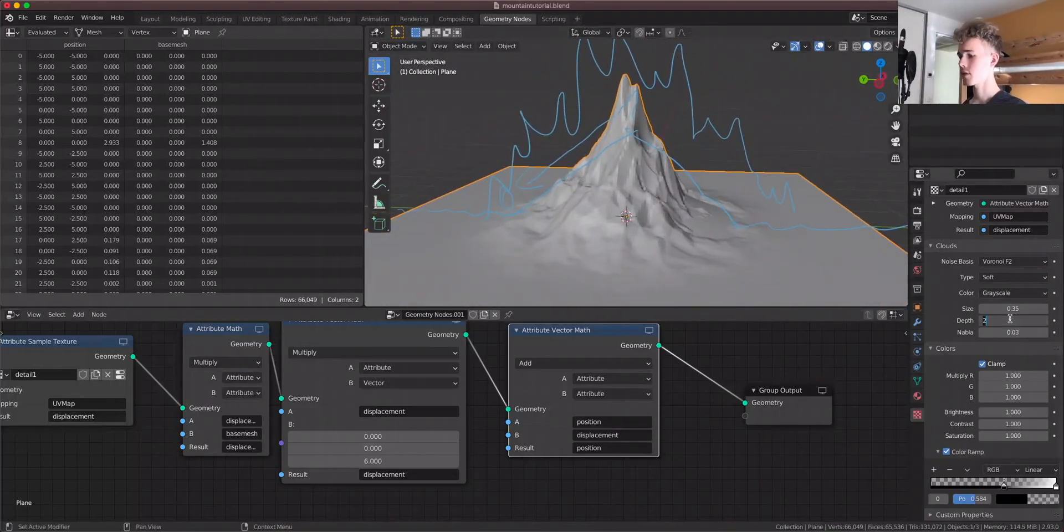
# Set the detail1 texture's depth to 5 and shade the mountain smooth
pyautogui.write('4')
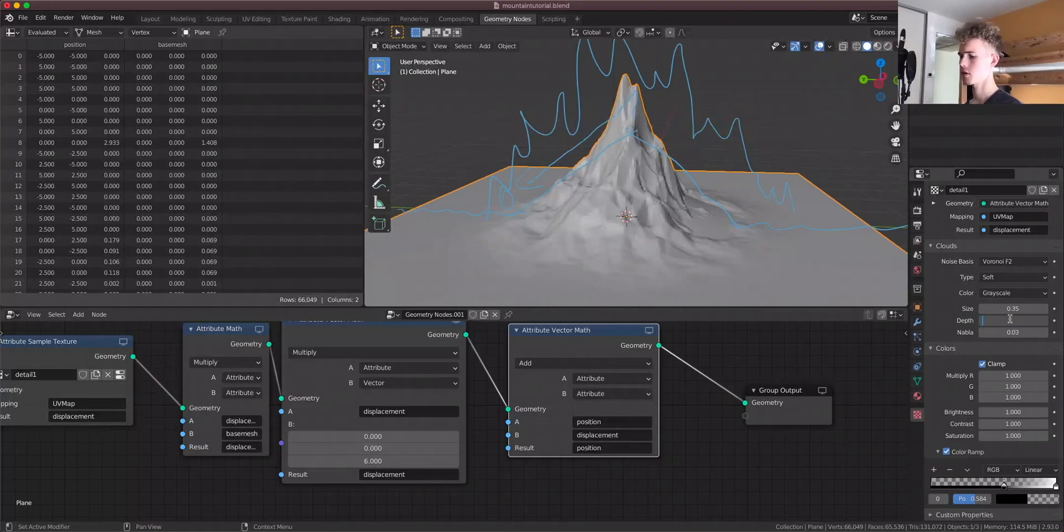
pyautogui.press('Return')
pyautogui.moveTo(713, 235); pyautogui.dragTo(825, 187, button='middle')
pyautogui.rightClick(609, 211)
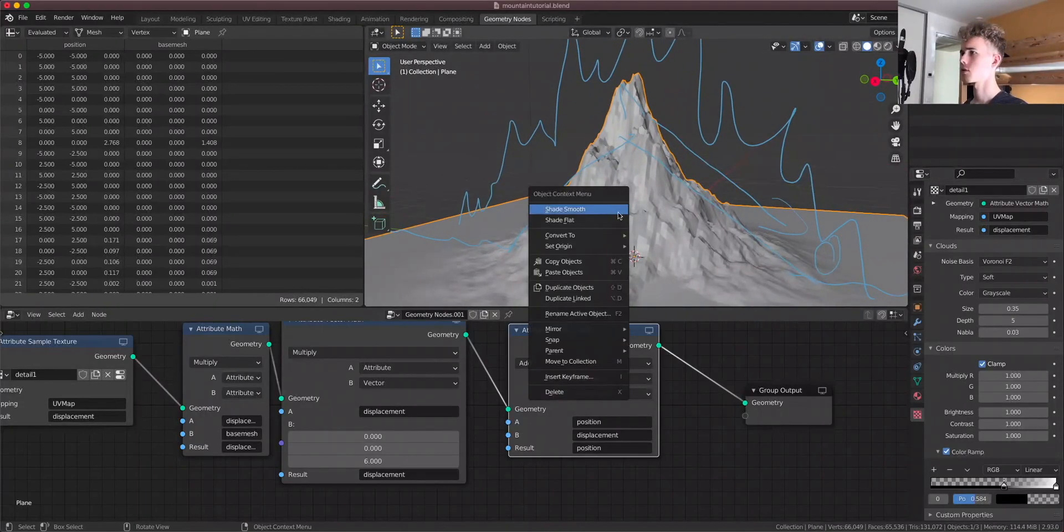
pyautogui.click(620, 210)
pyautogui.moveTo(619, 211); pyautogui.dragTo(959, 213, button='middle')
# Set the modifier's Steepness Z value to 0.68 and readjust the mountain's Height
pyautogui.click(1054, 486)
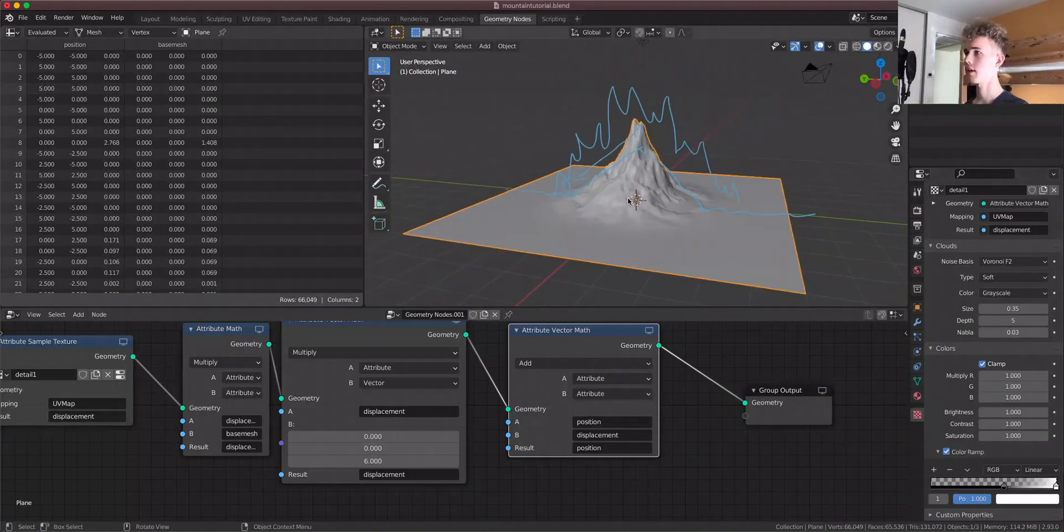
pyautogui.moveTo(628, 200); pyautogui.dragTo(642, 205, button='middle')
pyautogui.click(917, 324)
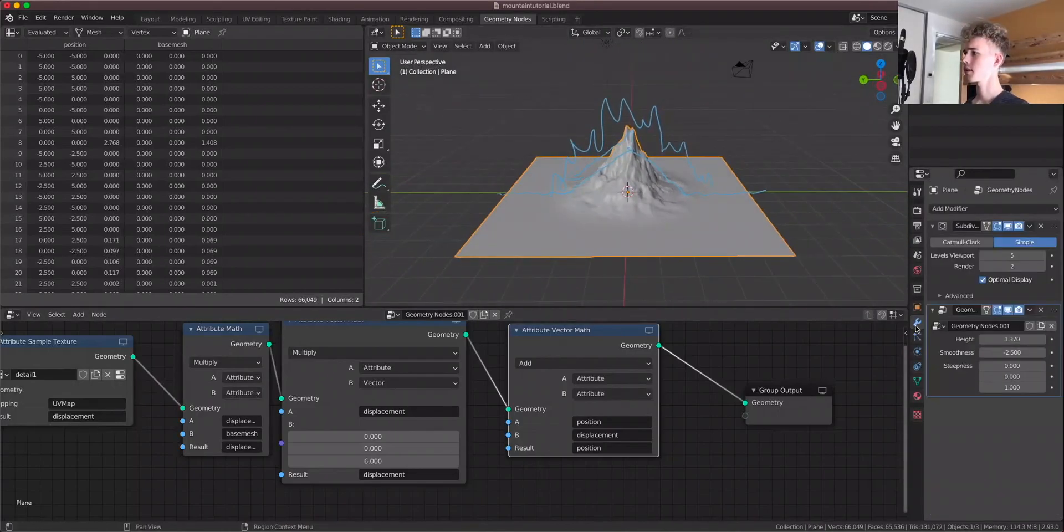
pyautogui.moveTo(1012, 387); pyautogui.dragTo(991, 388)
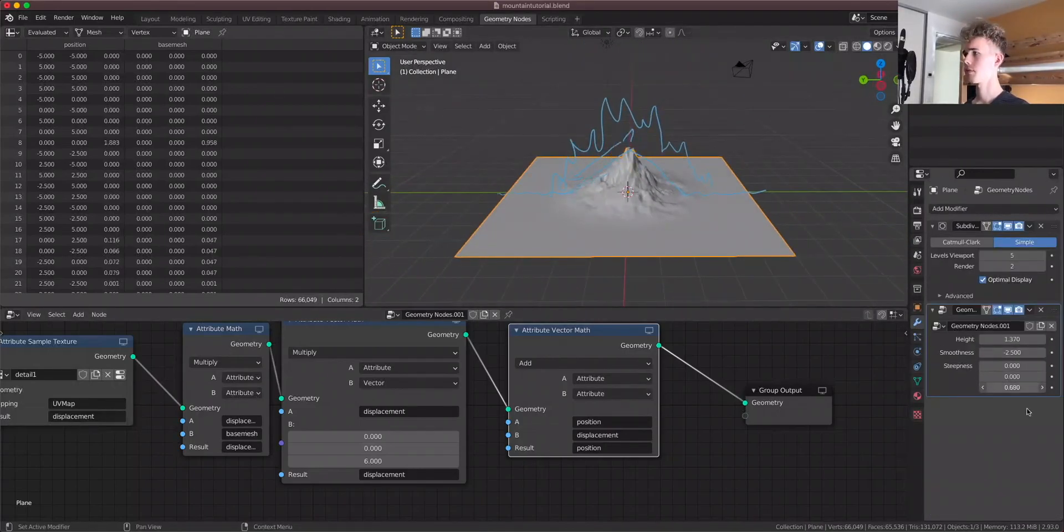
pyautogui.moveTo(1011, 339)
pyautogui.mouseDown()
pyautogui.moveTo(1054, 338)
pyautogui.moveTo(1013, 338)
pyautogui.mouseUp()
# Move the black stop of the detail1 texture's color ramp to position 0.446
pyautogui.moveTo(693, 183); pyautogui.dragTo(663, 183, button='middle')
pyautogui.scroll(6, 747, 219)
pyautogui.scroll(4, 746, 219)
pyautogui.click(916, 414)
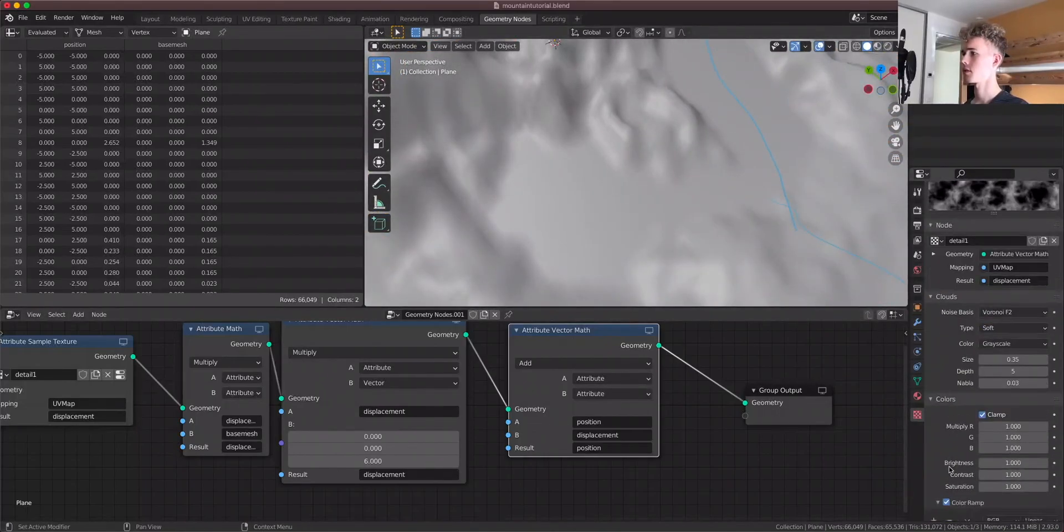
pyautogui.scroll(-1, 964, 472)
pyautogui.moveTo(1006, 487)
pyautogui.mouseDown()
pyautogui.moveTo(976, 485)
pyautogui.moveTo(986, 486)
pyautogui.mouseUp()
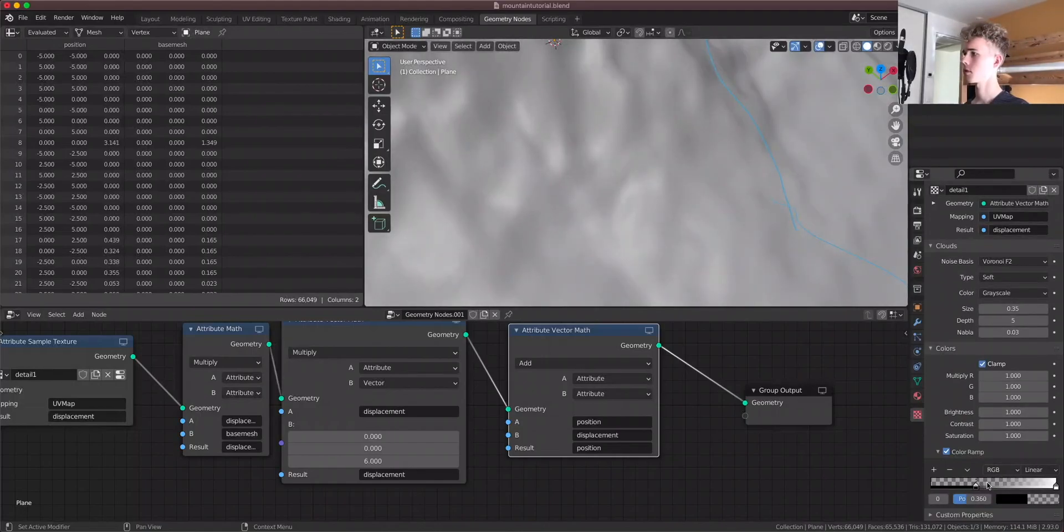
pyautogui.scroll(-6, 804, 194)
pyautogui.moveTo(803, 194); pyautogui.dragTo(380, 147, button='middle')
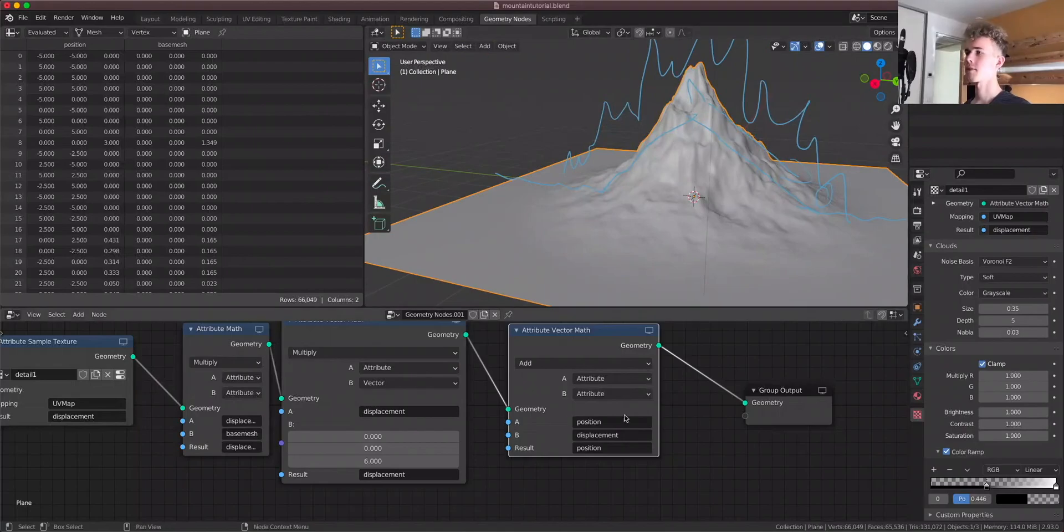
# Join the detail1 sample texture node and the three math nodes after it in a frame labelled "detail level 1"
pyautogui.scroll(-3, 691, 438)
pyautogui.moveTo(281, 352); pyautogui.dragTo(579, 471)
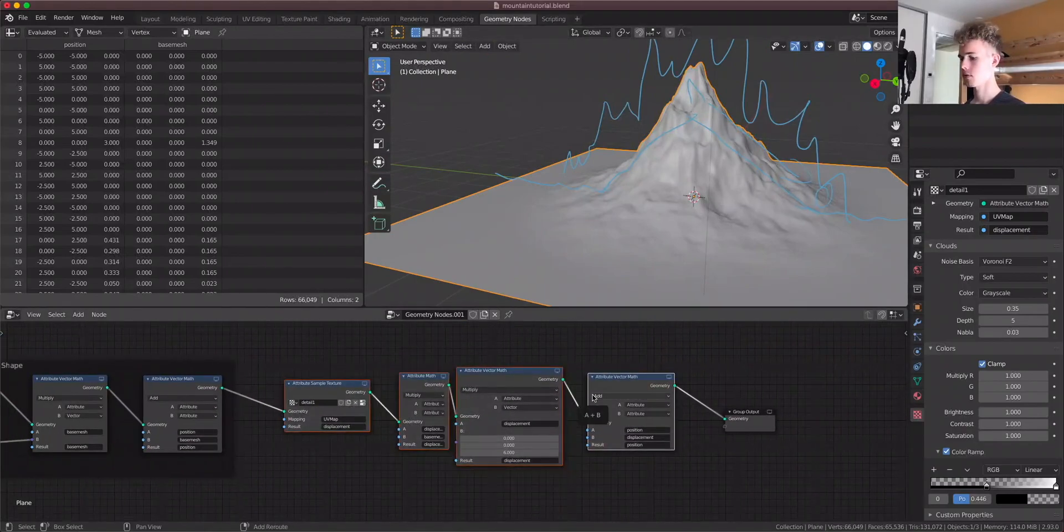
pyautogui.hotkey('ctrl', 'j')
pyautogui.press('n')
pyautogui.doubleClick(853, 356)
pyautogui.write('detail leve')
pyautogui.write('l 1')
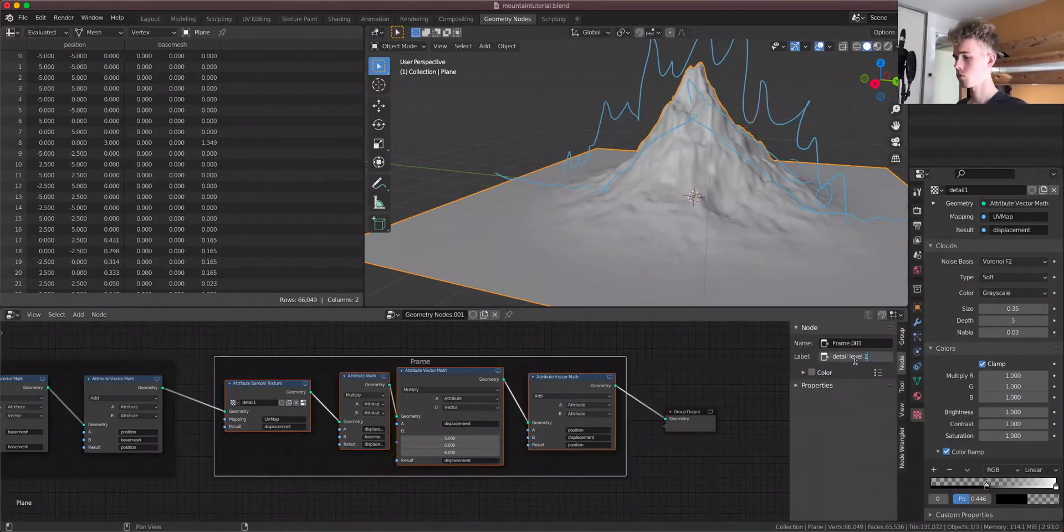
pyautogui.press('Return')
pyautogui.press('n')
# Make room by moving the Group Output node far right of the frame and the Attribute Sample Texture node slightly left
pyautogui.moveTo(787, 411); pyautogui.dragTo(621, 415, button='middle')
pyautogui.moveTo(621, 415); pyautogui.dragTo(896, 417)
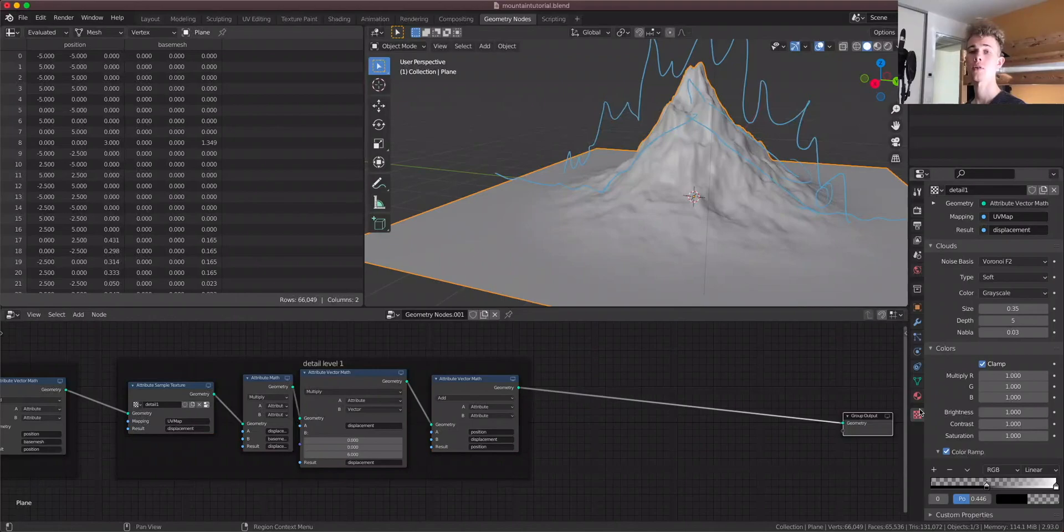
pyautogui.moveTo(506, 379); pyautogui.dragTo(568, 369, button='middle')
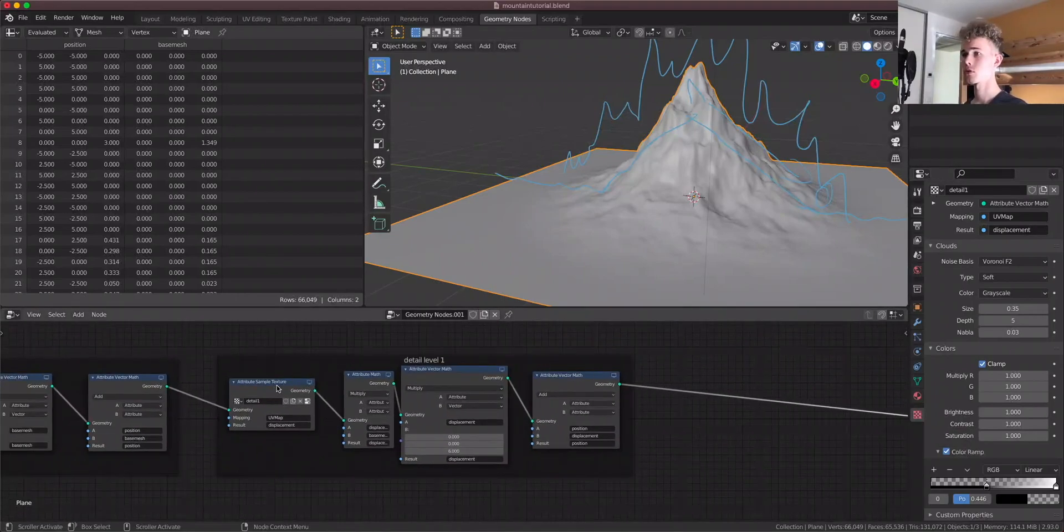
pyautogui.moveTo(277, 388); pyautogui.dragTo(271, 388)
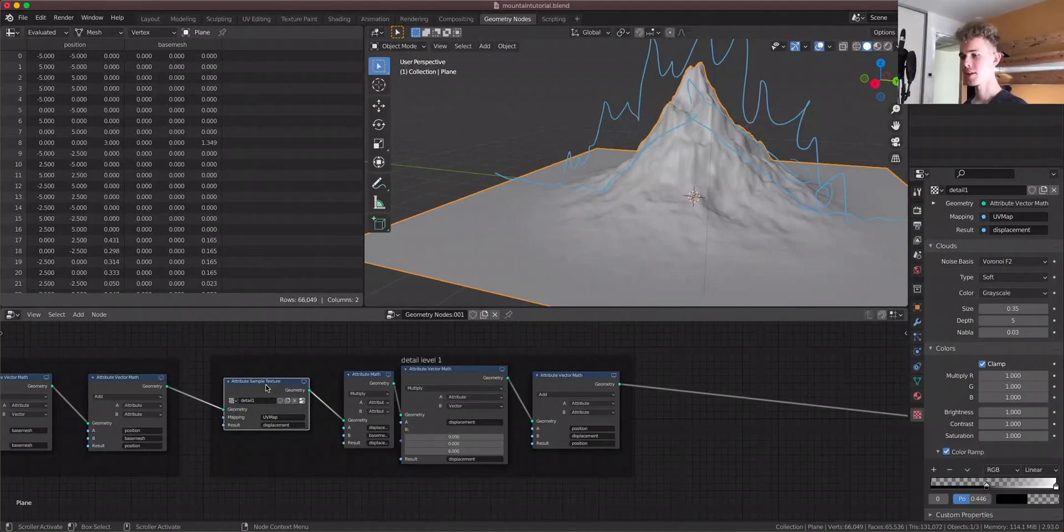
# Duplicate the Attribute Sample Texture node directly after the original and set the copy's result attribute to displacement2
pyautogui.hotkey('shift', 'd')
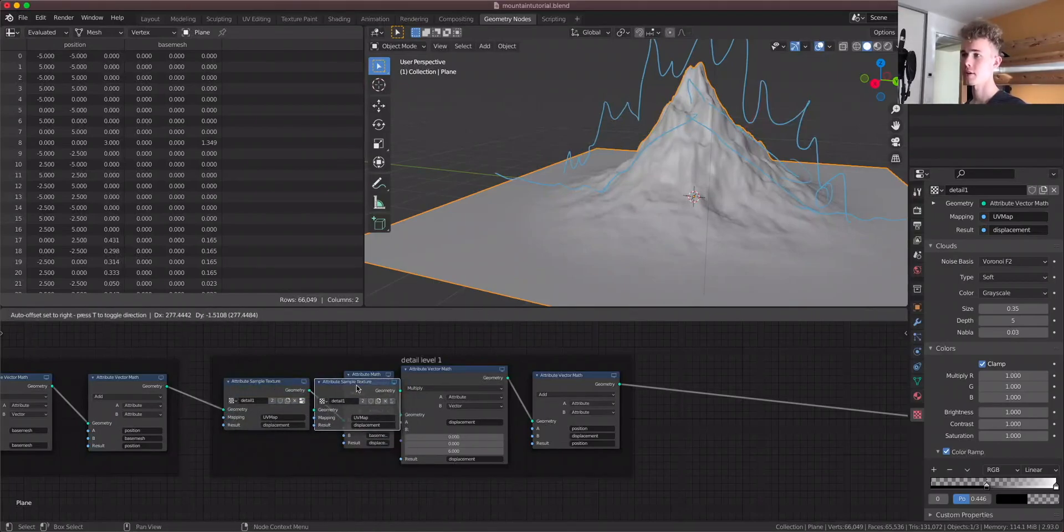
pyautogui.click(325, 425)
pyautogui.scroll(4, 249, 457)
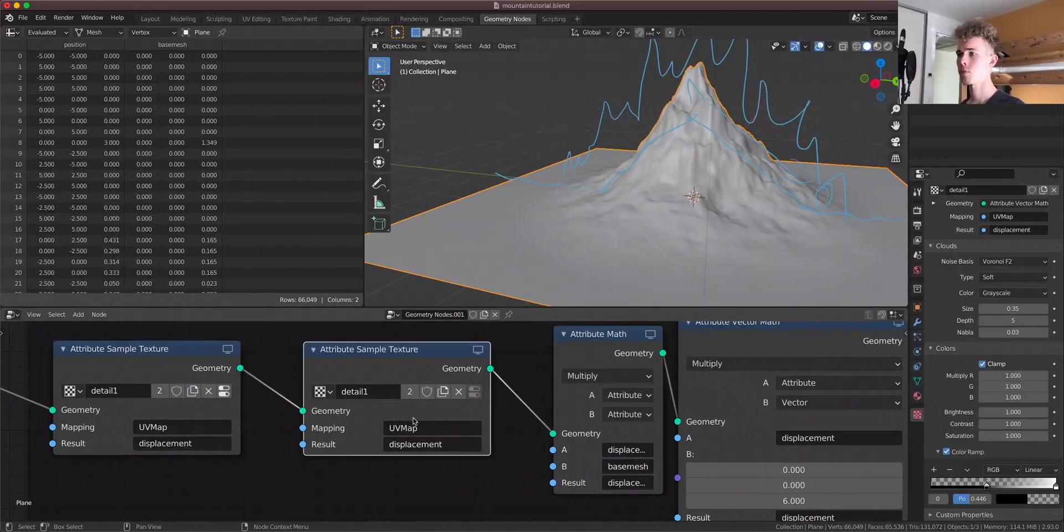
pyautogui.click(452, 445)
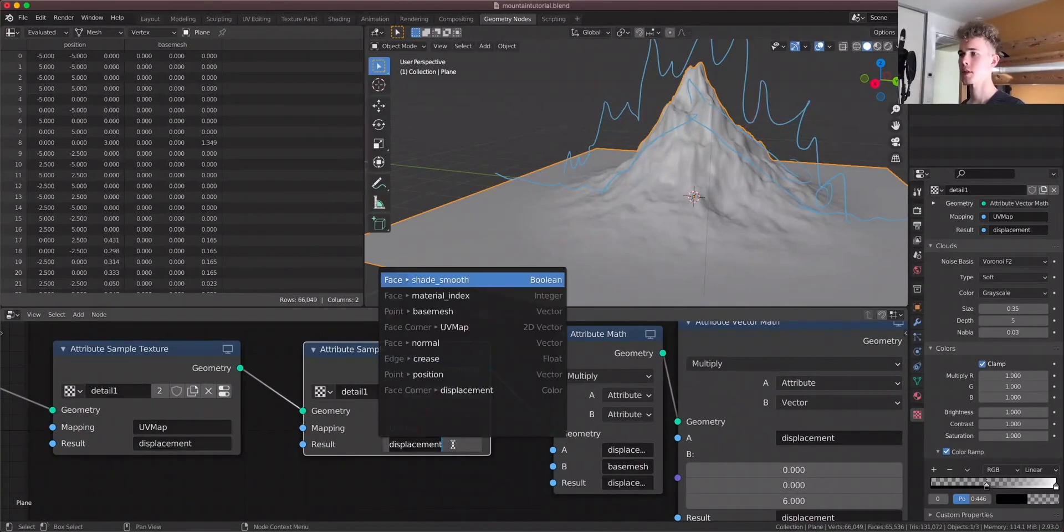
pyautogui.write('2')
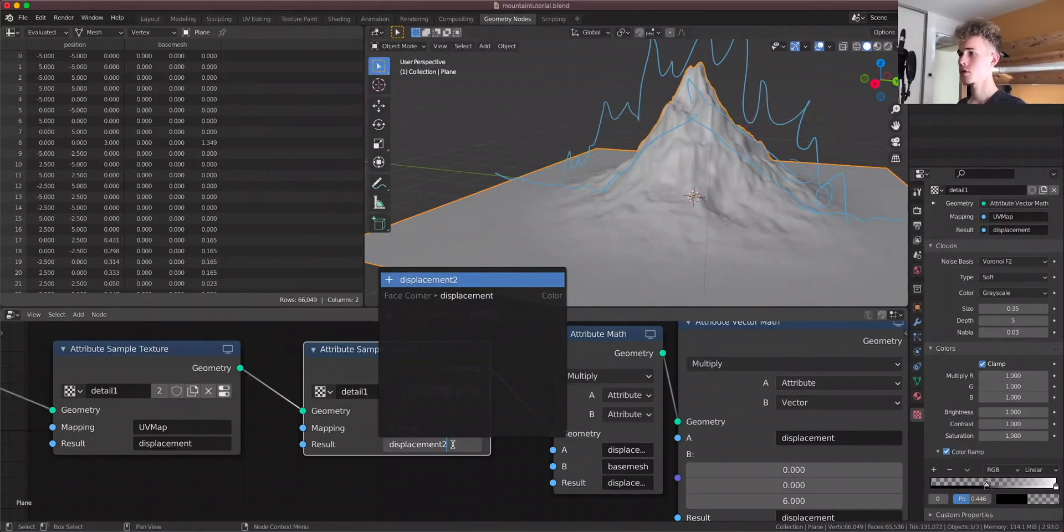
pyautogui.press('Return')
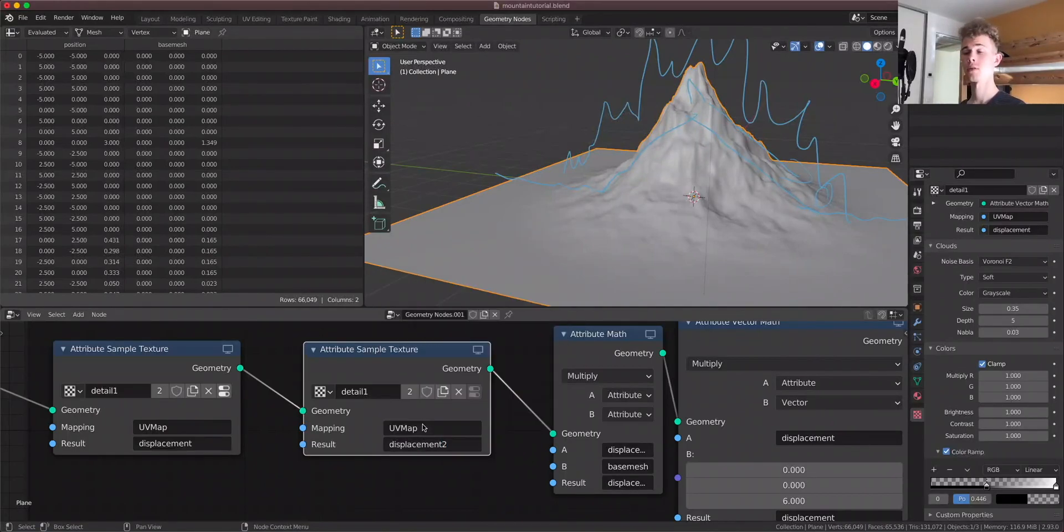
# Make the duplicated node's texture a single-user copy and rename it detail2
pyautogui.click(408, 392)
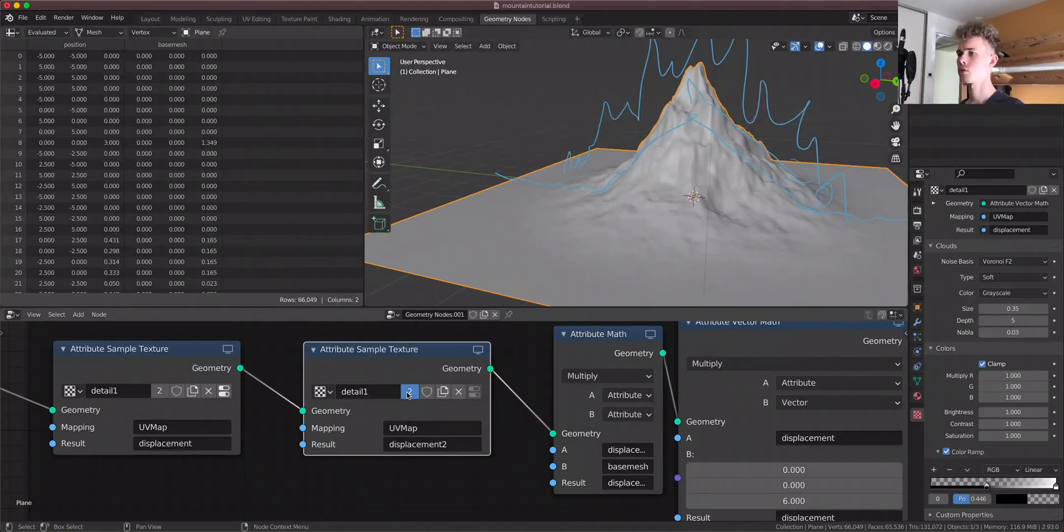
pyautogui.click(368, 392)
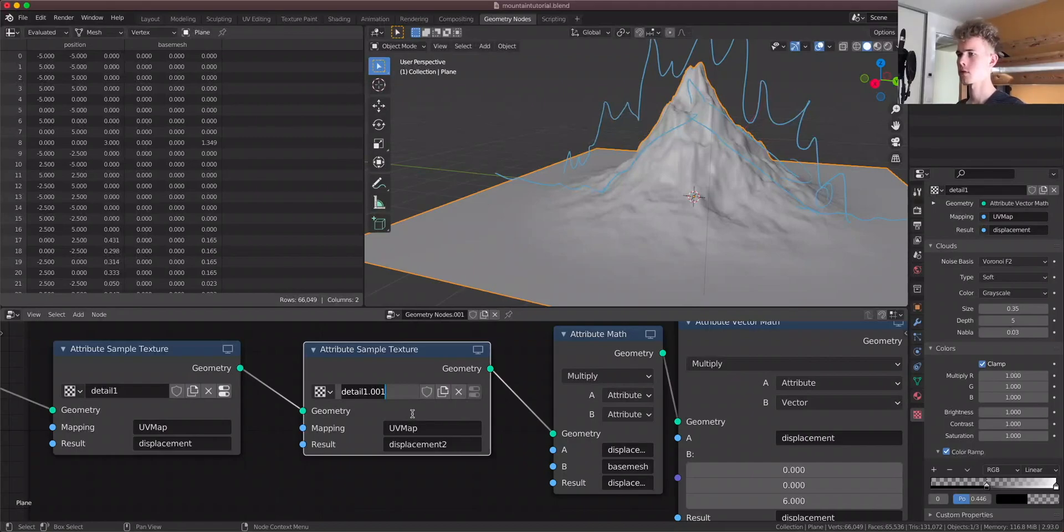
pyautogui.write('de')
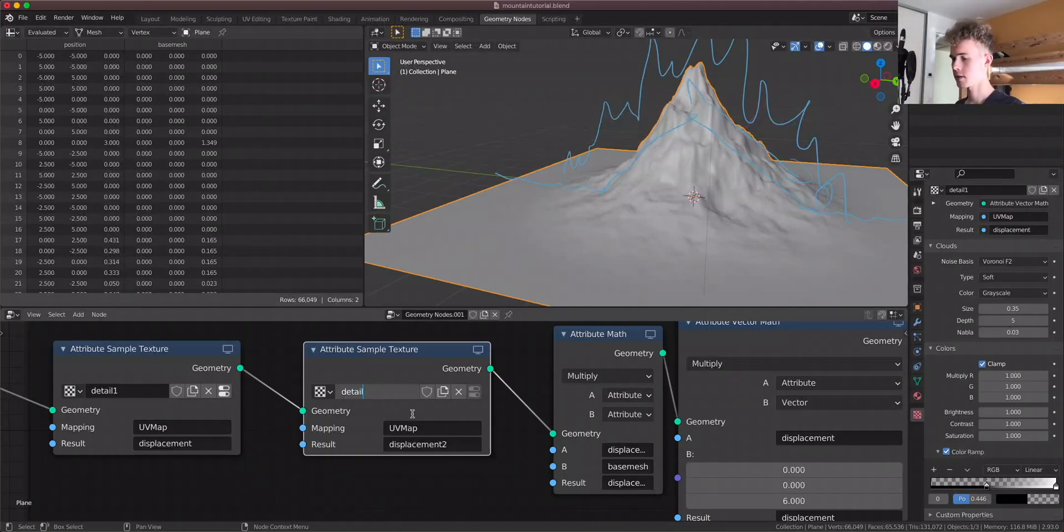
pyautogui.press('Return')
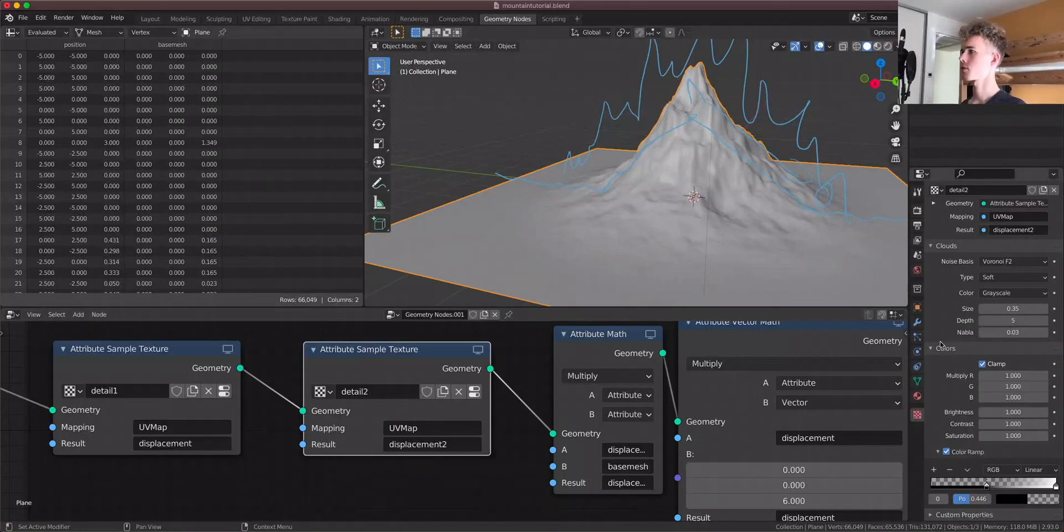
pyautogui.scroll(6, 936, 328)
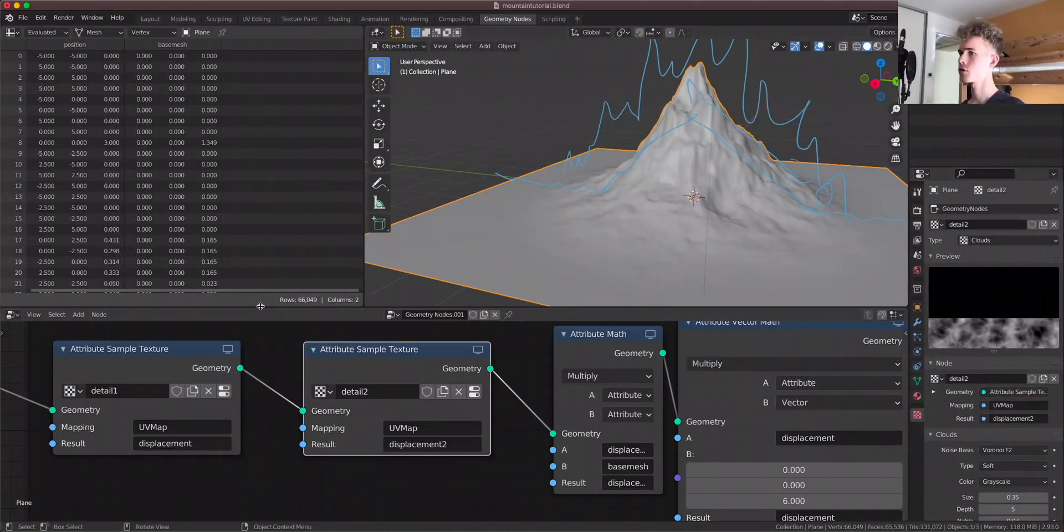
pyautogui.click(188, 366)
pyautogui.click(349, 373)
pyautogui.scroll(-3, 271, 430)
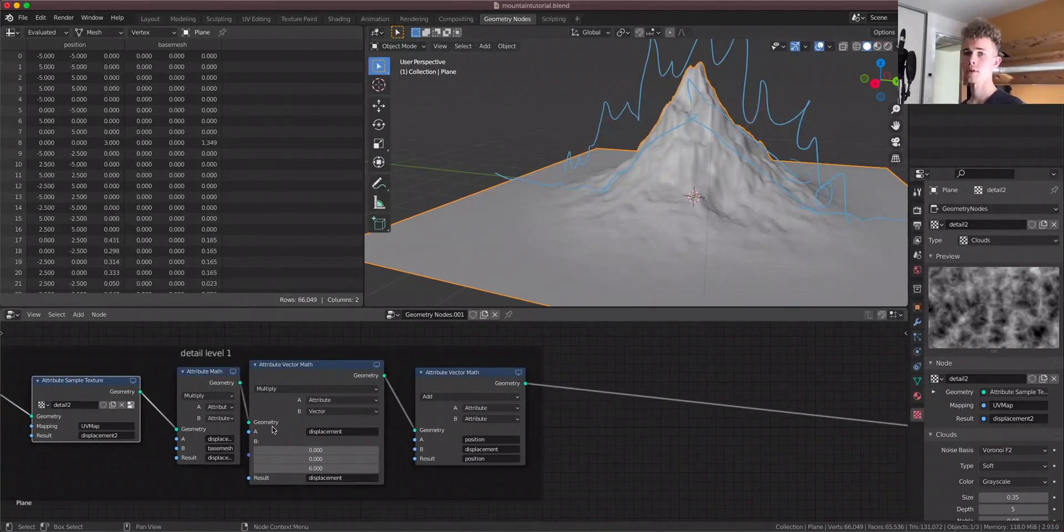
# Add an Attribute Vector Math node on the link between the detail level 1 frame and Group Output
pyautogui.hscroll(3, 561, 430)
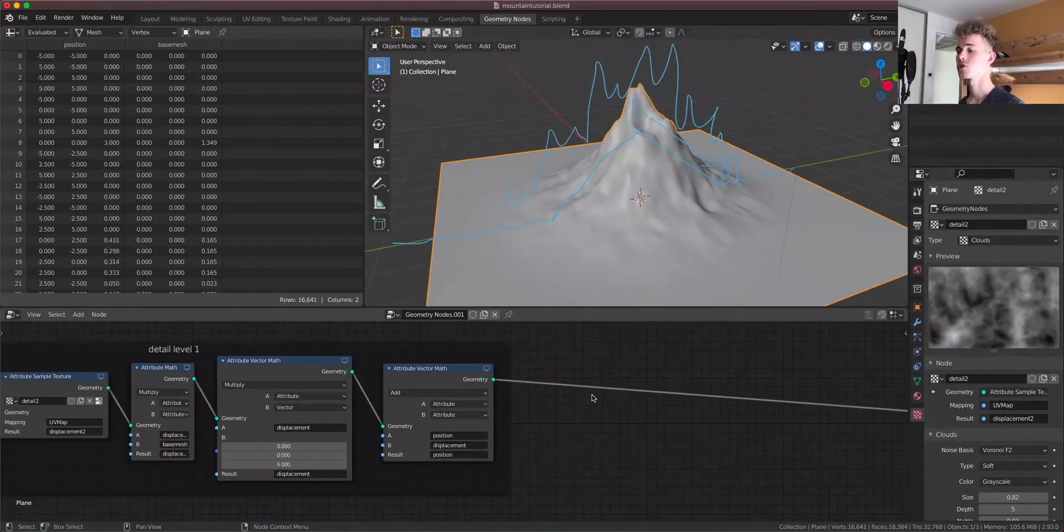
pyautogui.scroll(1, 503, 415)
pyautogui.hscroll(4, 503, 416)
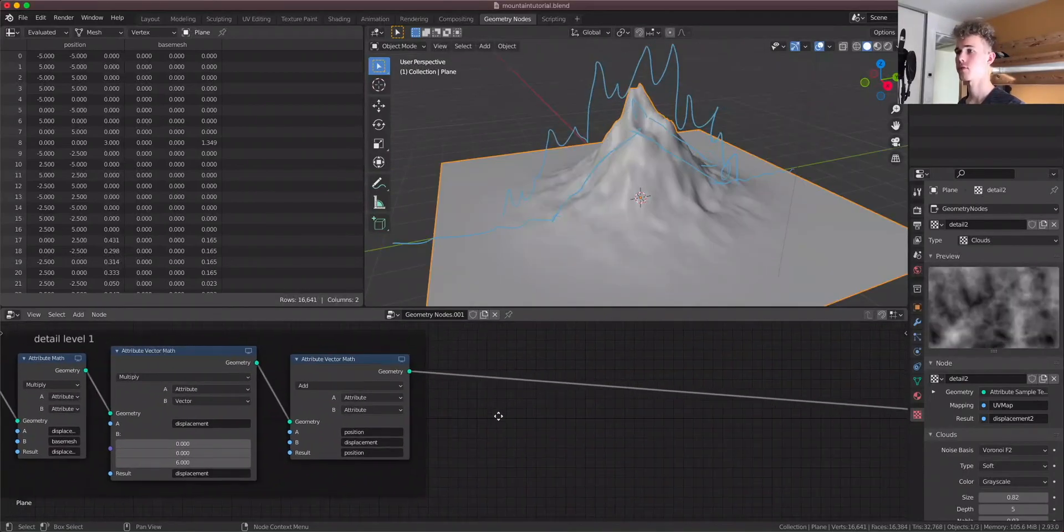
pyautogui.click(343, 364)
pyautogui.click(584, 359)
pyautogui.hotkey('shift', 'a')
pyautogui.moveTo(585, 357)
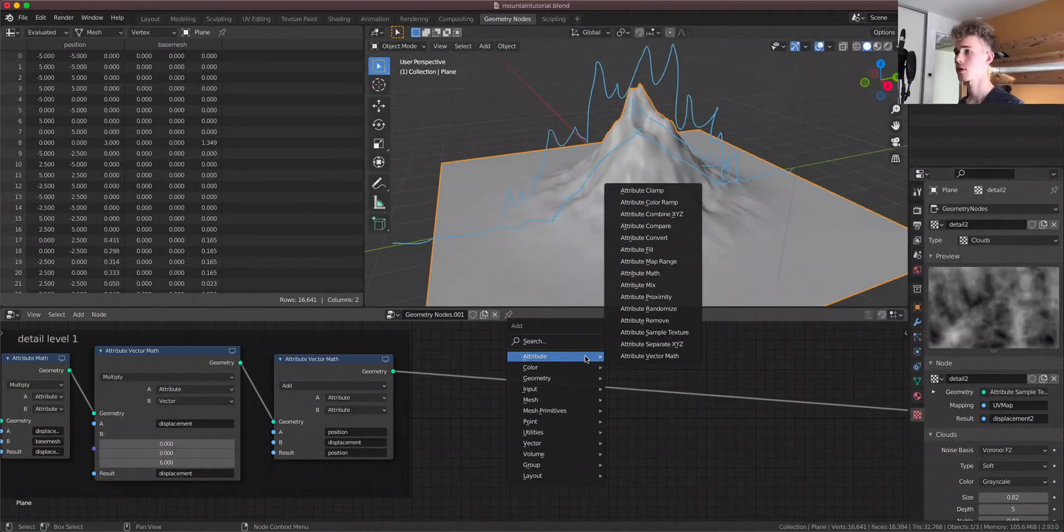
pyautogui.click(683, 357)
pyautogui.click(710, 374)
# Set the new Add node to add displacement2 to position and store the result in position
pyautogui.click(730, 432)
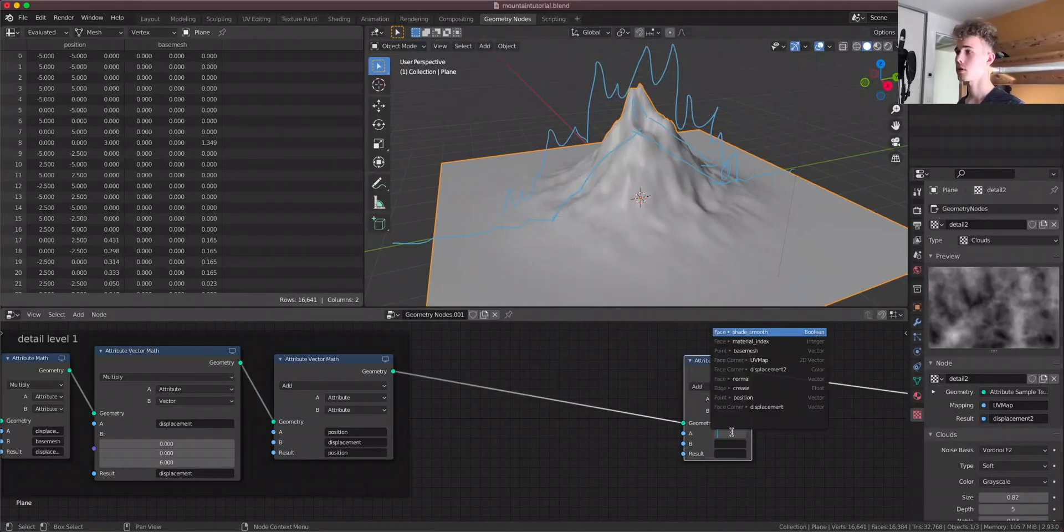
pyautogui.click(751, 397)
pyautogui.click(728, 444)
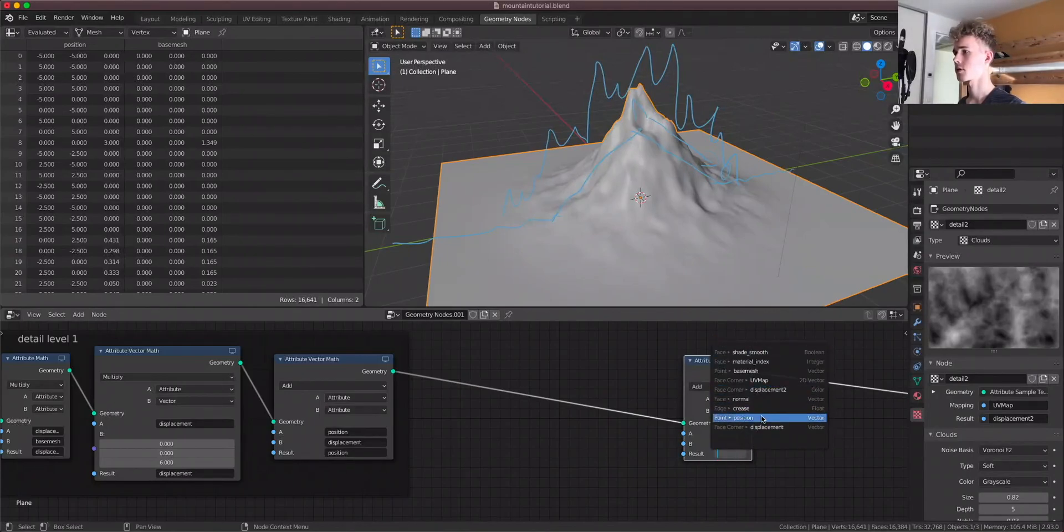
pyautogui.click(761, 418)
pyautogui.moveTo(626, 233); pyautogui.dragTo(749, 232, button='middle')
pyautogui.moveTo(741, 361); pyautogui.dragTo(752, 363)
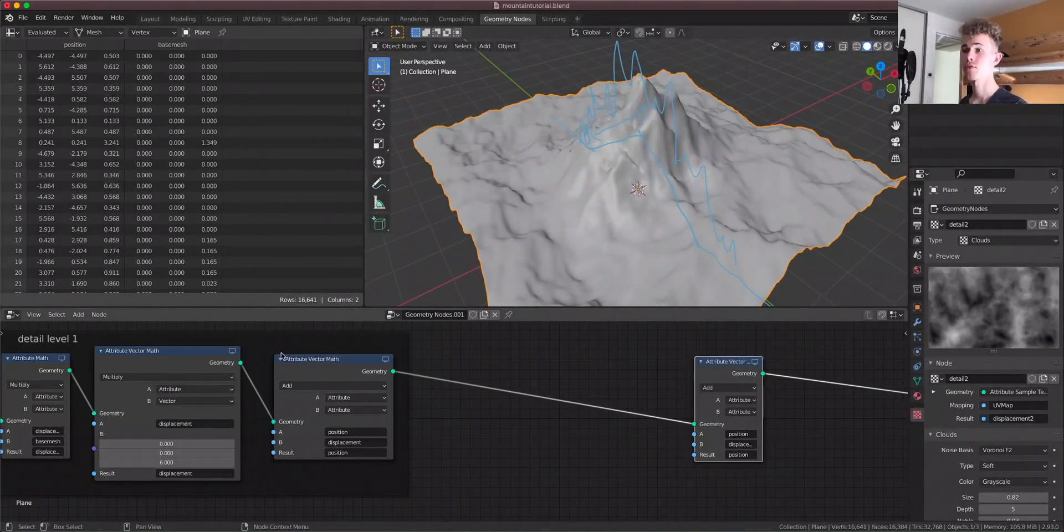
# Insert another Attribute Vector Math node before the new Add node and set its operation to Multiply
pyautogui.hotkey('shift', 'a')
pyautogui.moveTo(554, 354)
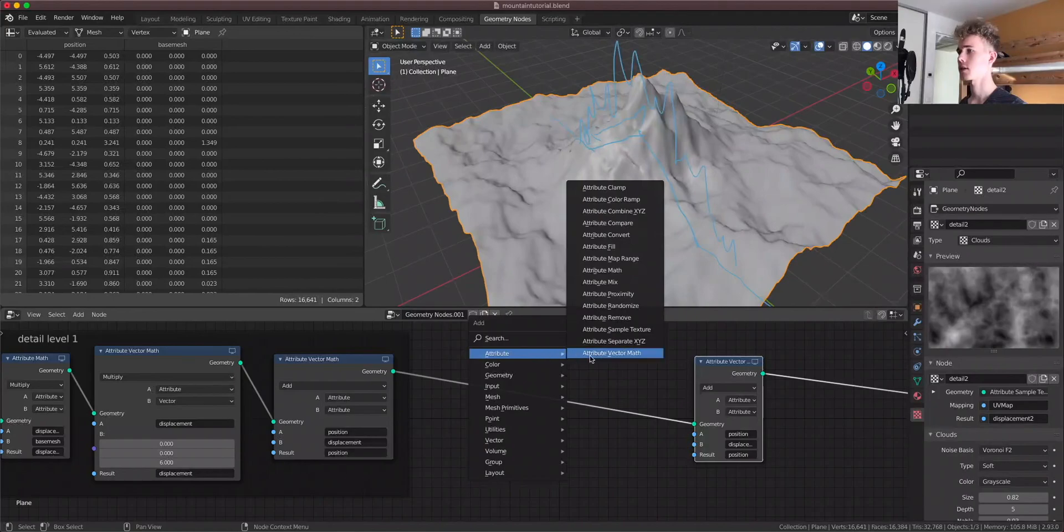
pyautogui.click(622, 359)
pyautogui.click(620, 362)
pyautogui.click(619, 384)
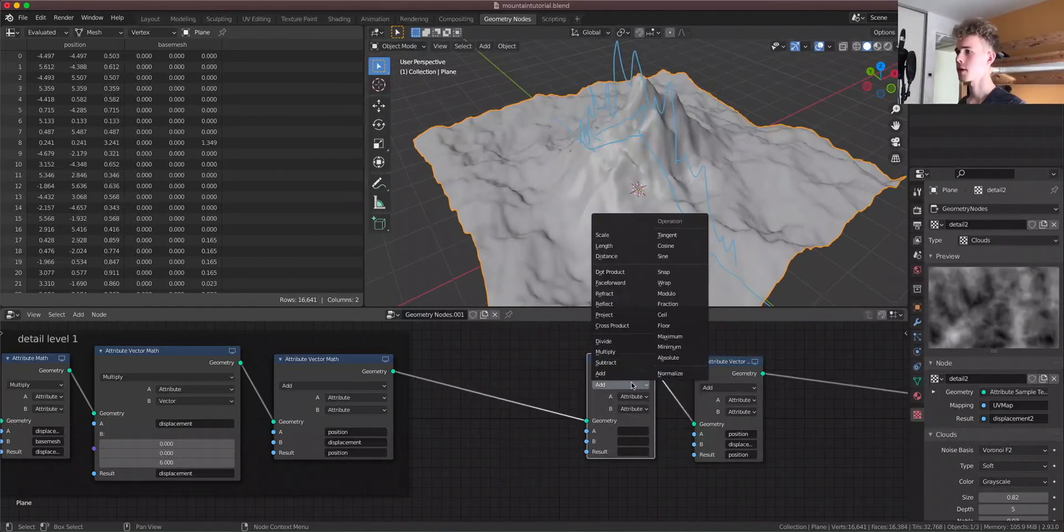
pyautogui.click(605, 351)
# Set the new Multiply node's A attribute to displacement2 and switch its B input type to Vector
pyautogui.click(634, 431)
pyautogui.click(633, 441)
pyautogui.click(668, 415)
pyautogui.click(633, 431)
pyautogui.click(633, 431)
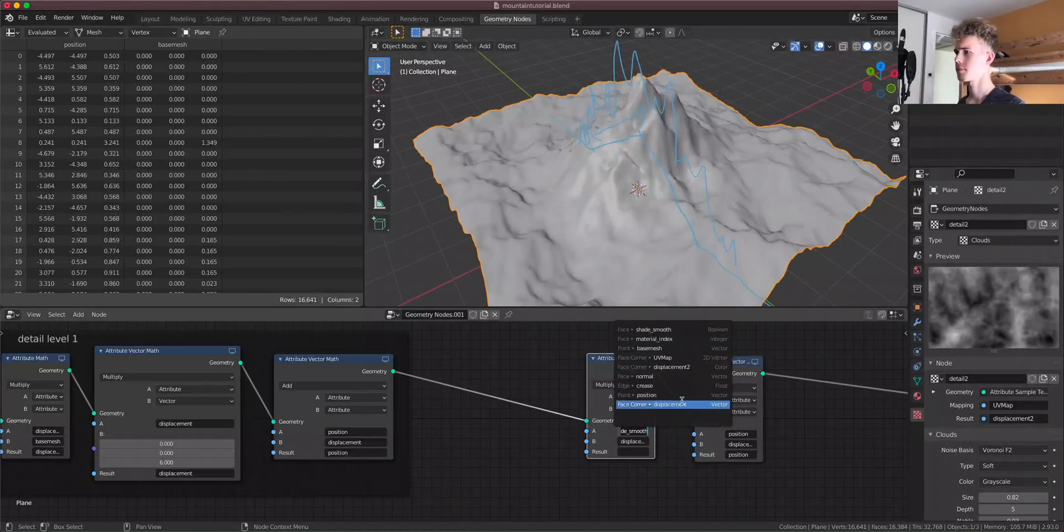
pyautogui.click(681, 376)
pyautogui.click(633, 441)
pyautogui.click(664, 366)
pyautogui.click(634, 442)
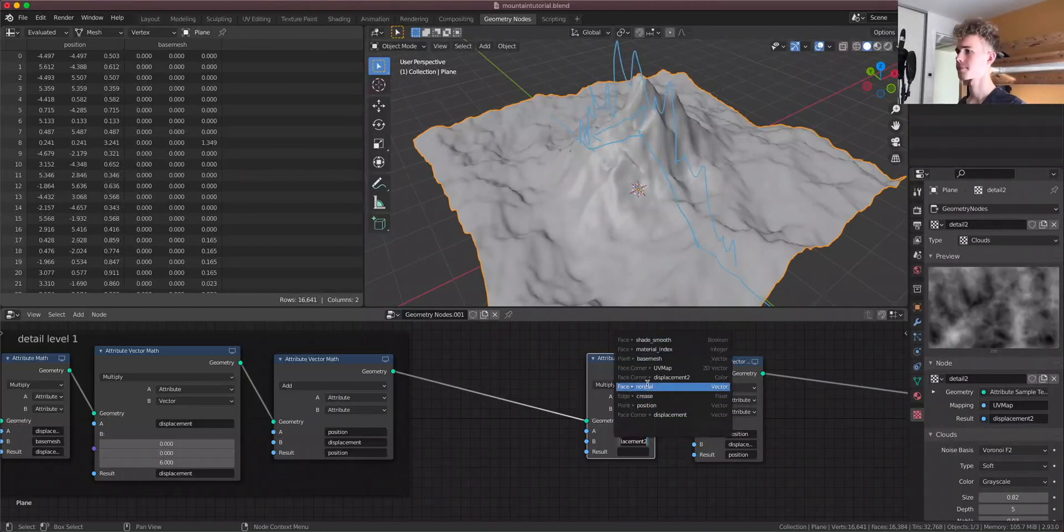
pyautogui.click(633, 409)
pyautogui.click(641, 431)
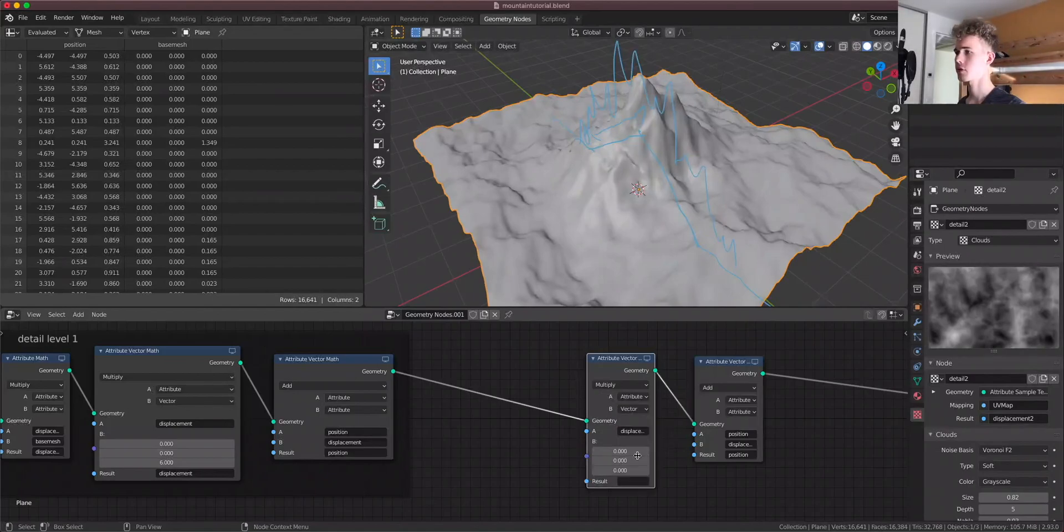
# Store the new vector Multiply node's result in displacement2 and set its B vector's Z value to 1
pyautogui.click(635, 480)
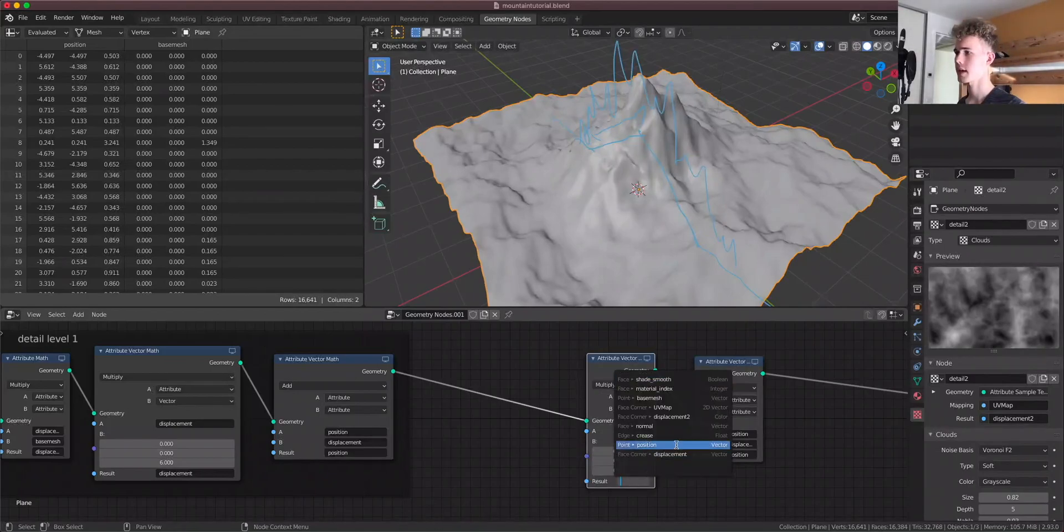
pyautogui.click(672, 416)
pyautogui.click(624, 470)
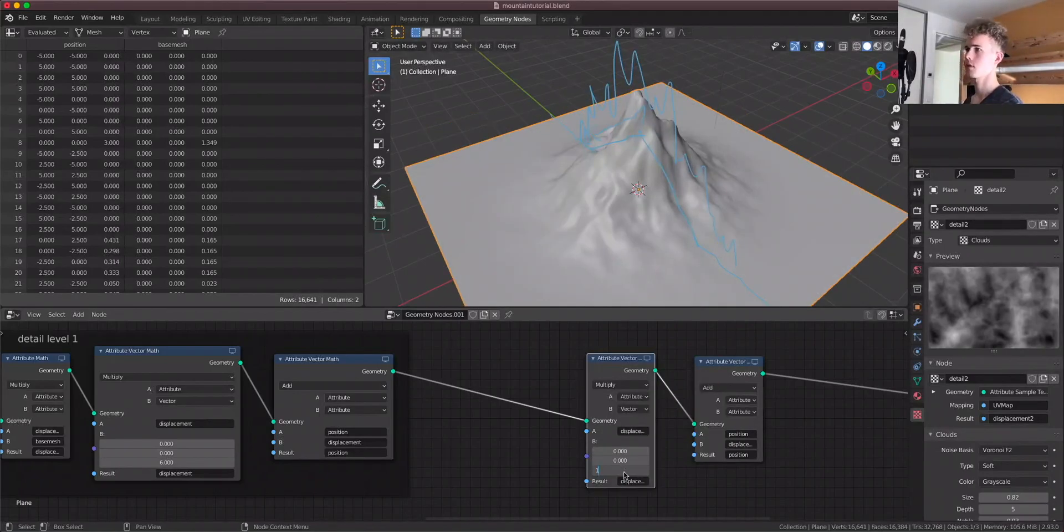
pyautogui.write('1')
pyautogui.press('Return')
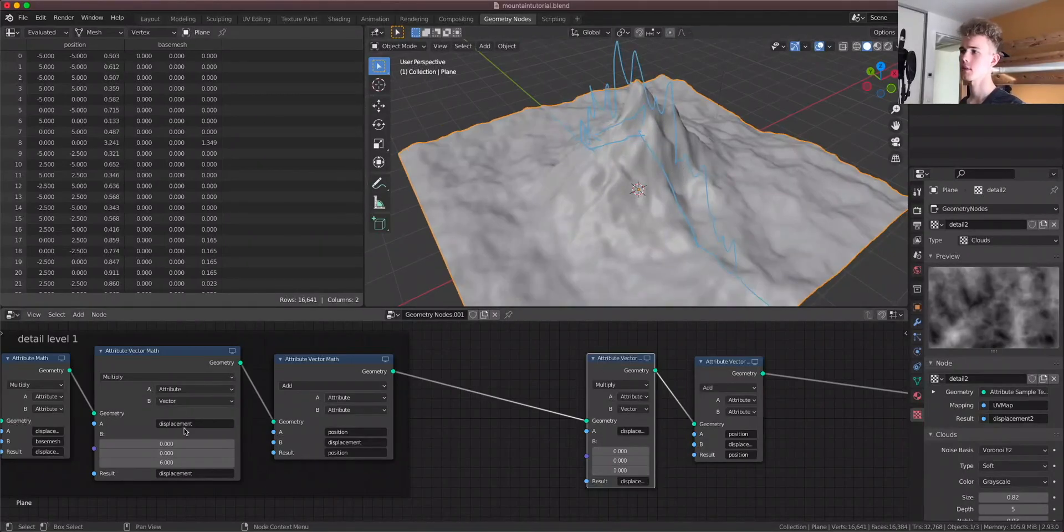
# Try a Z value of 6 on the new vector Multiply node, muting and unmuting the node to compare the terrain
pyautogui.click(615, 470)
pyautogui.write('6')
pyautogui.press('Return')
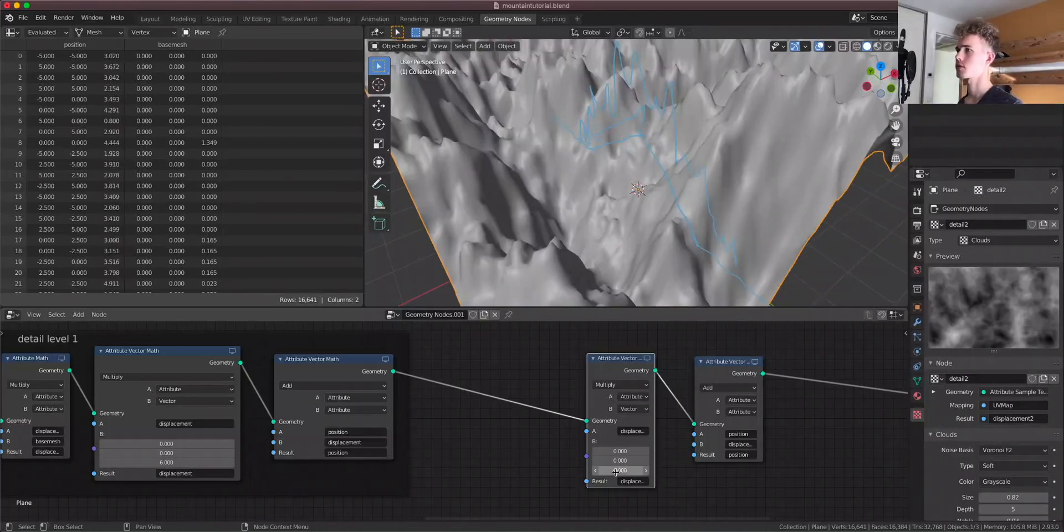
pyautogui.scroll(-7, 700, 198)
pyautogui.moveTo(693, 205); pyautogui.dragTo(654, 233, button='middle')
pyautogui.press('m')
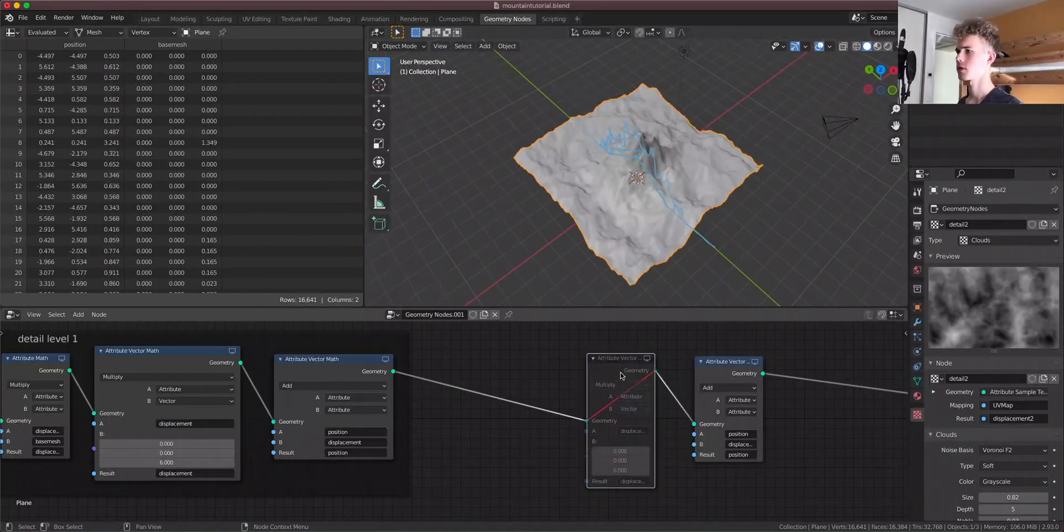
pyautogui.scroll(2, 620, 375)
pyautogui.scroll(-1, 486, 403)
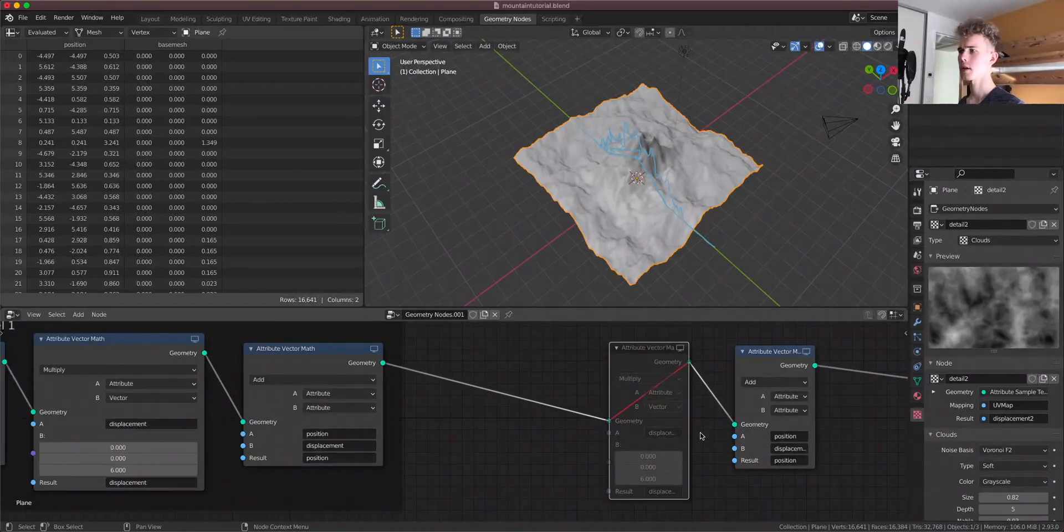
pyautogui.press('m')
# Set the new vector Multiply node's Z value back to 1 and review the detail level 1 node chain
pyautogui.click(651, 478)
pyautogui.write('1')
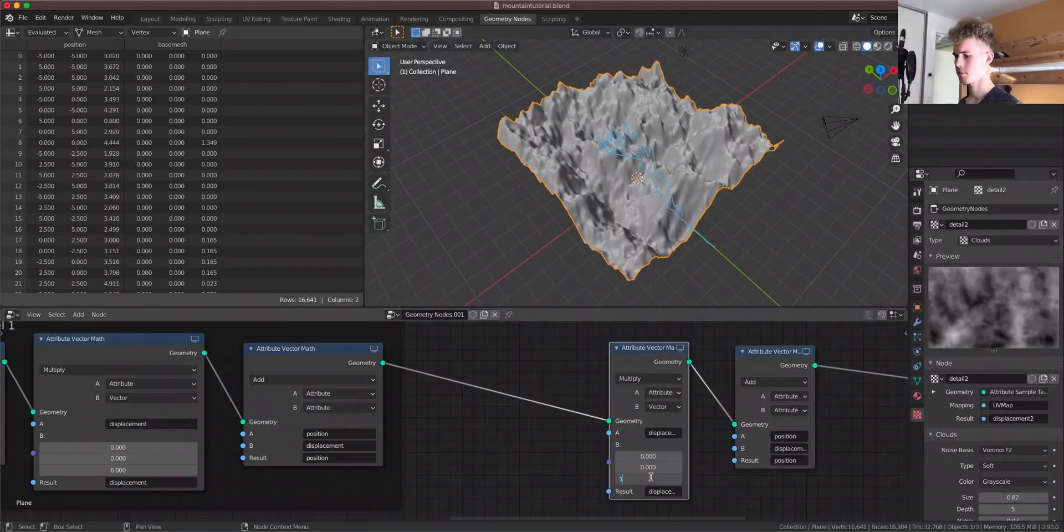
pyautogui.press('Return')
pyautogui.moveTo(458, 427); pyautogui.dragTo(652, 414, button='middle')
pyautogui.moveTo(172, 470); pyautogui.dragTo(290, 459, button='middle')
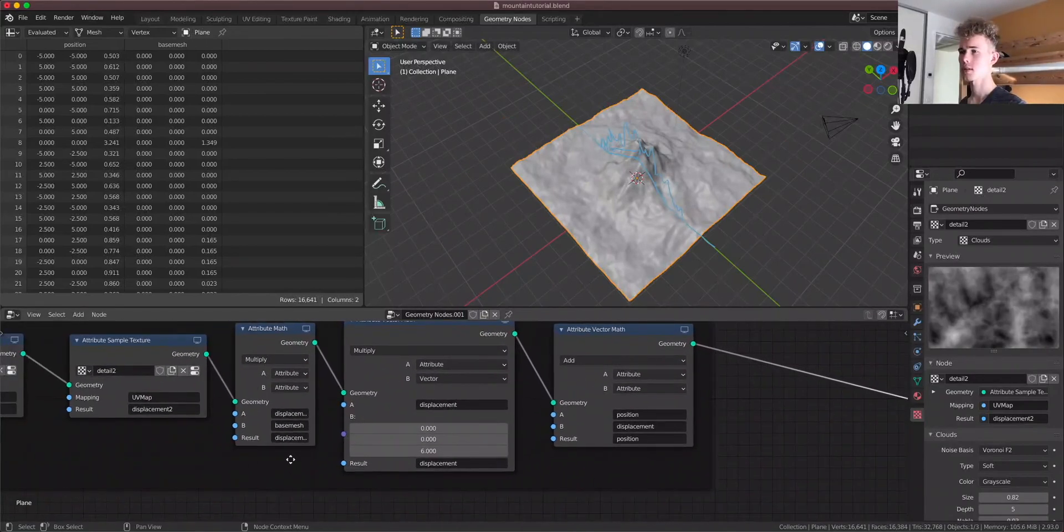
pyautogui.moveTo(334, 373); pyautogui.dragTo(223, 394, button='middle')
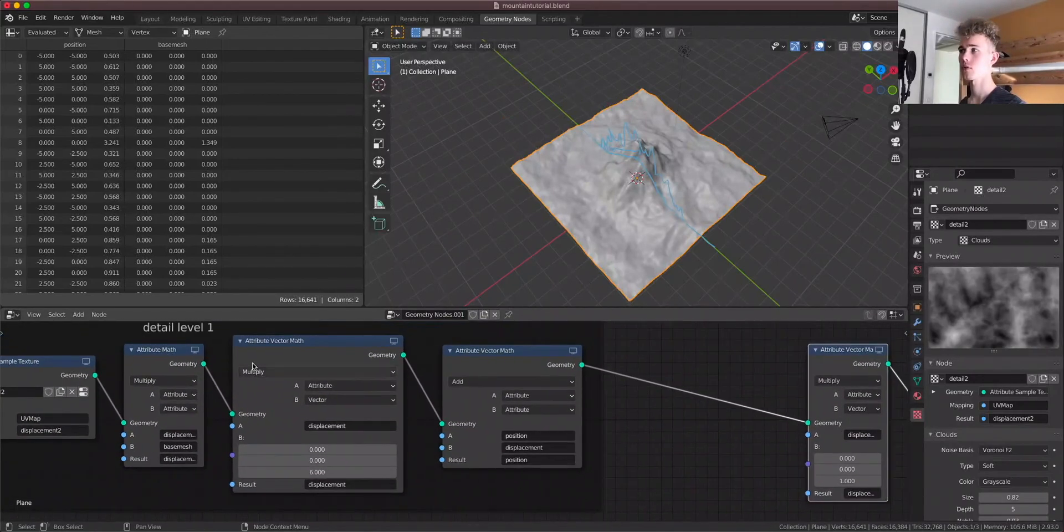
pyautogui.moveTo(634, 245); pyautogui.dragTo(698, 188, button='middle')
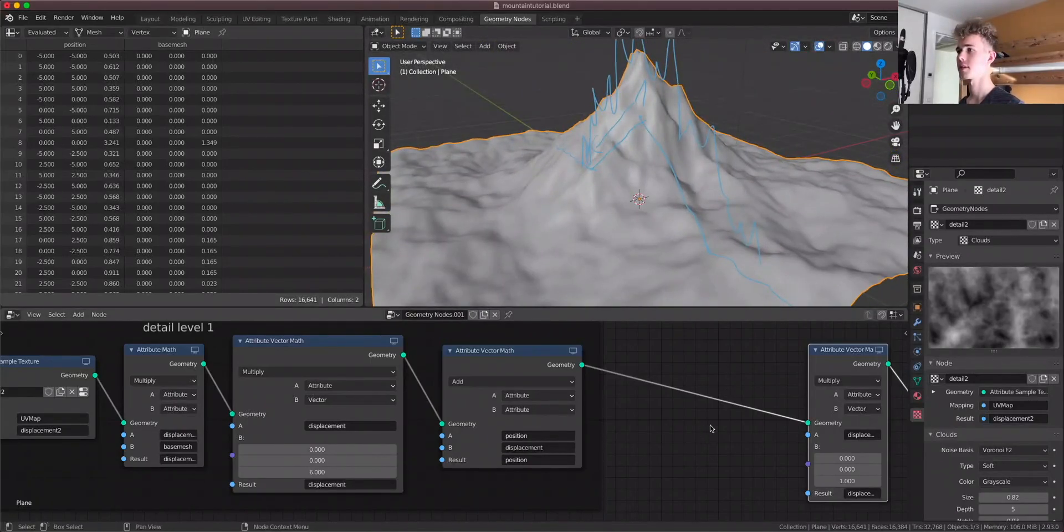
# Insert an Attribute Math node between the detail level 1 frame and the new vector Multiply node, with its operation set to Multiply
pyautogui.scroll(-3, 636, 415)
pyautogui.hotkey('shift', 'a')
pyautogui.moveTo(628, 342)
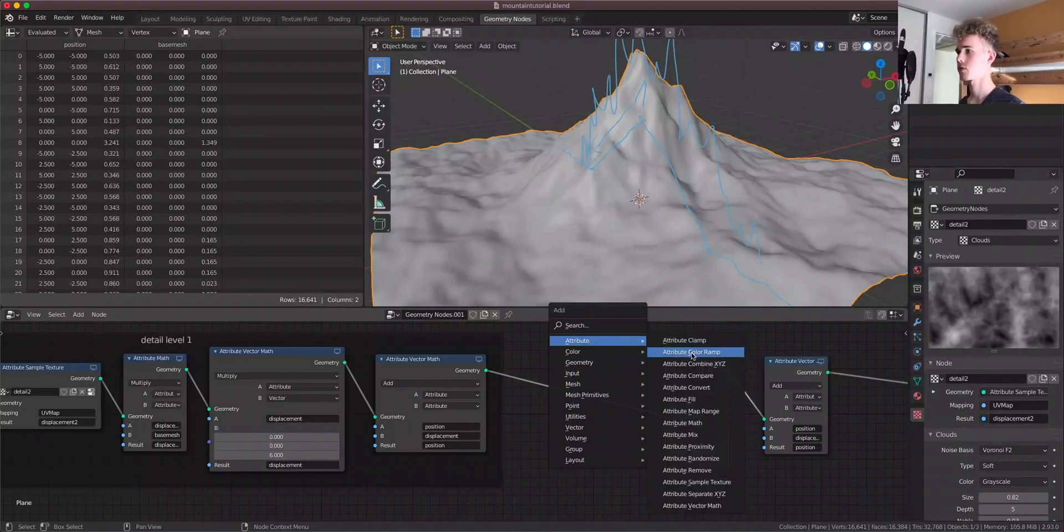
pyautogui.click(690, 423)
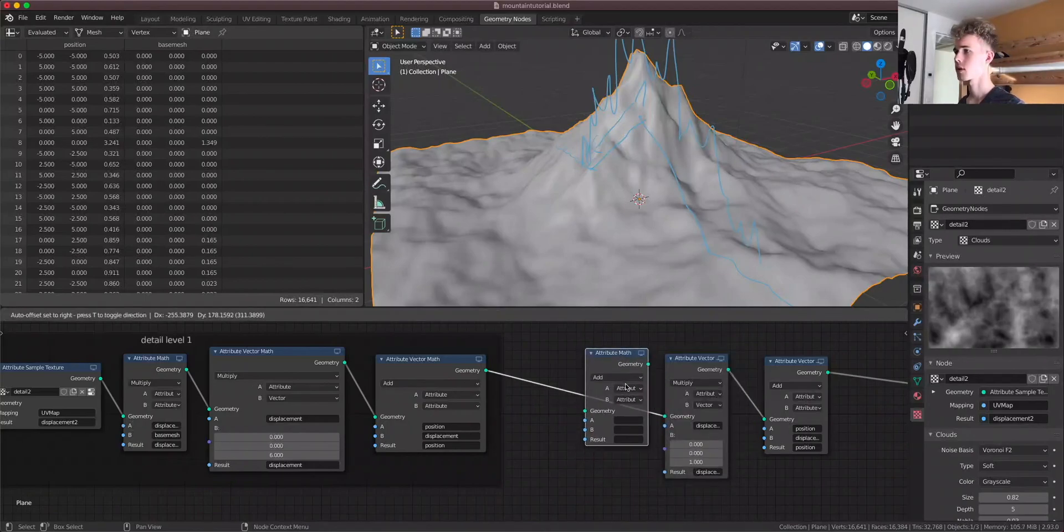
pyautogui.click(570, 344)
pyautogui.click(596, 377)
pyautogui.click(594, 421)
# Set the new Attribute Math node's A input to displacement2 and its B input to basemesh
pyautogui.click(609, 420)
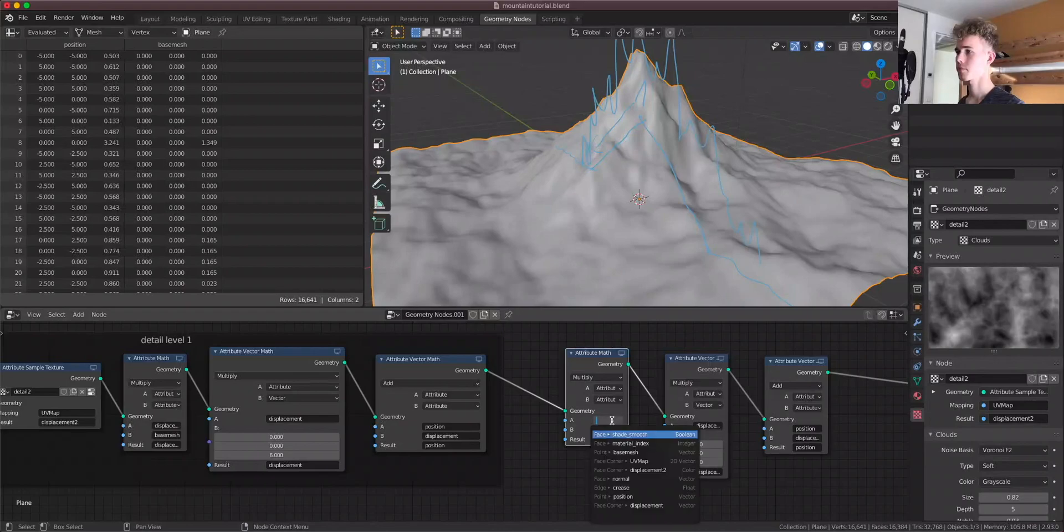
pyautogui.click(651, 471)
pyautogui.click(608, 430)
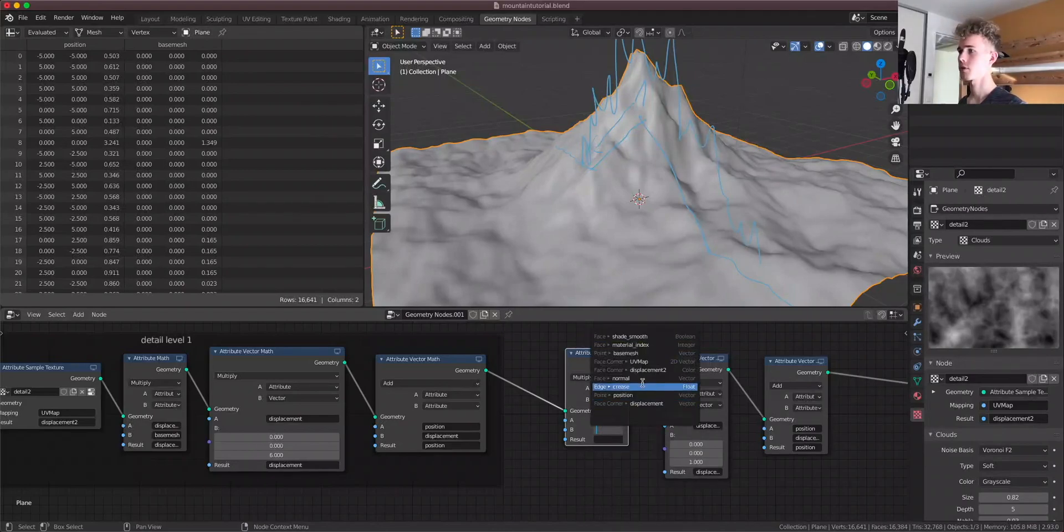
pyautogui.click(631, 353)
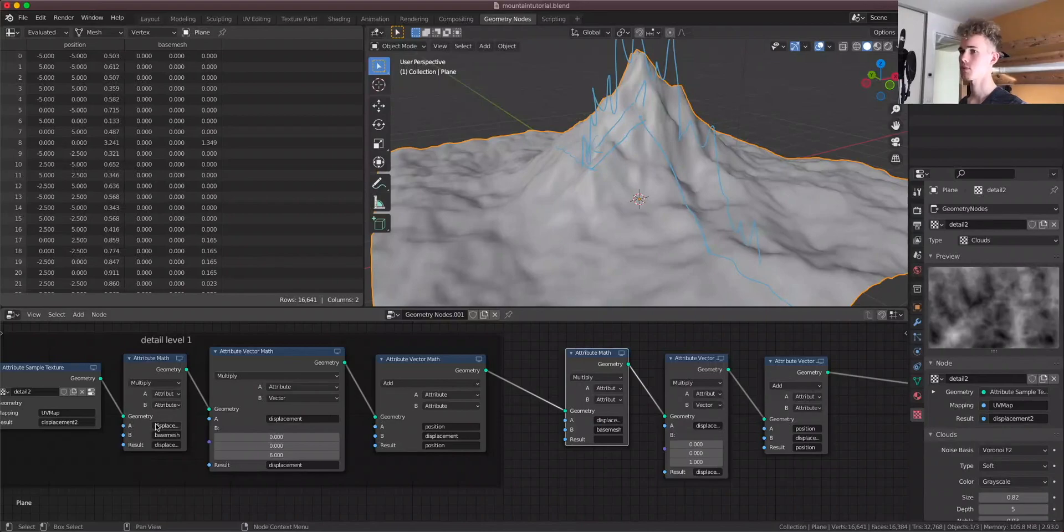
# Widen the Attribute Math node in the detail level 1 frame and space it from the neighbouring vector Multiply node
pyautogui.moveTo(185, 413); pyautogui.dragTo(224, 412)
pyautogui.moveTo(182, 366); pyautogui.dragTo(165, 367)
pyautogui.moveTo(234, 351); pyautogui.dragTo(248, 351)
# Widen the new Attribute Math node outside the frame and store its result in displacement2
pyautogui.click(618, 439)
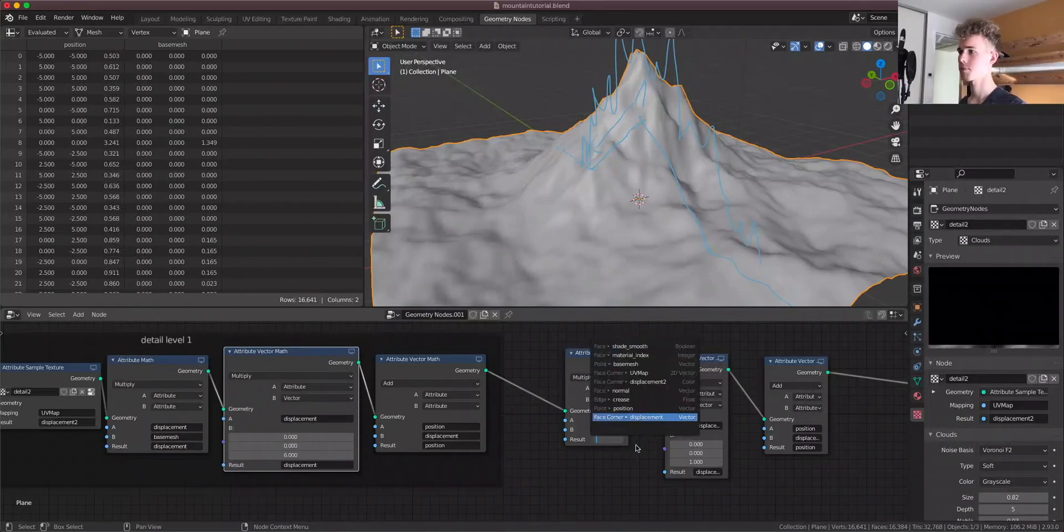
pyautogui.click(627, 416)
pyautogui.moveTo(632, 404); pyautogui.dragTo(674, 407)
pyautogui.moveTo(621, 355); pyautogui.dragTo(596, 359)
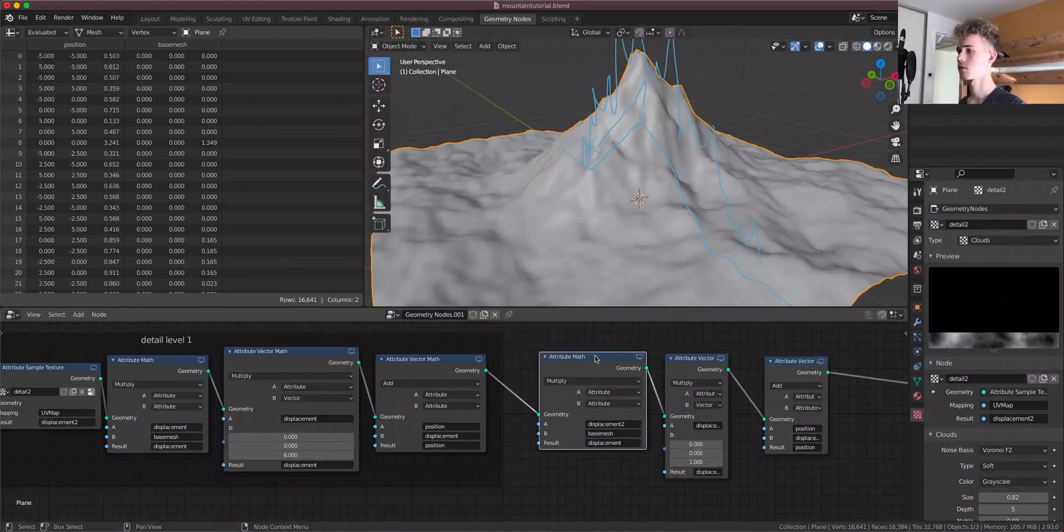
pyautogui.click(615, 443)
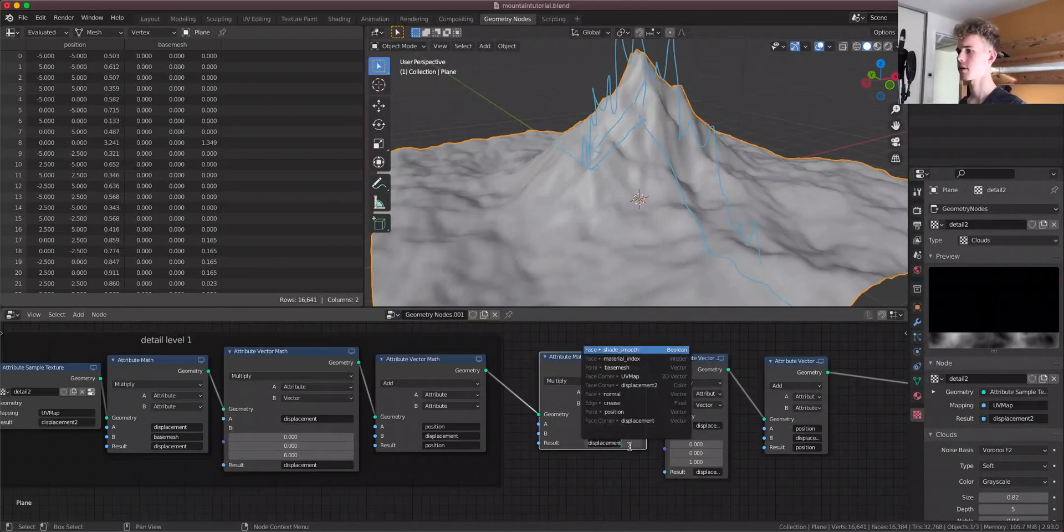
pyautogui.click(655, 388)
# Mute the three math nodes in the detail level 1 frame to isolate the second detail on the mountain
pyautogui.scroll(-4, 610, 165)
pyautogui.moveTo(693, 181); pyautogui.dragTo(751, 169, button='middle')
pyautogui.click(133, 370)
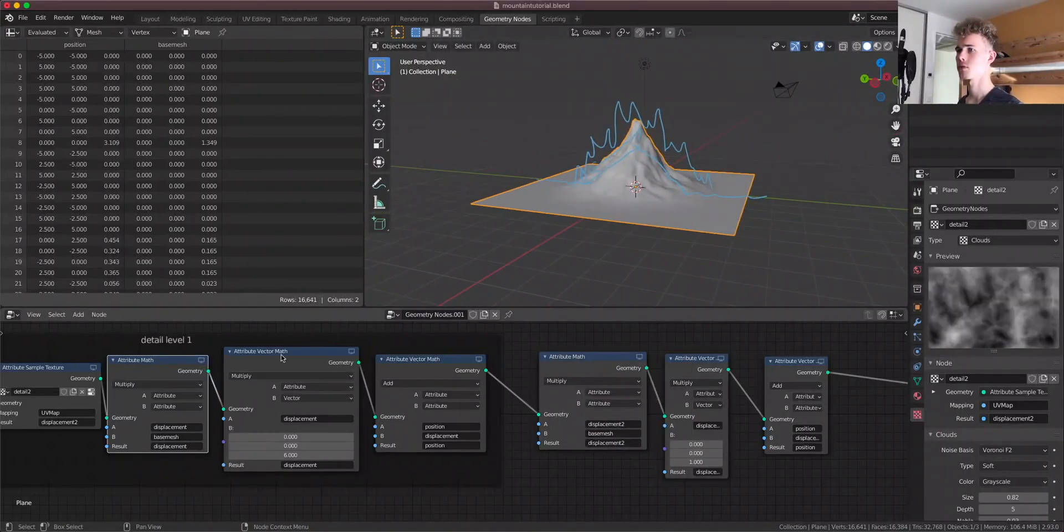
pyautogui.press('m')
pyautogui.press('m')
pyautogui.click(428, 366)
pyautogui.press('m')
pyautogui.moveTo(631, 161); pyautogui.dragTo(663, 174, button='middle')
pyautogui.scroll(3, 609, 148)
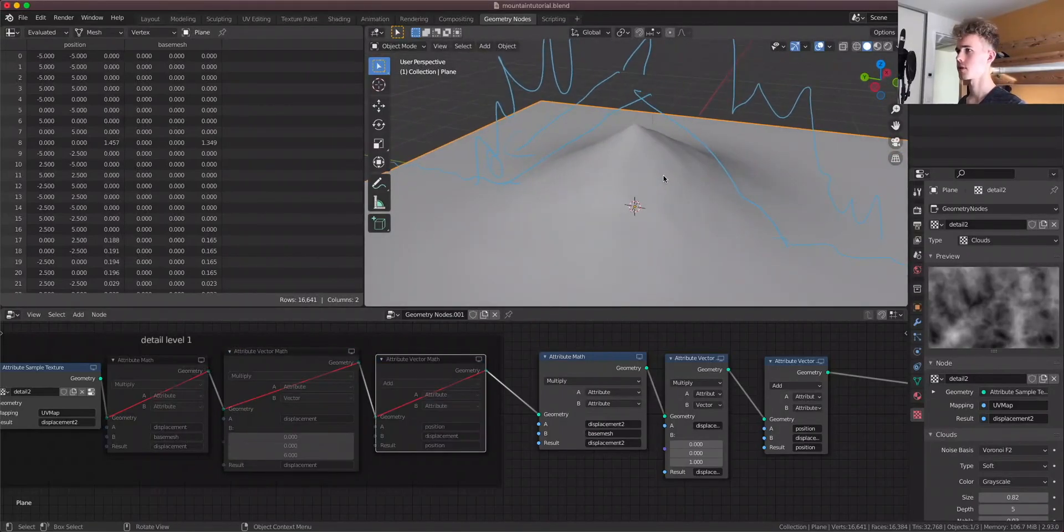
# Set the second detail's vector Multiply node to a Z value of 6
pyautogui.moveTo(685, 462); pyautogui.dragTo(744, 462)
pyautogui.click(689, 464)
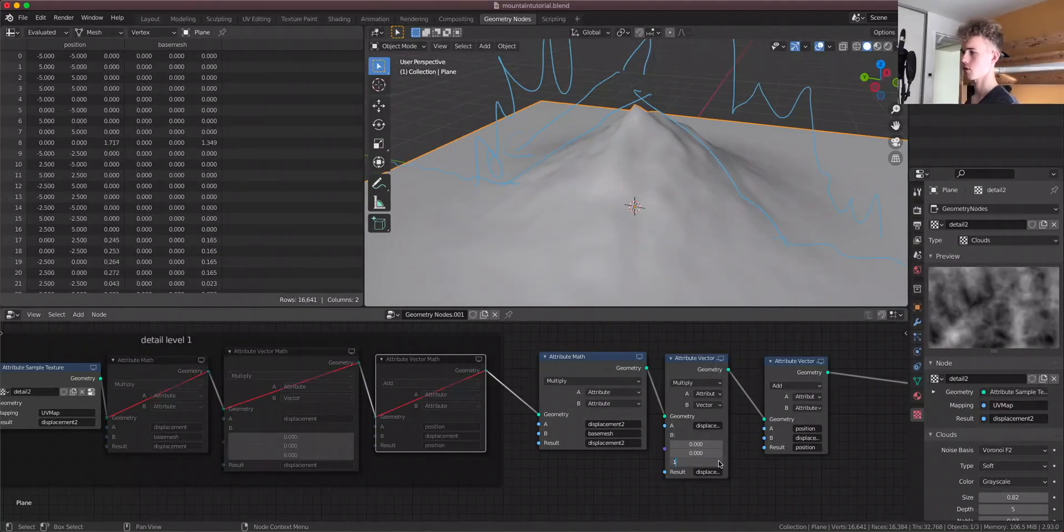
pyautogui.press('Return')
pyautogui.click(695, 459)
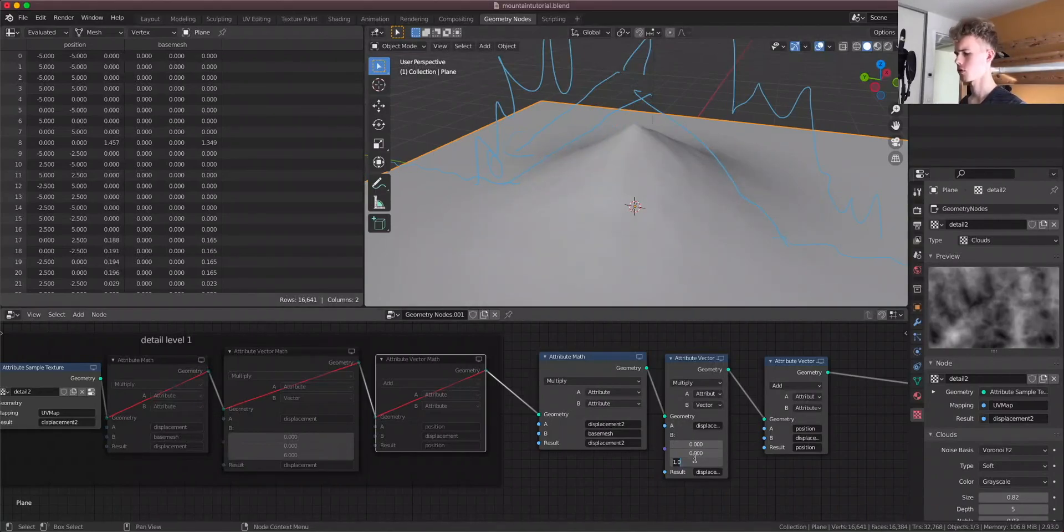
pyautogui.write('6')
pyautogui.press('Return')
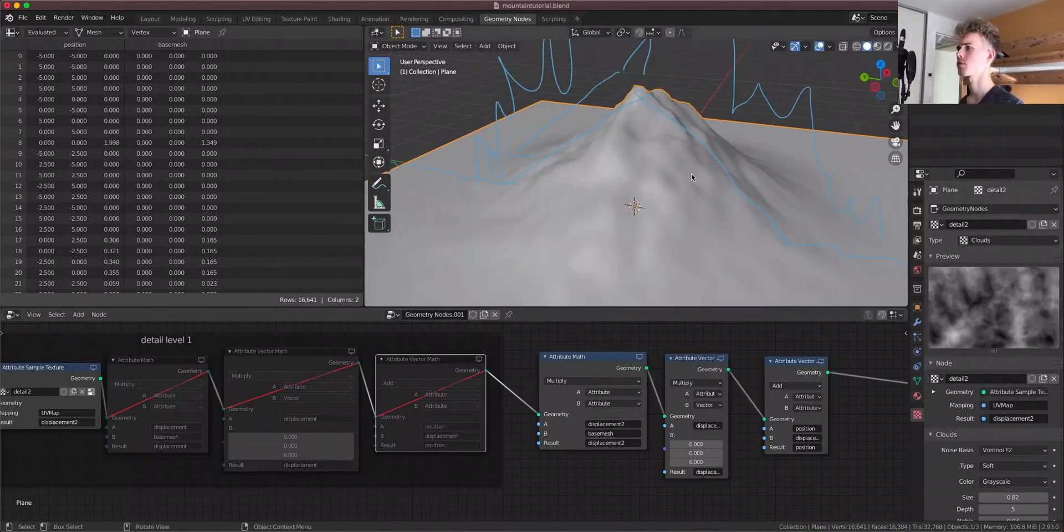
# Set the detail2 clouds texture's depth to 2
pyautogui.moveTo(600, 188); pyautogui.dragTo(680, 230, button='middle')
pyautogui.scroll(3, 680, 229)
pyautogui.scroll(-6, 997, 360)
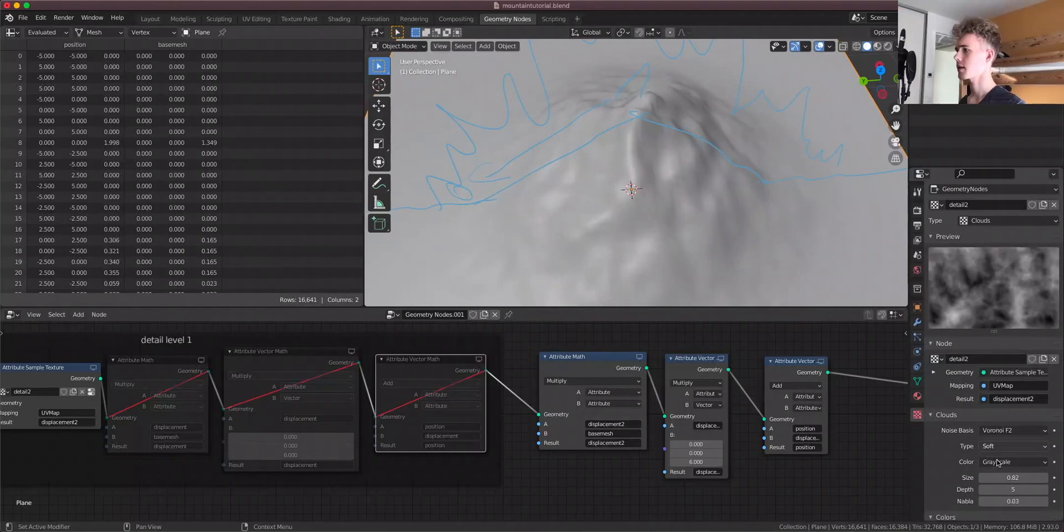
pyautogui.click(1009, 320)
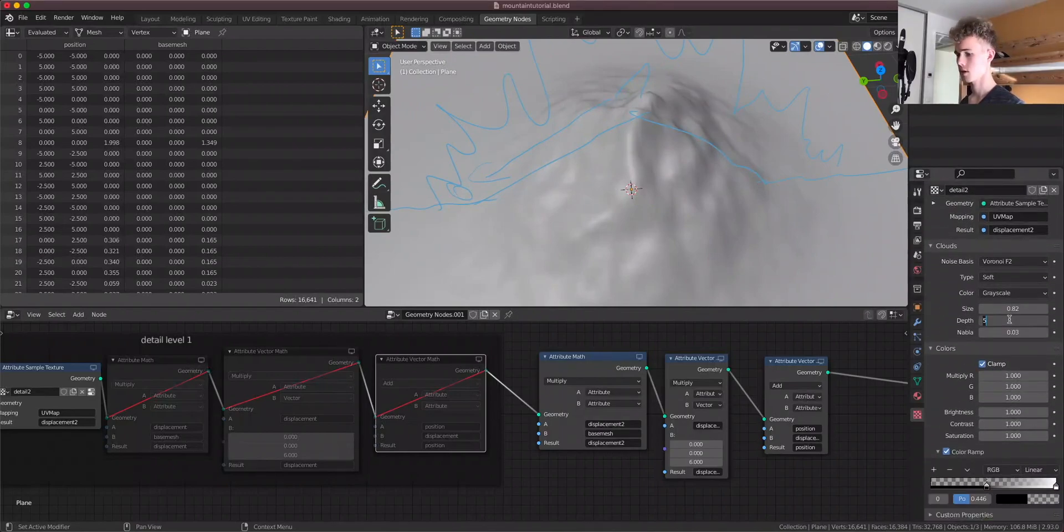
pyautogui.write('2')
pyautogui.press('Return')
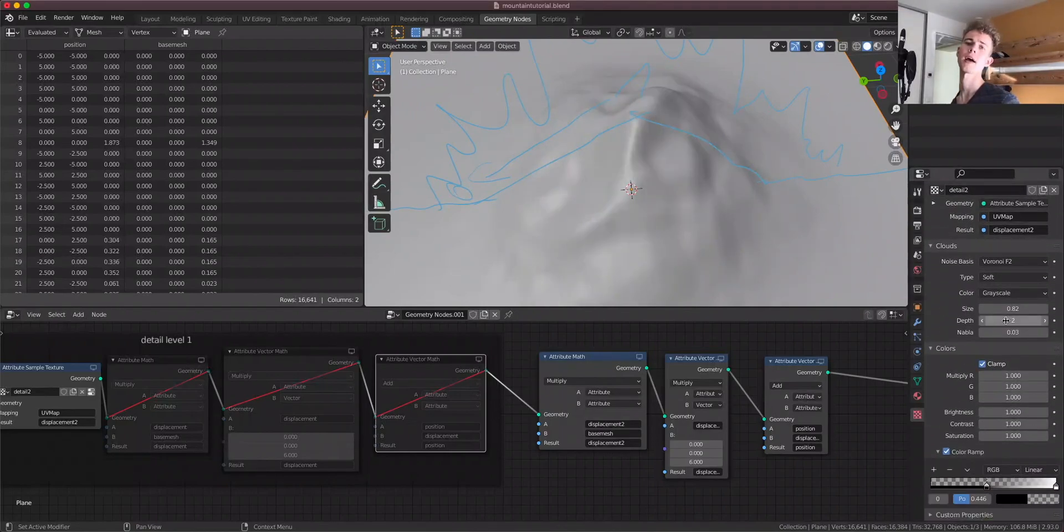
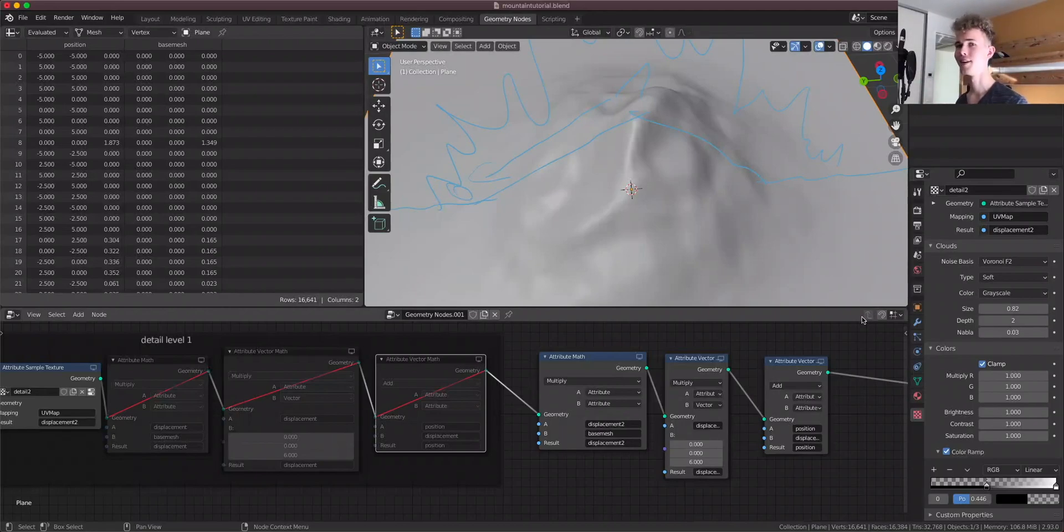
# Tighten the detail2 color ramp with its black stop at 0.618 and set the clouds size to 1.08
pyautogui.moveTo(864, 465); pyautogui.dragTo(810, 473, button='middle')
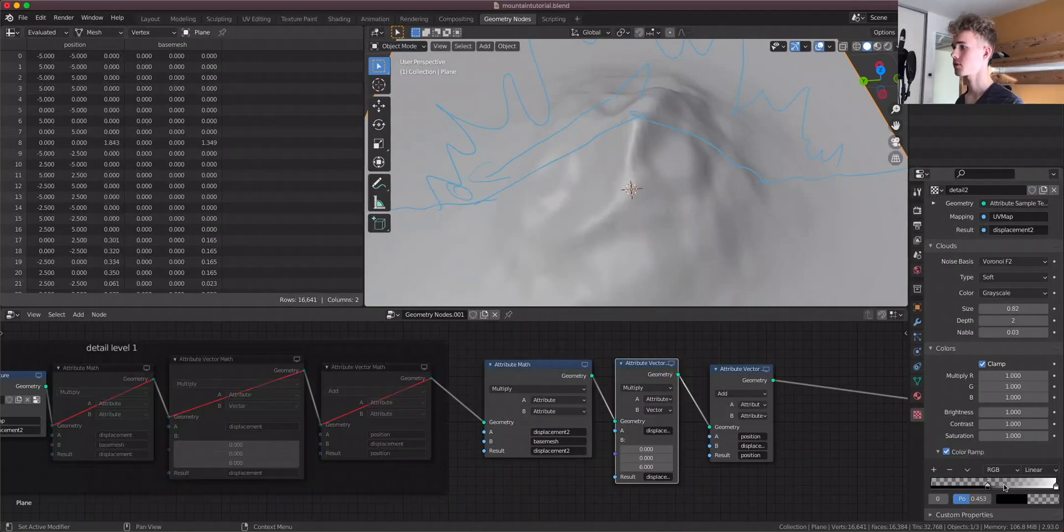
pyautogui.moveTo(1003, 487)
pyautogui.mouseDown()
pyautogui.moveTo(1018, 489)
pyautogui.moveTo(1005, 487)
pyautogui.mouseUp()
pyautogui.moveTo(632, 177); pyautogui.dragTo(775, 177, button='middle')
pyautogui.moveTo(999, 309); pyautogui.dragTo(1020, 308)
pyautogui.scroll(-4, 698, 207)
pyautogui.moveTo(699, 207); pyautogui.dragTo(729, 197, button='middle')
pyautogui.scroll(4, 597, 142)
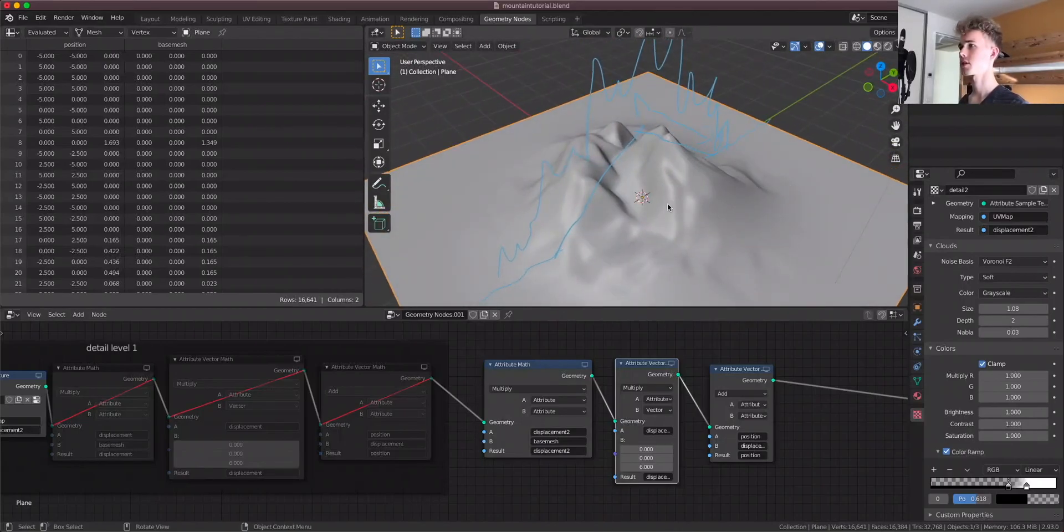
# Unmute the three math nodes in the detail level 1 frame
pyautogui.click(368, 376)
pyautogui.press('m')
pyautogui.click(289, 383)
pyautogui.press('m')
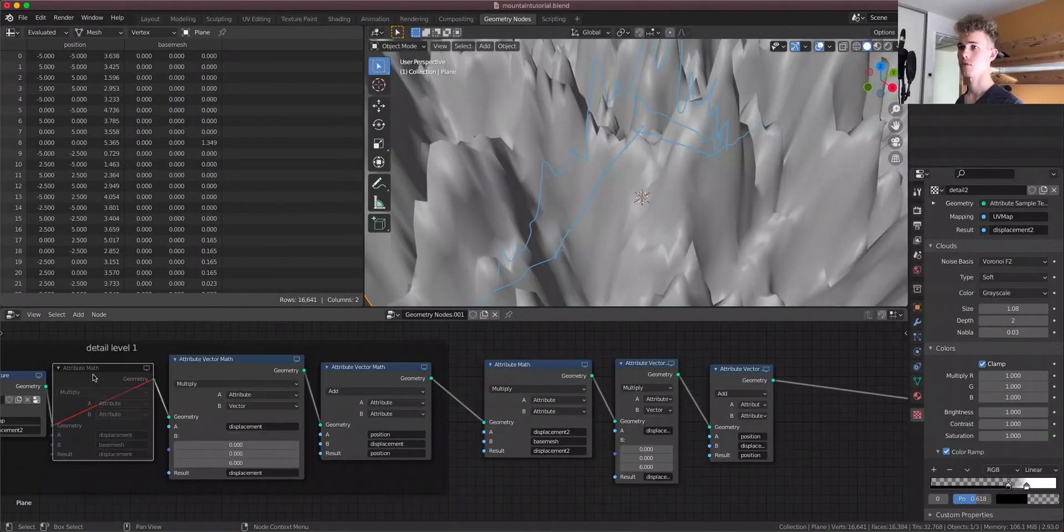
pyautogui.click(103, 385)
pyautogui.press('m')
pyautogui.moveTo(717, 182); pyautogui.dragTo(839, 155, button='middle')
# Toggle the mute on the second detail's final Add node to compare the mountain with and without it
pyautogui.click(735, 378)
pyautogui.press('m')
pyautogui.moveTo(692, 210); pyautogui.dragTo(672, 197, button='middle')
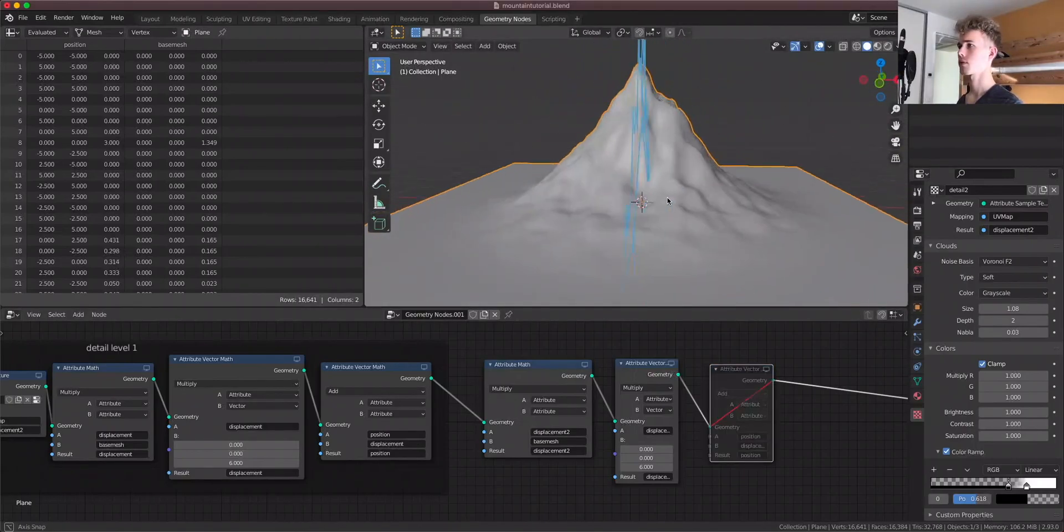
pyautogui.press('m')
# Change the second detail's final vector math operation from Add to Subtract
pyautogui.moveTo(554, 233); pyautogui.dragTo(421, 216, button='middle')
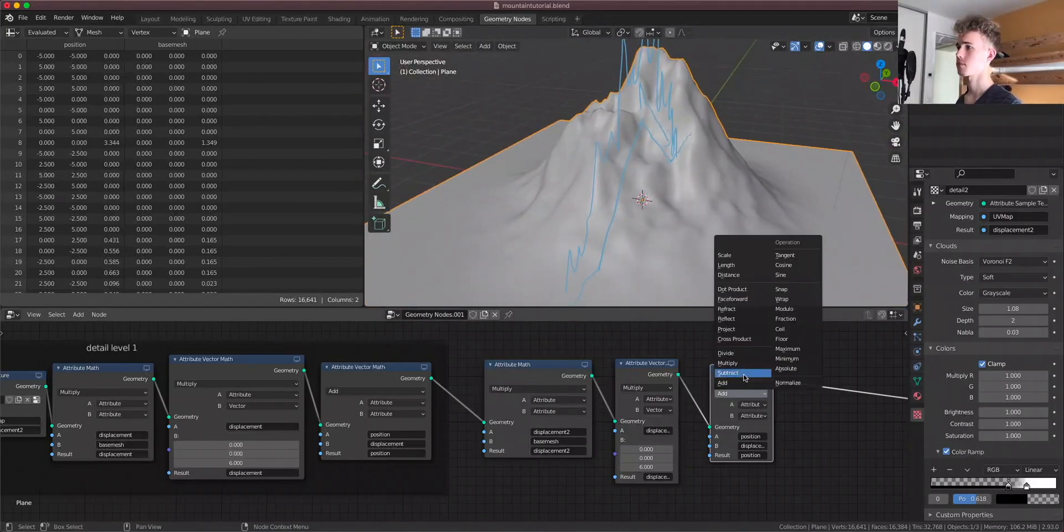
pyautogui.click(745, 377)
pyautogui.moveTo(670, 261); pyautogui.dragTo(637, 232, button='middle')
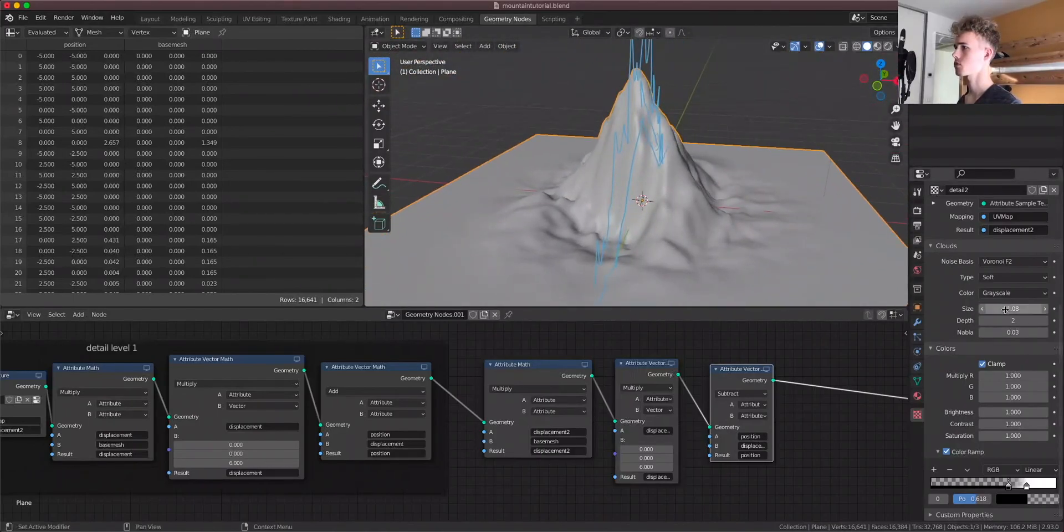
# Set the detail2 clouds texture's size to 0.72
pyautogui.moveTo(1012, 309); pyautogui.dragTo(975, 309)
pyautogui.moveTo(716, 233); pyautogui.dragTo(603, 216, button='middle')
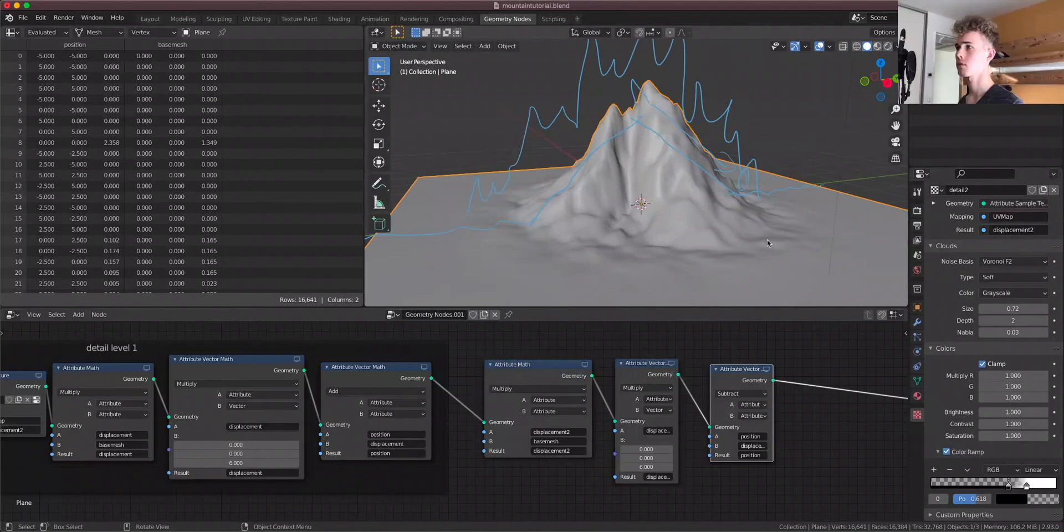
# Try different brightness values for the colour stops of the detail2 color ramp
pyautogui.click(1011, 498)
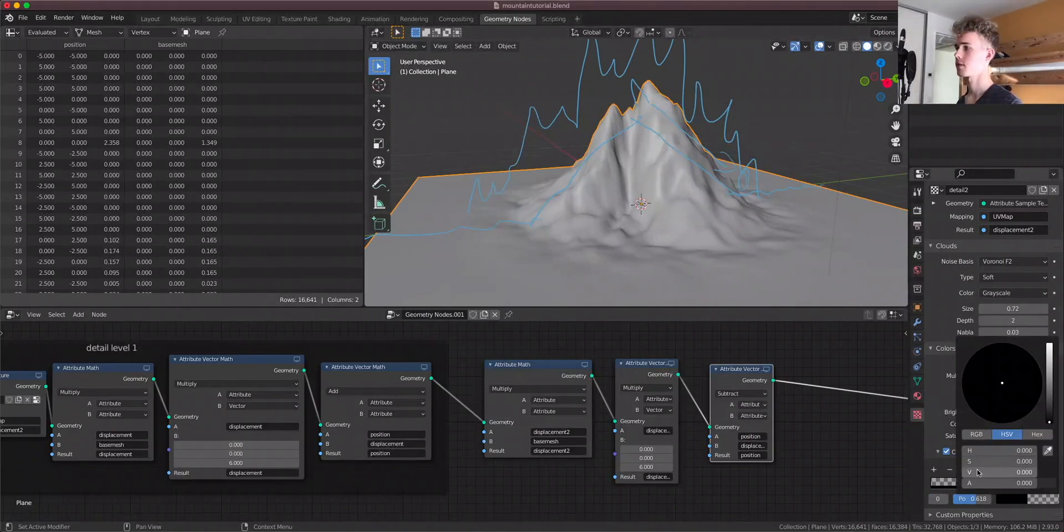
pyautogui.moveTo(1050, 421); pyautogui.dragTo(1037, 530)
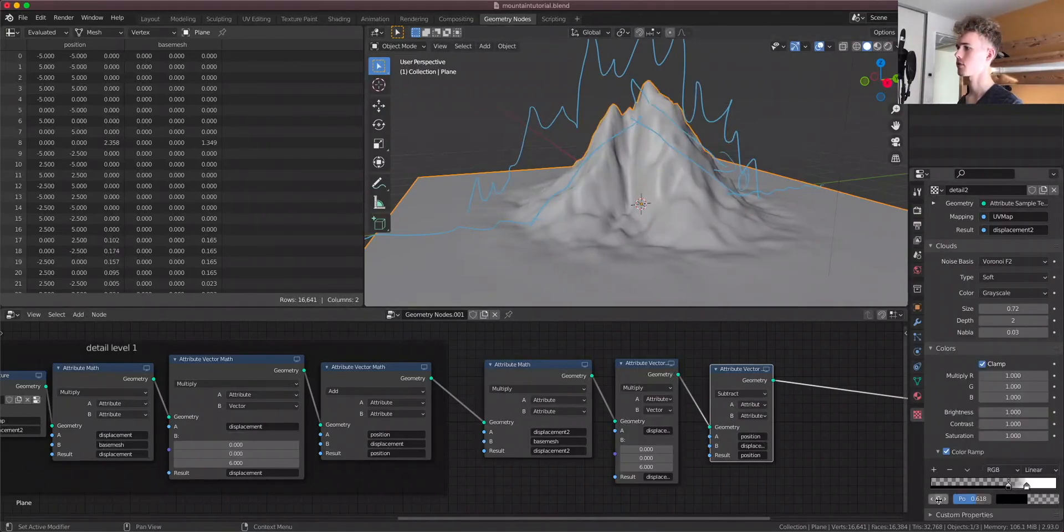
pyautogui.click(1029, 499)
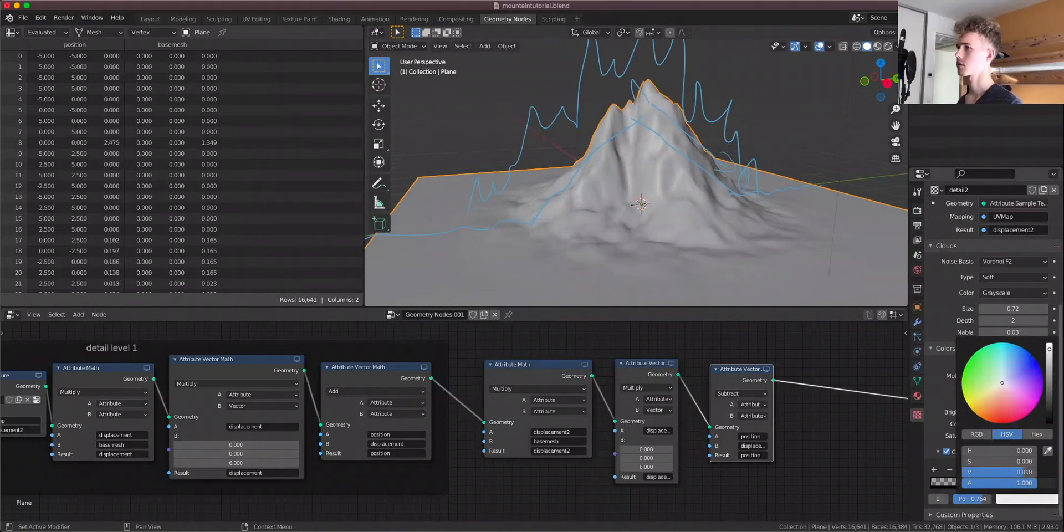
pyautogui.moveTo(1049, 344)
pyautogui.mouseDown()
pyautogui.moveTo(1049, 360)
pyautogui.moveTo(1049, 344)
pyautogui.mouseUp()
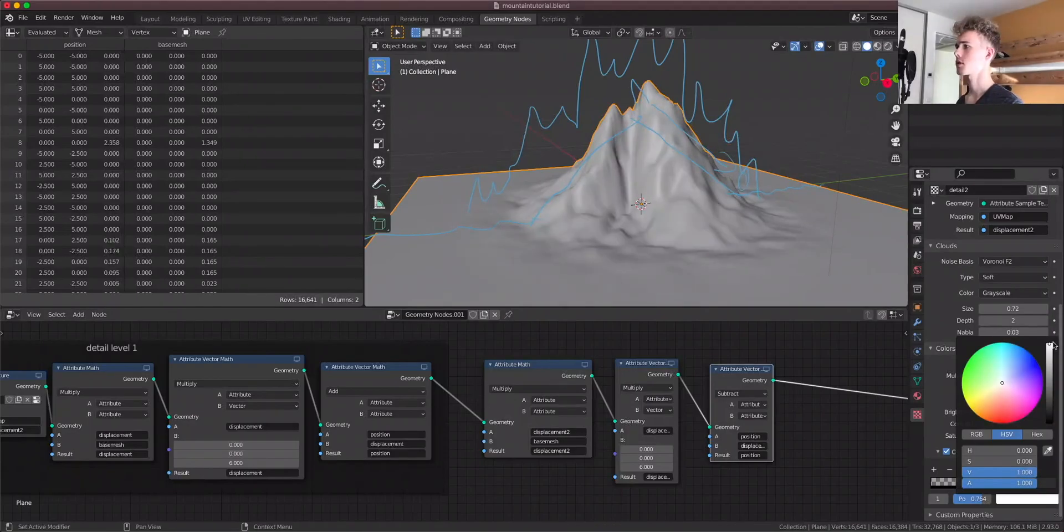
# Raise the viewport level of the plane's Subdivision modifier and inspect the denser mountain
pyautogui.moveTo(687, 155)
pyautogui.mouseDown(button='middle')
pyautogui.moveTo(723, 149)
pyautogui.moveTo(680, 158)
pyautogui.mouseUp(button='middle')
pyautogui.scroll(-3, 100, 401)
pyautogui.moveTo(100, 401); pyautogui.dragTo(200, 412, button='middle')
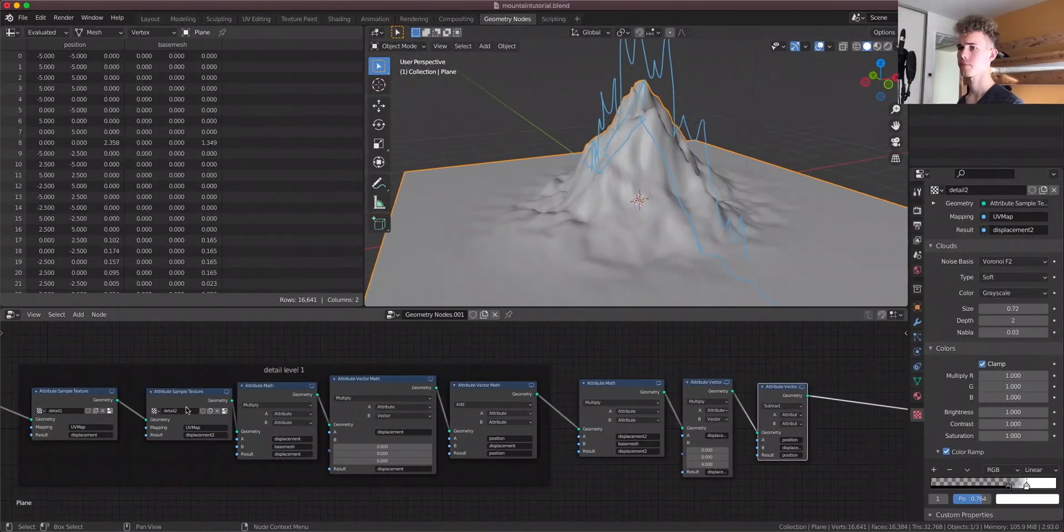
pyautogui.click(917, 322)
pyautogui.click(1056, 228)
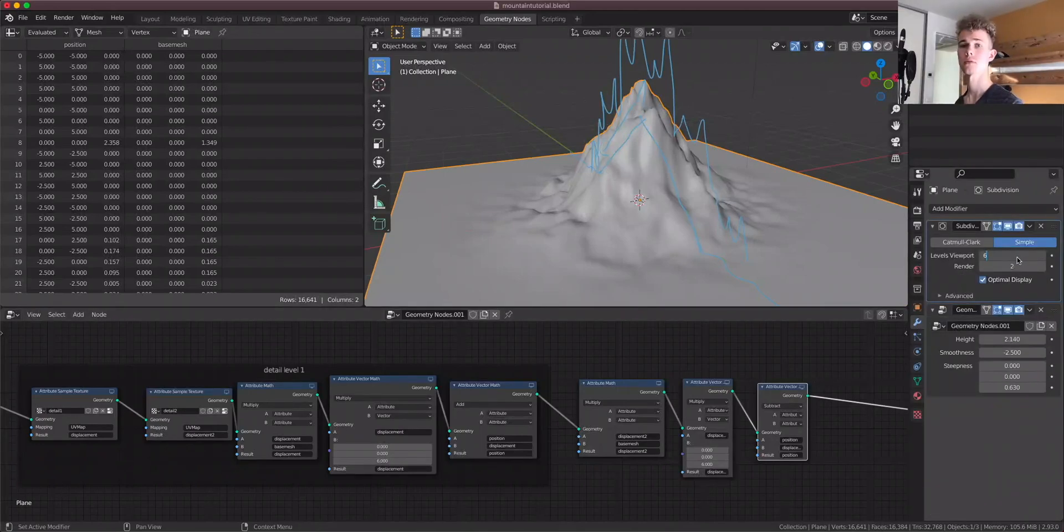
pyautogui.press('Return')
pyautogui.moveTo(850, 225); pyautogui.dragTo(755, 222, button='middle')
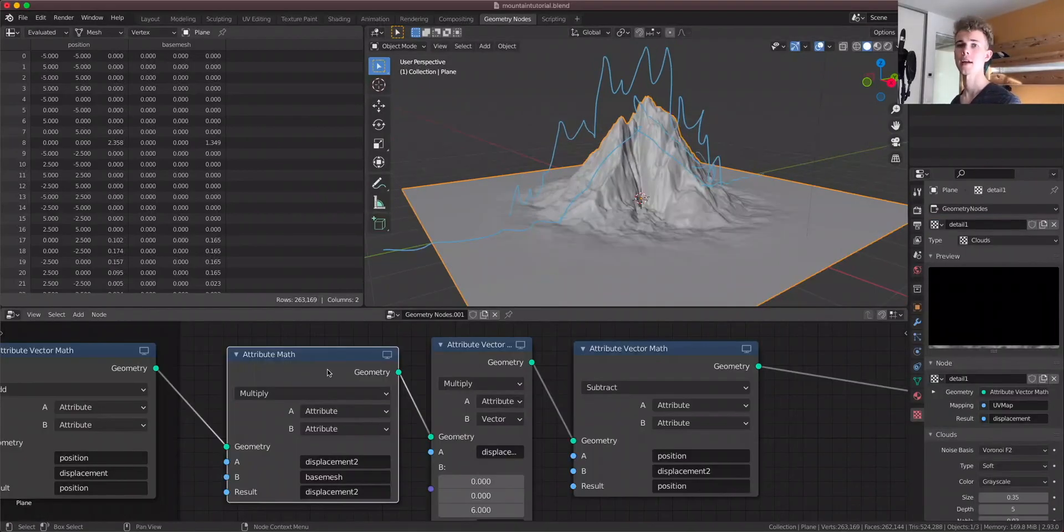
pyautogui.moveTo(703, 195); pyautogui.dragTo(770, 234, button='middle')
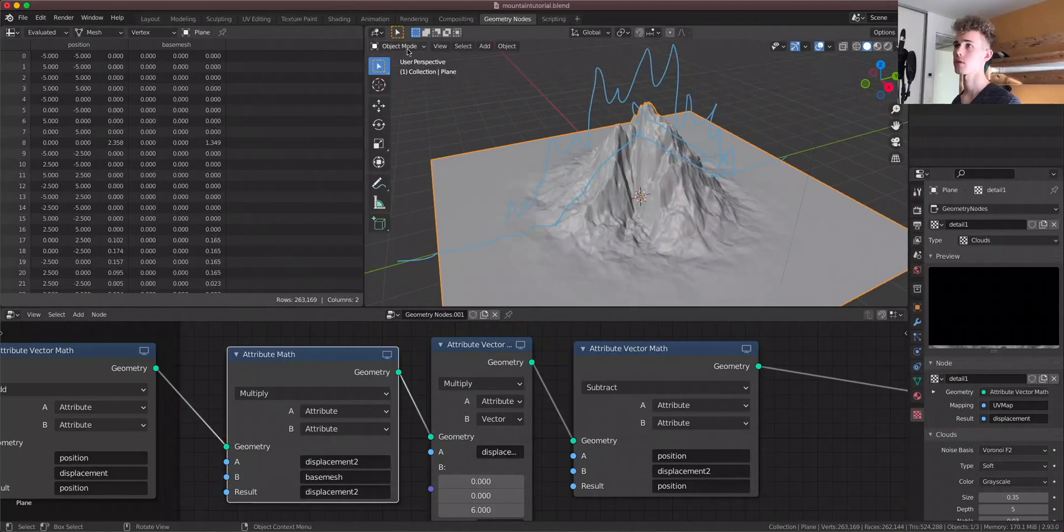
# Switch to the Shading workspace and hide the annotation strokes drawn over the mountain
pyautogui.click(339, 19)
pyautogui.scroll(-7, 214, 369)
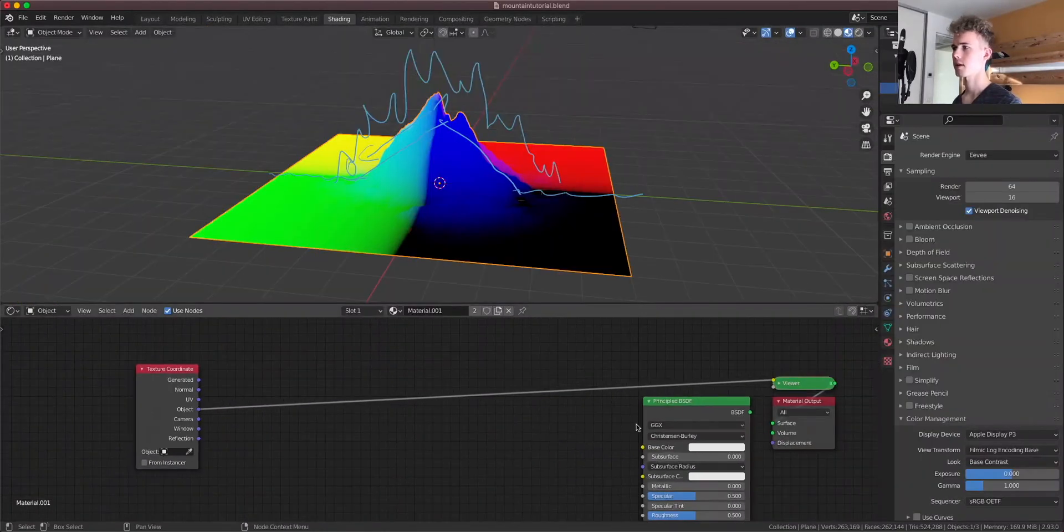
pyautogui.moveTo(630, 427); pyautogui.dragTo(605, 416, button='middle')
pyautogui.press('n')
pyautogui.click(872, 99)
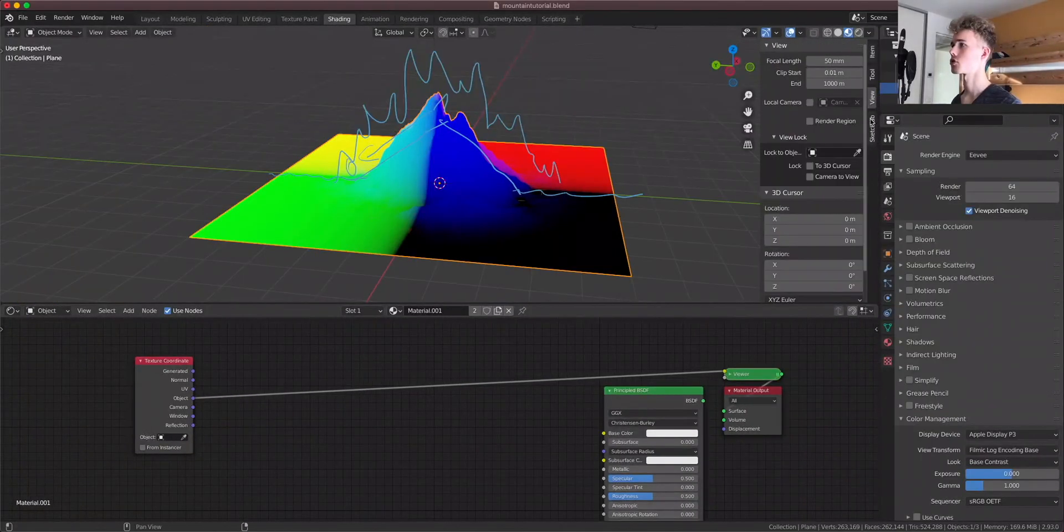
pyautogui.scroll(-2, 841, 269)
pyautogui.scroll(-4, 819, 288)
pyautogui.scroll(3, 858, 220)
pyautogui.press('n')
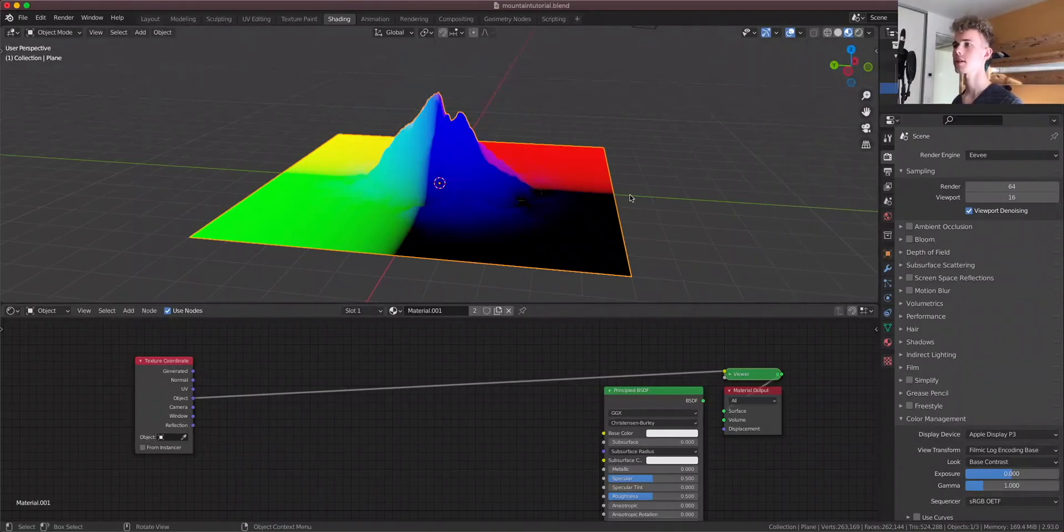
# Add a Normal node fed by the Texture Coordinate's Normal output and preview its Dot output on the mountain
pyautogui.scroll(2, 235, 367)
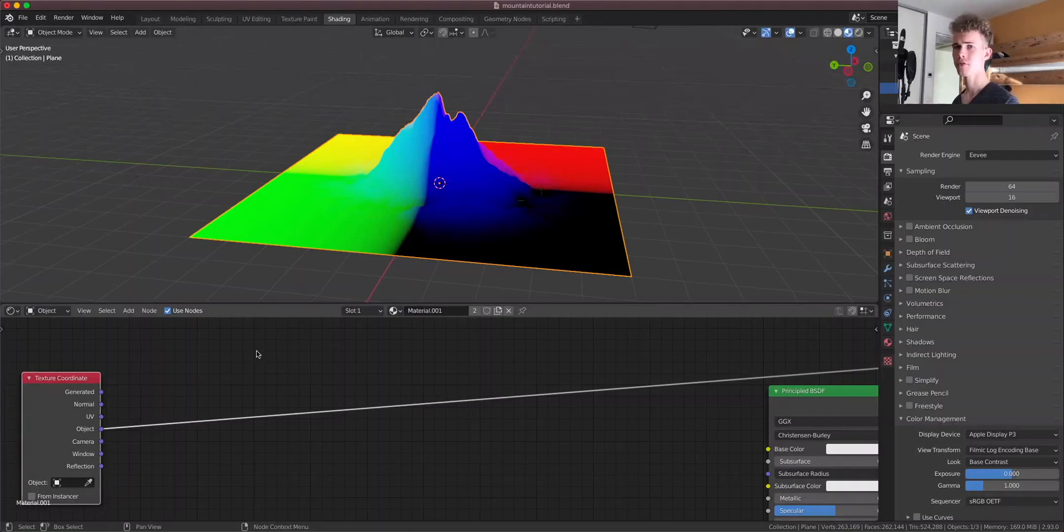
pyautogui.hotkey('shift', 'a')
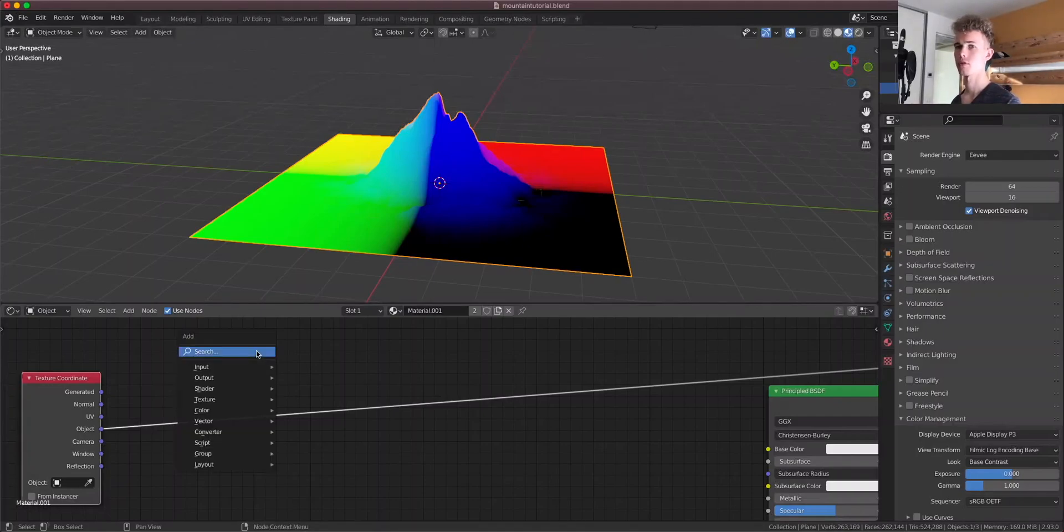
pyautogui.click(257, 353)
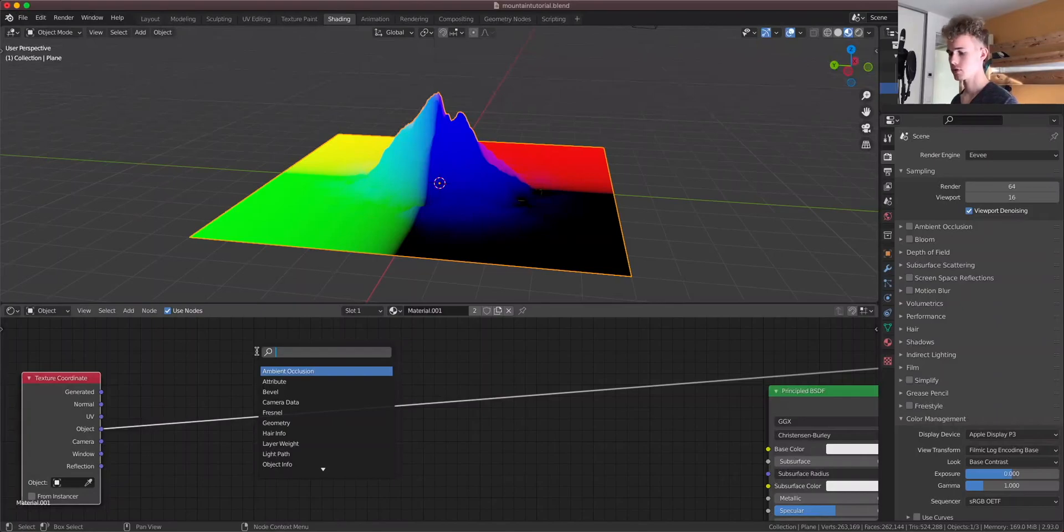
pyautogui.click(301, 371)
pyautogui.click(227, 388)
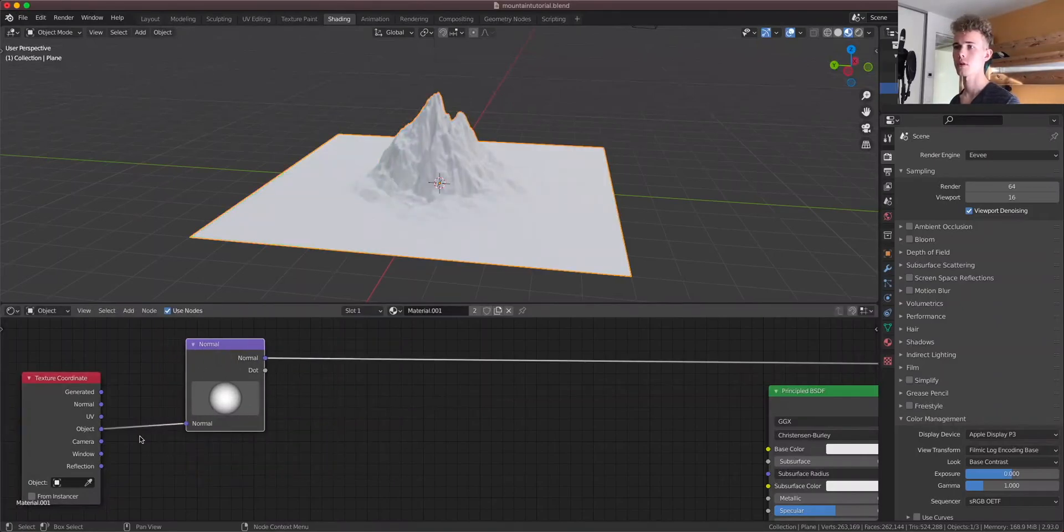
pyautogui.moveTo(197, 426); pyautogui.dragTo(193, 424)
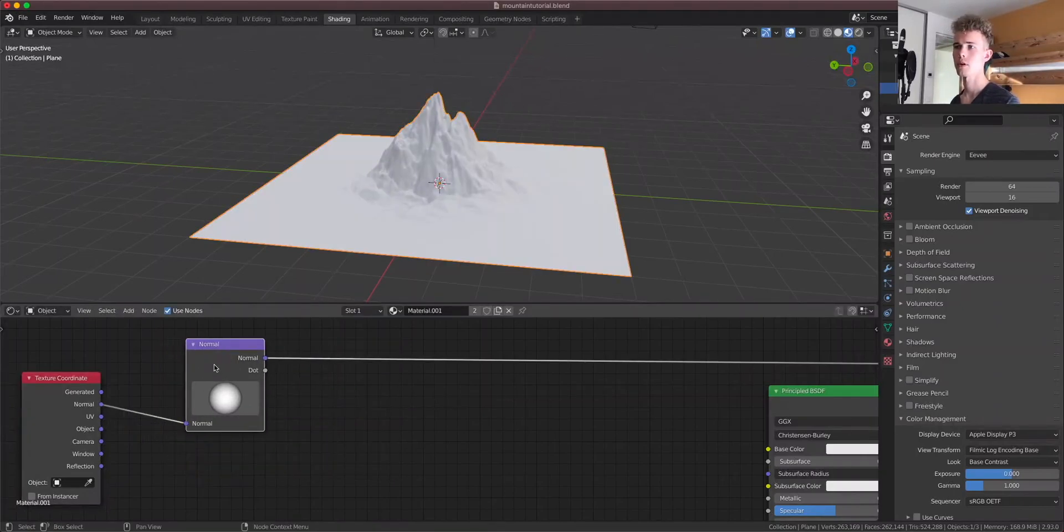
pyautogui.moveTo(217, 368); pyautogui.dragTo(211, 382)
pyautogui.keyDown('ctrl'); pyautogui.keyDown('shift'); pyautogui.click(212, 381); pyautogui.keyUp('shift'); pyautogui.keyUp('ctrl')
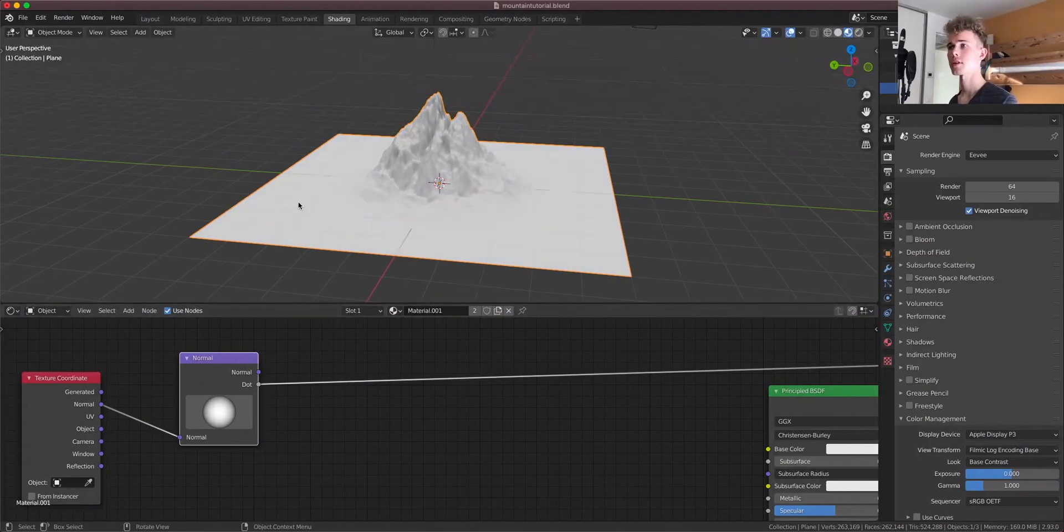
# Try tilting the Normal node's direction sideways and inspect the resulting light and dark slopes from several angles
pyautogui.moveTo(375, 158); pyautogui.dragTo(620, 167, button='middle')
pyautogui.scroll(4, 593, 179)
pyautogui.moveTo(483, 178); pyautogui.dragTo(503, 157, button='middle')
pyautogui.scroll(-3, 531, 160)
pyautogui.scroll(2, 503, 156)
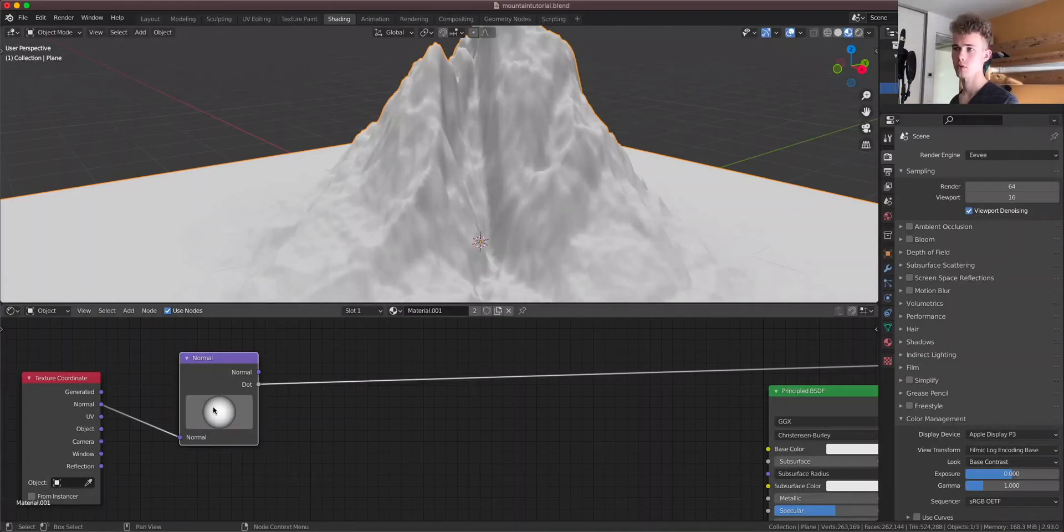
pyautogui.moveTo(222, 412)
pyautogui.mouseDown()
pyautogui.moveTo(212, 408)
pyautogui.moveTo(284, 407)
pyautogui.mouseUp()
pyautogui.scroll(-3, 592, 156)
pyautogui.moveTo(591, 156)
pyautogui.mouseDown(button='middle')
pyautogui.moveTo(707, 182)
pyautogui.moveTo(684, 222)
pyautogui.mouseUp(button='middle')
pyautogui.moveTo(529, 142); pyautogui.dragTo(743, 177, button='middle')
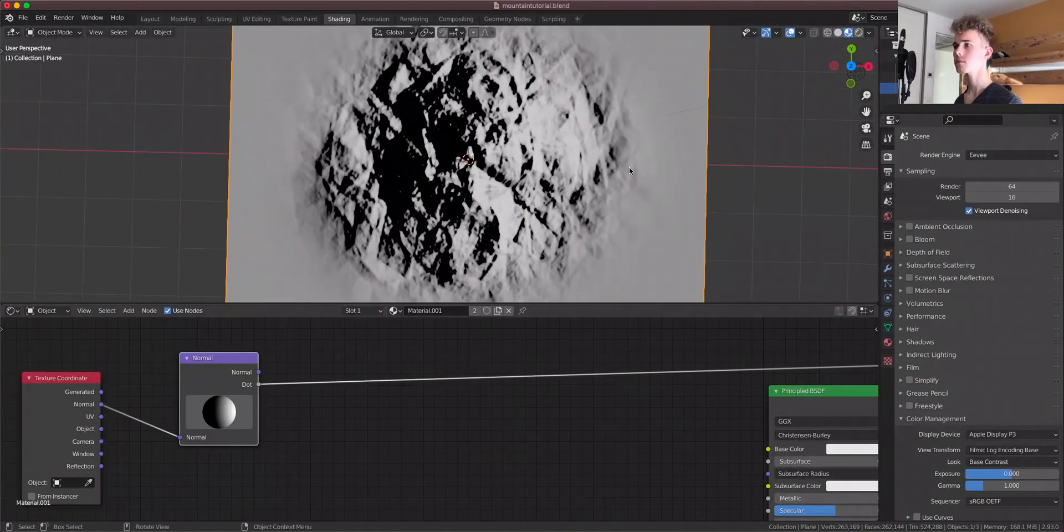
pyautogui.moveTo(629, 167); pyautogui.dragTo(615, 189, button='middle')
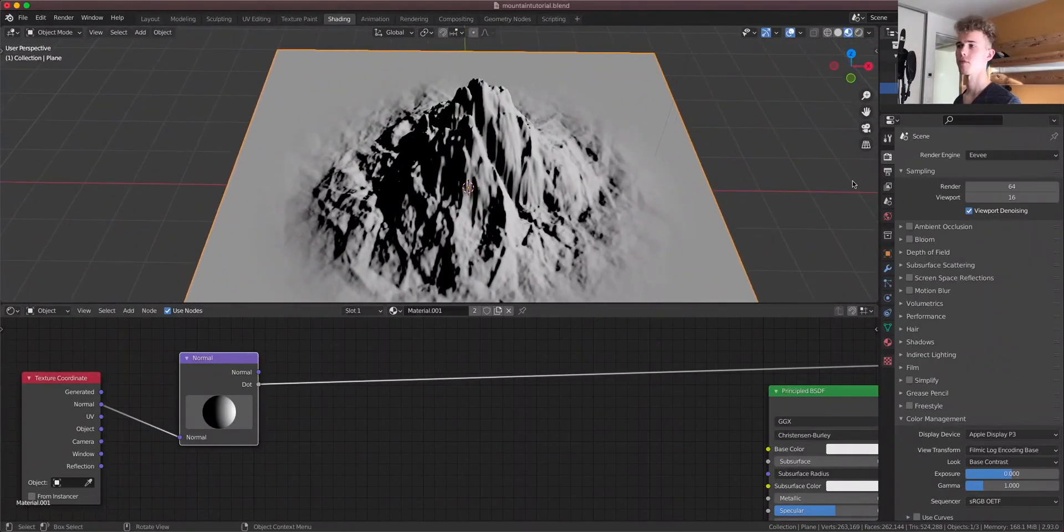
pyautogui.moveTo(534, 165); pyautogui.dragTo(294, 127, button='middle')
pyautogui.scroll(4, 282, 134)
pyautogui.moveTo(419, 204); pyautogui.dragTo(490, 163, button='middle')
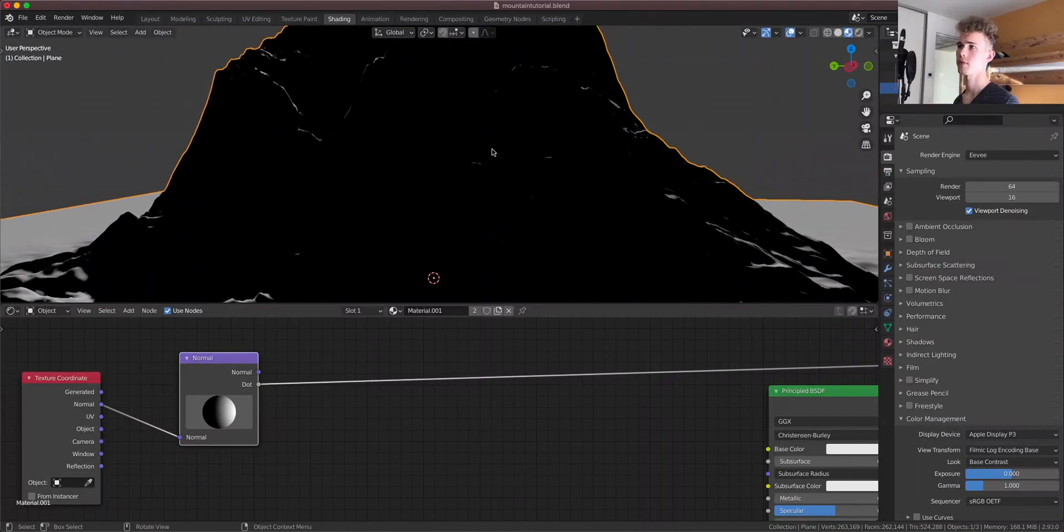
pyautogui.moveTo(219, 411); pyautogui.dragTo(175, 415)
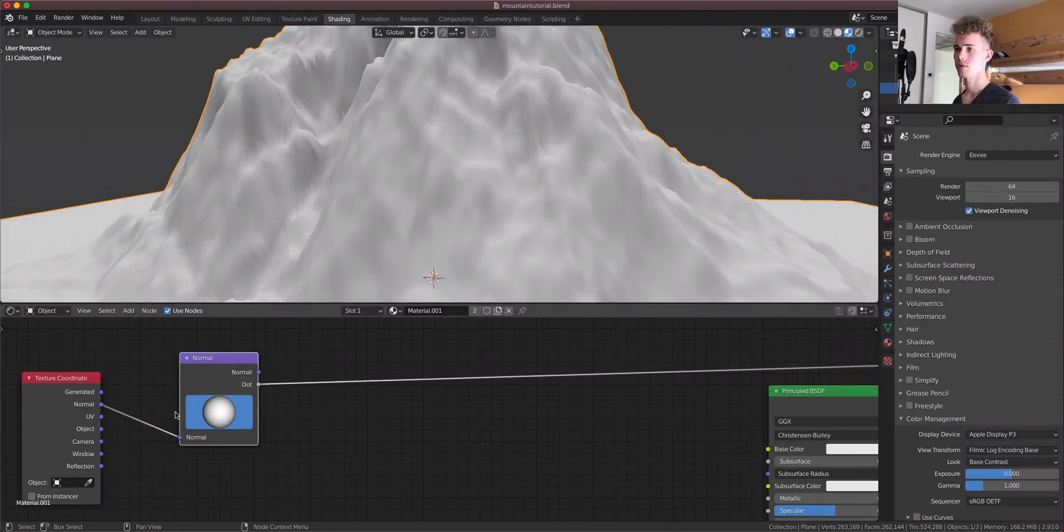
pyautogui.scroll(-3, 345, 155)
pyautogui.moveTo(345, 155); pyautogui.dragTo(619, 164, button='middle')
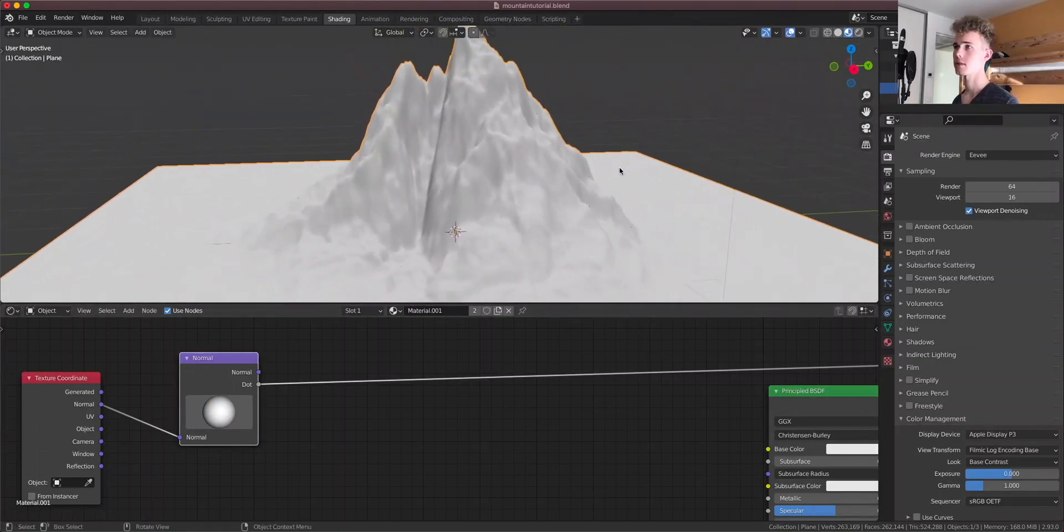
# Duplicate the Normal node, place the copy below the original and feed it from the Texture Coordinate's Normal output
pyautogui.moveTo(268, 376); pyautogui.dragTo(322, 372, button='middle')
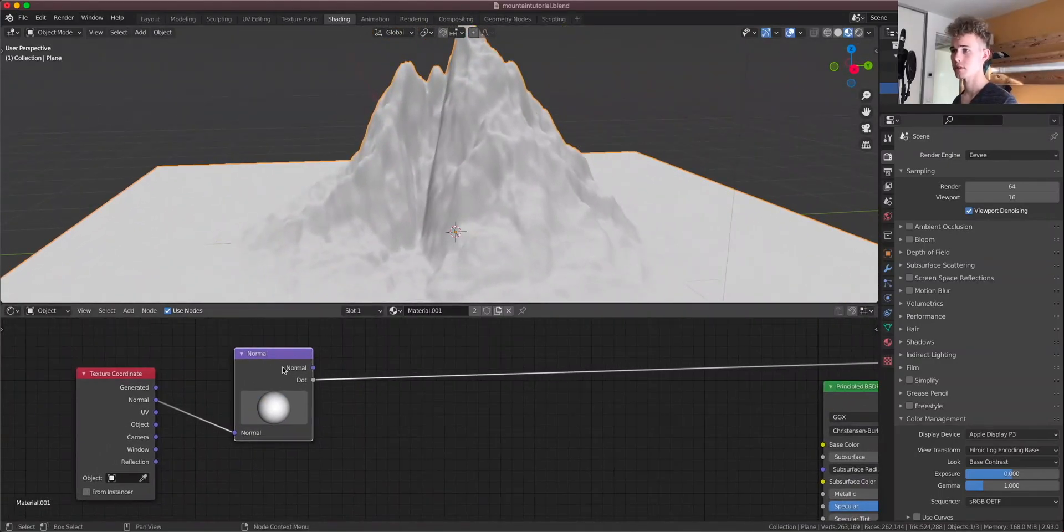
pyautogui.hotkey('shift', 'd')
pyautogui.click(289, 469)
pyautogui.moveTo(206, 419); pyautogui.dragTo(204, 388, button='middle')
pyautogui.moveTo(154, 369); pyautogui.dragTo(238, 511)
pyautogui.moveTo(290, 437); pyautogui.dragTo(278, 438)
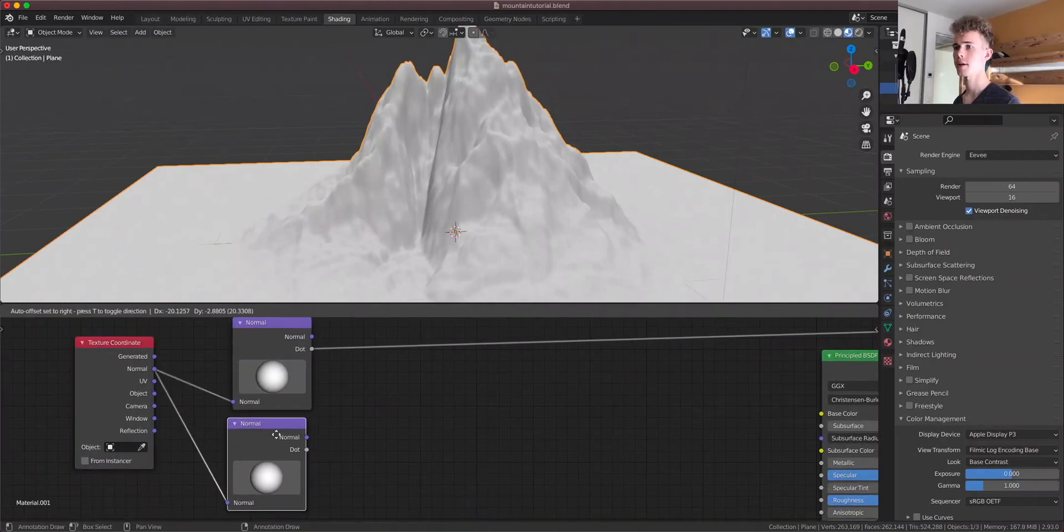
# Insert a Math node after the first Normal node's Dot output and set its operation to Multiply
pyautogui.hotkey('shift', 'a')
pyautogui.click(377, 377)
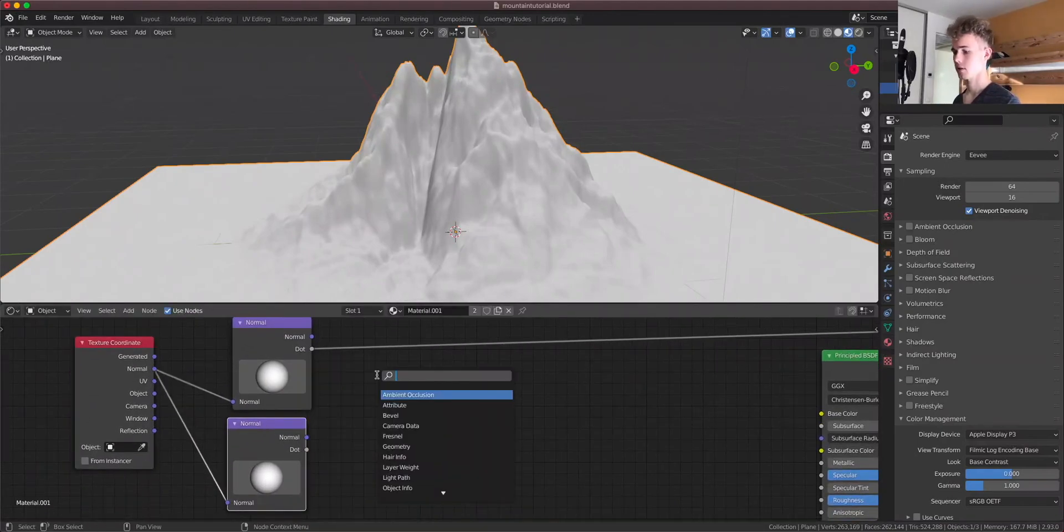
pyautogui.click(391, 394)
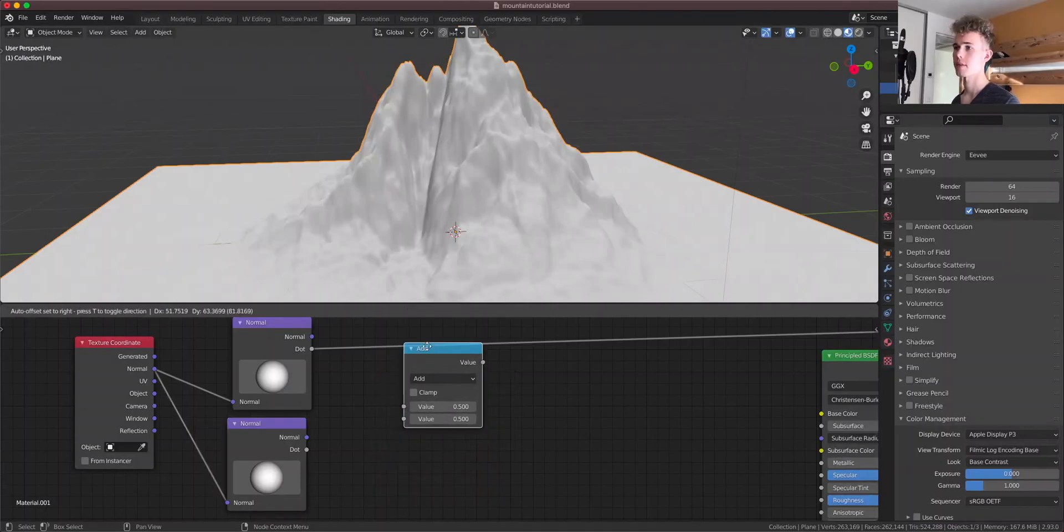
pyautogui.click(399, 362)
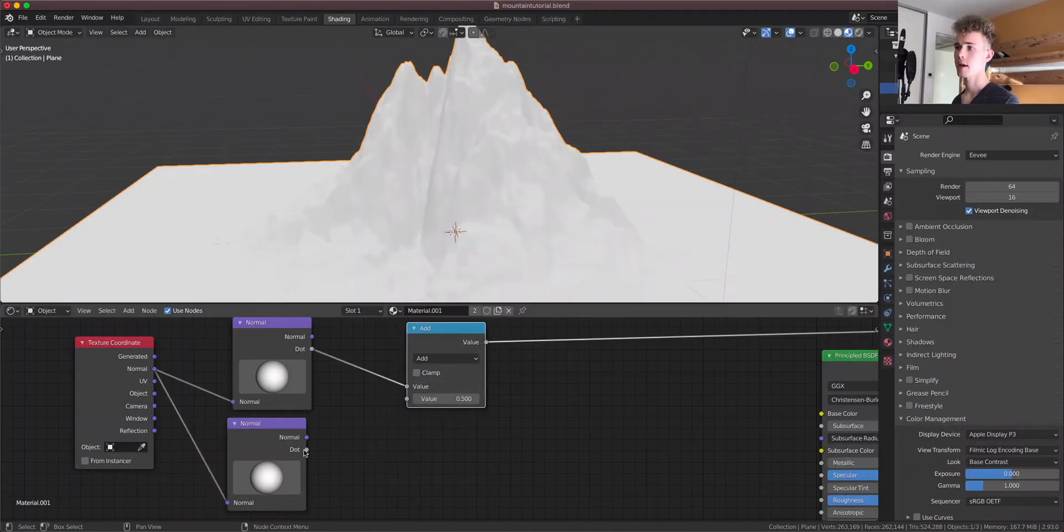
pyautogui.click(435, 359)
pyautogui.click(444, 415)
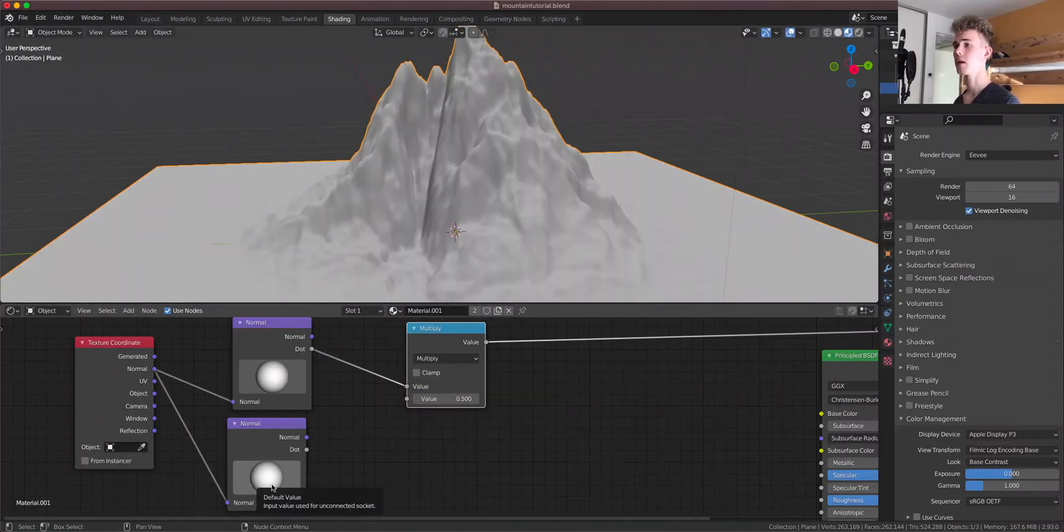
# Preview the second Normal node's Dot output and tilt its direction so the steep slopes turn dark
pyautogui.keyDown('ctrl'); pyautogui.keyDown('shift'); pyautogui.click(264, 445); pyautogui.keyUp('shift'); pyautogui.keyUp('ctrl')
pyautogui.moveTo(267, 483)
pyautogui.mouseDown()
pyautogui.moveTo(311, 486)
pyautogui.moveTo(325, 474)
pyautogui.moveTo(318, 468)
pyautogui.mouseUp()
pyautogui.moveTo(348, 162); pyautogui.dragTo(438, 197, button='middle')
pyautogui.moveTo(253, 459); pyautogui.dragTo(228, 453)
pyautogui.moveTo(398, 213); pyautogui.dragTo(366, 194, button='middle')
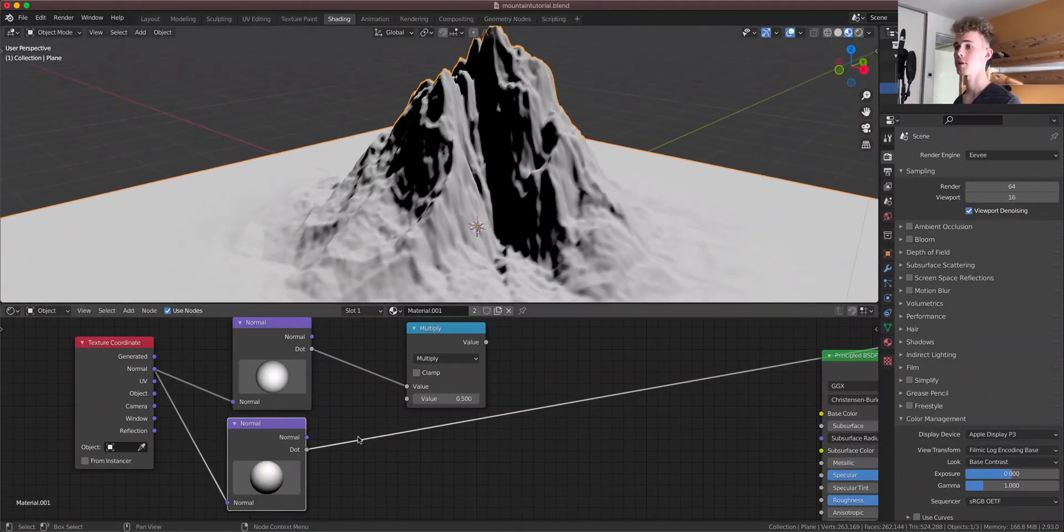
# Feed the second Normal node's Dot output into the Multiply node's second value and preview the product
pyautogui.keyDown('ctrl'); pyautogui.keyDown('shift'); pyautogui.click(435, 344); pyautogui.keyUp('shift'); pyautogui.keyUp('ctrl')
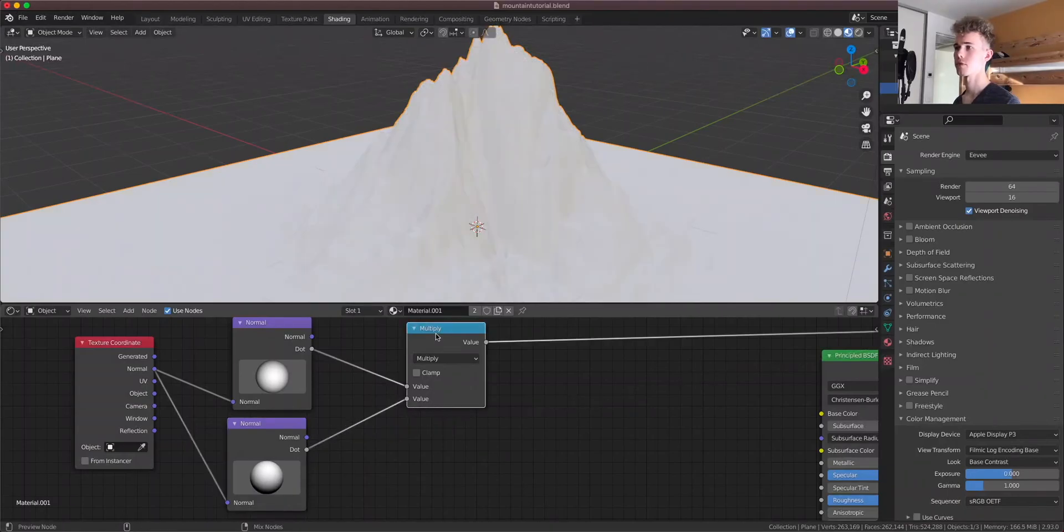
pyautogui.scroll(-5, 606, 161)
pyautogui.moveTo(607, 160); pyautogui.dragTo(309, 168, button='middle')
# Insert a ColorRamp after the Multiply node and move its white stop to position 0.448
pyautogui.moveTo(534, 322); pyautogui.dragTo(496, 362, button='middle')
pyautogui.hotkey('shift', 'a')
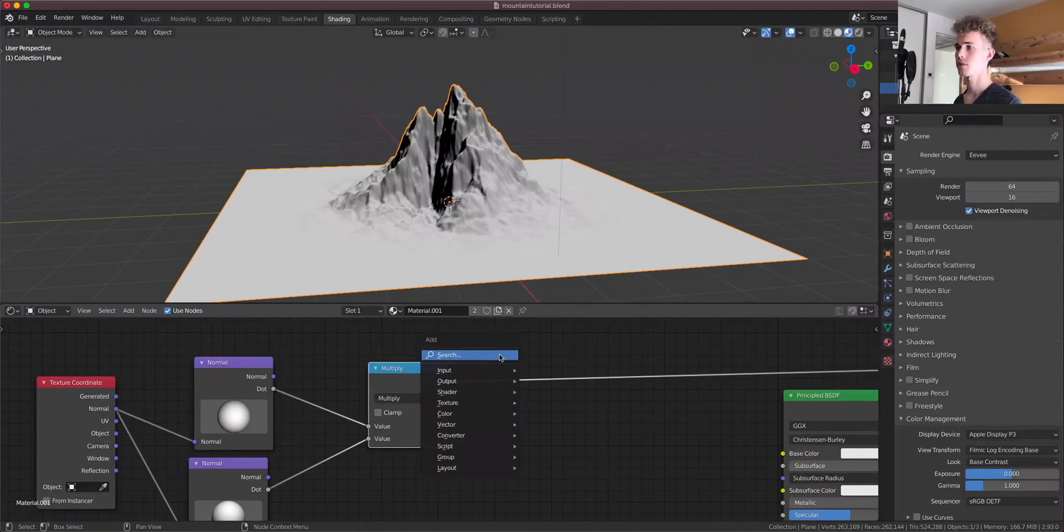
pyautogui.click(499, 356)
pyautogui.click(523, 375)
pyautogui.click(524, 373)
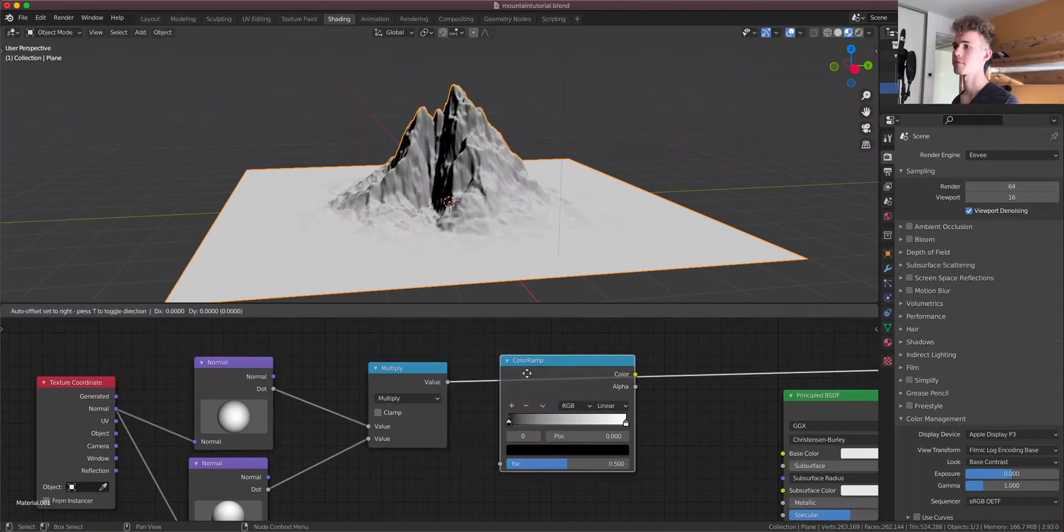
pyautogui.moveTo(473, 188); pyautogui.dragTo(615, 221, button='middle')
pyautogui.moveTo(624, 420); pyautogui.dragTo(557, 420)
pyautogui.moveTo(499, 166); pyautogui.dragTo(547, 158, button='middle')
# Connect the ColorRamp's Color to the Principled BSDF's Base Color and preview the shader on the mountain
pyautogui.moveTo(636, 375); pyautogui.dragTo(783, 453)
pyautogui.keyDown('ctrl'); pyautogui.keyDown('shift'); pyautogui.click(810, 407); pyautogui.keyUp('shift'); pyautogui.keyUp('ctrl')
pyautogui.moveTo(643, 165); pyautogui.dragTo(568, 133, button='middle')
pyautogui.scroll(4, 537, 147)
# Change the render engine to Cycles
pyautogui.click(998, 155)
pyautogui.click(975, 194)
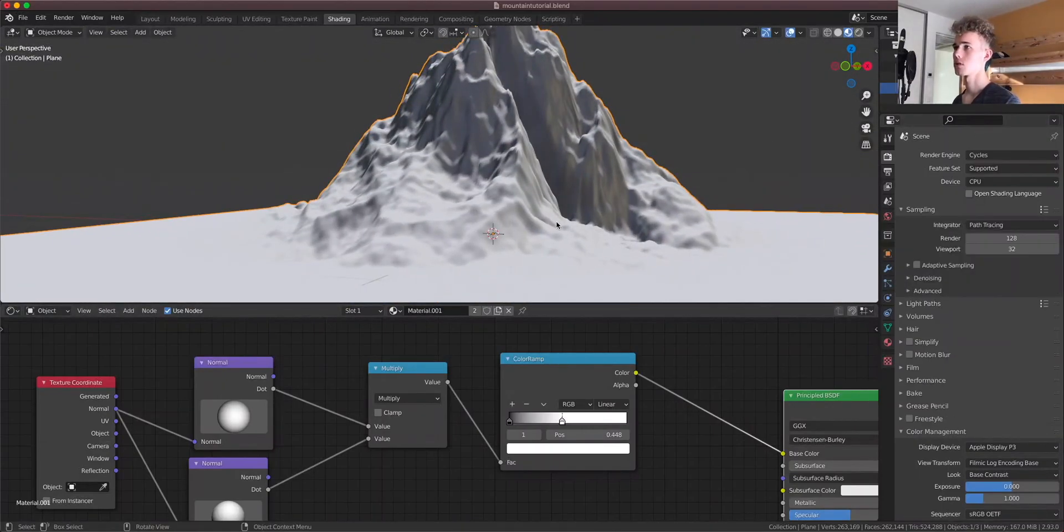
# Inspect the slope shading around the mountain and switch the viewport to rendered shading
pyautogui.moveTo(546, 224); pyautogui.dragTo(521, 236, button='middle')
pyautogui.scroll(4, 574, 115)
pyautogui.moveTo(573, 115); pyautogui.dragTo(460, 183, button='middle')
pyautogui.scroll(-4, 515, 192)
pyautogui.scroll(-3, 467, 424)
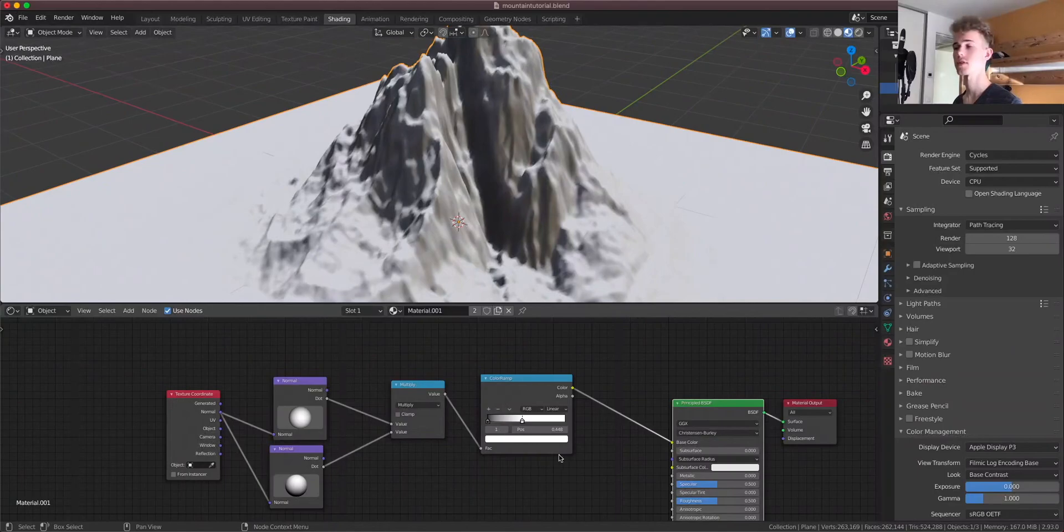
pyautogui.moveTo(578, 467); pyautogui.dragTo(547, 432, button='middle')
pyautogui.moveTo(571, 467); pyautogui.dragTo(586, 429, button='middle')
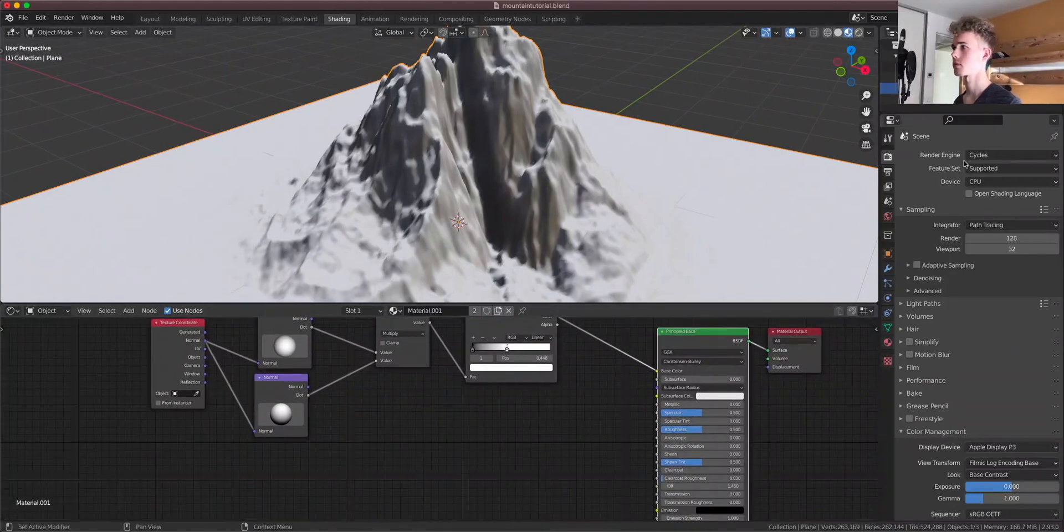
pyautogui.press('z')
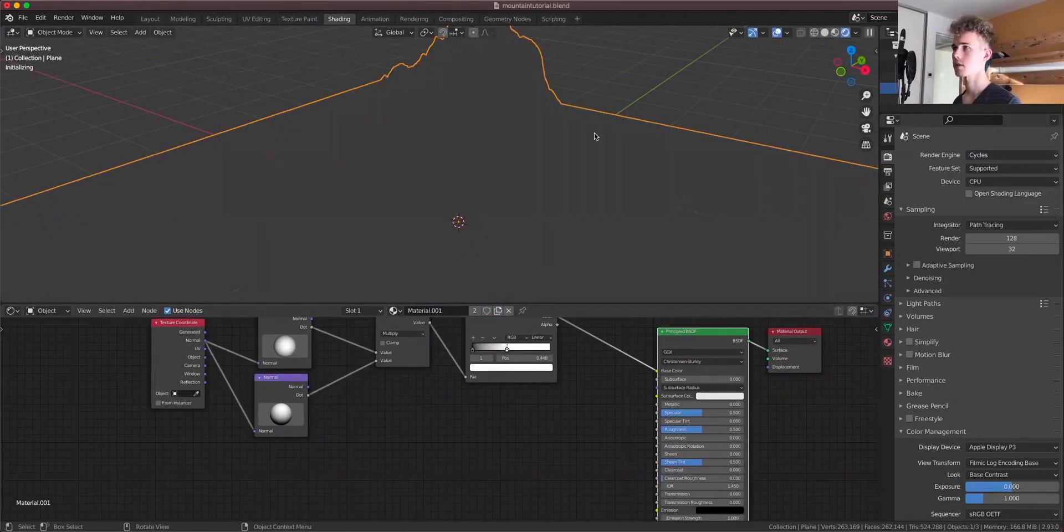
# Turn off Scene Lights and Scene World for the rendered viewport and choose a different environment HDRI to light the mountain
pyautogui.click(854, 33)
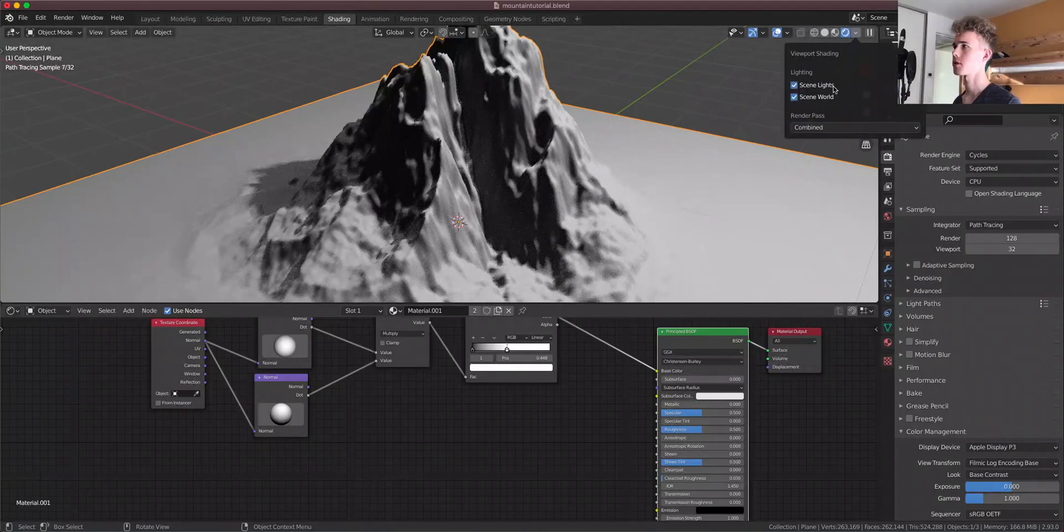
pyautogui.click(794, 97)
pyautogui.click(794, 85)
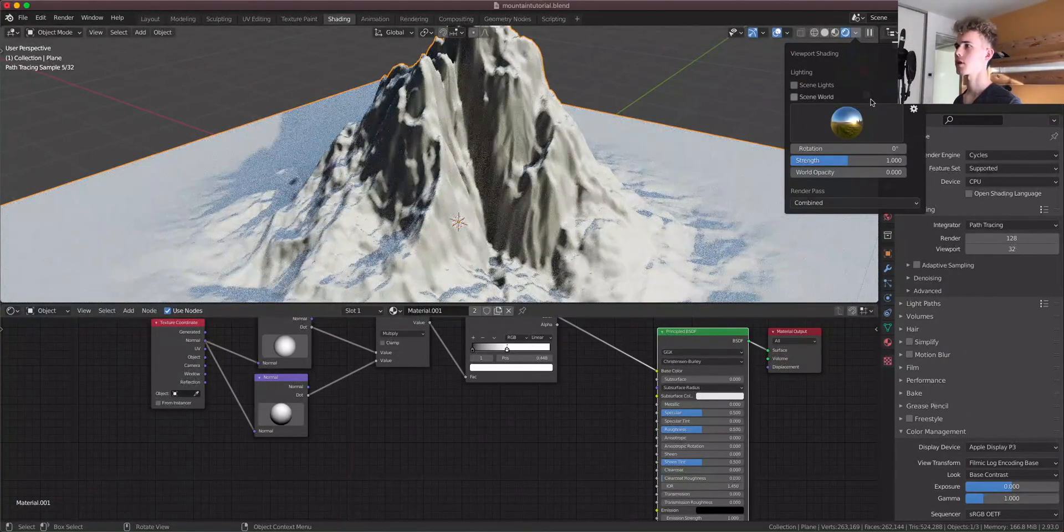
pyautogui.click(872, 126)
pyautogui.click(870, 167)
pyautogui.moveTo(748, 191); pyautogui.dragTo(592, 197, button='middle')
pyautogui.scroll(-3, 591, 197)
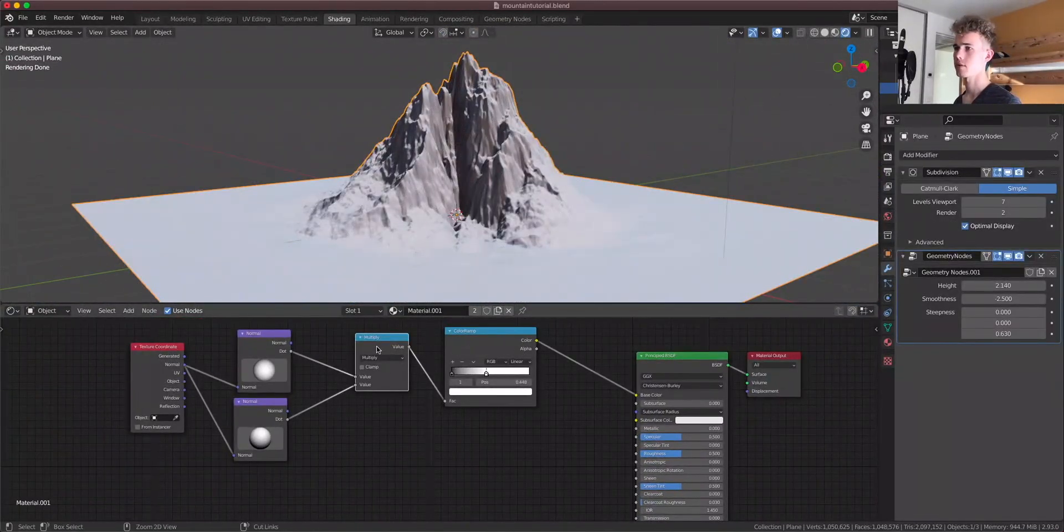
# Preview the Multiply node's output on the mountain and connect its Value to the Principled BSDF's Roughness
pyautogui.scroll(2, 628, 423)
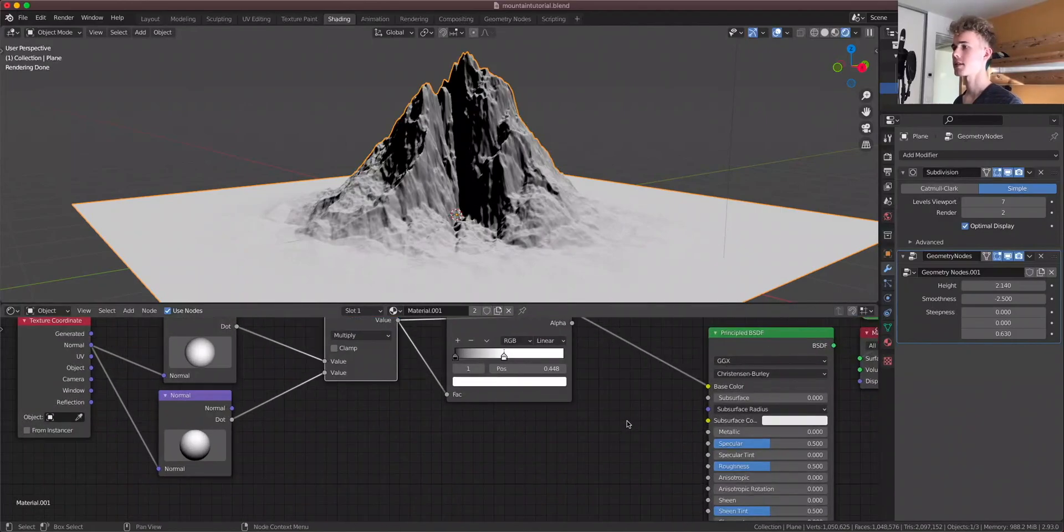
pyautogui.moveTo(627, 421); pyautogui.dragTo(593, 427, button='middle')
pyautogui.moveTo(329, 327); pyautogui.dragTo(309, 335)
pyautogui.moveTo(646, 505); pyautogui.dragTo(674, 472)
pyautogui.moveTo(675, 472); pyautogui.dragTo(665, 450, button='middle')
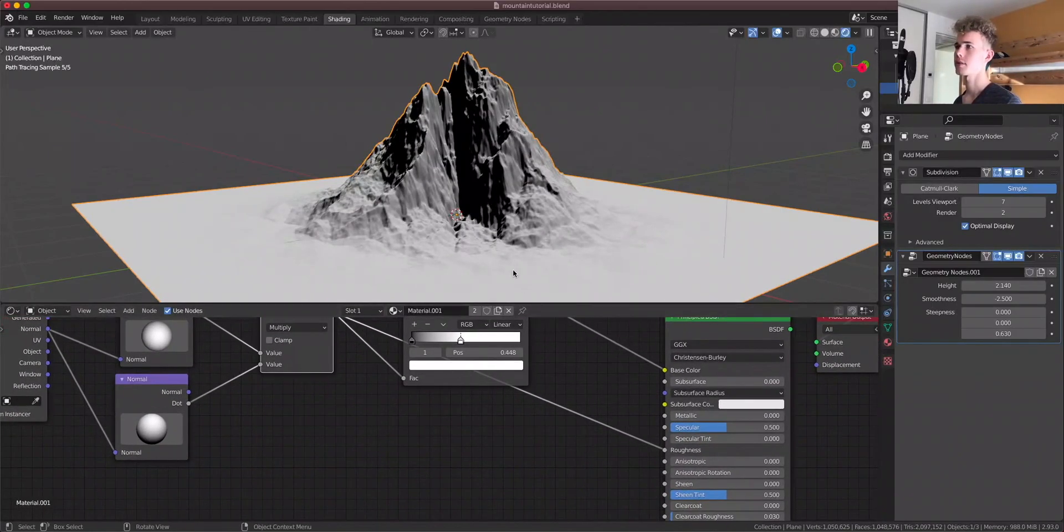
pyautogui.scroll(6, 489, 215)
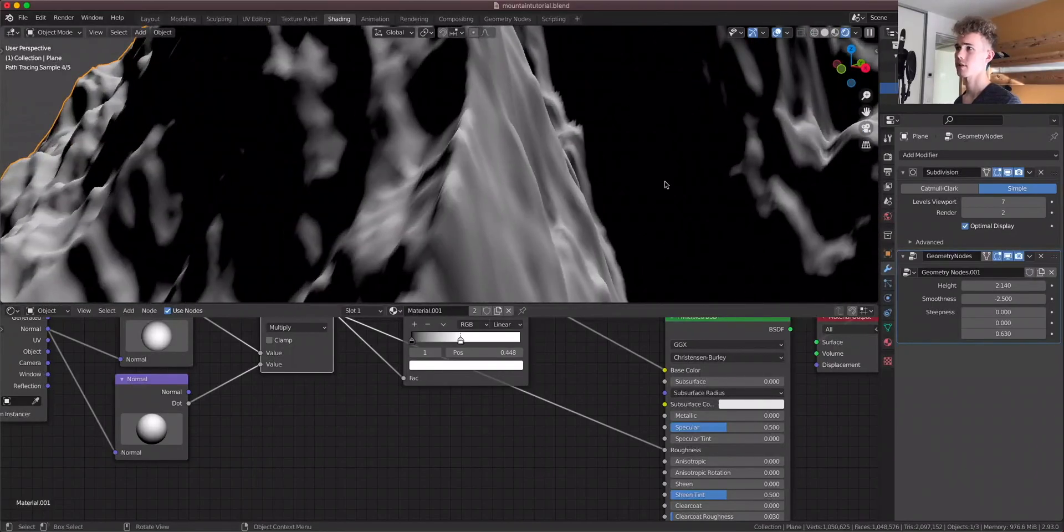
pyautogui.scroll(-5, 655, 167)
pyautogui.scroll(1, 673, 192)
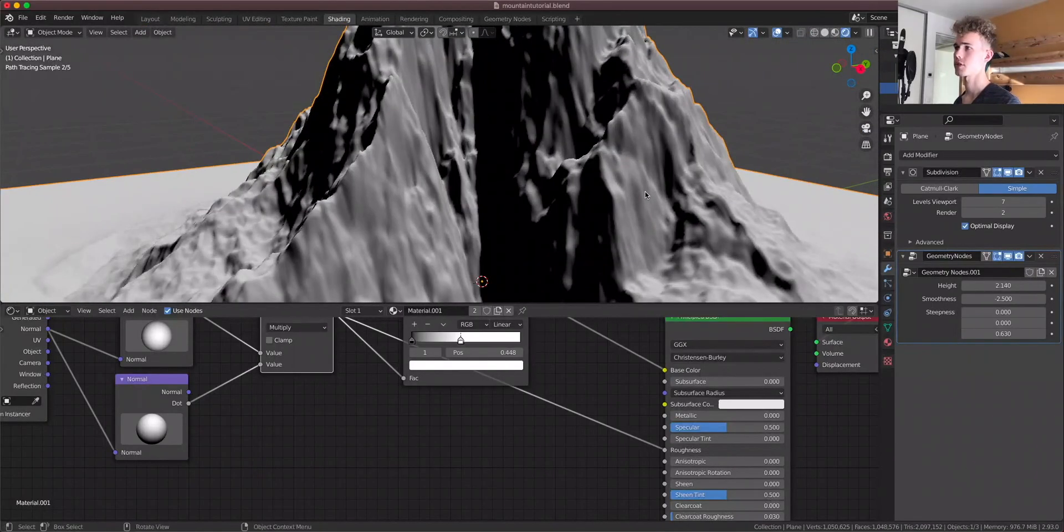
pyautogui.scroll(-2, 380, 420)
# Add a second ColorRamp between the Multiply node's Value and the Principled BSDF's Roughness
pyautogui.moveTo(342, 343); pyautogui.dragTo(320, 393)
pyautogui.hotkey('shift', 'a')
pyautogui.click(371, 341)
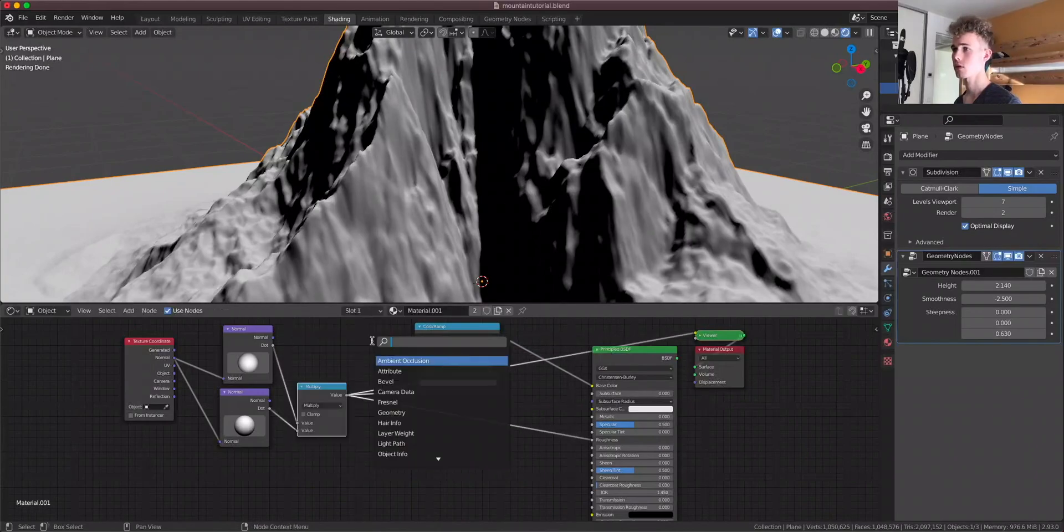
pyautogui.click(408, 361)
pyautogui.click(505, 436)
pyautogui.moveTo(504, 436); pyautogui.dragTo(479, 397, button='middle')
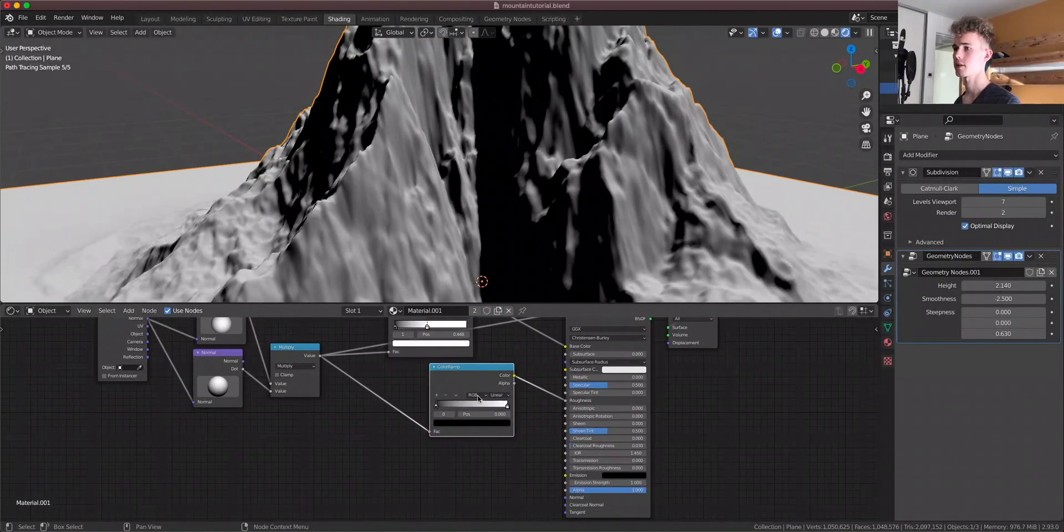
# Brighten the Roughness ColorRamp's black stop to near white, darken its white stop to light gray, and check the shaded mountain
pyautogui.click(444, 425)
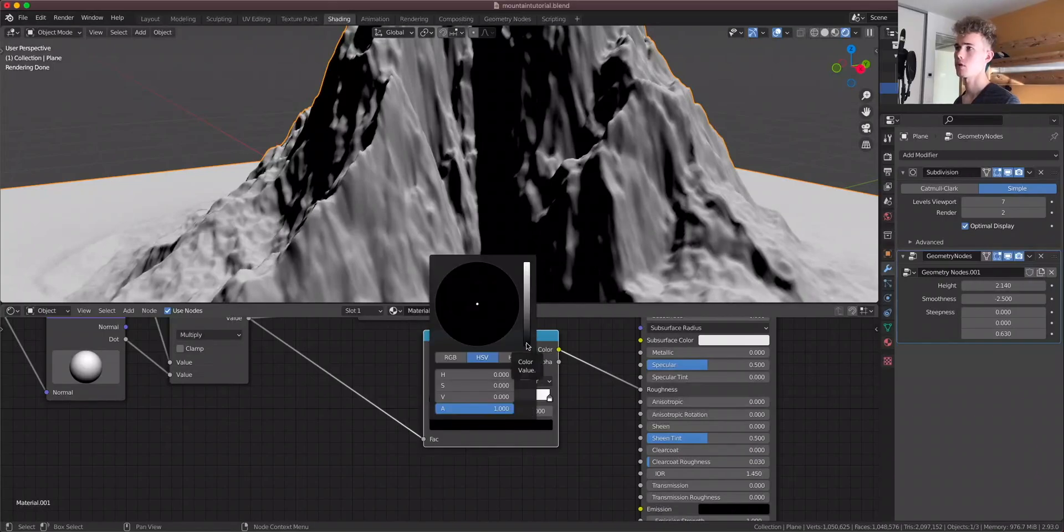
pyautogui.moveTo(527, 344); pyautogui.dragTo(526, 273)
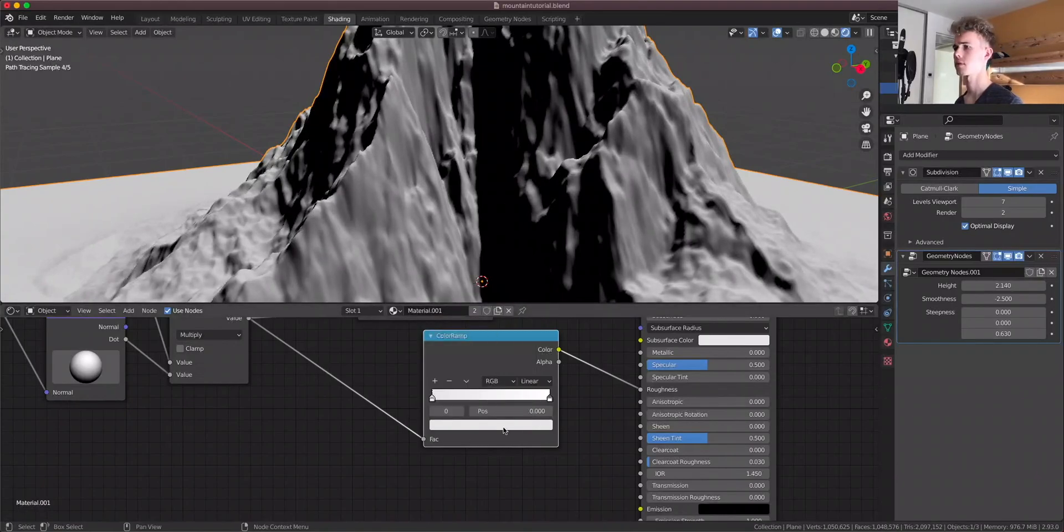
pyautogui.click(463, 425)
pyautogui.moveTo(527, 274)
pyautogui.mouseDown()
pyautogui.moveTo(526, 316)
pyautogui.moveTo(527, 282)
pyautogui.mouseUp()
pyautogui.scroll(-4, 289, 447)
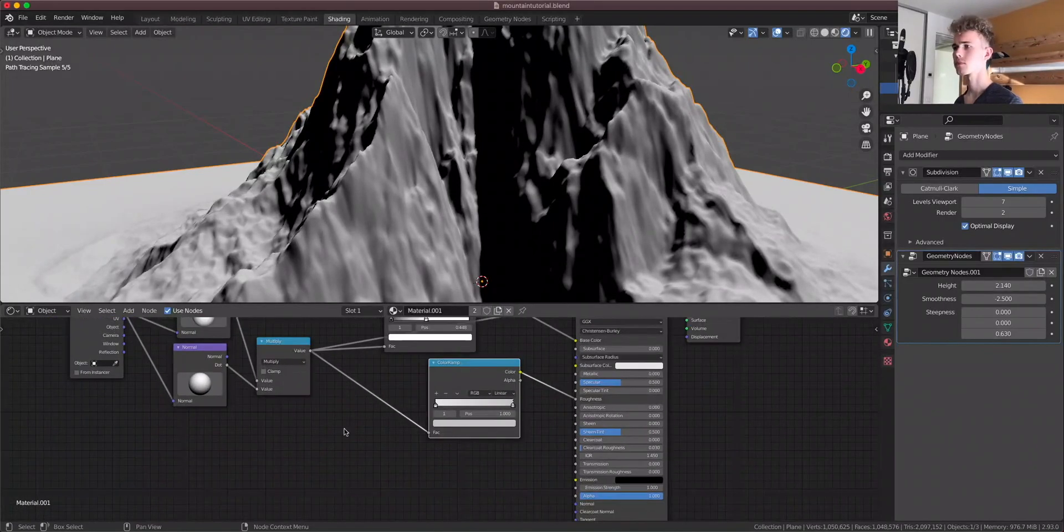
pyautogui.scroll(-5, 434, 132)
pyautogui.moveTo(434, 133); pyautogui.dragTo(651, 155, button='middle')
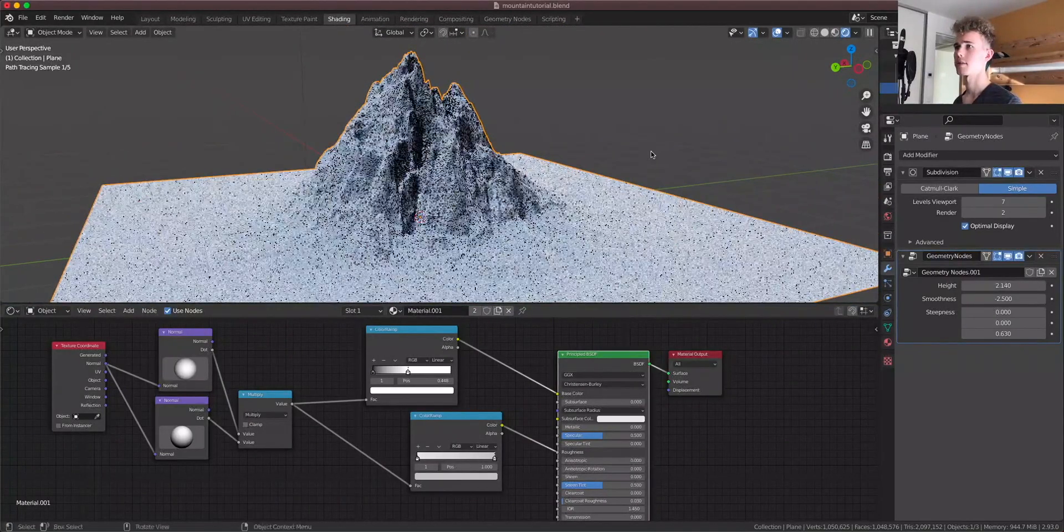
# Connect the Multiply node's Value to the Principled BSDF's Specular input
pyautogui.moveTo(525, 431); pyautogui.dragTo(570, 371, button='middle')
pyautogui.scroll(4, 570, 370)
pyautogui.moveTo(548, 366); pyautogui.dragTo(480, 363)
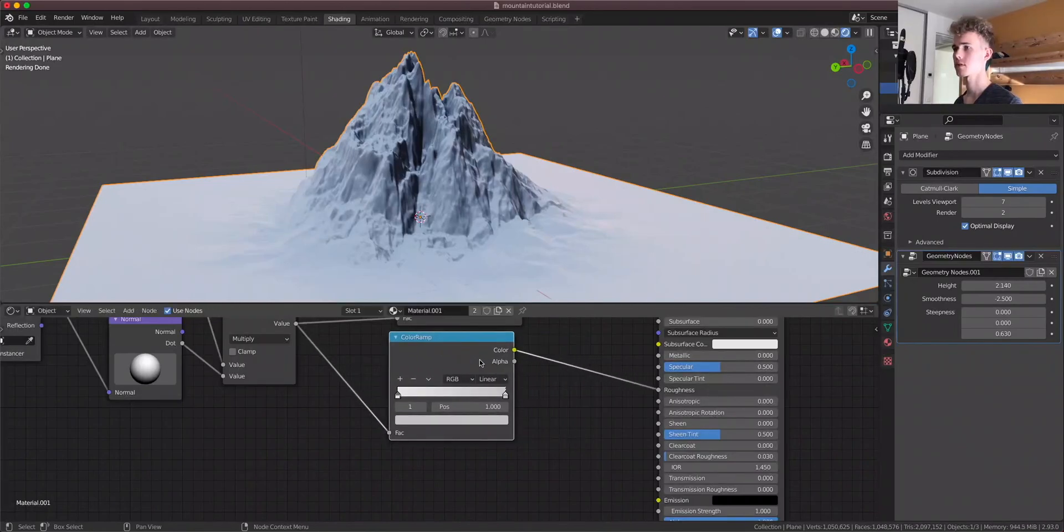
pyautogui.moveTo(603, 353); pyautogui.dragTo(597, 378, button='middle')
pyautogui.moveTo(289, 349); pyautogui.dragTo(314, 365)
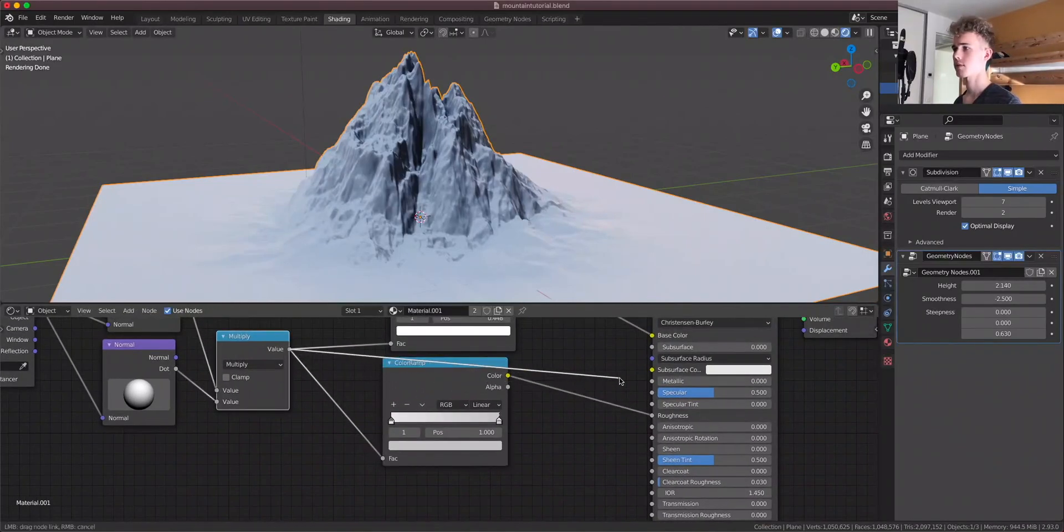
pyautogui.moveTo(654, 400); pyautogui.dragTo(652, 392)
# Move the Roughness ColorRamp down and insert another ColorRamp between the Multiply node and the Specular input
pyautogui.moveTo(430, 383); pyautogui.dragTo(436, 382)
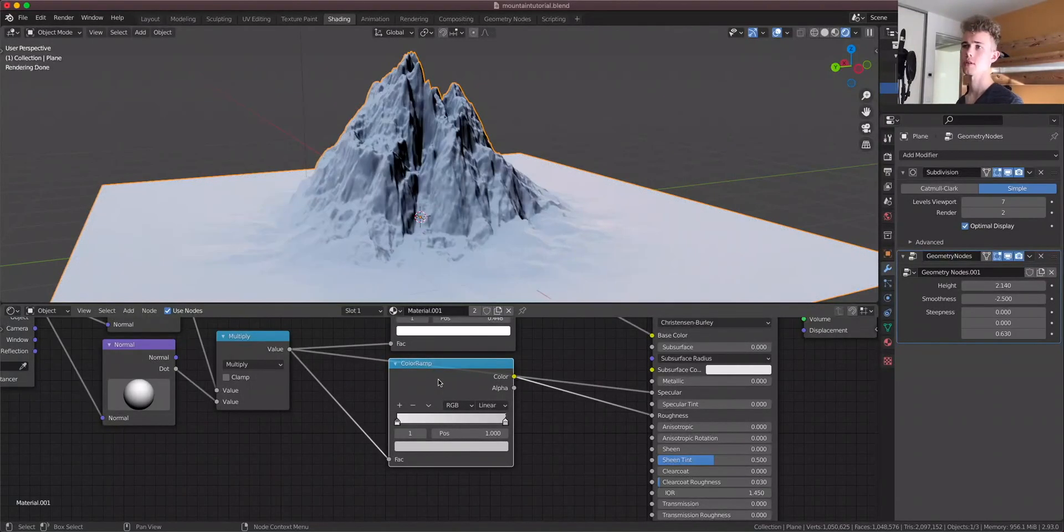
pyautogui.moveTo(448, 380); pyautogui.dragTo(439, 466)
pyautogui.moveTo(497, 205)
pyautogui.mouseDown(button='middle')
pyautogui.moveTo(521, 175)
pyautogui.moveTo(482, 140)
pyautogui.moveTo(482, 206)
pyautogui.mouseUp(button='middle')
pyautogui.scroll(4, 521, 175)
pyautogui.hotkey('shift', 'a')
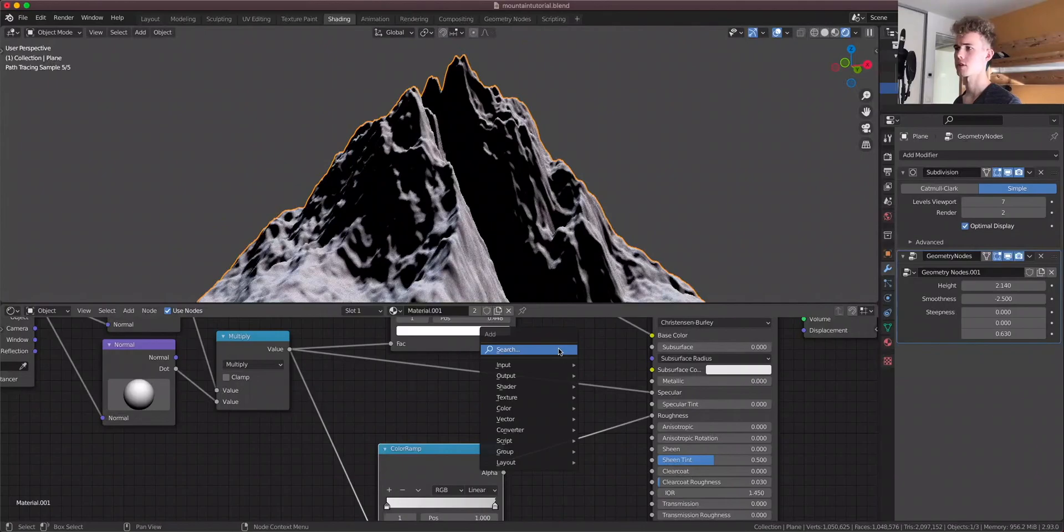
pyautogui.click(558, 349)
pyautogui.write('col')
pyautogui.press('Return')
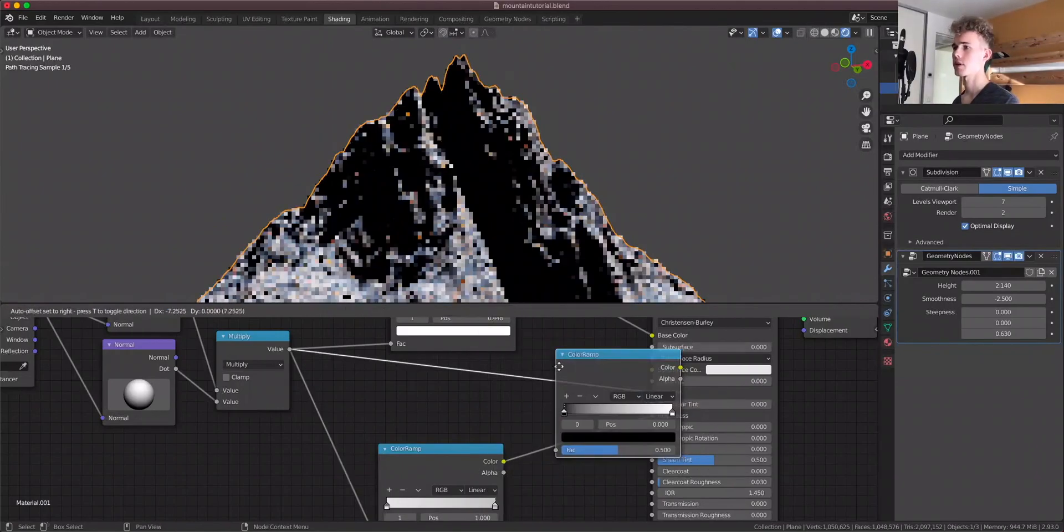
pyautogui.click(392, 350)
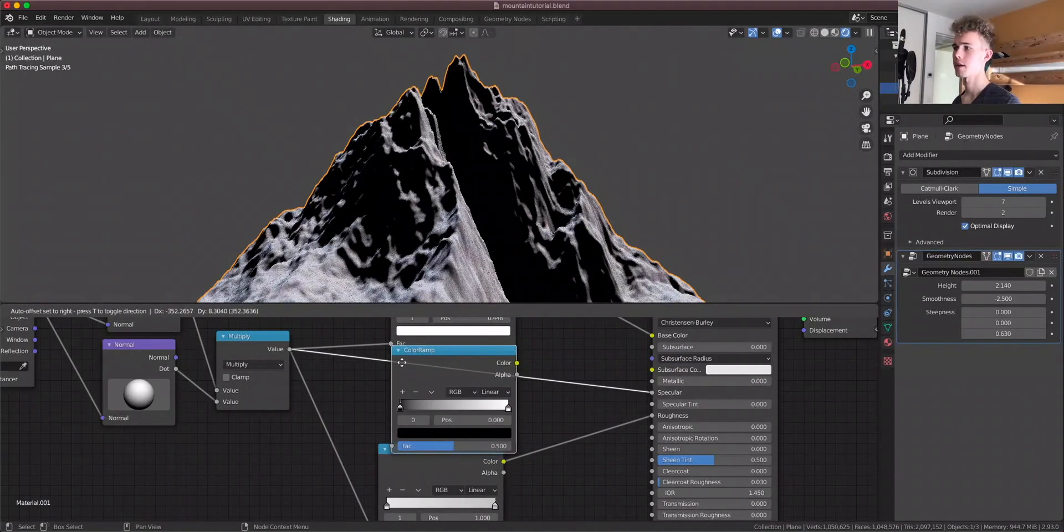
# Lighten the Specular ColorRamp's black stop to gray and space the overlapping ColorRamp nodes apart
pyautogui.click(405, 433)
pyautogui.moveTo(484, 354); pyautogui.dragTo(485, 310)
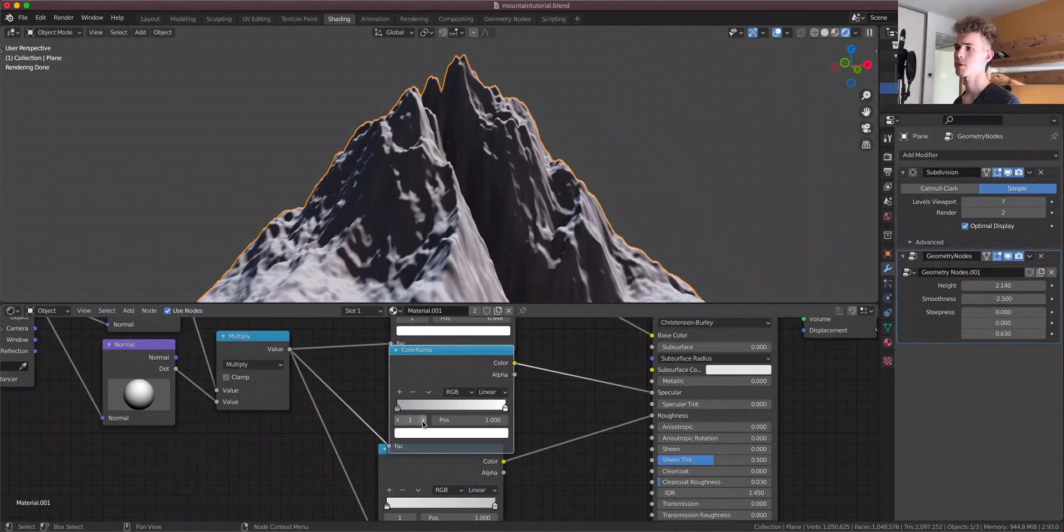
pyautogui.moveTo(481, 381); pyautogui.dragTo(455, 364, button='middle')
pyautogui.moveTo(421, 455); pyautogui.dragTo(429, 485)
pyautogui.moveTo(406, 351); pyautogui.dragTo(408, 365)
# Lighten the Base Color ColorRamp's black stop to a dark gray and check the whole mountain
pyautogui.moveTo(468, 339); pyautogui.dragTo(455, 413, button='middle')
pyautogui.moveTo(435, 333); pyautogui.dragTo(420, 373, button='middle')
pyautogui.click(350, 427)
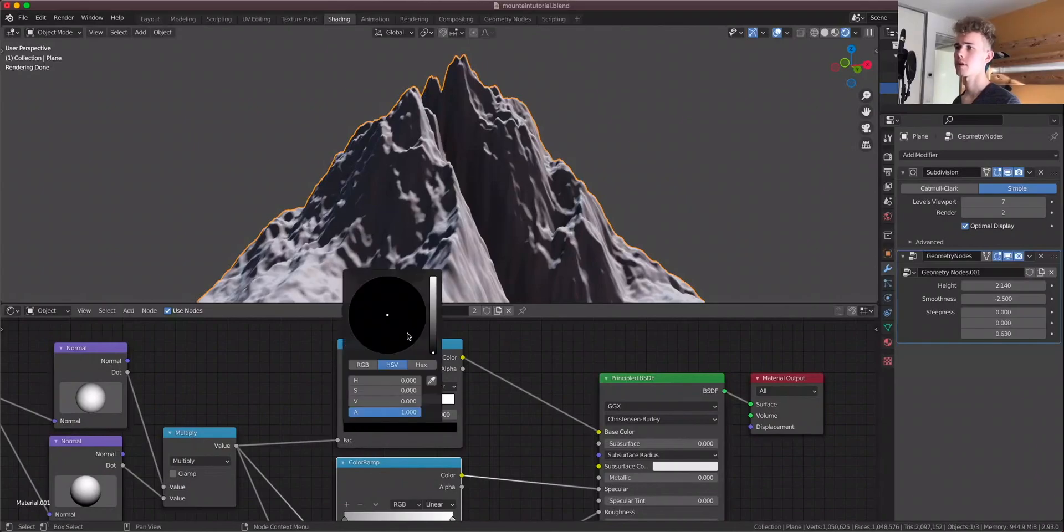
pyautogui.moveTo(431, 352)
pyautogui.mouseDown()
pyautogui.moveTo(433, 324)
pyautogui.moveTo(433, 342)
pyautogui.mouseUp()
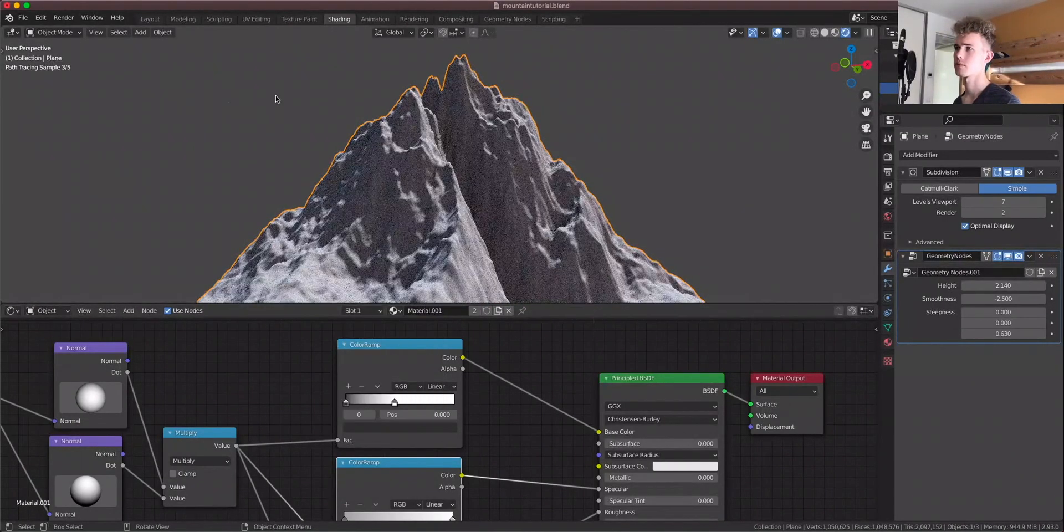
pyautogui.scroll(-2, 588, 156)
pyautogui.scroll(-2, 588, 156)
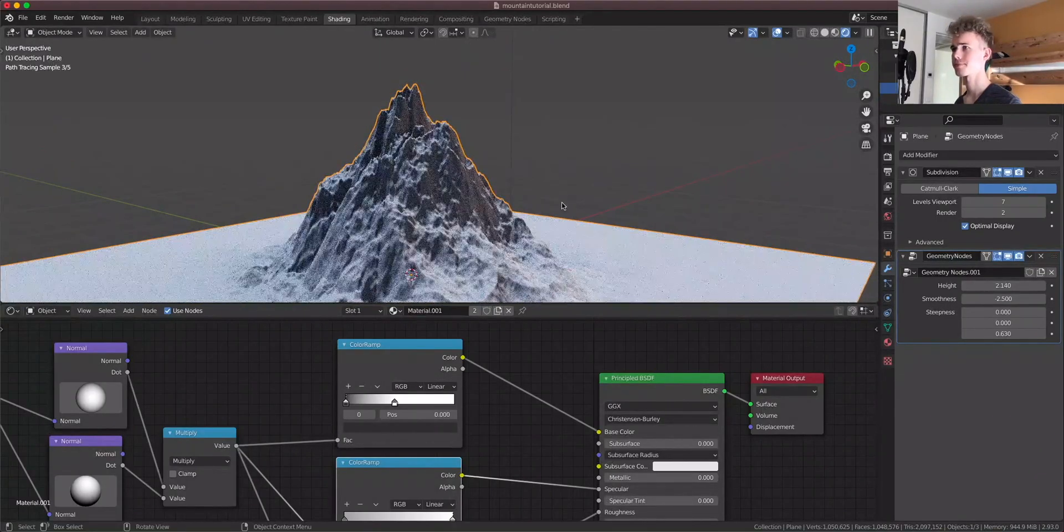
# Add a Bump node below the ColorRamps and connect its Normal output to the Principled BSDF's Normal input
pyautogui.moveTo(465, 462); pyautogui.dragTo(501, 340, button='middle')
pyautogui.scroll(-5, 554, 338)
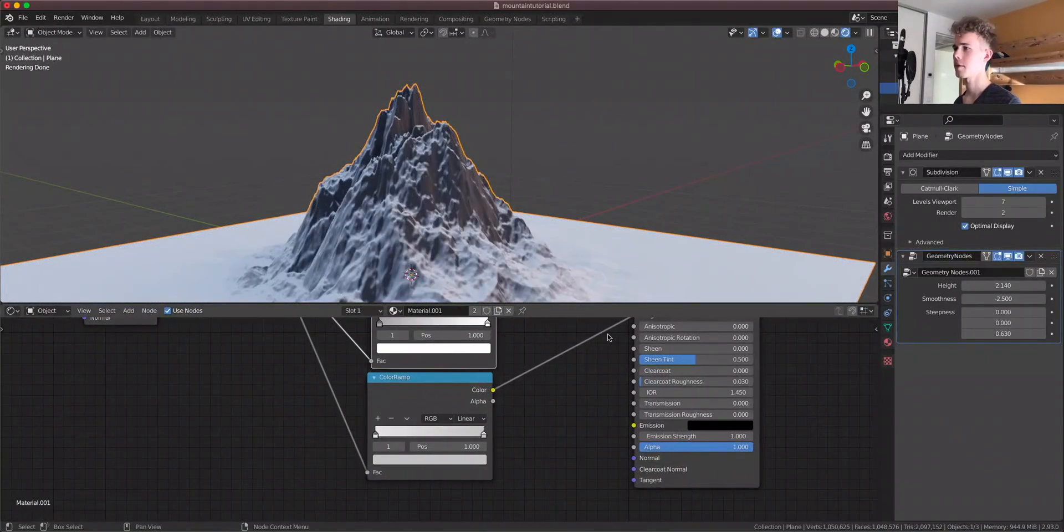
pyautogui.scroll(-3, 531, 432)
pyautogui.scroll(5, 551, 211)
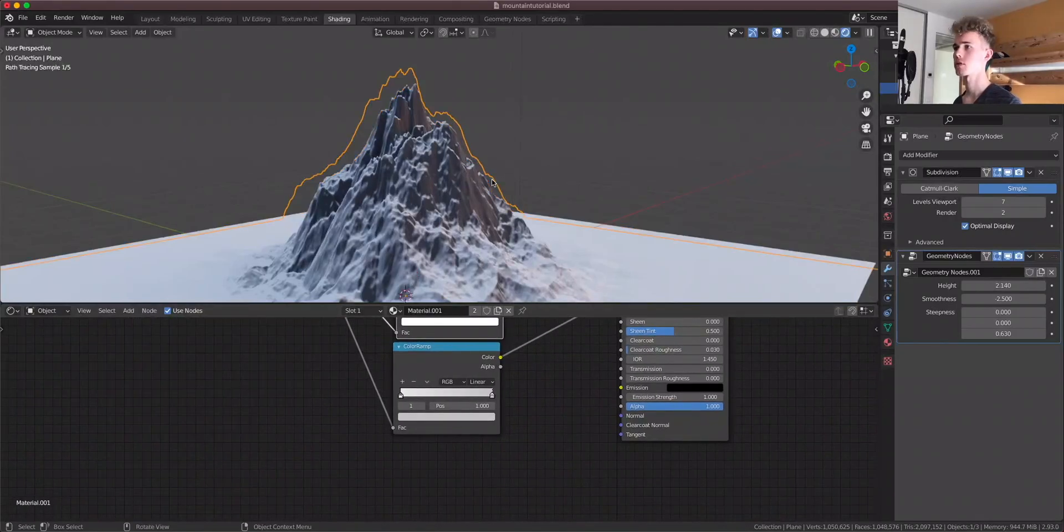
pyautogui.scroll(5, 551, 211)
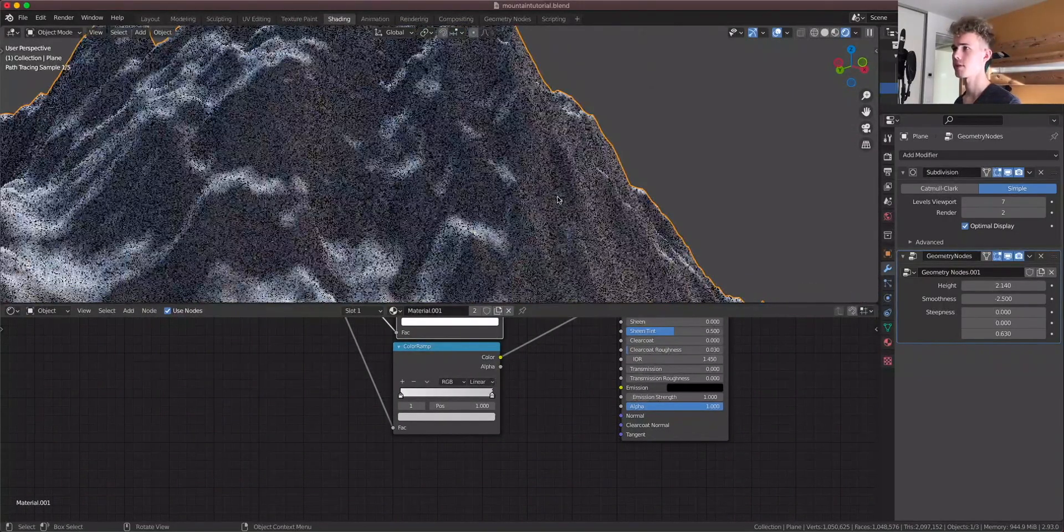
pyautogui.hotkey('shift', 'a')
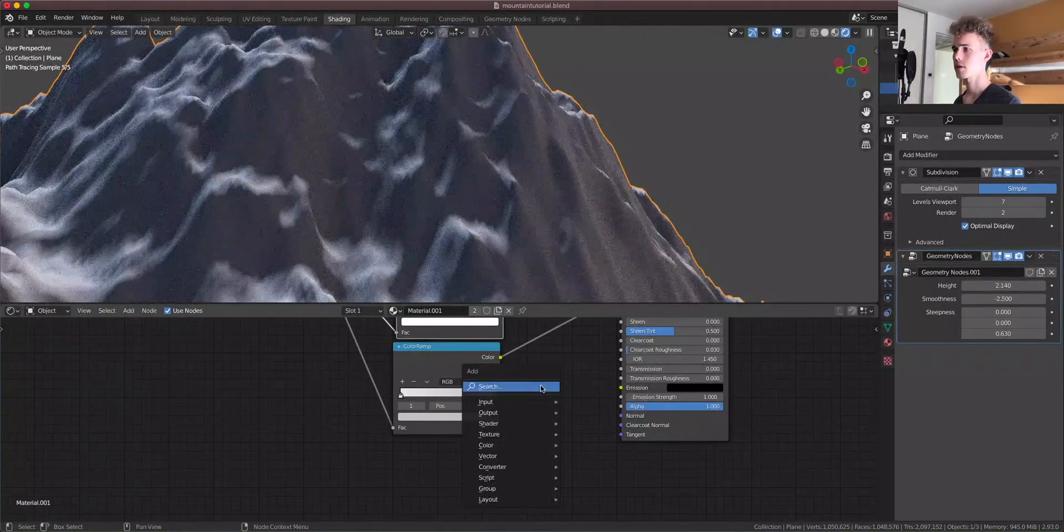
pyautogui.click(541, 386)
pyautogui.write('bump')
pyautogui.click(572, 405)
pyautogui.click(487, 477)
pyautogui.moveTo(501, 469); pyautogui.dragTo(628, 417)
# Add a Noise Texture beside the Bump node and connect its Fac output to the Bump node's Height
pyautogui.hotkey('shift', 'a')
pyautogui.click(327, 405)
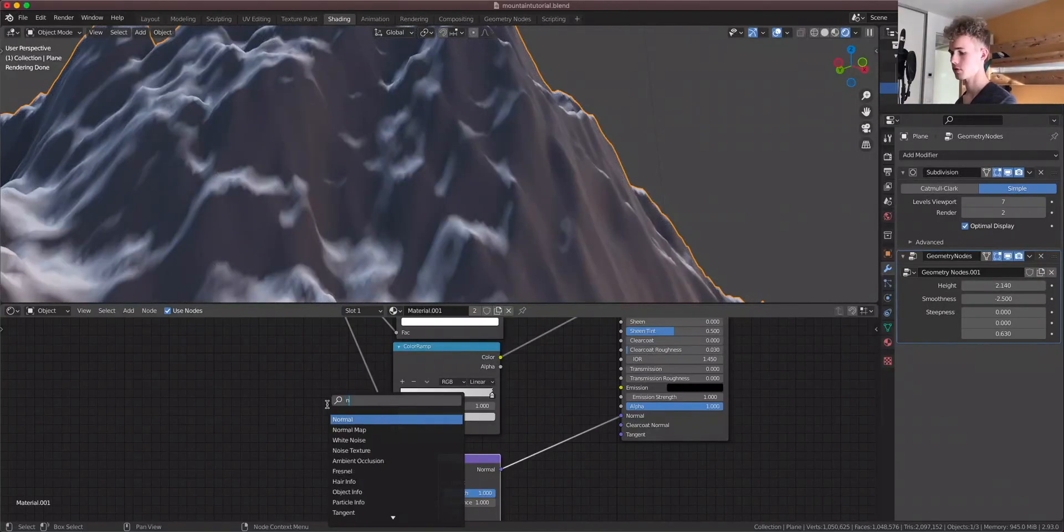
pyautogui.click(369, 428)
pyautogui.click(344, 466)
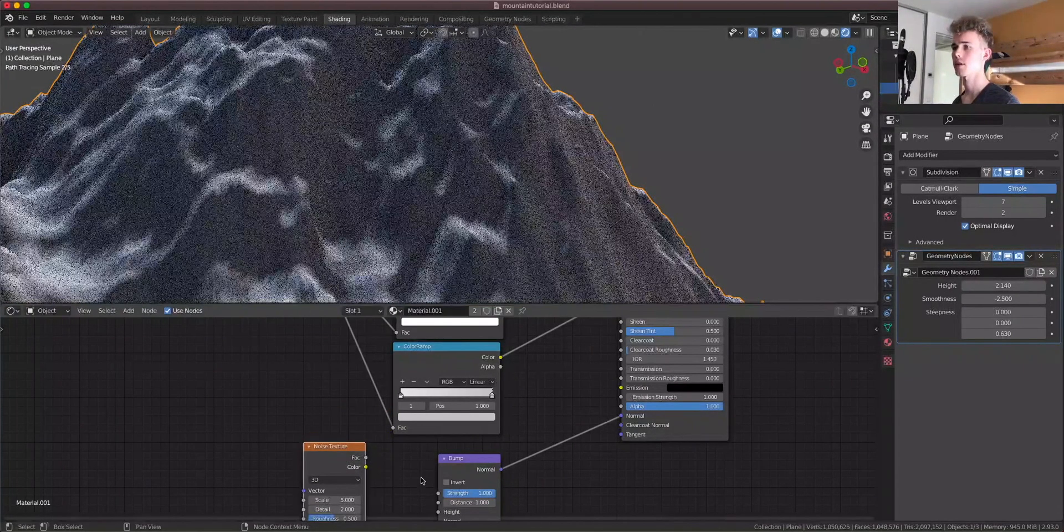
pyautogui.moveTo(422, 480); pyautogui.dragTo(412, 392, button='middle')
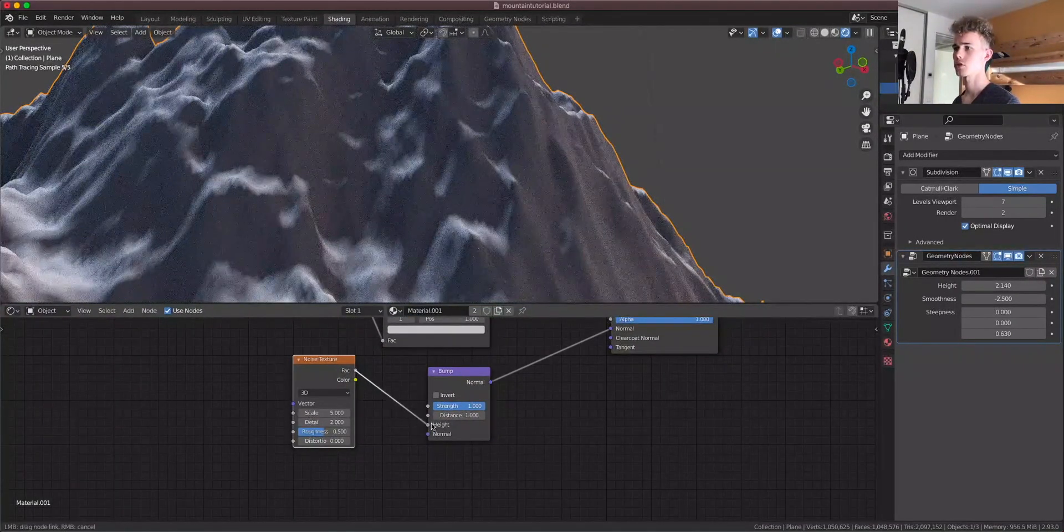
pyautogui.moveTo(426, 422); pyautogui.dragTo(427, 424)
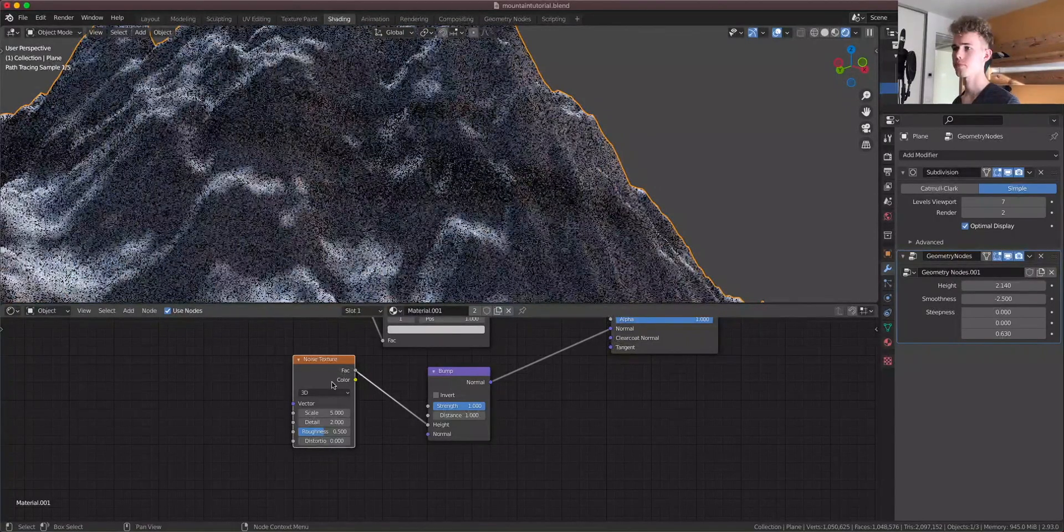
# Preview the Noise Texture on the whole mountain and set its Scale to 25.8, Detail to 6 and Roughness to 0.8
pyautogui.scroll(-6, 447, 168)
pyautogui.moveTo(449, 165); pyautogui.dragTo(408, 221, button='middle')
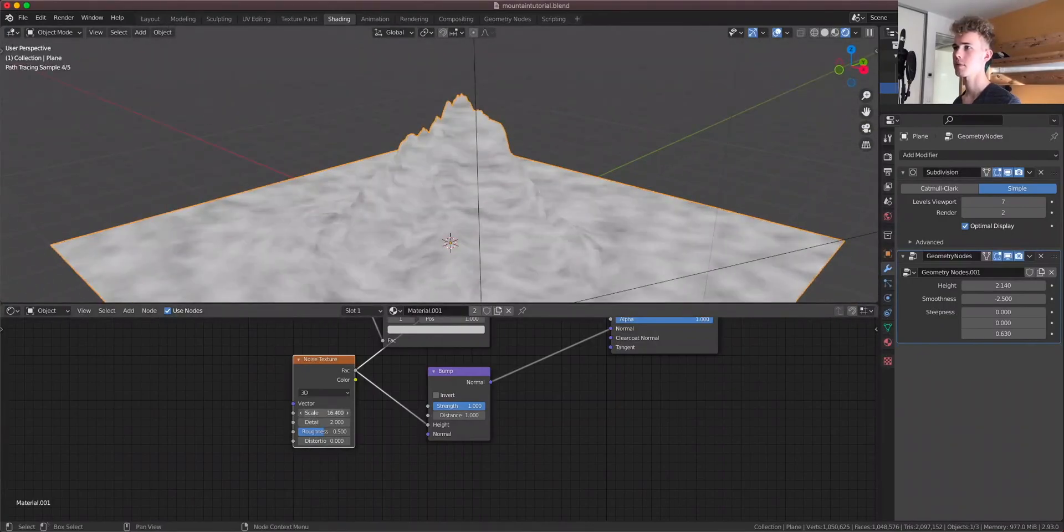
pyautogui.moveTo(324, 412); pyautogui.dragTo(375, 412)
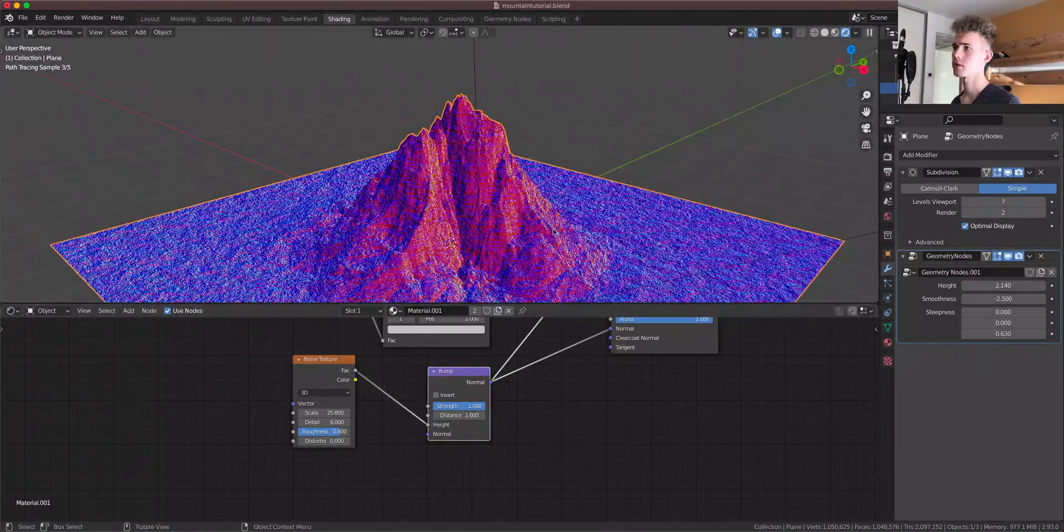
# Switch the surface preview back to the Principled BSDF and inspect the bump effect on the mountain
pyautogui.scroll(2, 429, 241)
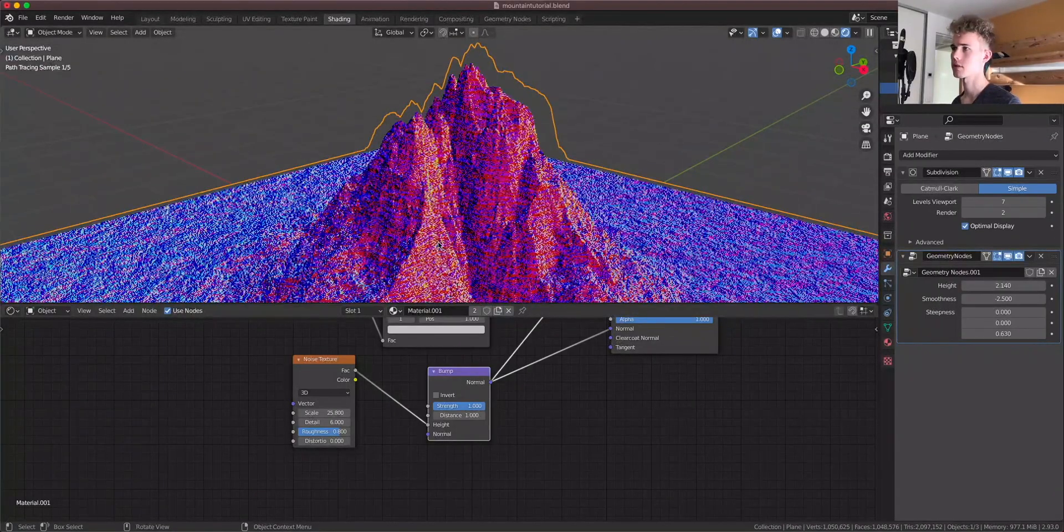
pyautogui.moveTo(429, 241); pyautogui.dragTo(489, 199, button='middle')
pyautogui.moveTo(597, 351); pyautogui.dragTo(507, 518, button='middle')
pyautogui.scroll(-4, 551, 419)
pyautogui.keyDown('ctrl'); pyautogui.keyDown('shift'); pyautogui.click(541, 377); pyautogui.keyUp('shift'); pyautogui.keyUp('ctrl')
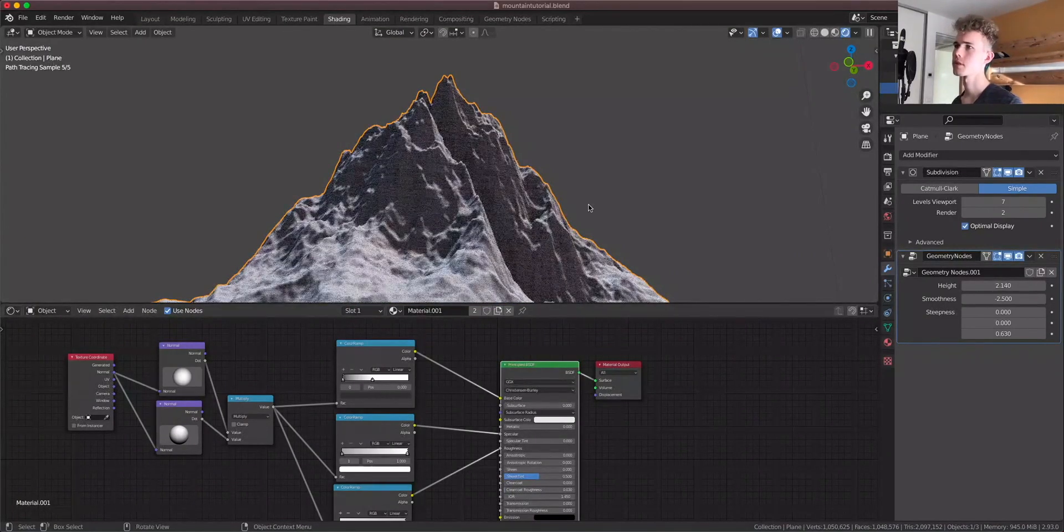
pyautogui.scroll(5, 602, 215)
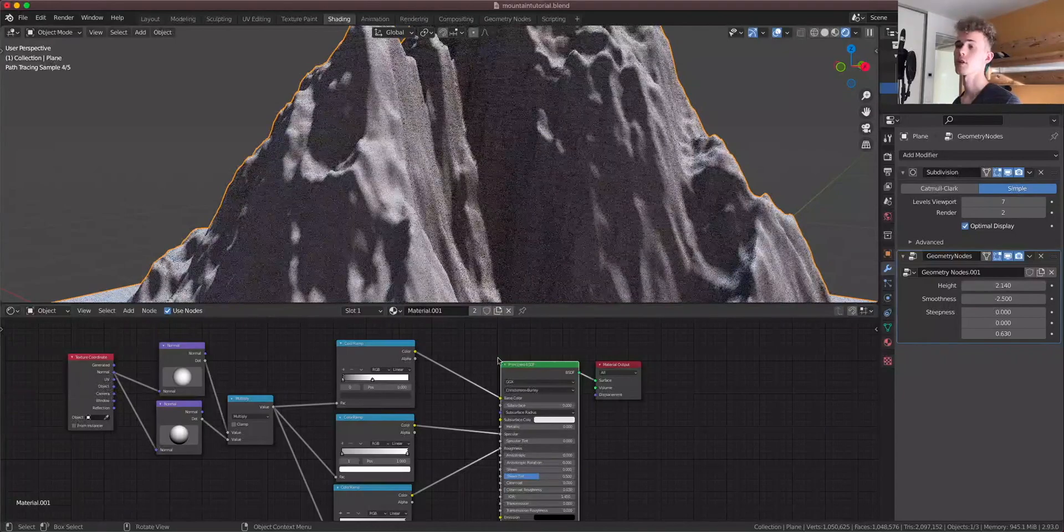
# Move the Noise Texture lower, preview the Multiply node, and connect its Value output to the Bump node's Strength
pyautogui.moveTo(412, 433); pyautogui.dragTo(569, 520, button='middle')
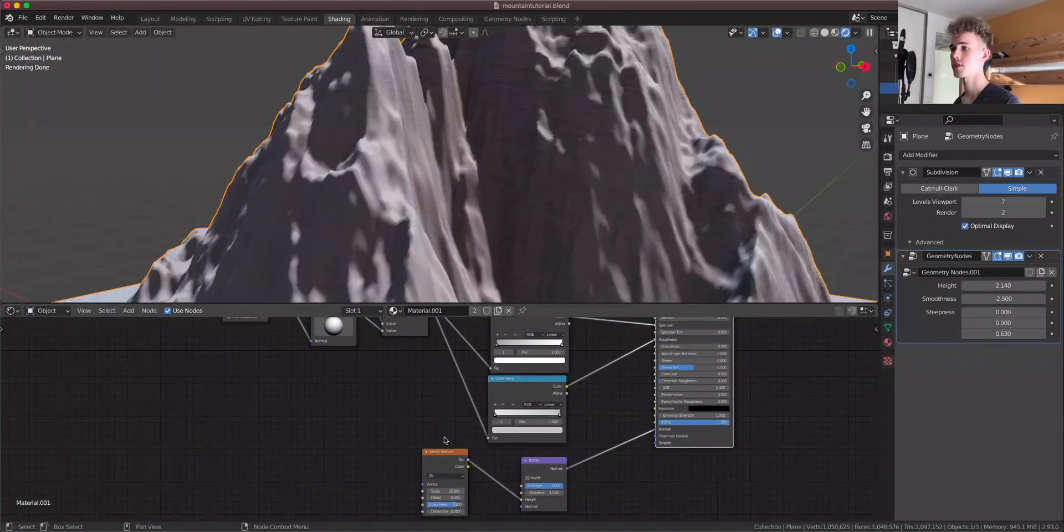
pyautogui.moveTo(447, 460); pyautogui.dragTo(433, 513)
pyautogui.scroll(-2, 412, 447)
pyautogui.moveTo(413, 357); pyautogui.dragTo(412, 358)
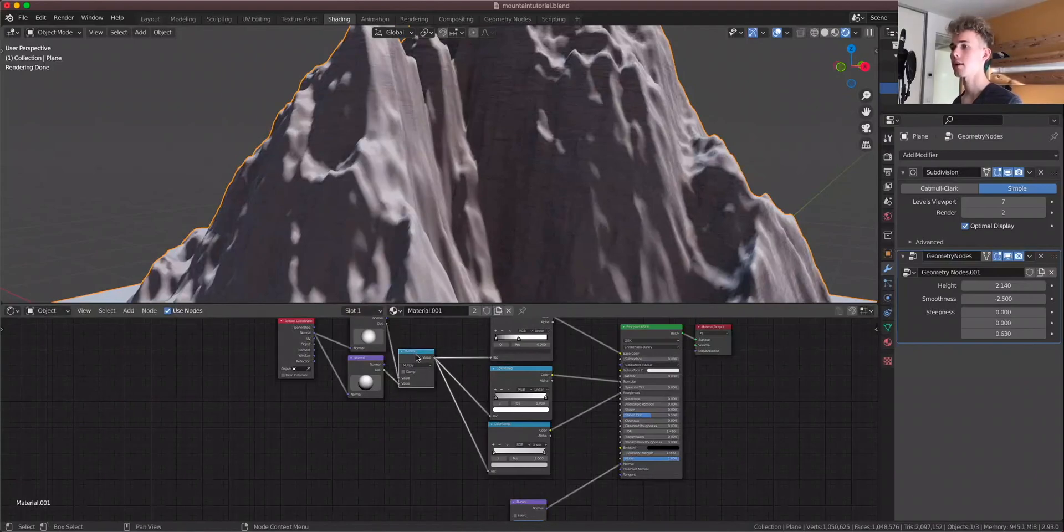
pyautogui.keyDown('ctrl'); pyautogui.keyDown('shift'); pyautogui.click(414, 357); pyautogui.keyUp('shift'); pyautogui.keyUp('ctrl')
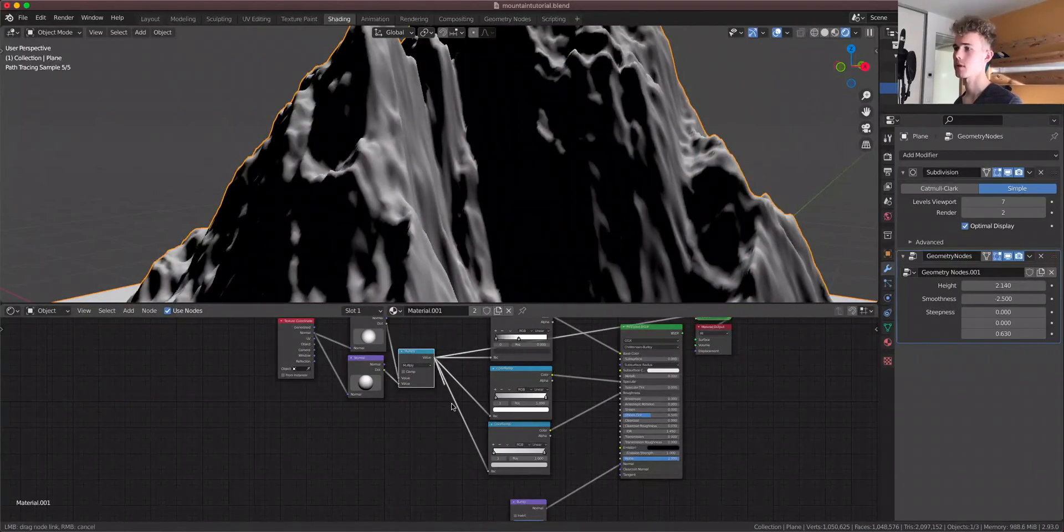
pyautogui.moveTo(511, 522); pyautogui.dragTo(511, 519)
pyautogui.scroll(4, 545, 471)
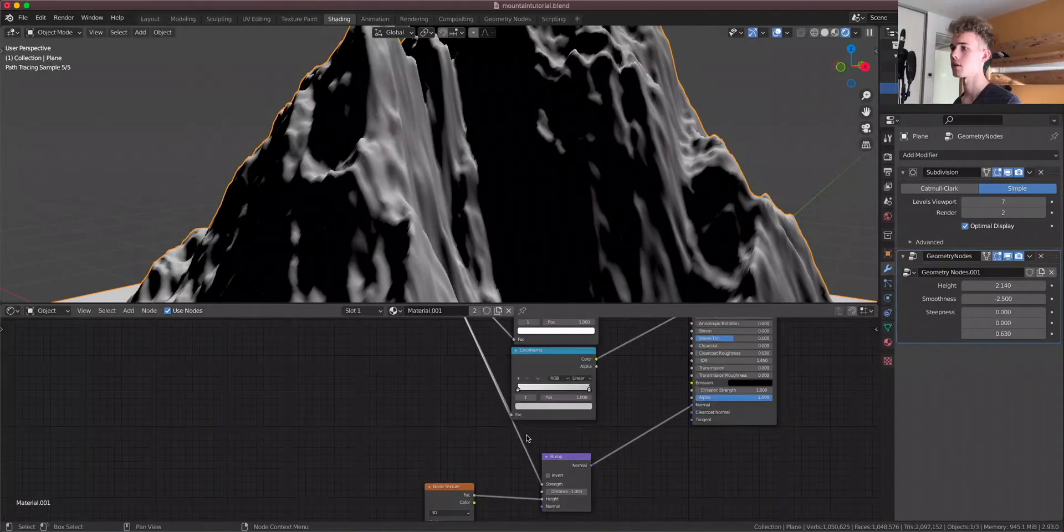
# Shift the Bump node farther from the Noise Texture and preview its Normal output on the mountain
pyautogui.moveTo(586, 472); pyautogui.dragTo(515, 399, button='middle')
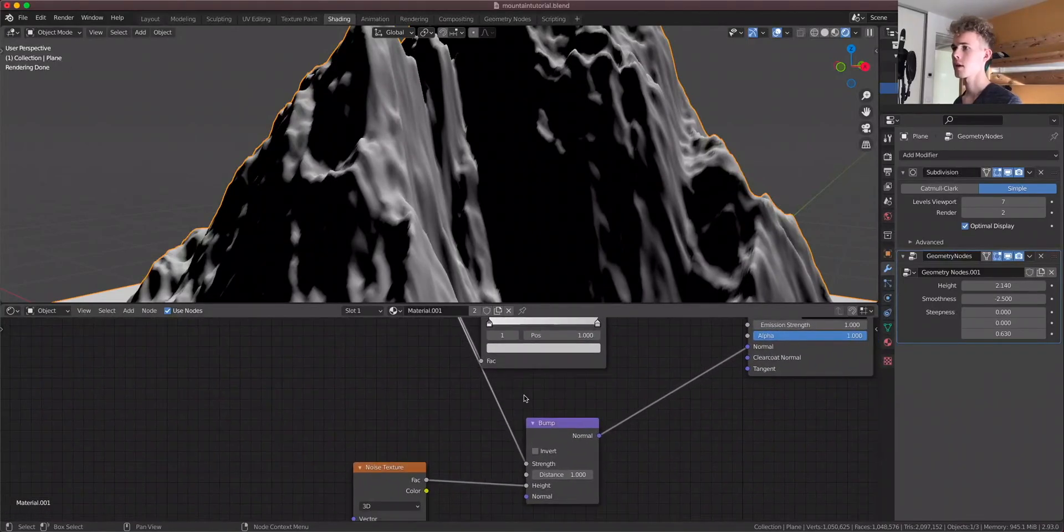
pyautogui.moveTo(564, 438); pyautogui.dragTo(598, 435)
pyautogui.keyDown('ctrl'); pyautogui.keyDown('shift'); pyautogui.click(599, 435); pyautogui.keyUp('shift'); pyautogui.keyUp('ctrl')
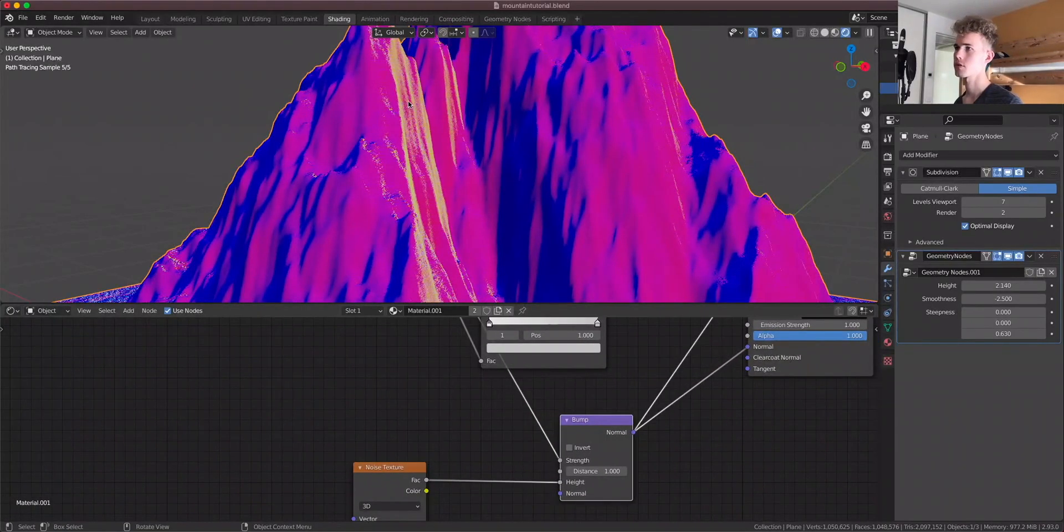
# Insert a ColorRamp between the Multiply node's Value output and the Bump node's Strength input
pyautogui.hotkey('shift', 'a')
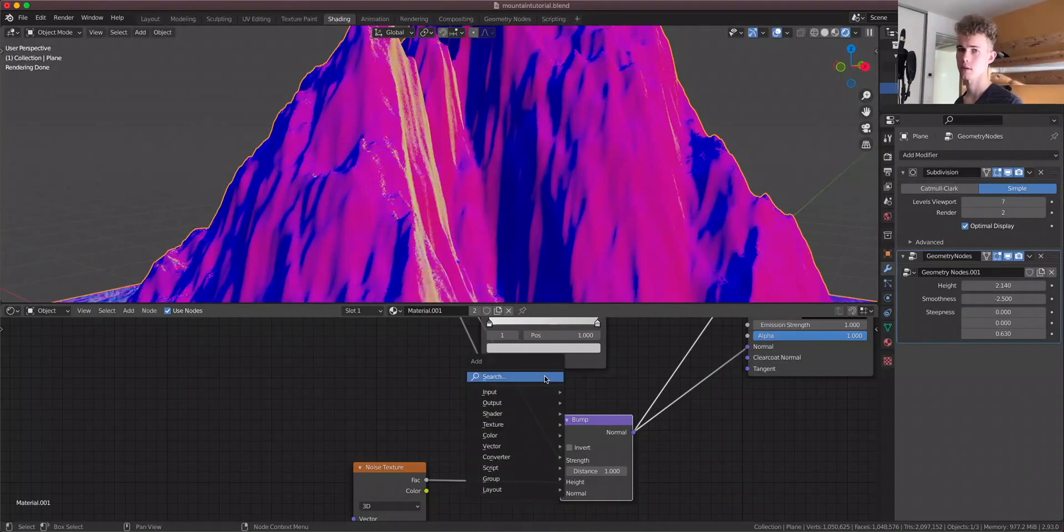
pyautogui.click(546, 377)
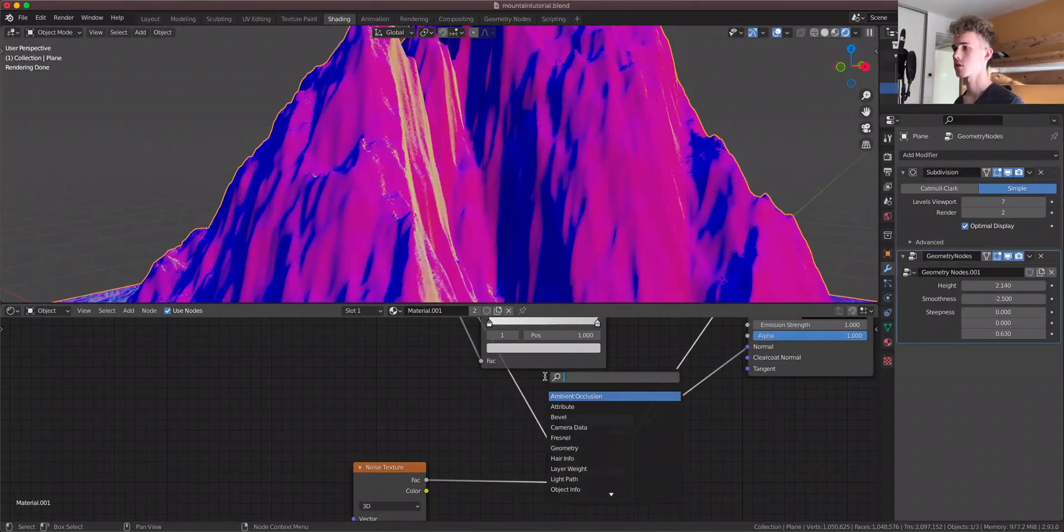
pyautogui.press('Escape')
pyautogui.hotkey('shift', 'a')
pyautogui.click(541, 377)
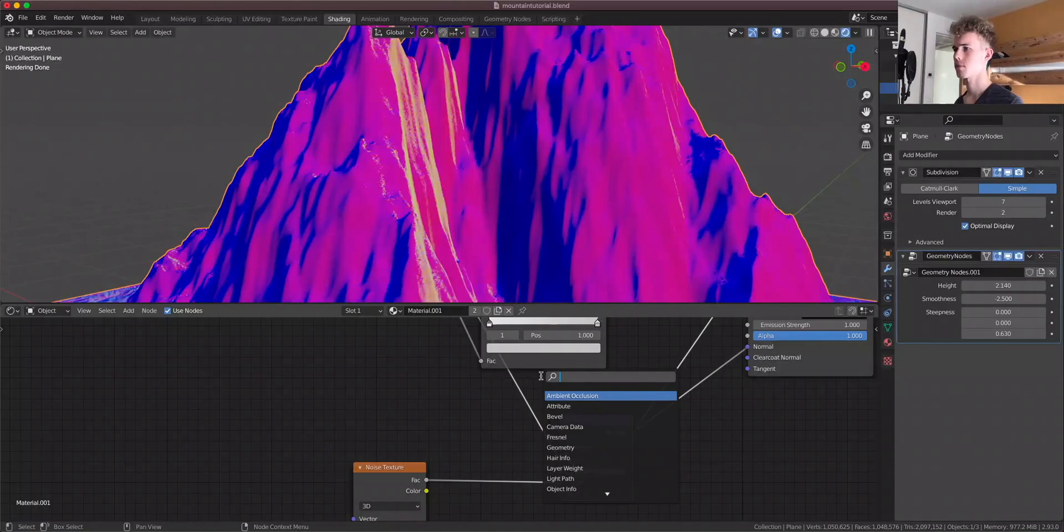
pyautogui.write('col')
pyautogui.click(559, 394)
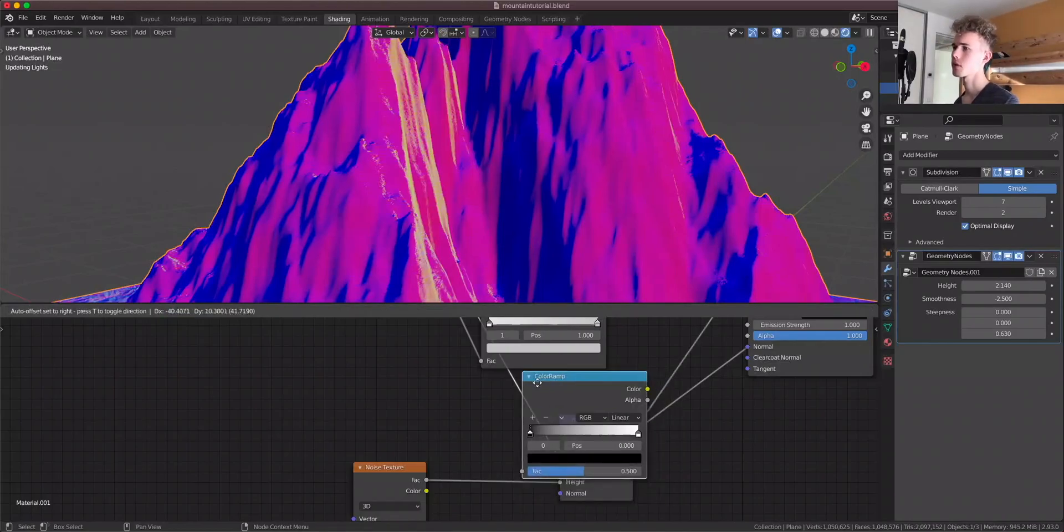
pyautogui.click(518, 383)
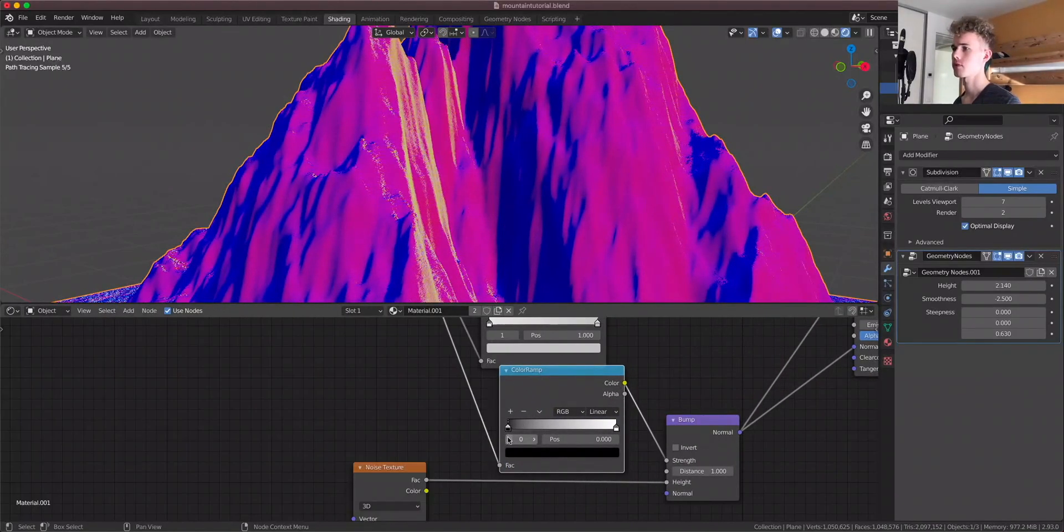
# Reverse the Bump Strength ColorRamp by making stop 0 white and stop 1 black
pyautogui.click(514, 453)
pyautogui.click(594, 452)
pyautogui.moveTo(594, 355); pyautogui.dragTo(594, 302)
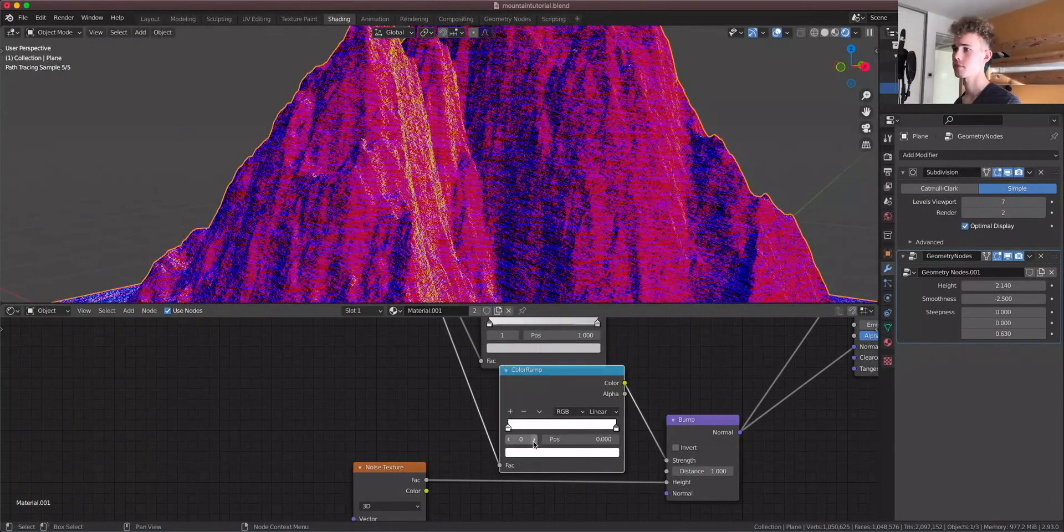
pyautogui.click(539, 452)
pyautogui.moveTo(595, 313); pyautogui.dragTo(595, 376)
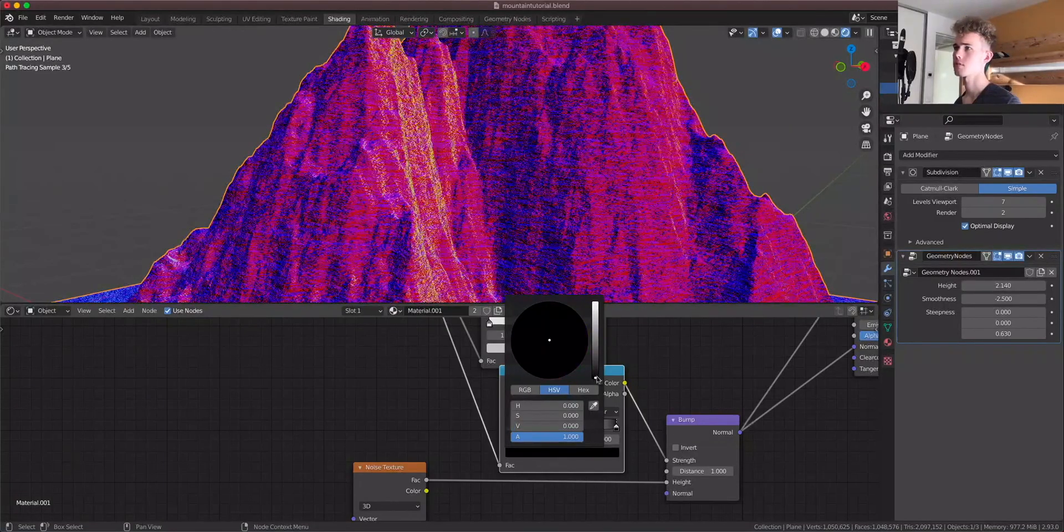
# Reconnect the Principled BSDF to the surface output and examine the slope-masked bump close up
pyautogui.scroll(-5, 729, 237)
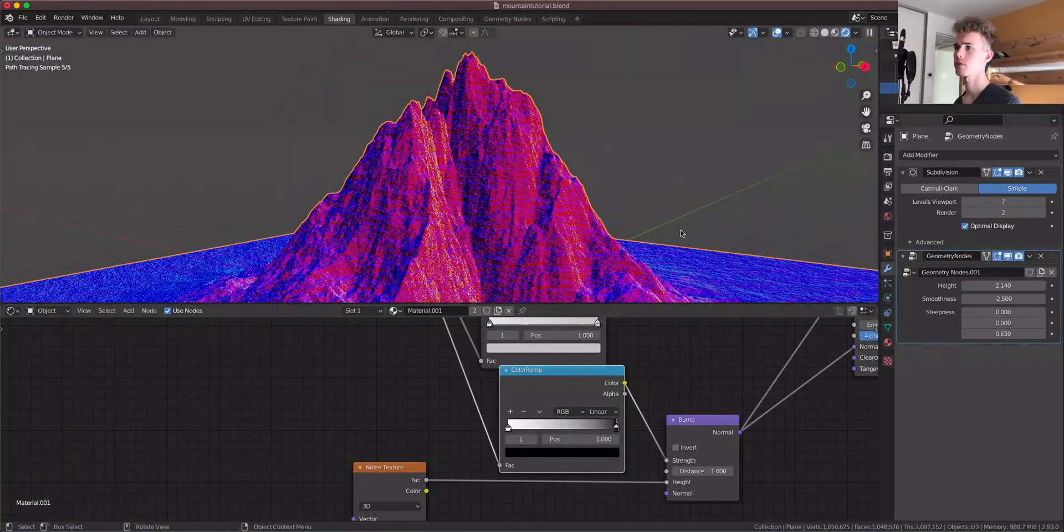
pyautogui.moveTo(688, 362); pyautogui.dragTo(532, 451, button='middle')
pyautogui.scroll(-2, 456, 449)
pyautogui.moveTo(598, 364); pyautogui.dragTo(552, 489, button='middle')
pyautogui.keyDown('ctrl'); pyautogui.keyDown('shift'); pyautogui.click(593, 392); pyautogui.keyUp('shift'); pyautogui.keyUp('ctrl')
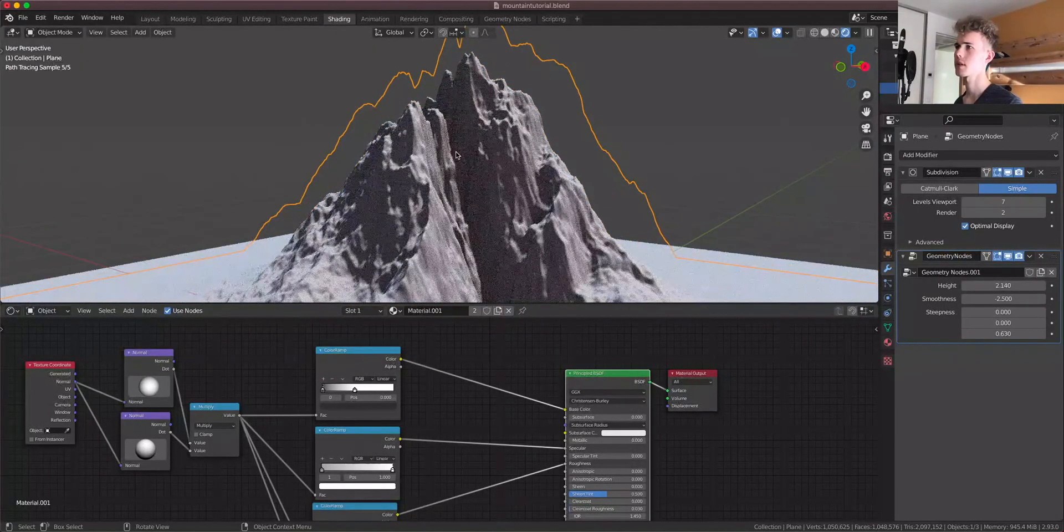
pyautogui.scroll(5, 457, 158)
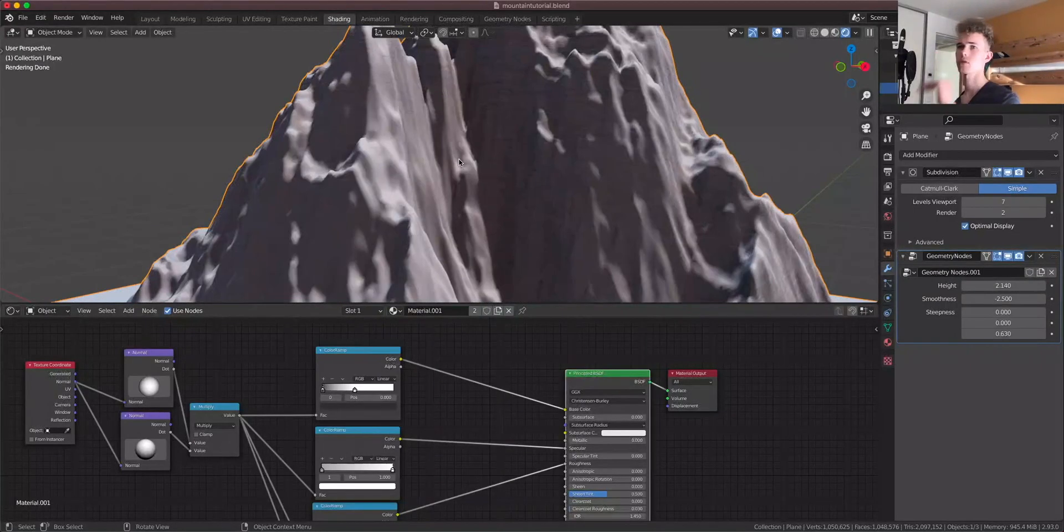
# Move the Texture Coordinate node down beside the Noise Texture
pyautogui.moveTo(422, 421); pyautogui.dragTo(658, 361, button='middle')
pyautogui.moveTo(382, 420); pyautogui.dragTo(394, 519, button='middle')
pyautogui.scroll(-3, 390, 338)
pyautogui.scroll(-1, 370, 293)
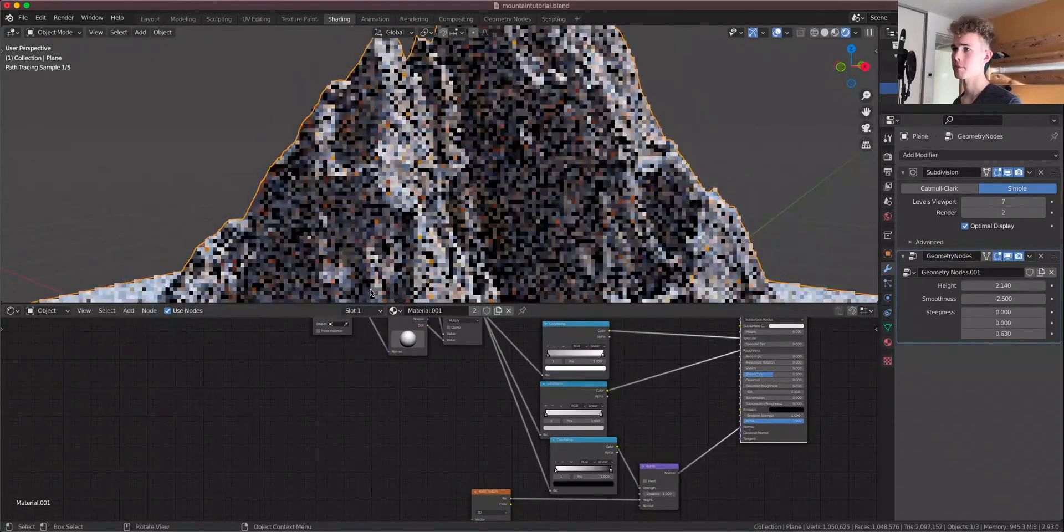
pyautogui.moveTo(348, 370); pyautogui.dragTo(359, 440, button='middle')
pyautogui.moveTo(331, 377); pyautogui.dragTo(319, 520)
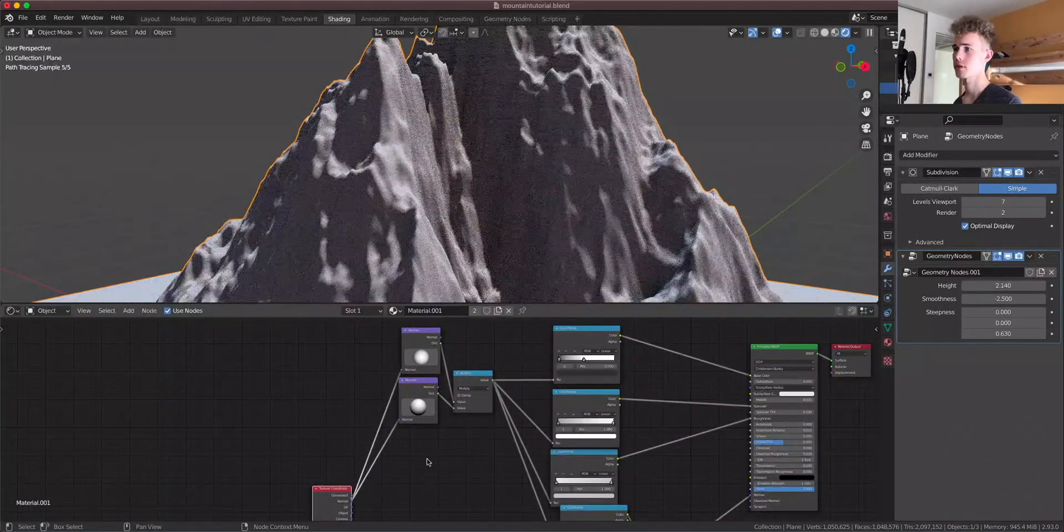
pyautogui.moveTo(398, 488); pyautogui.dragTo(427, 360, button='middle')
pyautogui.moveTo(358, 384); pyautogui.dragTo(454, 448)
pyautogui.scroll(7, 499, 444)
pyautogui.moveTo(524, 433); pyautogui.dragTo(440, 359, button='middle')
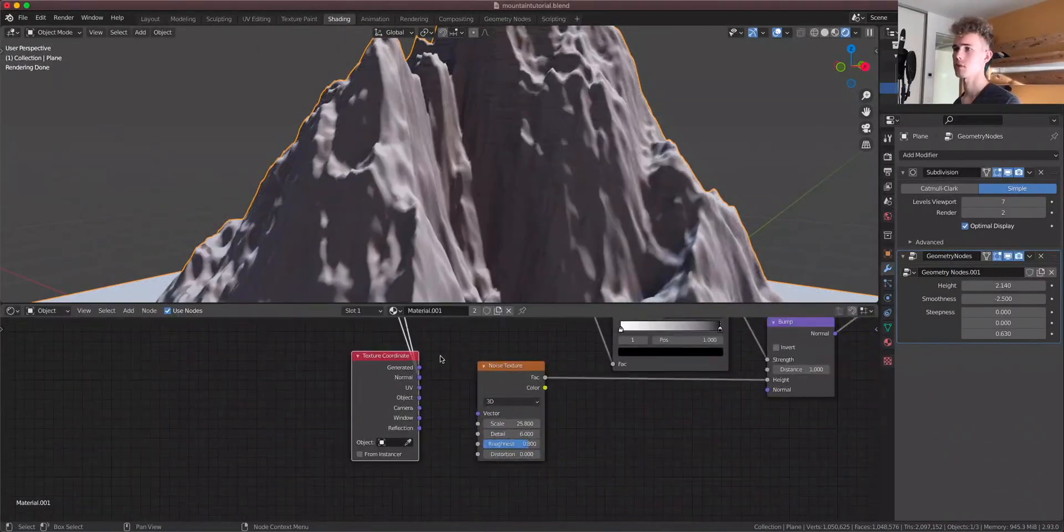
pyautogui.scroll(2, 440, 359)
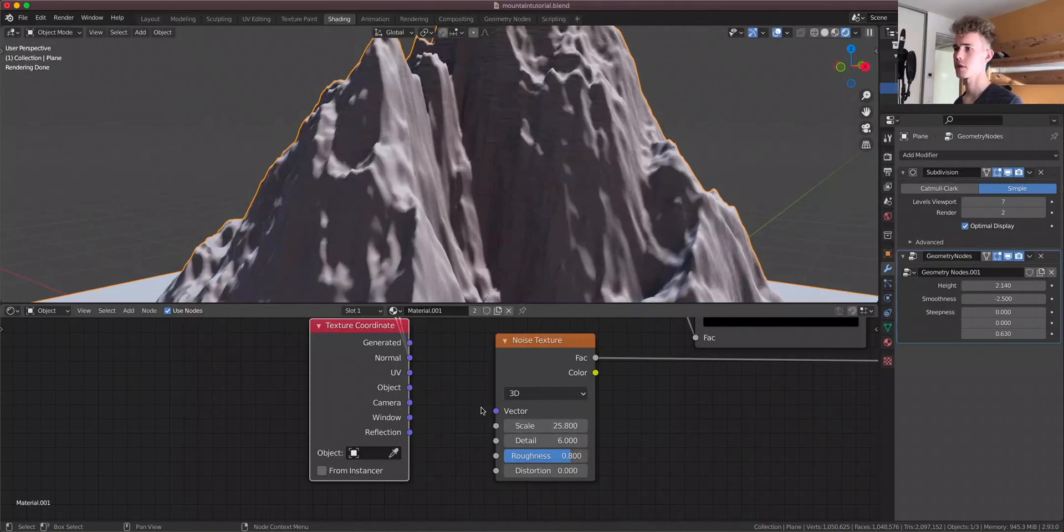
# Return the Texture Coordinate node to its place beside the two Normal nodes
pyautogui.scroll(-6, 487, 412)
pyautogui.moveTo(458, 383); pyautogui.dragTo(532, 454, button='middle')
pyautogui.moveTo(465, 443); pyautogui.dragTo(325, 351)
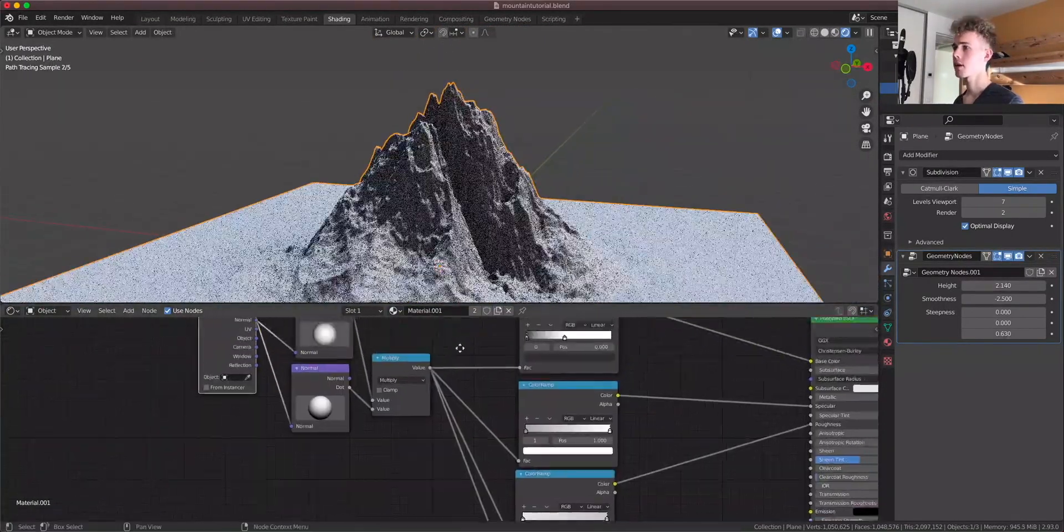
# Move the Base Color ColorRamp's white stop to position 0.203
pyautogui.moveTo(460, 348); pyautogui.dragTo(447, 393, button='middle')
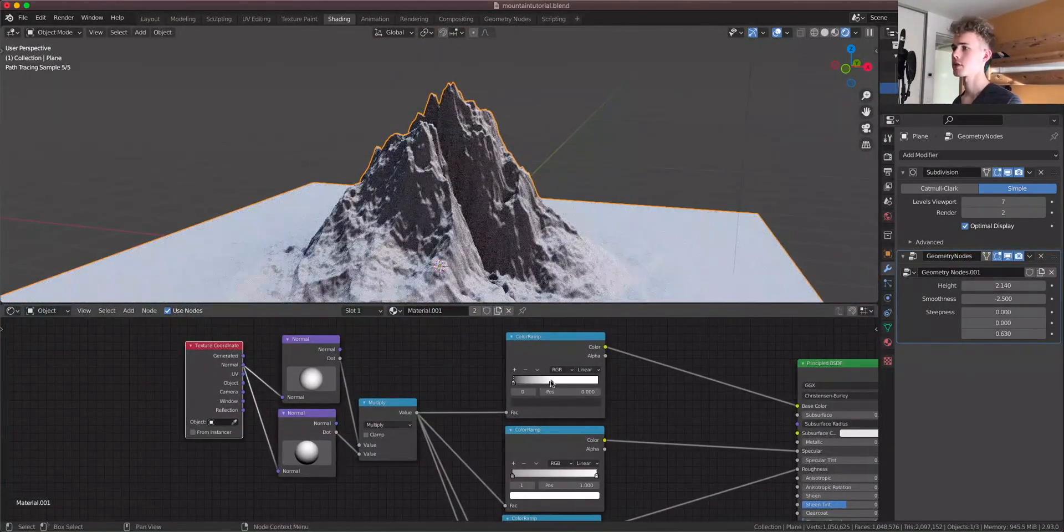
pyautogui.moveTo(541, 384); pyautogui.dragTo(538, 383)
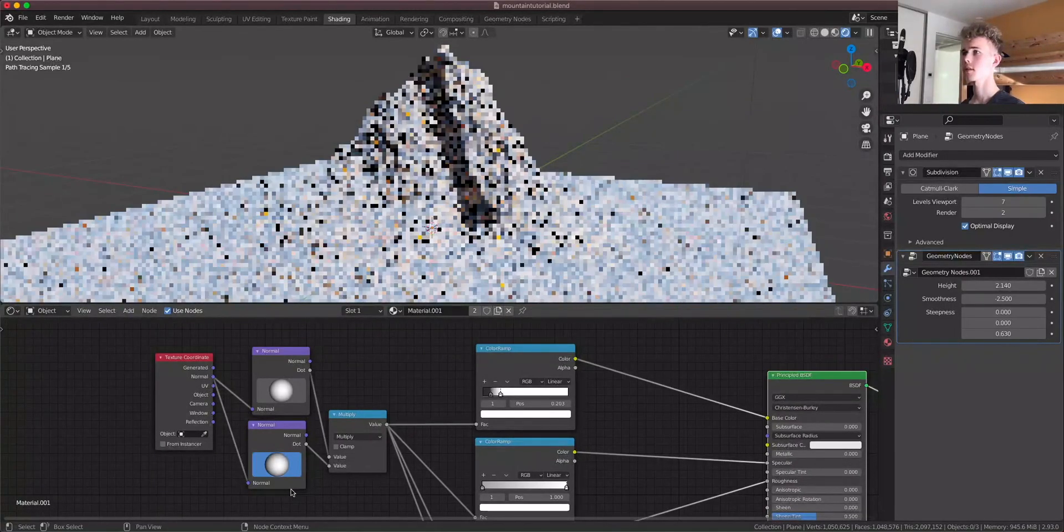
# Rotate the lower Normal node's direction sphere to adjust the snow coverage and check the whole mountain
pyautogui.moveTo(276, 464); pyautogui.dragTo(267, 489)
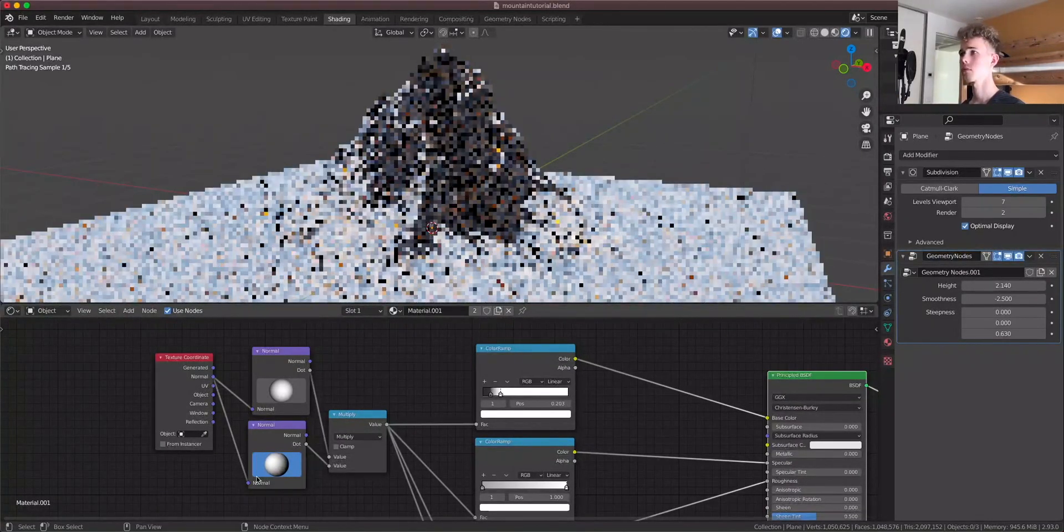
pyautogui.moveTo(418, 219); pyautogui.dragTo(603, 188, button='middle')
pyautogui.scroll(-4, 521, 264)
pyautogui.moveTo(596, 230); pyautogui.dragTo(636, 237, button='middle')
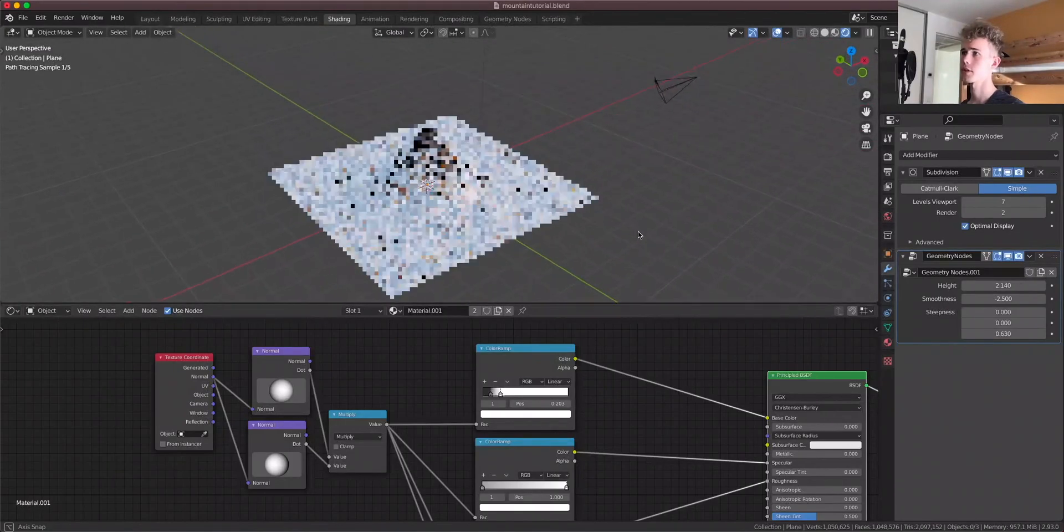